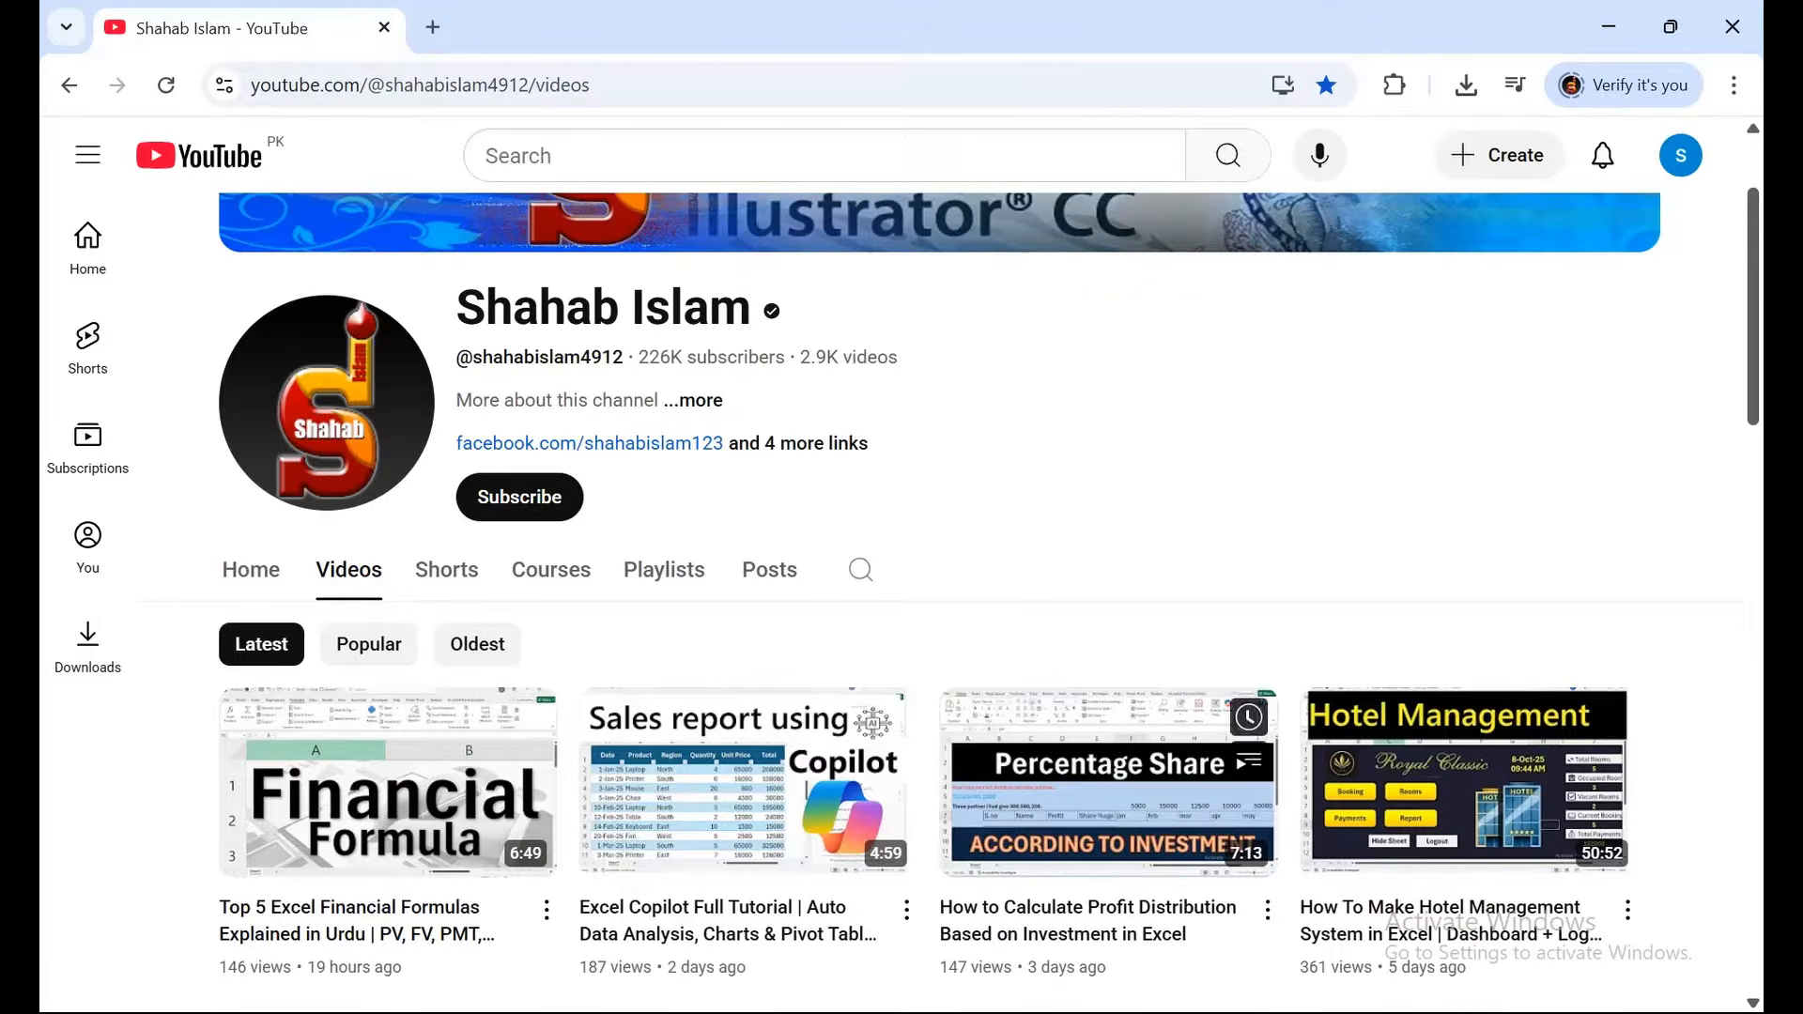
Launch Word from the taskbar and create a new blank document, Document1.
{"action": "mouse_move", "coordinate": [1290, 1013]}
{"action": "left_click", "coordinate": [1324, 915]}
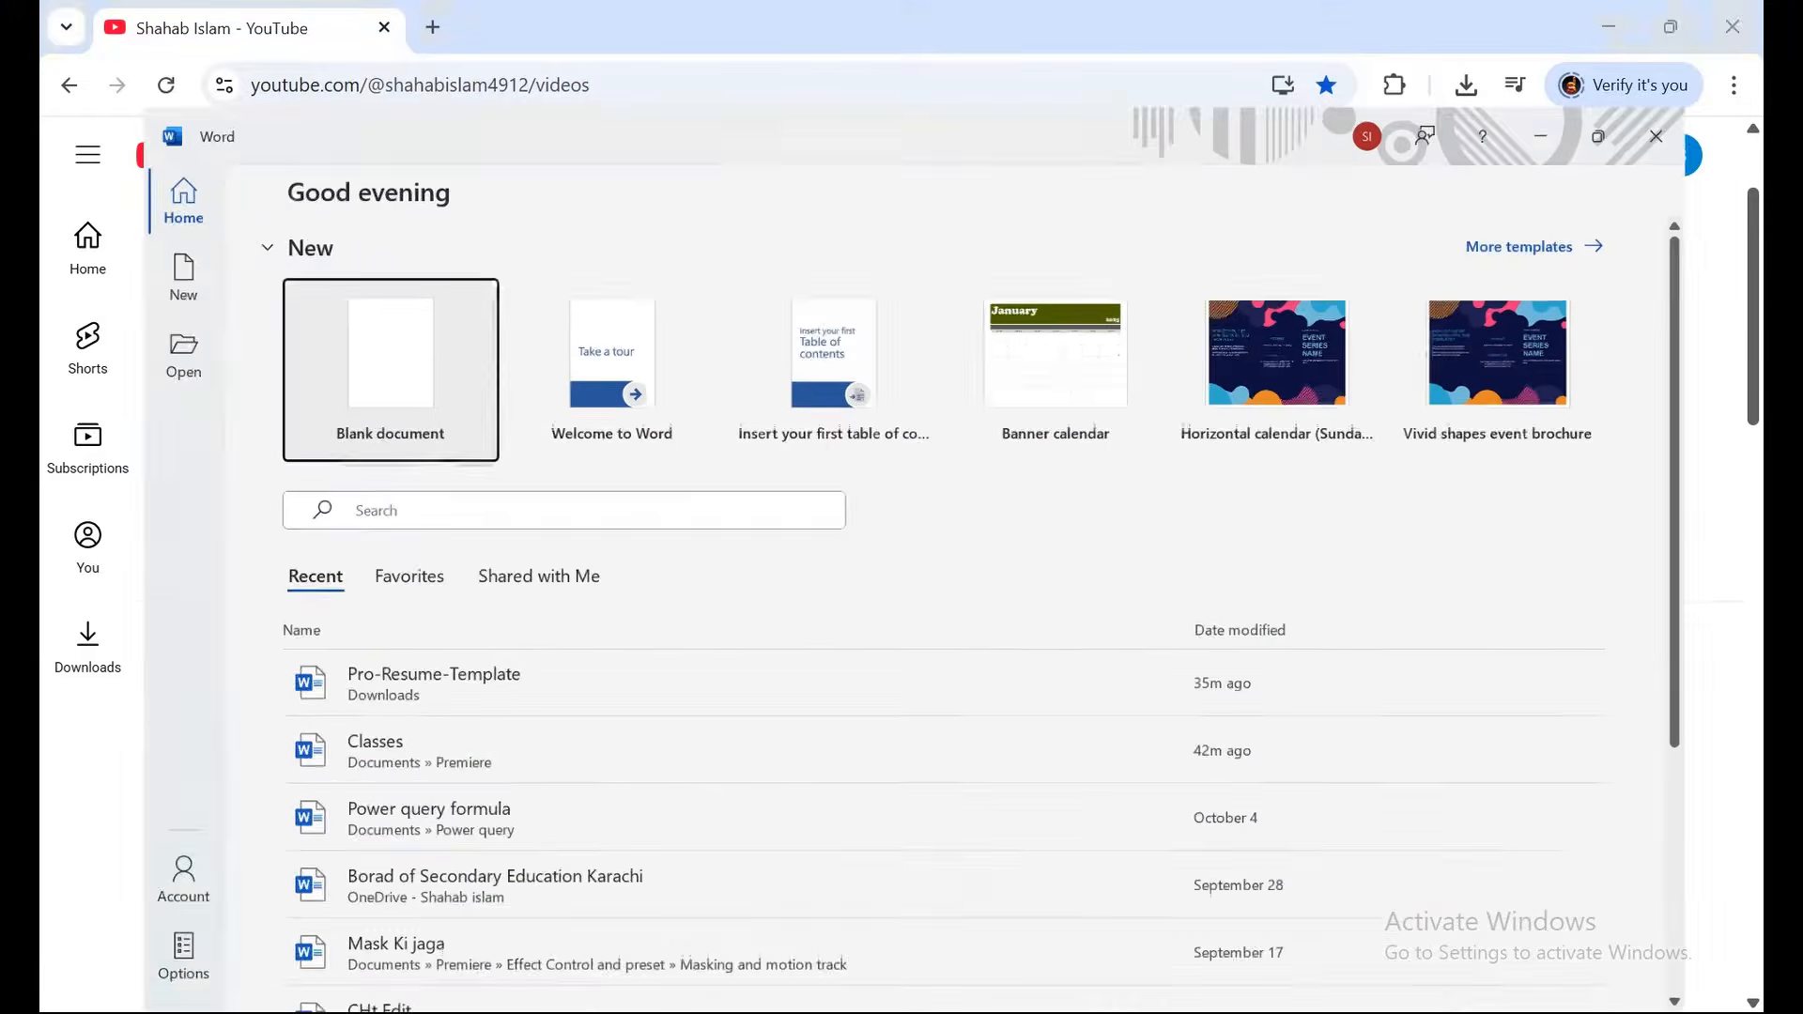
{"action": "left_click", "coordinate": [315, 291]}
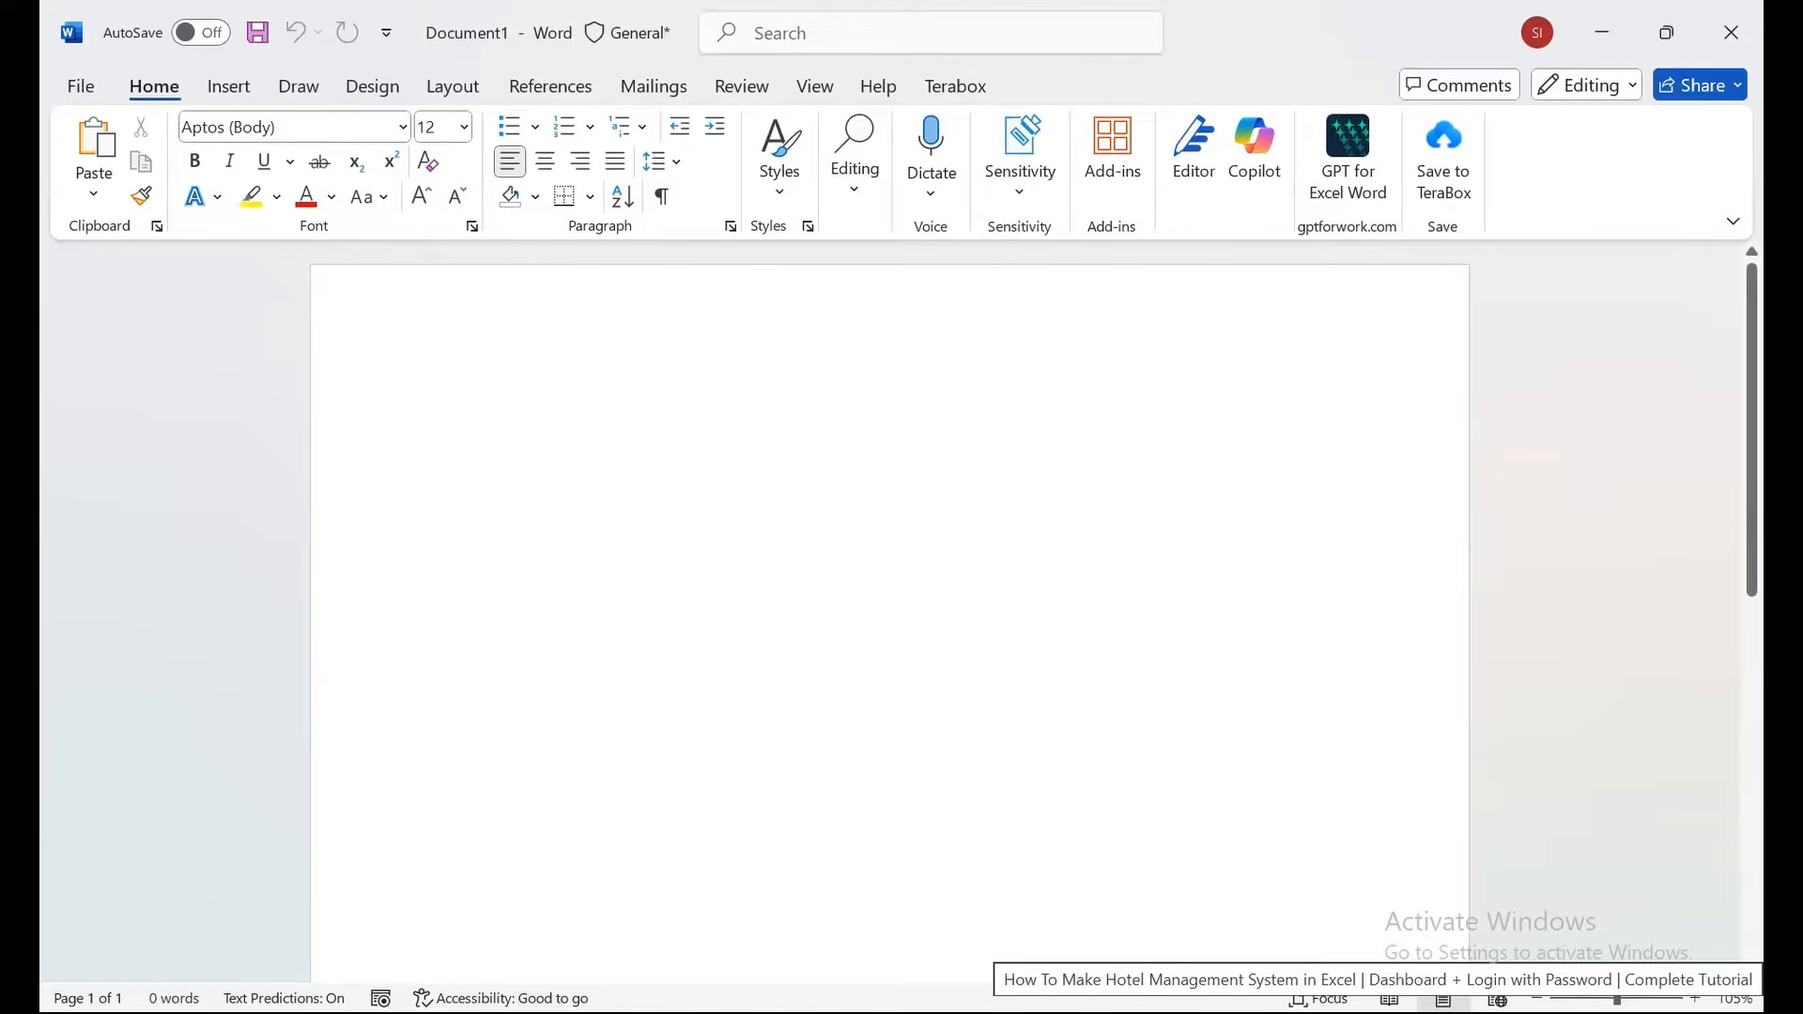
Delete the test text 'yui' and set the paper size to A4, leaving the margins unchanged.
{"action": "type", "text": "yui"}
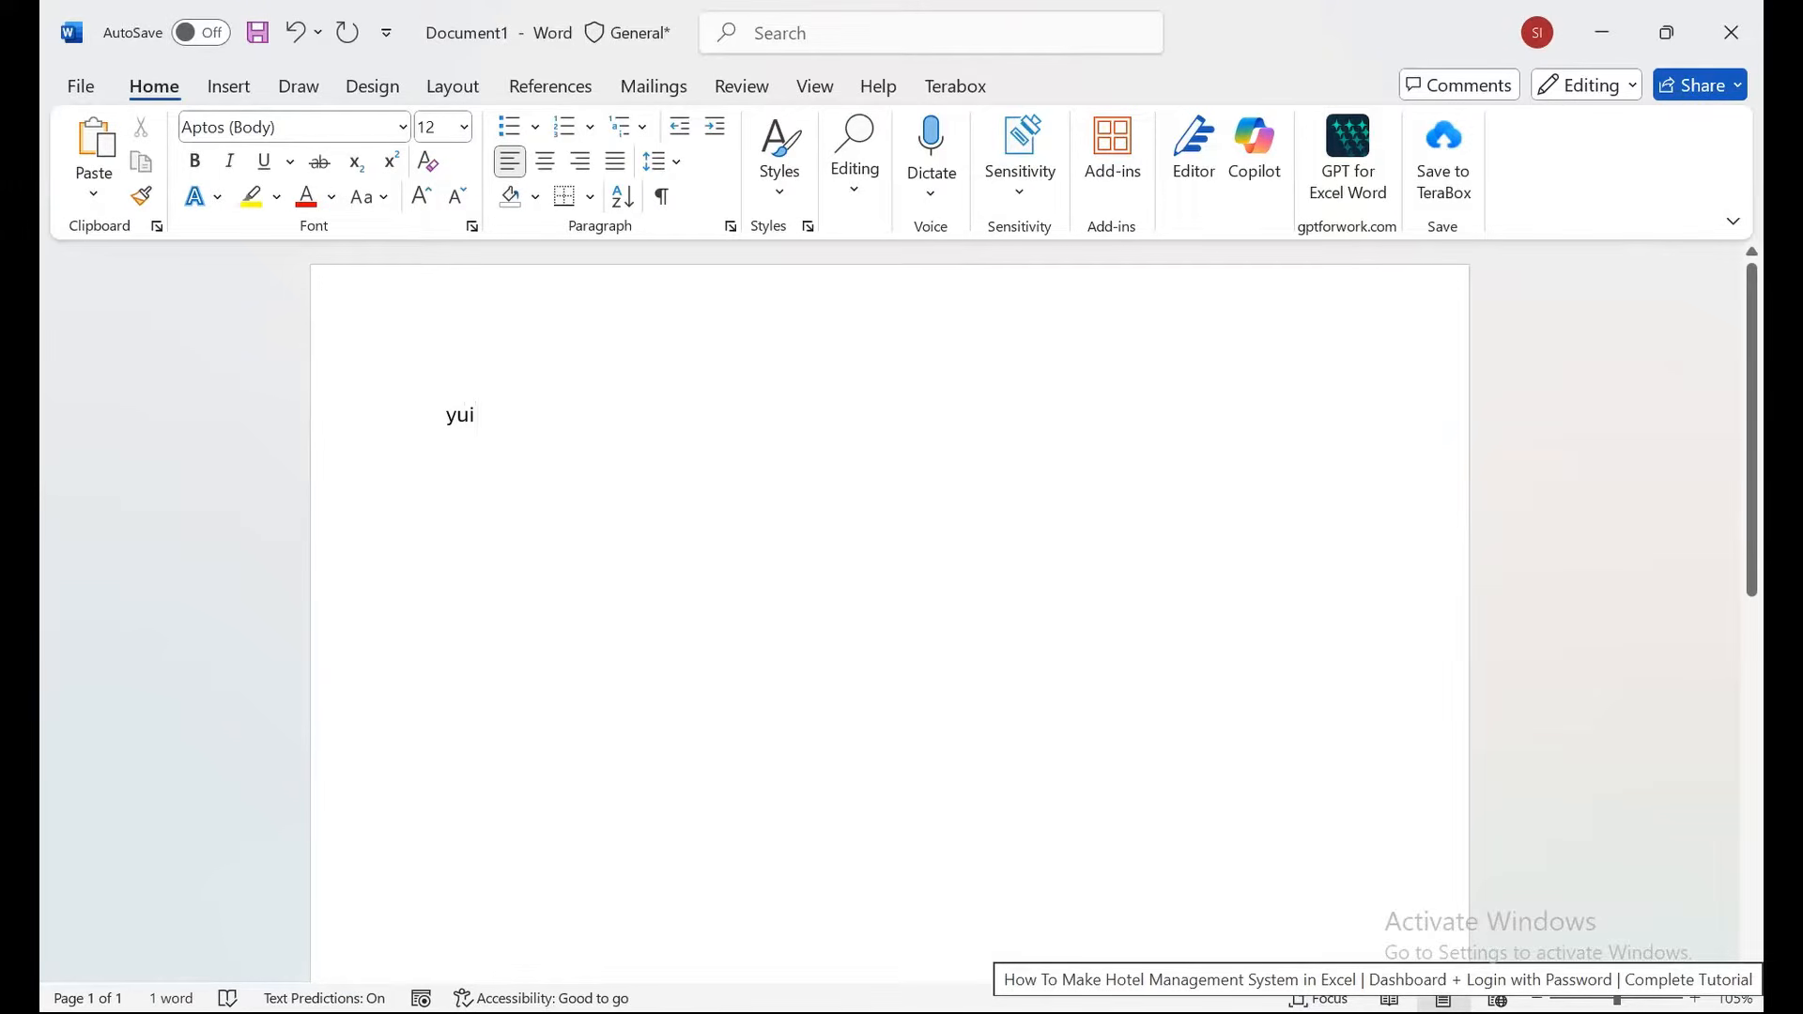
{"action": "key", "text": "BackSpace"}
{"action": "key", "text": "BackSpace"}
{"action": "key", "text": "BackSpace"}
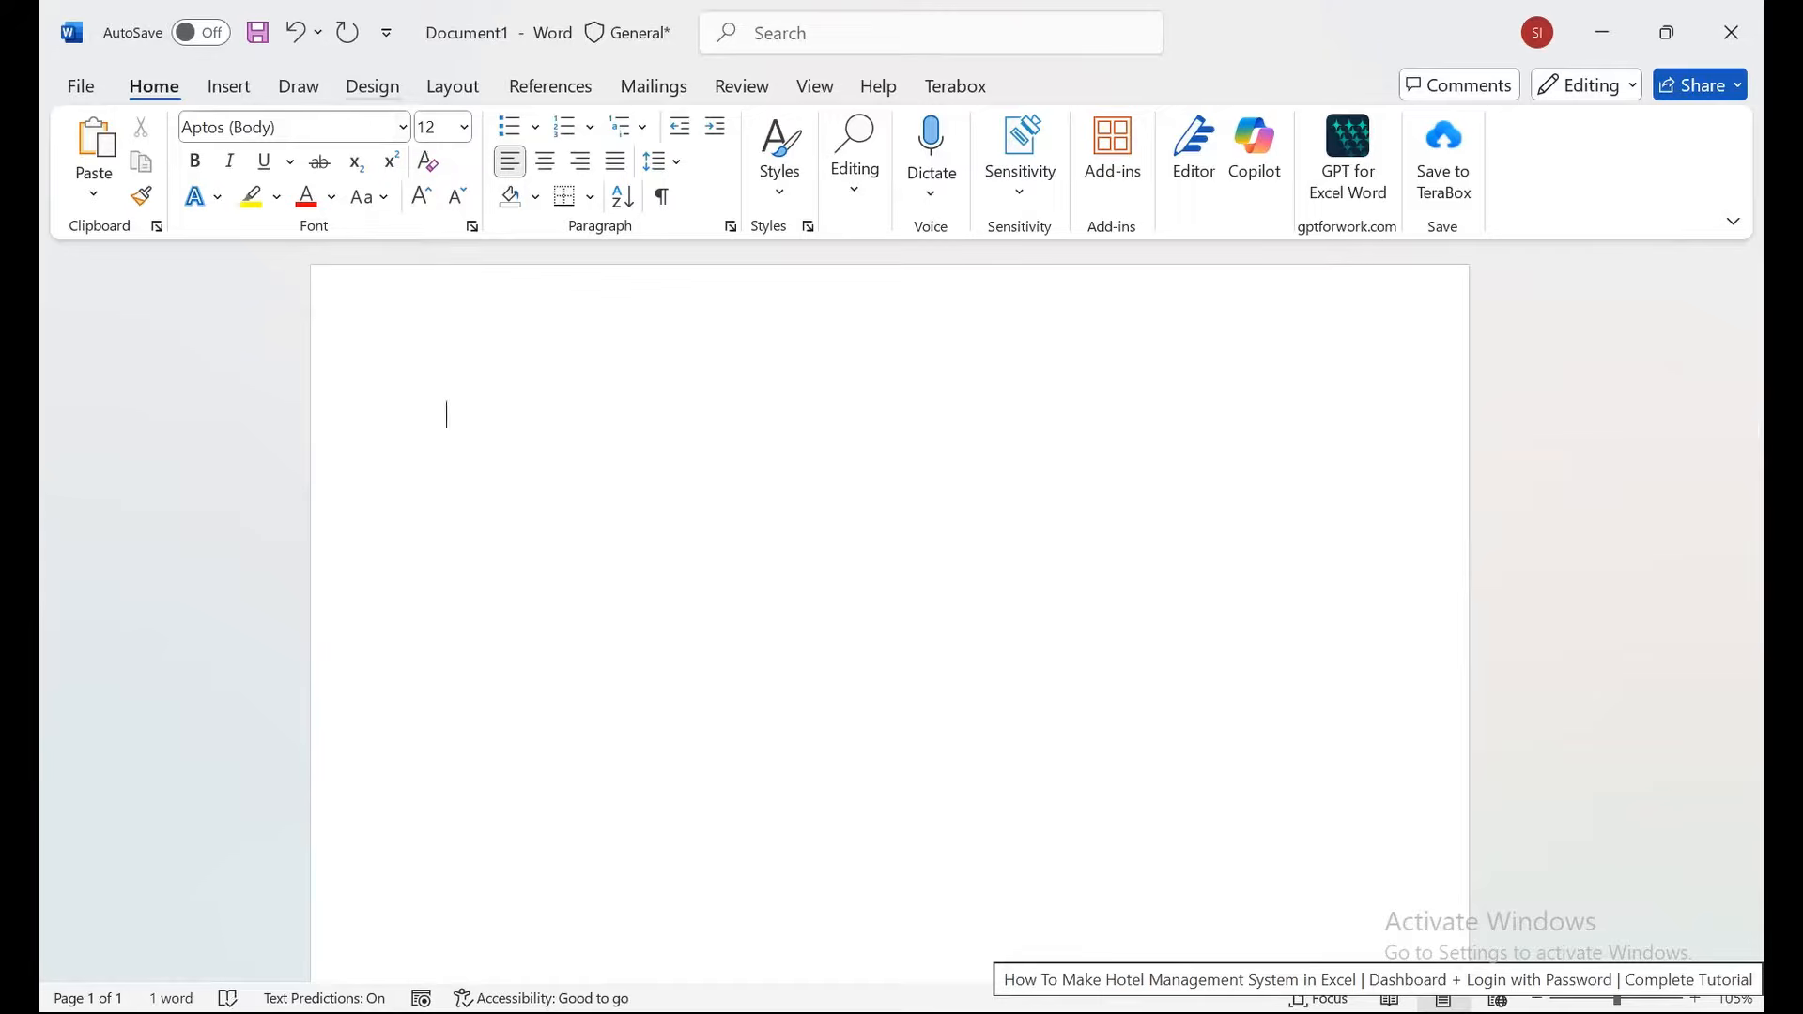
{"action": "left_click", "coordinate": [372, 85]}
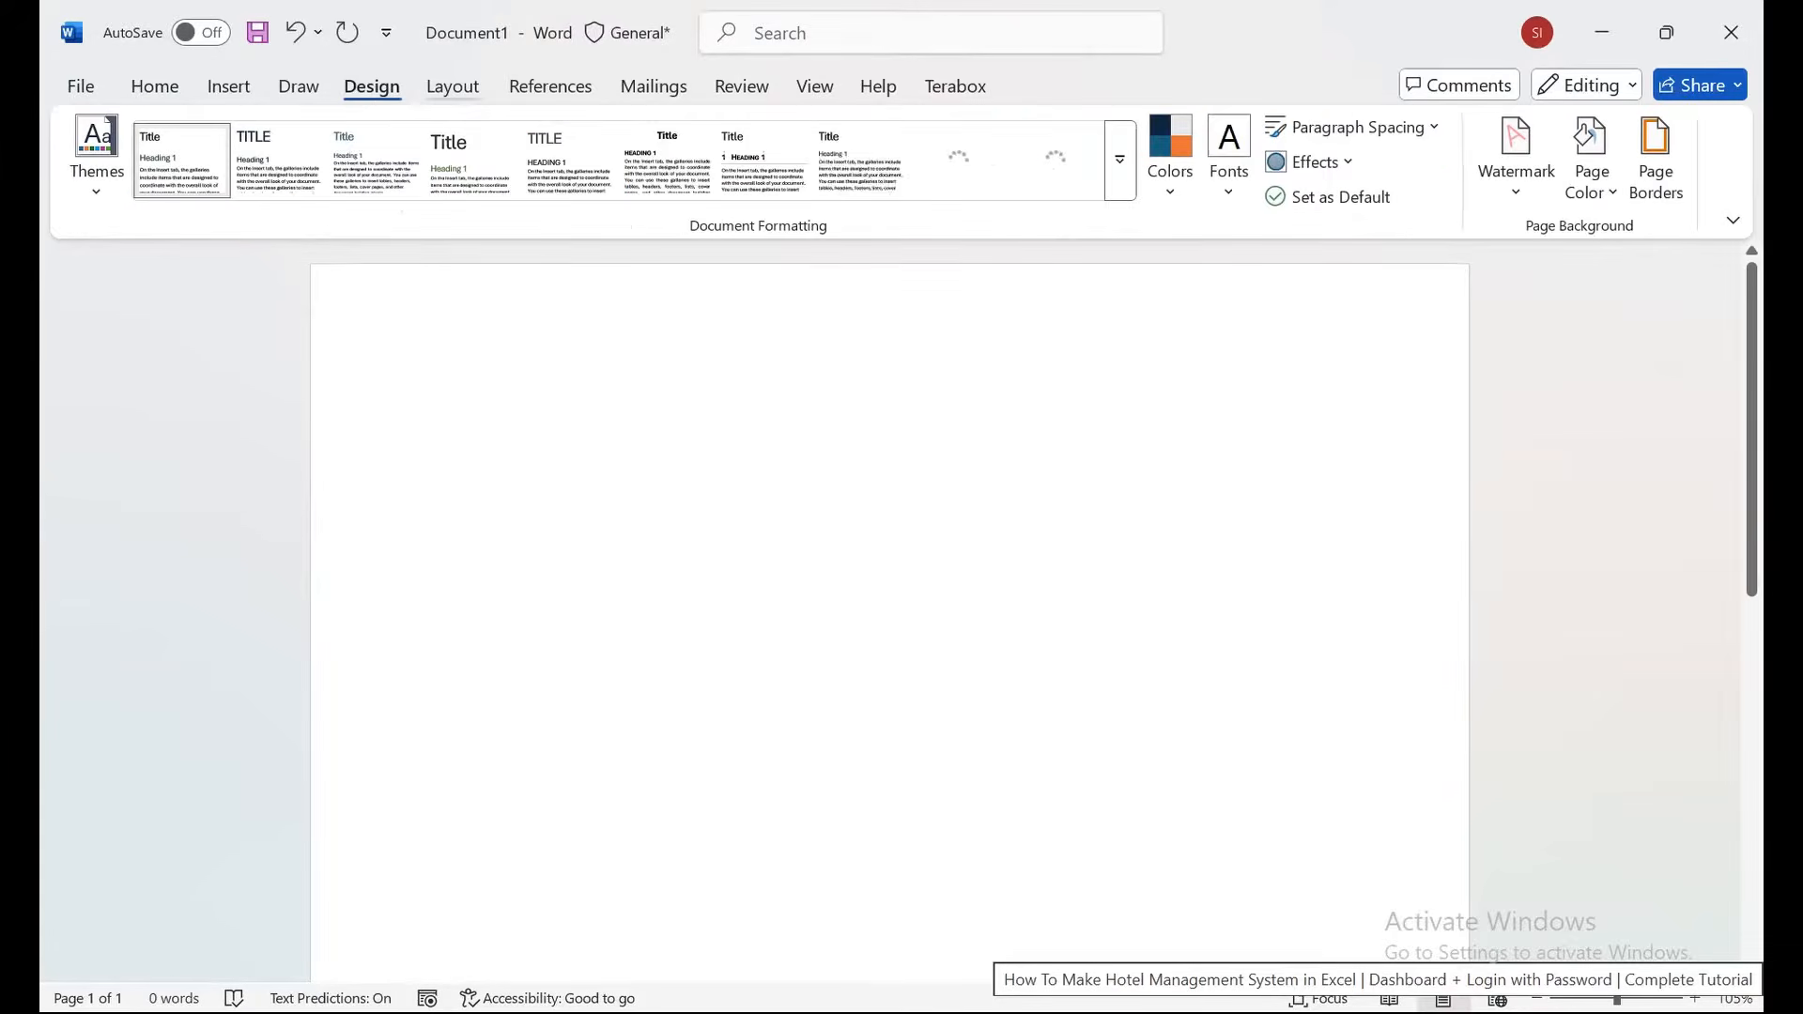
{"action": "left_click", "coordinate": [453, 85]}
{"action": "left_click", "coordinate": [250, 161]}
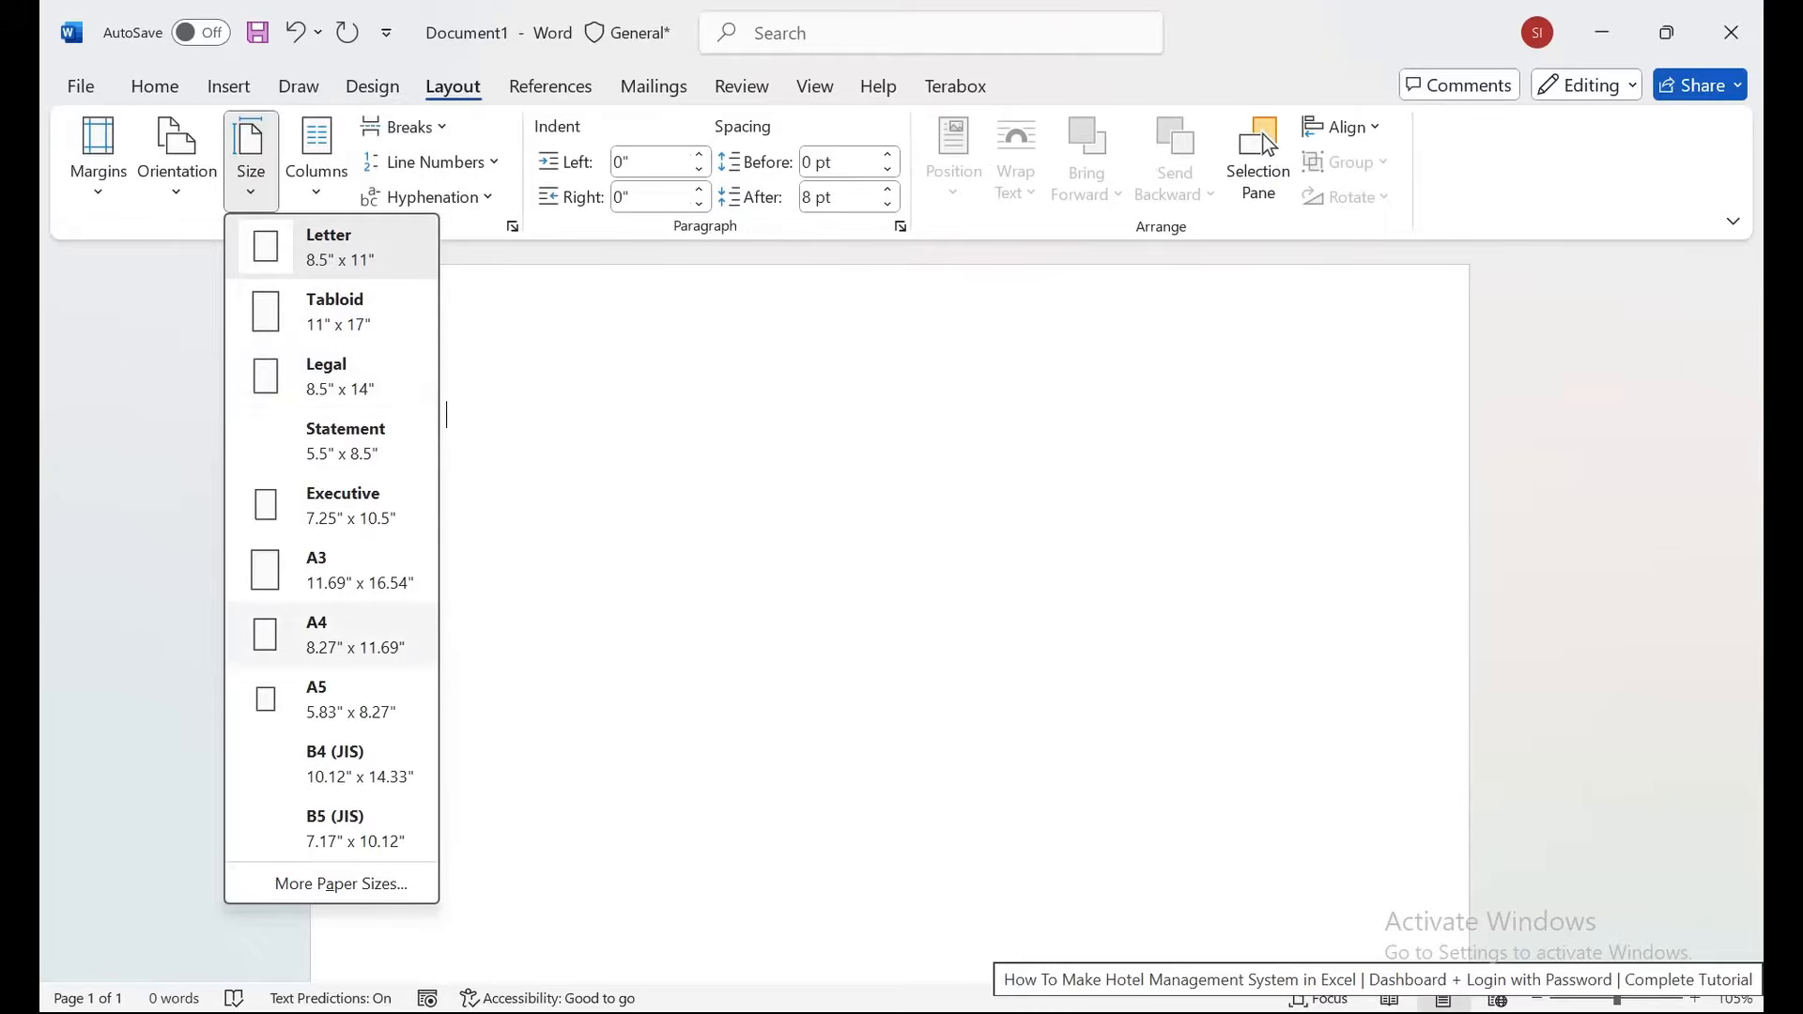
{"action": "left_click", "coordinate": [334, 635]}
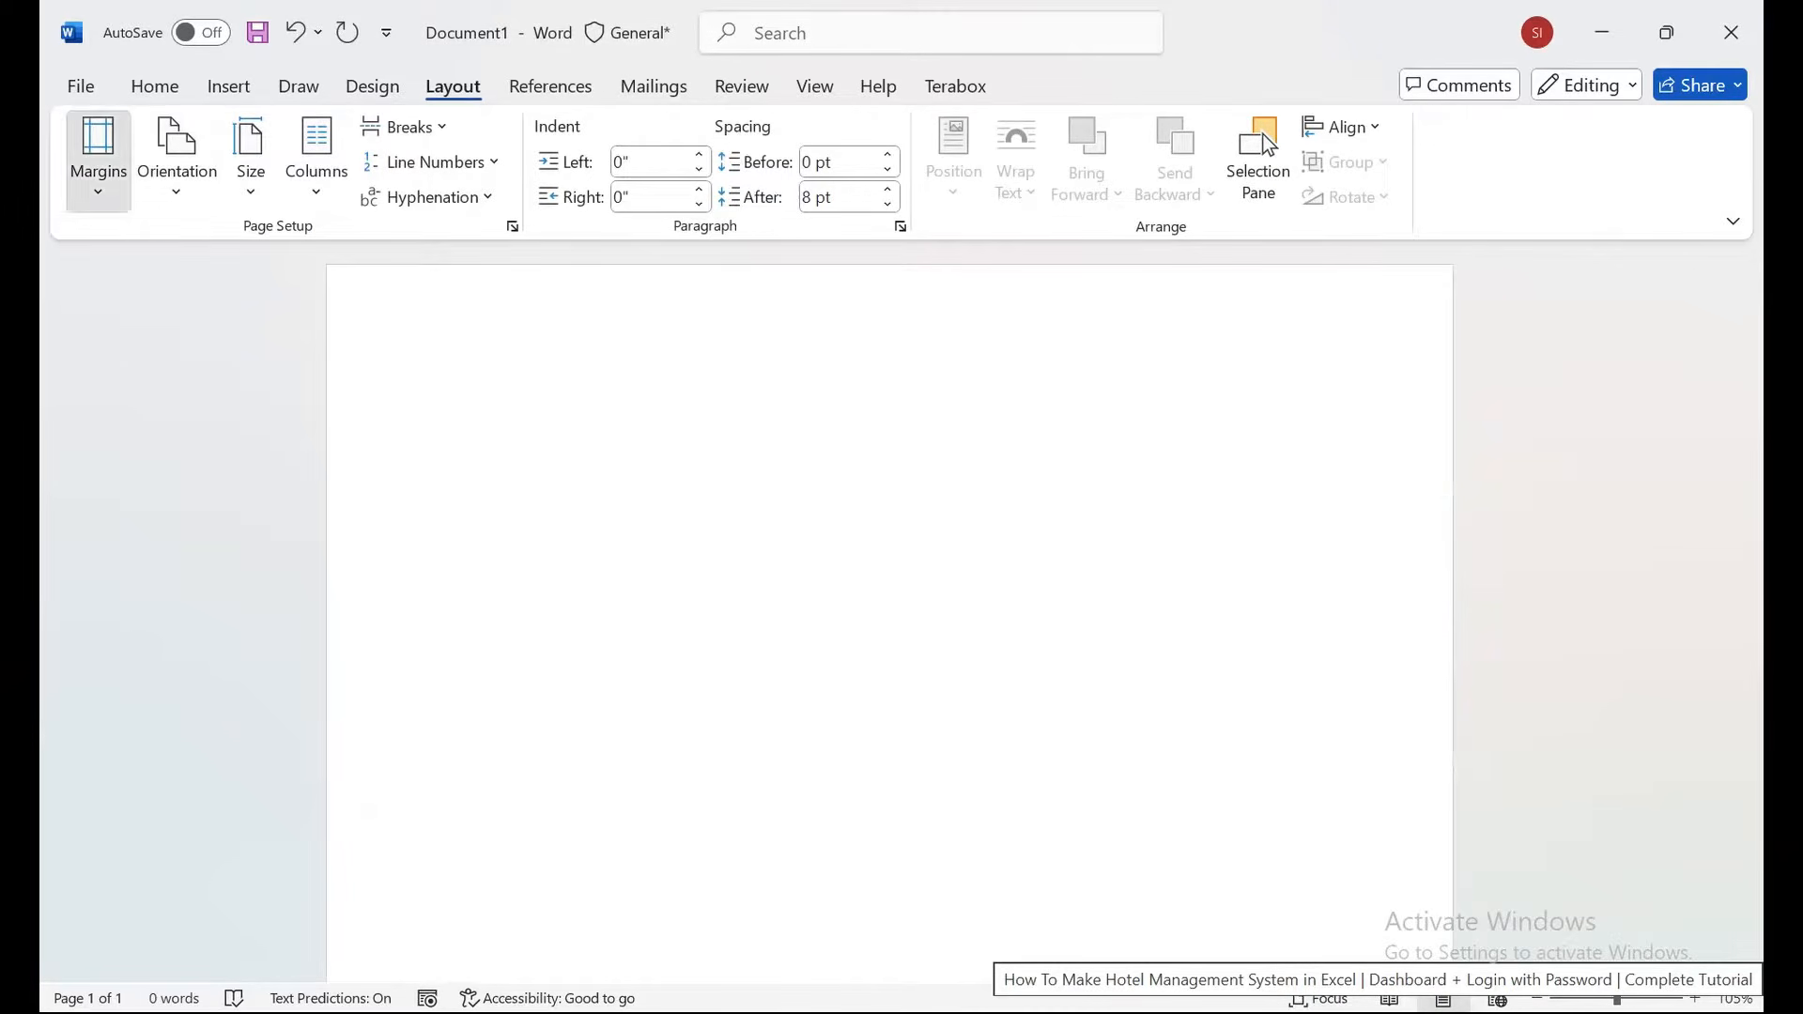
{"action": "left_click", "coordinate": [97, 155]}
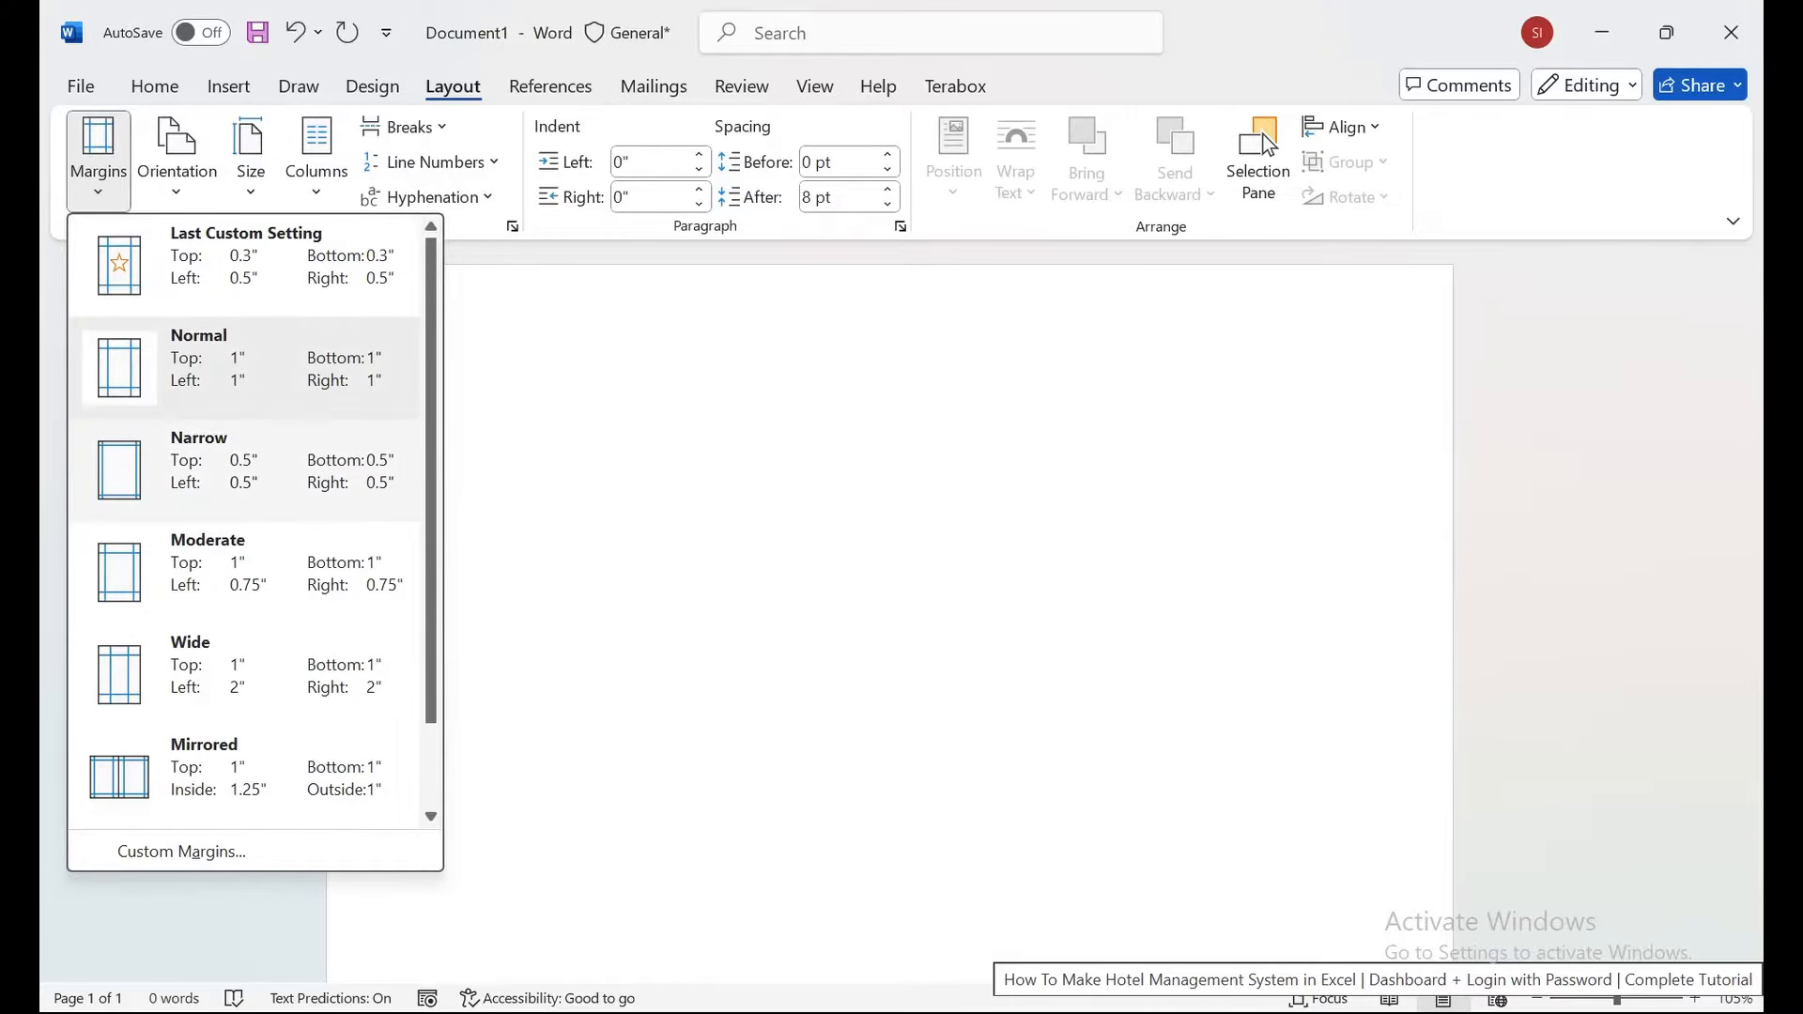
{"action": "key", "text": "Escape"}
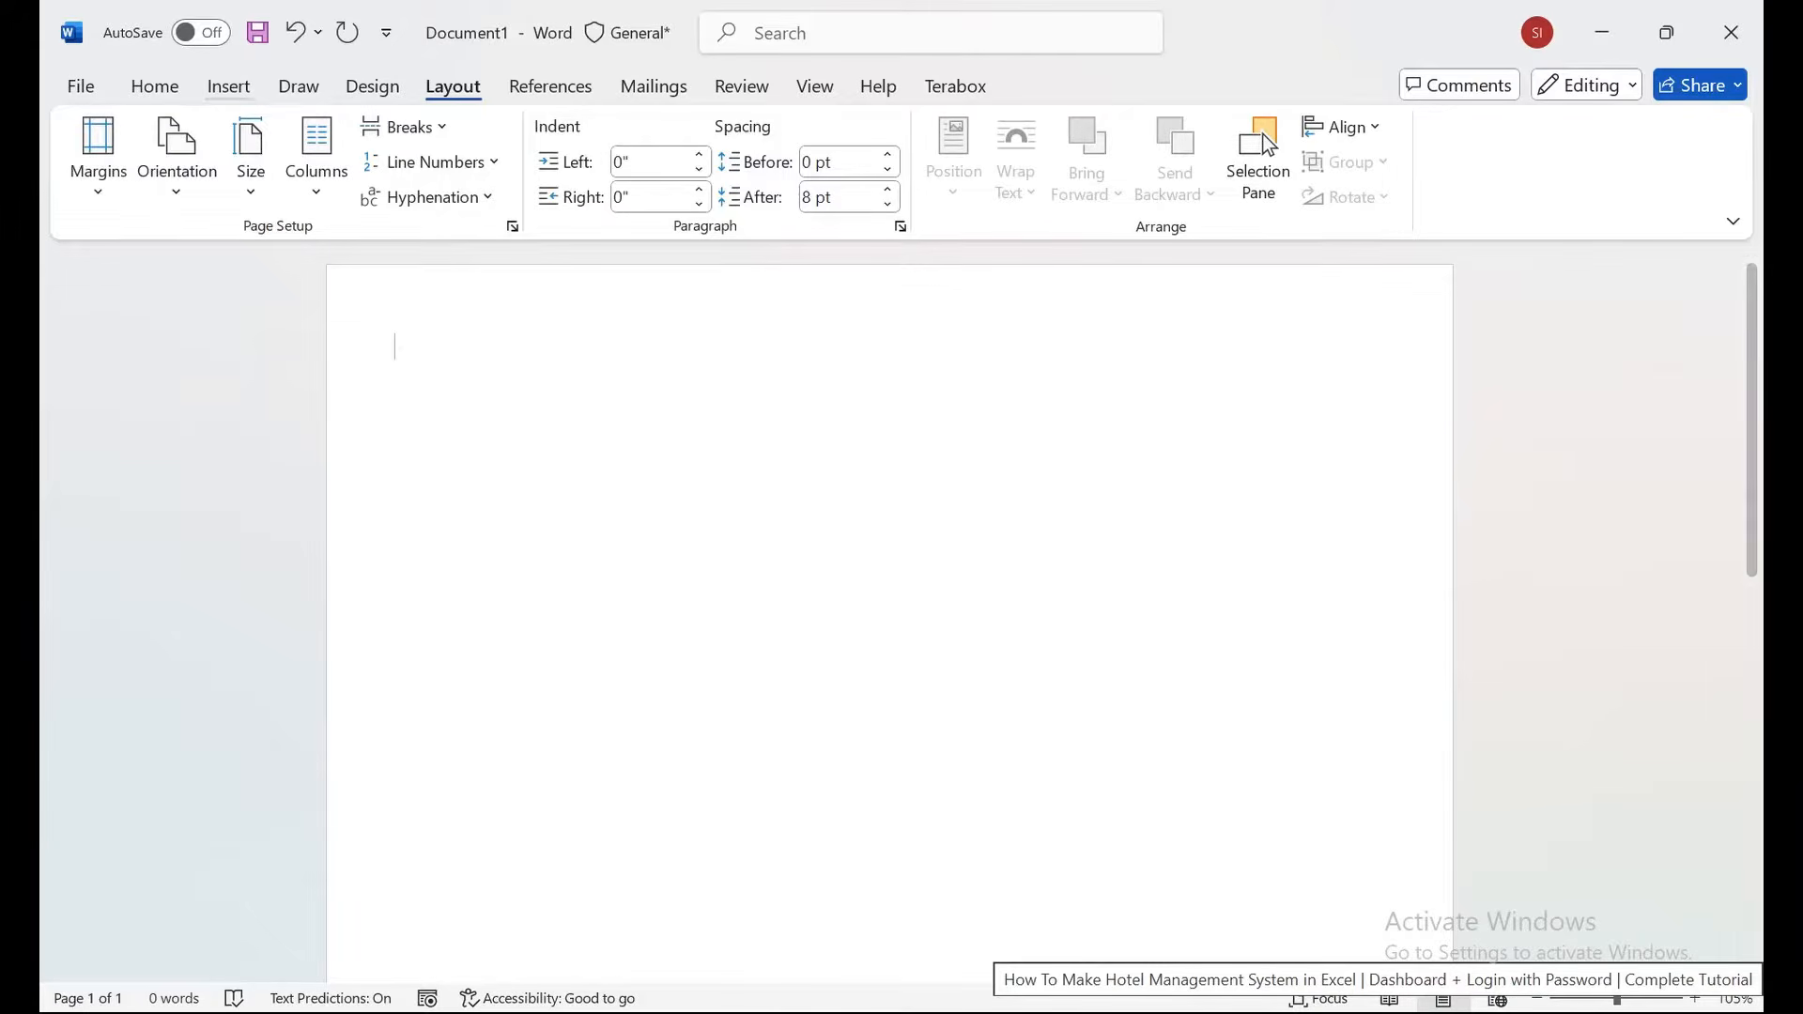
{"action": "key", "text": "alt+h"}
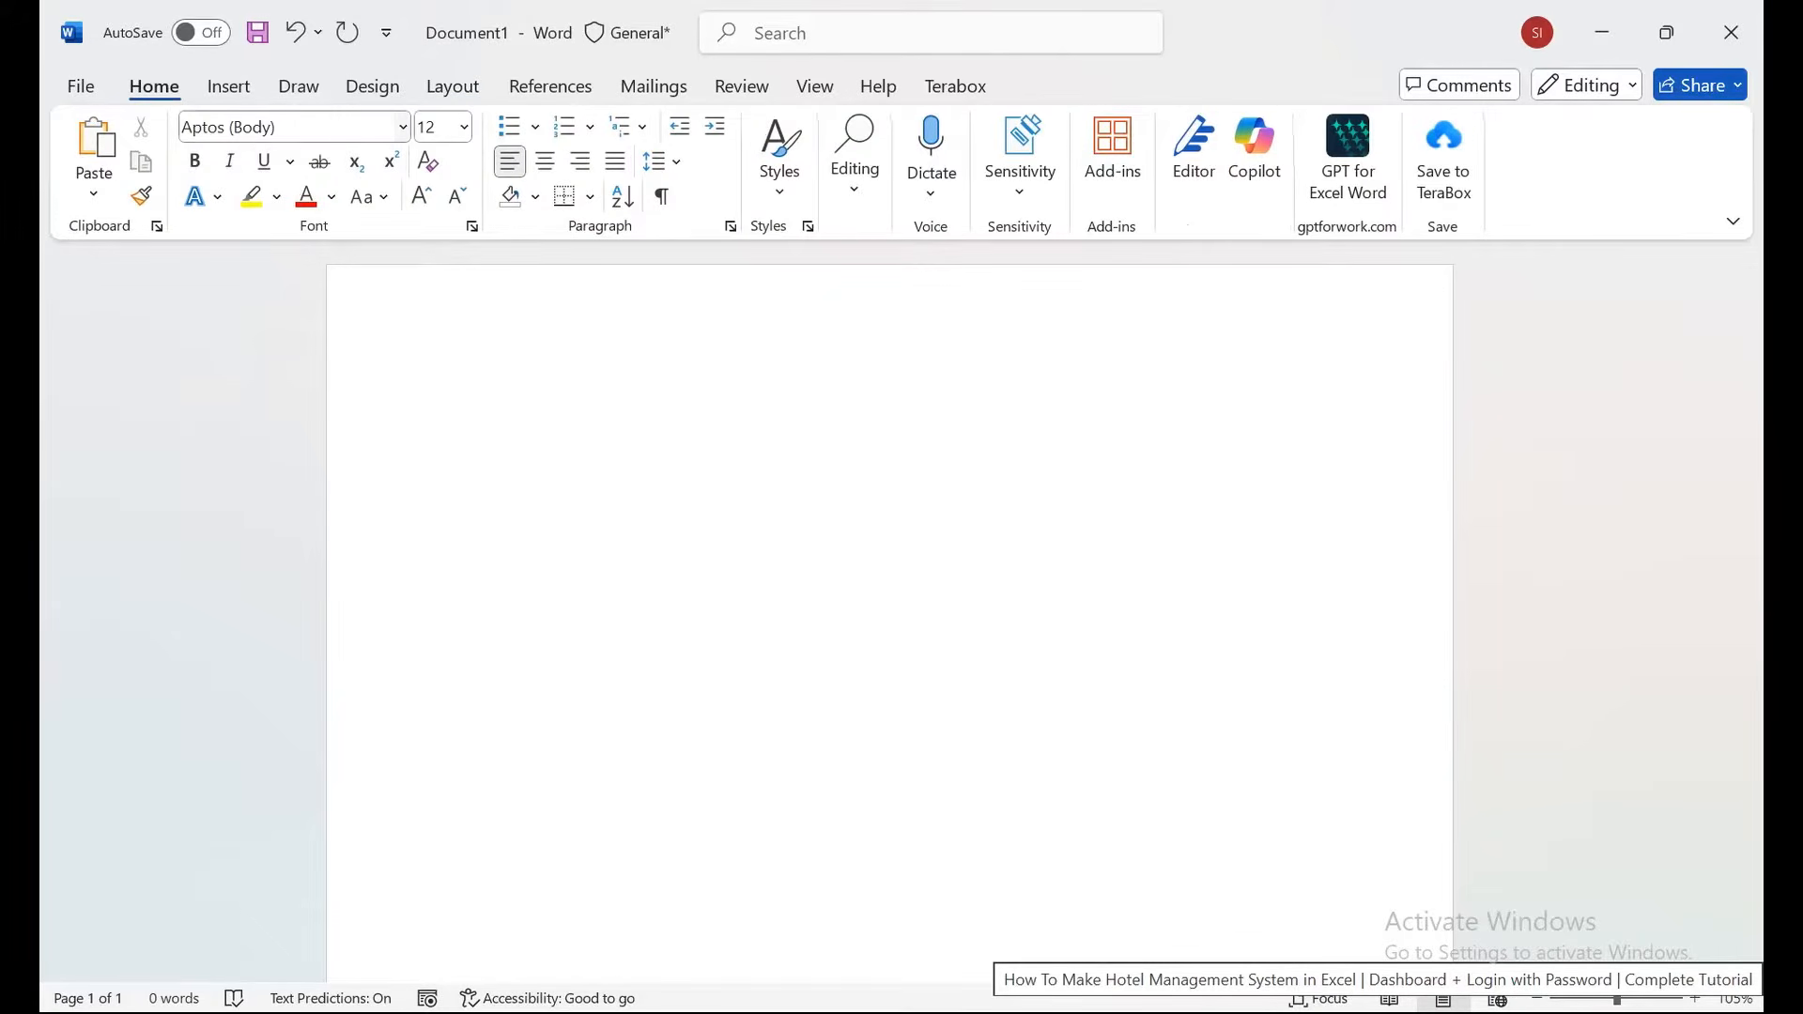
Set the document font to Arial, then switch to the ChatGPT browser window.
{"action": "left_click", "coordinate": [403, 127]}
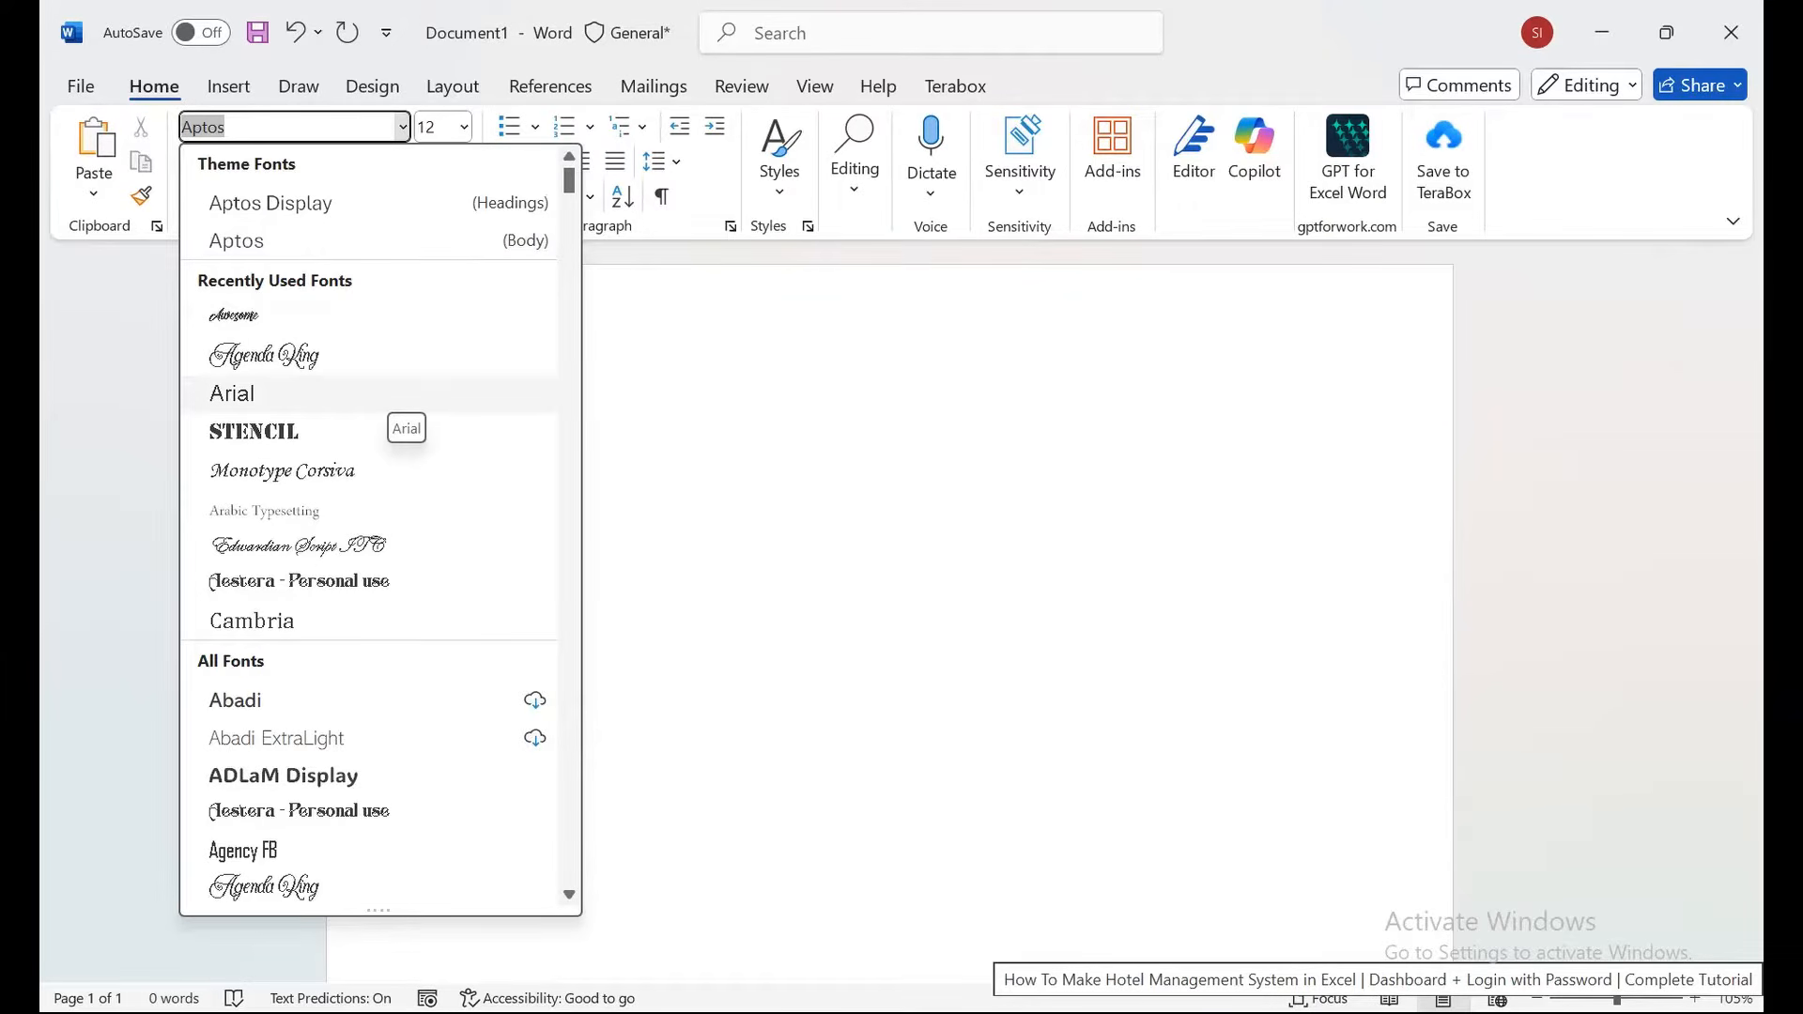
{"action": "left_click", "coordinate": [376, 394]}
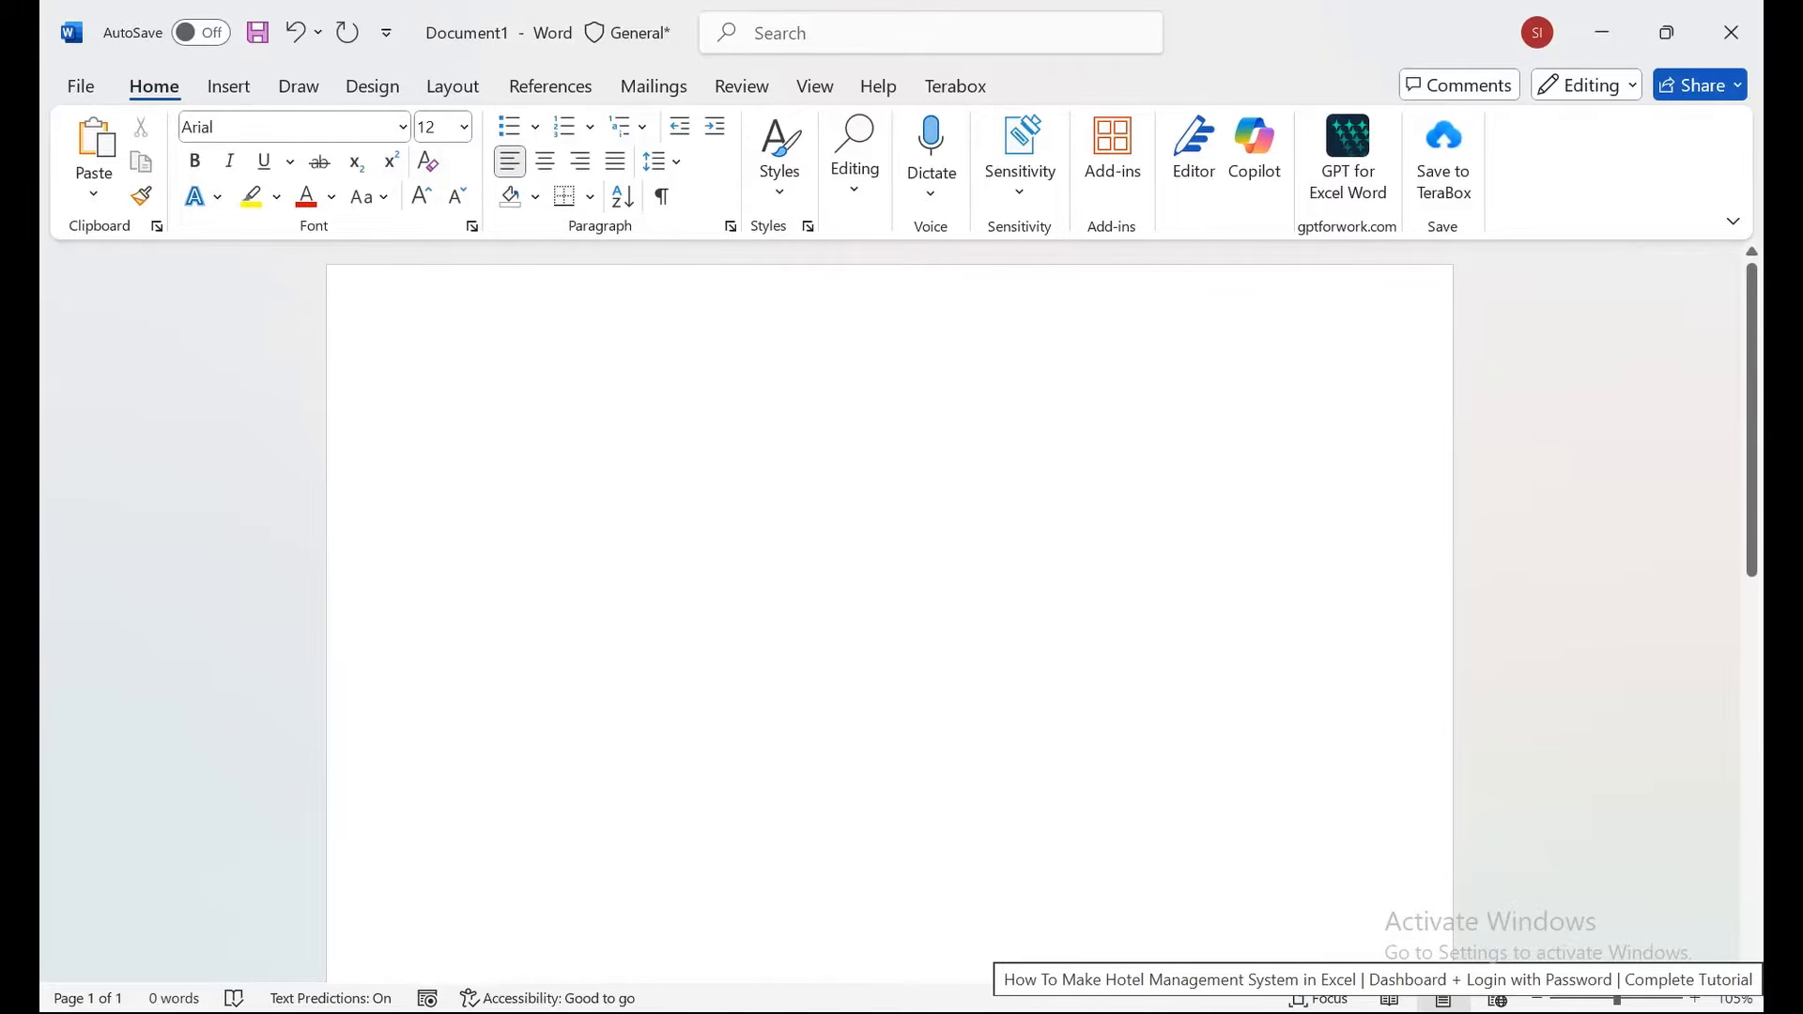
{"action": "key", "text": "alt+Tab"}
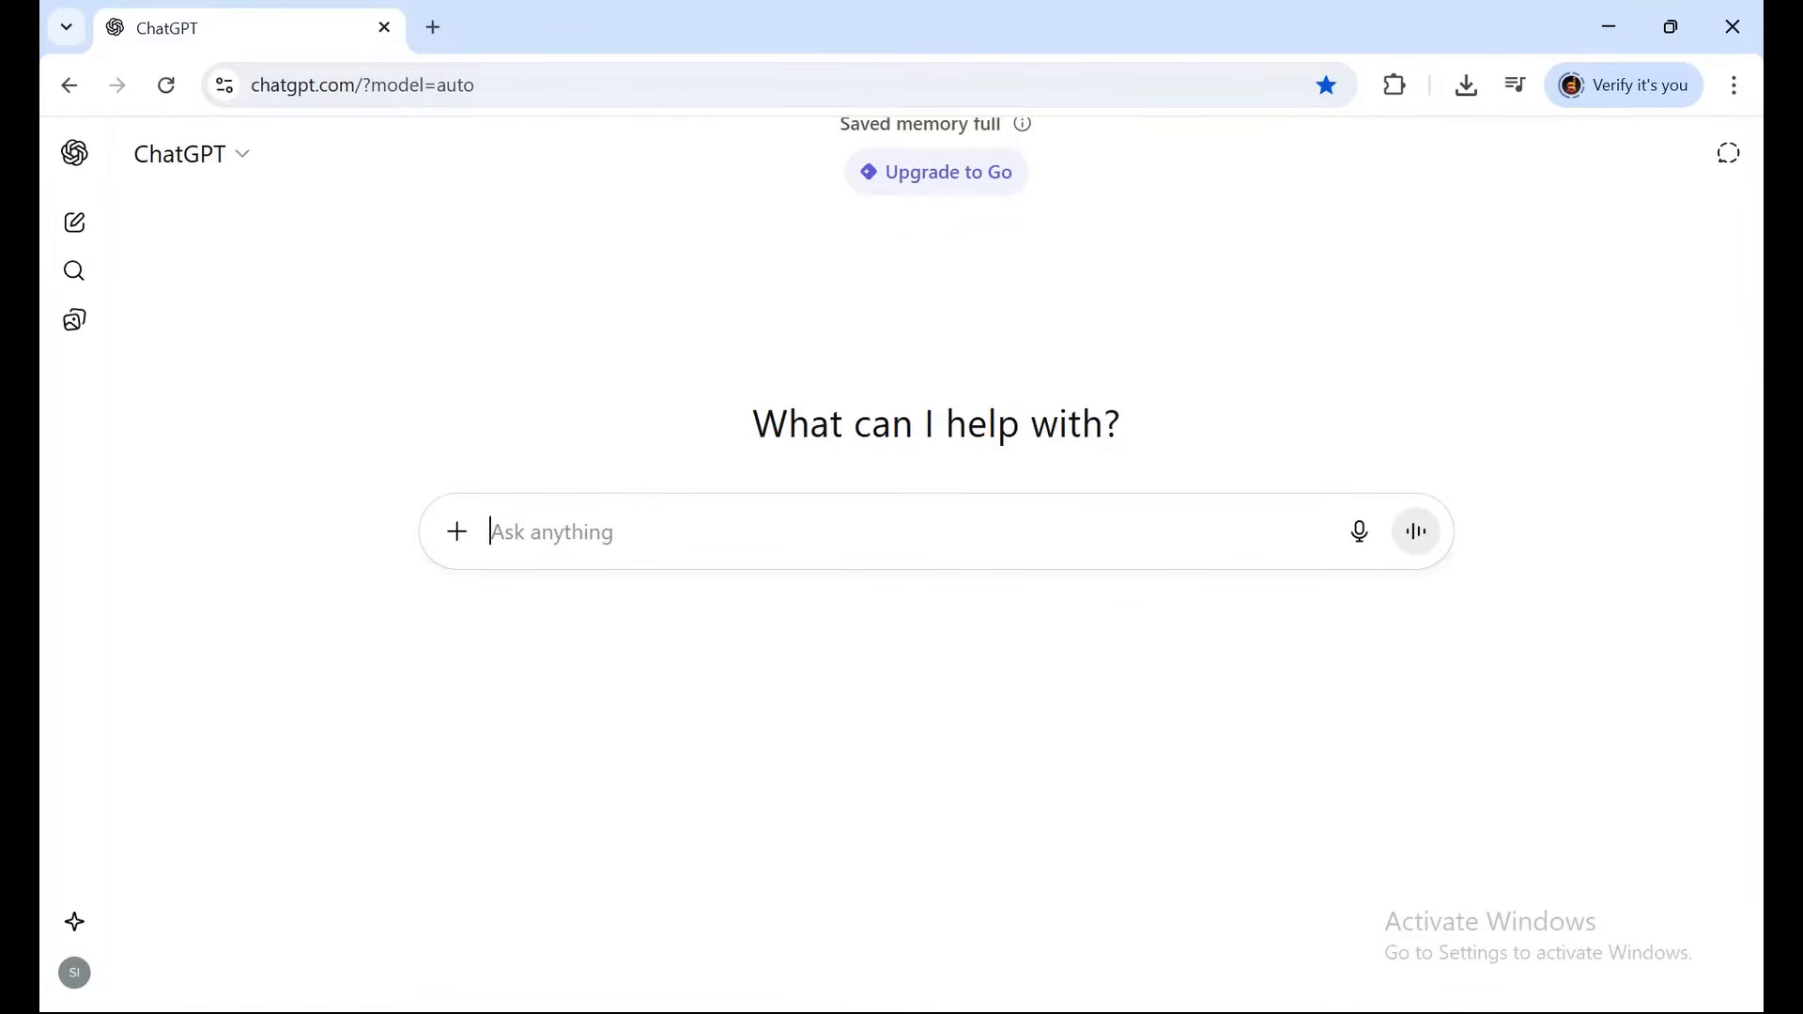
Type 'Make Professional Resume' into the ChatGPT message box.
{"action": "type", "text": "Make"}
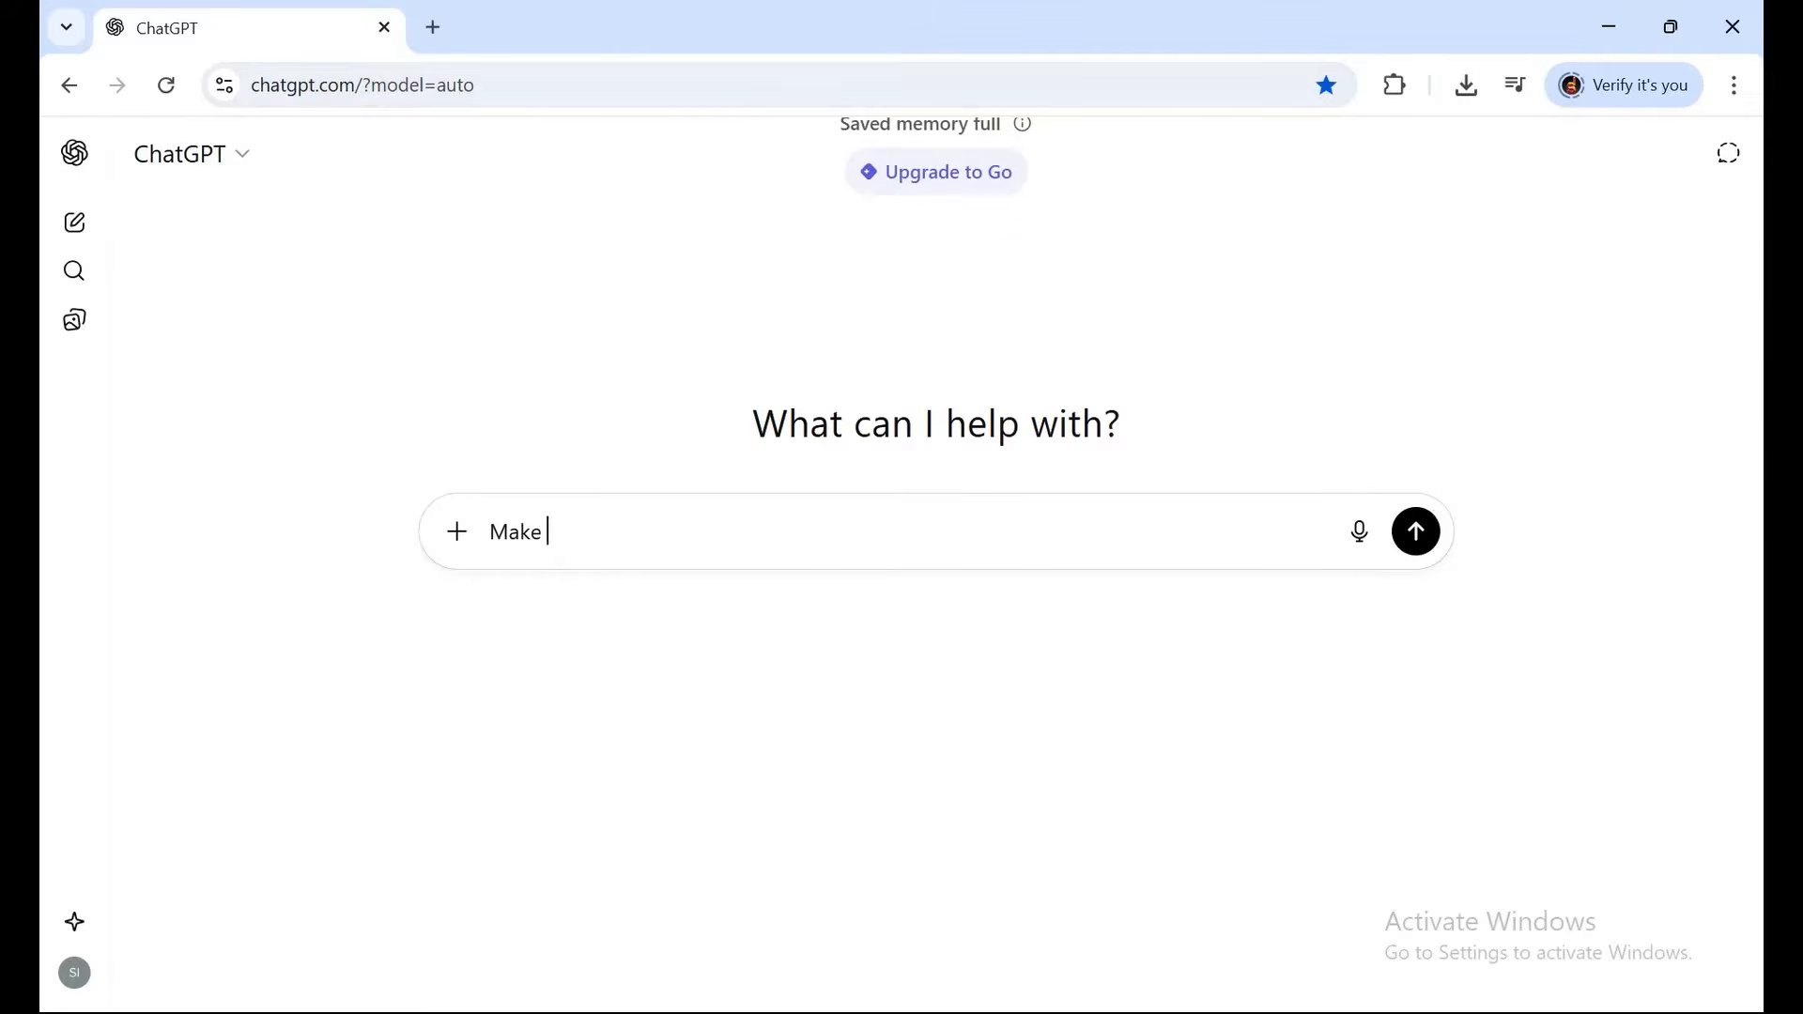
{"action": "type", "text": " Professional Resume"}
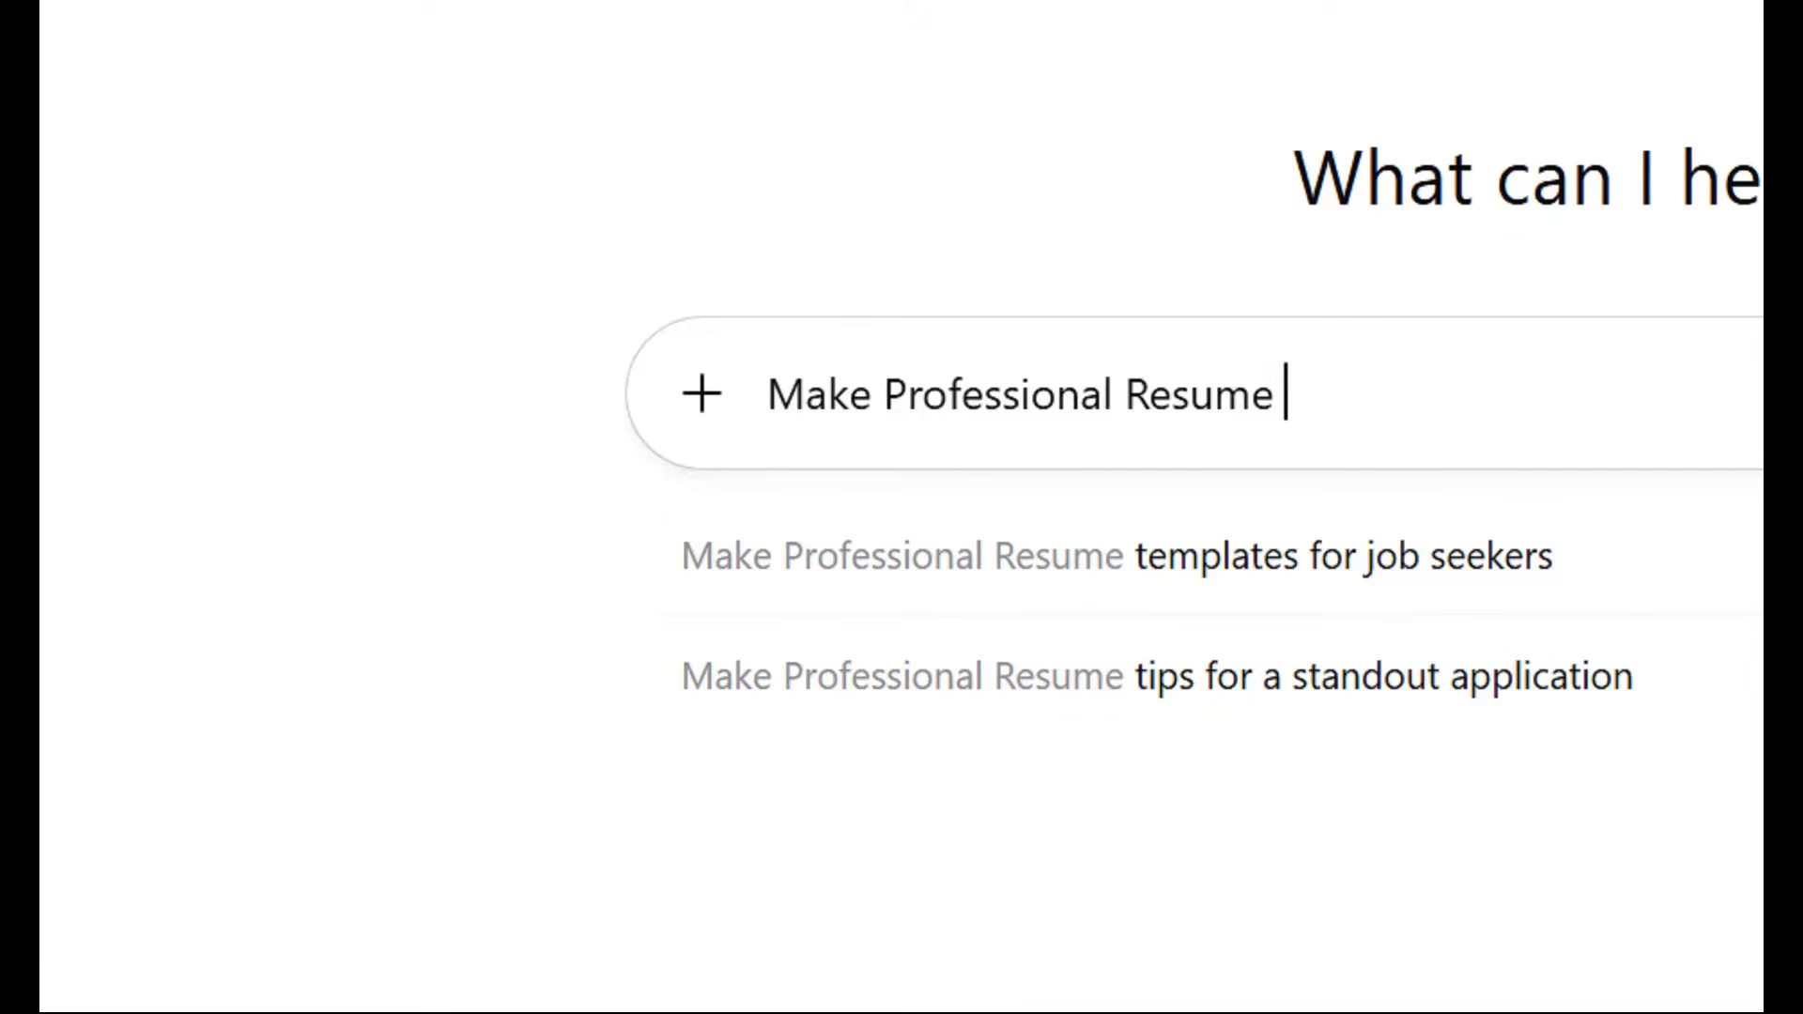
Complete the prompt for an IT Support Specialist with 10 Year Experience, fix typos, and send it.
{"action": "type", "text": "For job"}
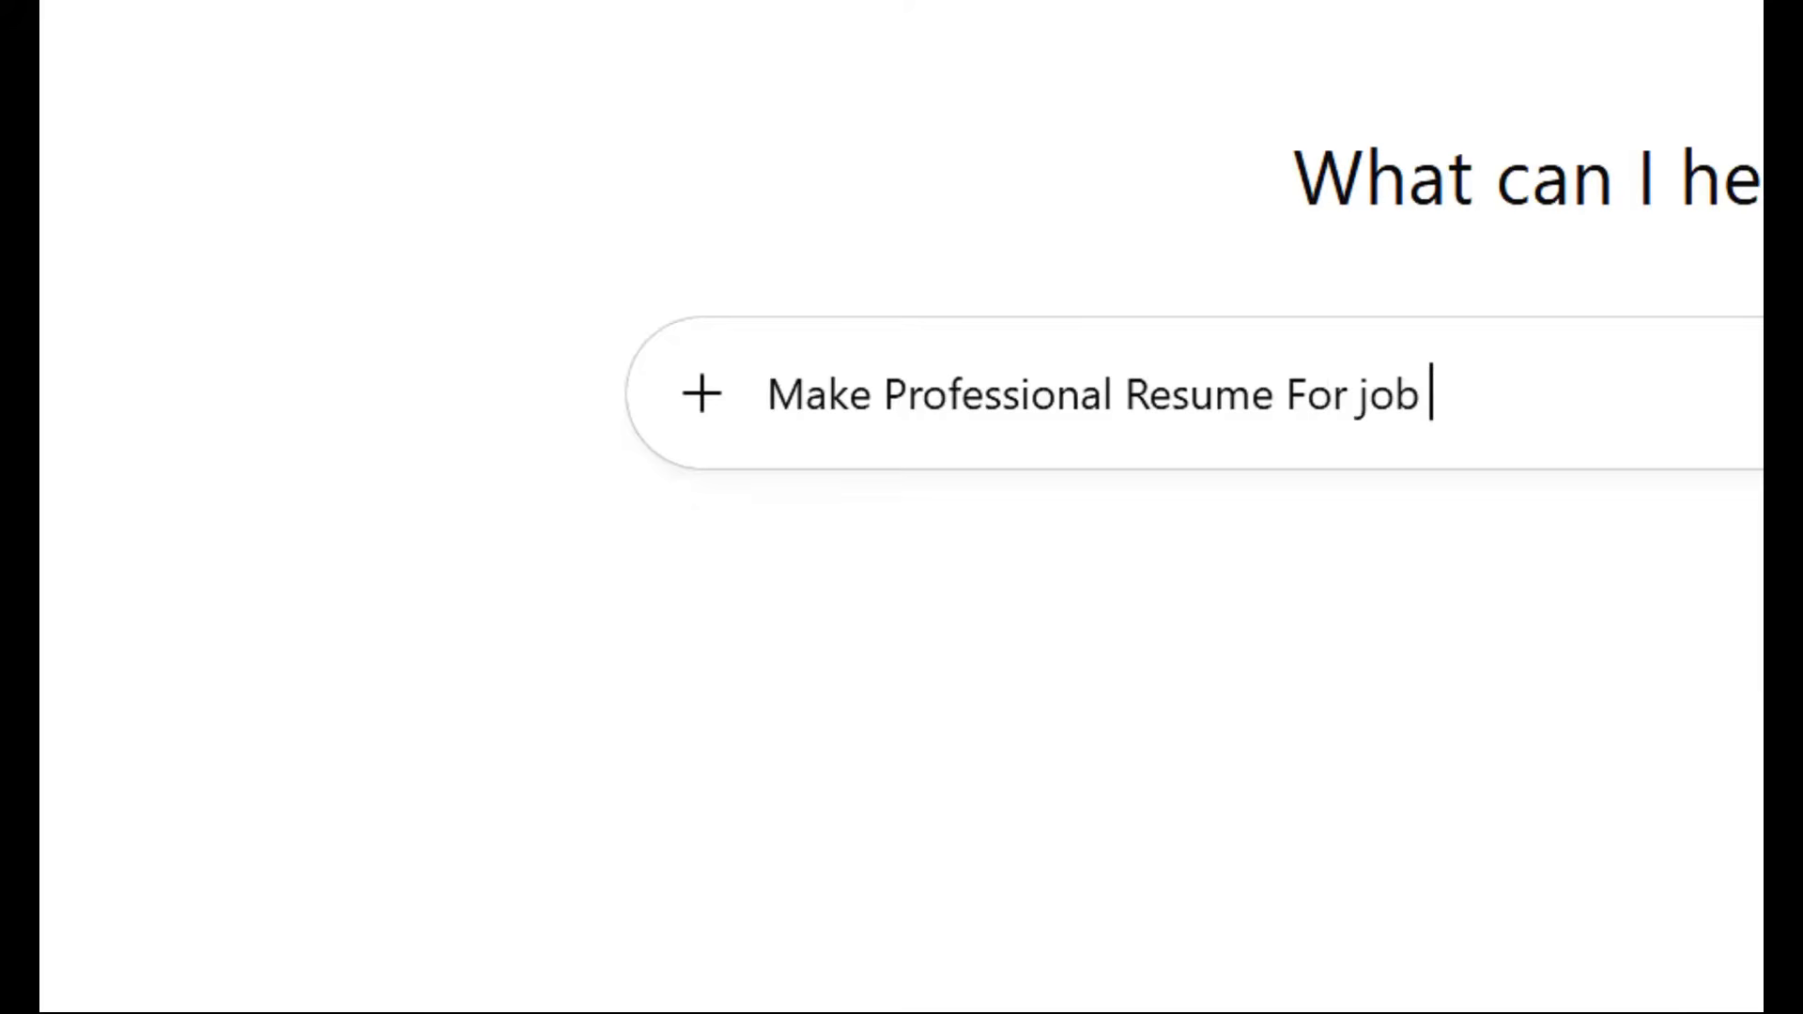
{"action": "key", "text": "BackSpace"}
{"action": "key", "text": "BackSpace"}
{"action": "key", "text": "BackSpace"}
{"action": "type", "text": "Post IT "}
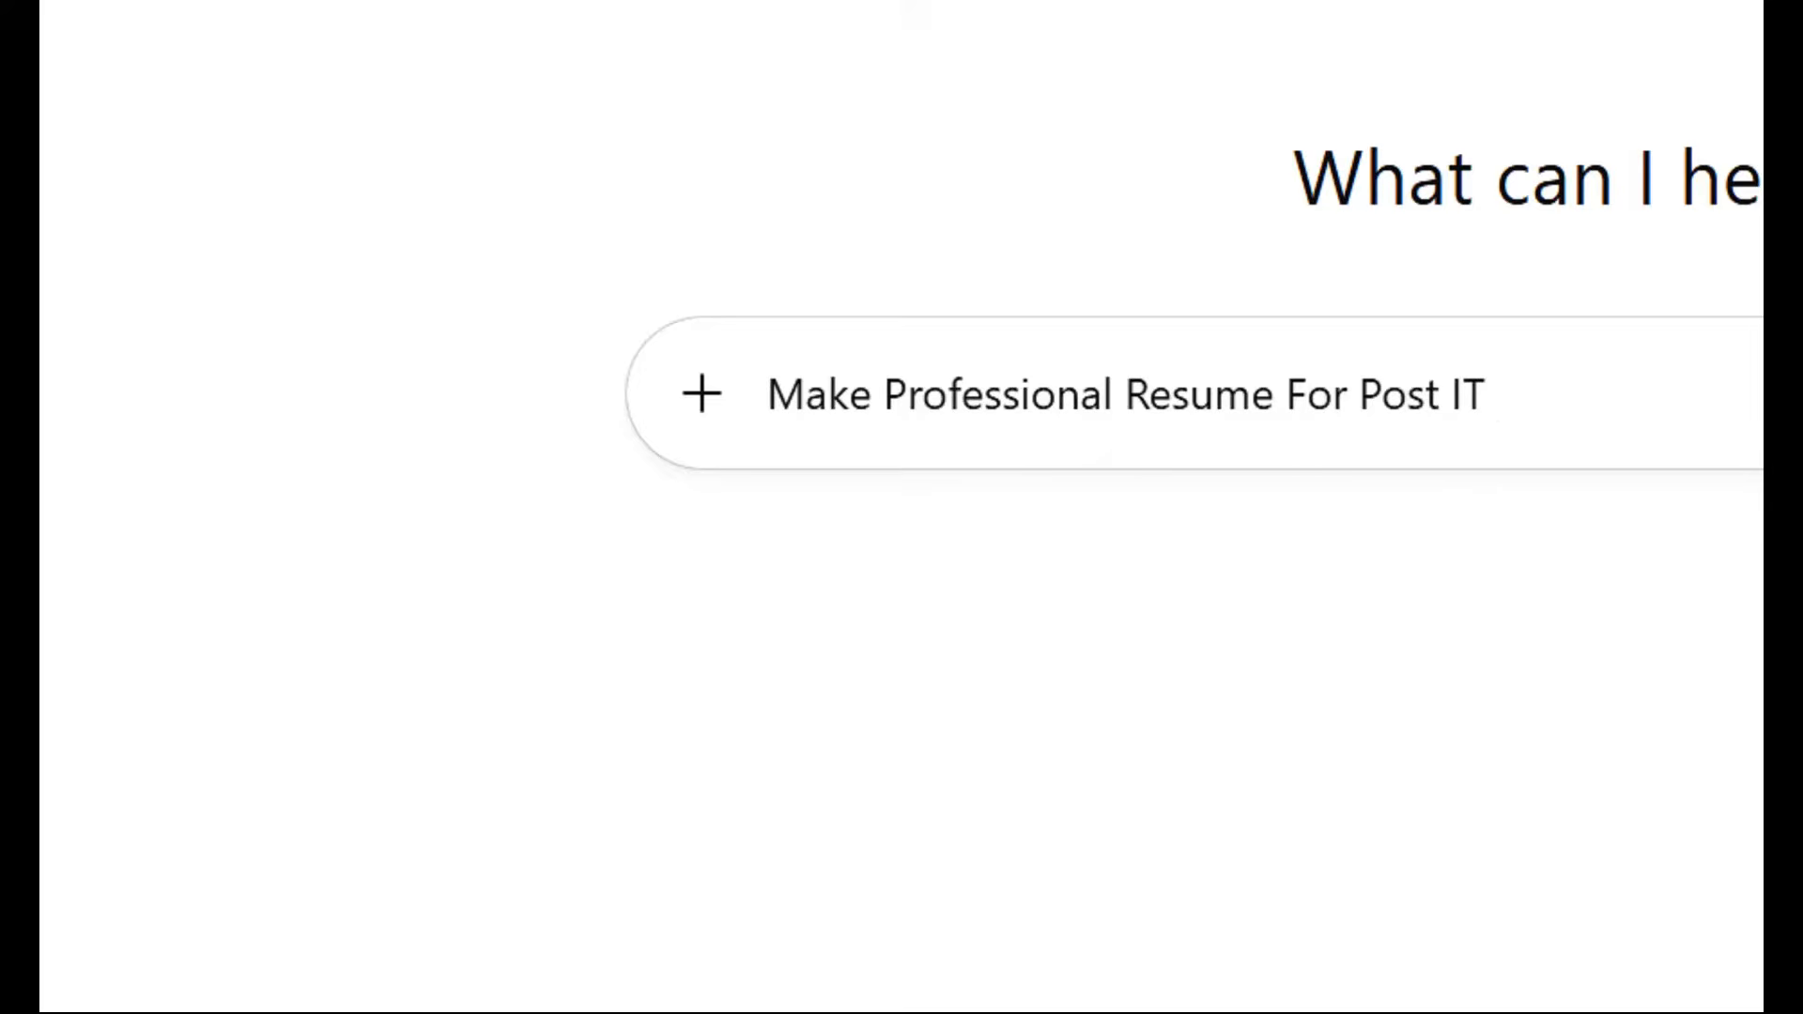
{"action": "type", "text": "Specilt"}
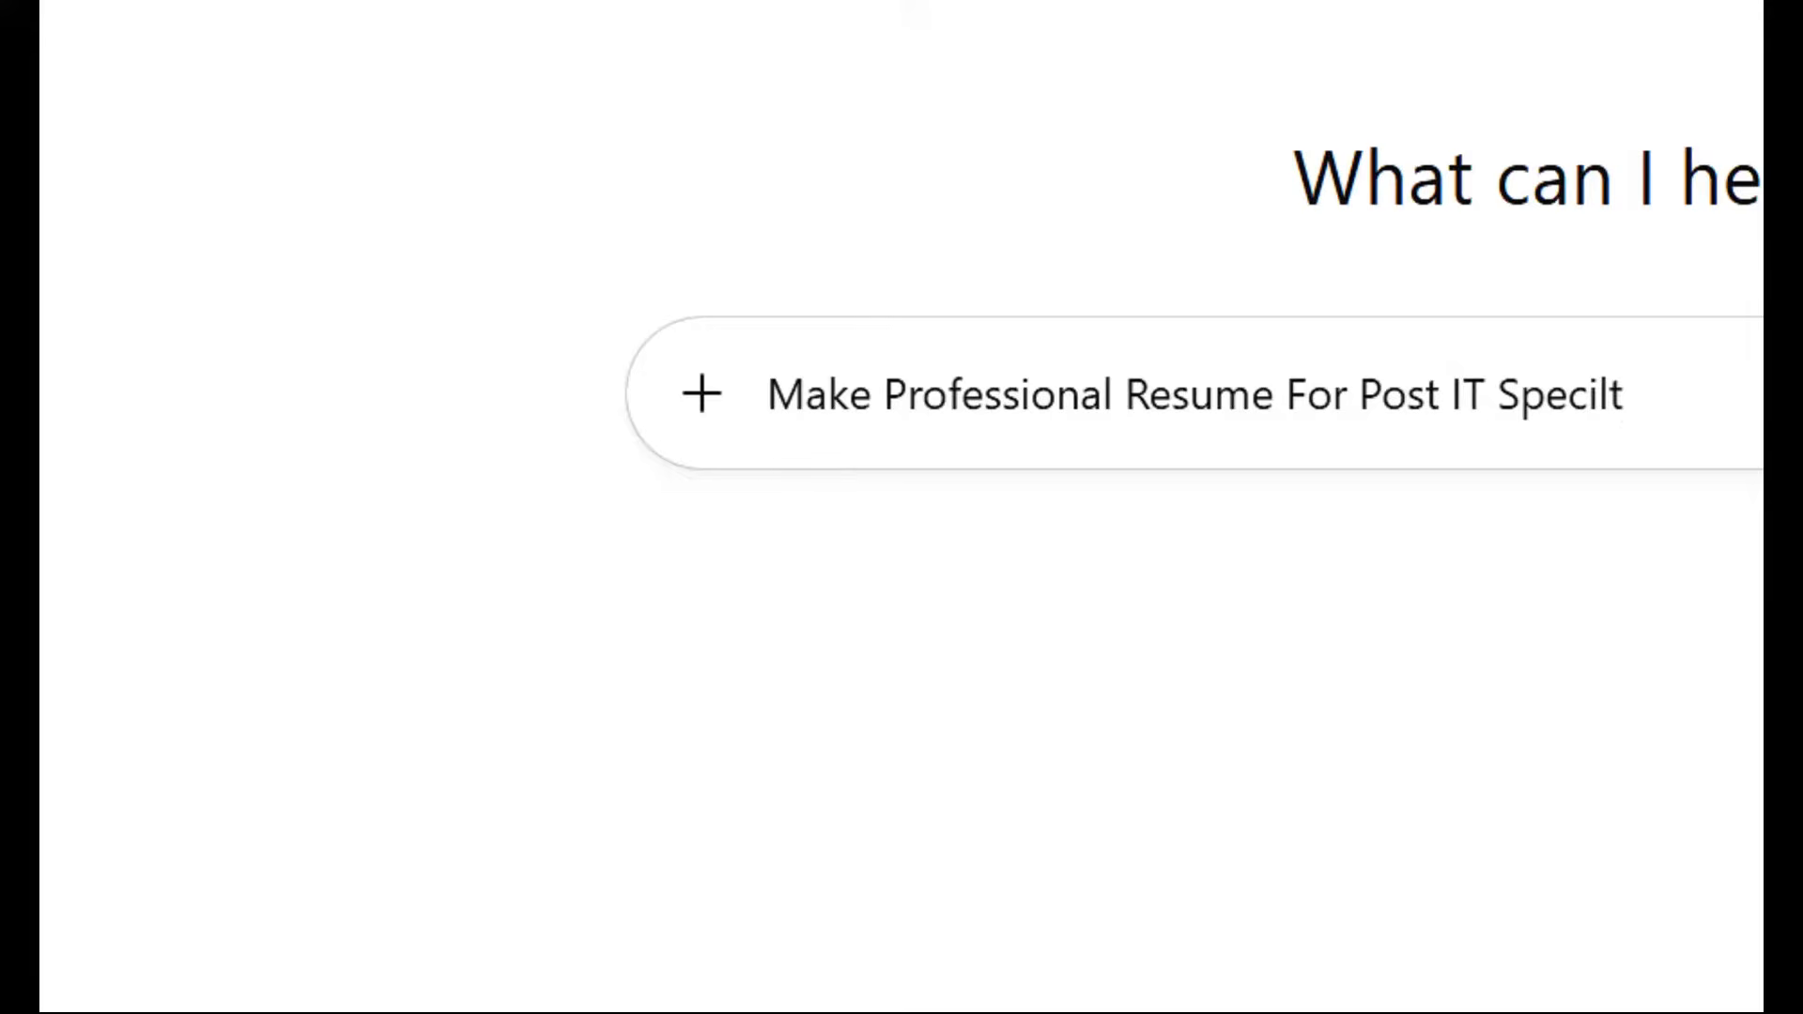
{"action": "left_click", "coordinate": [1486, 395]}
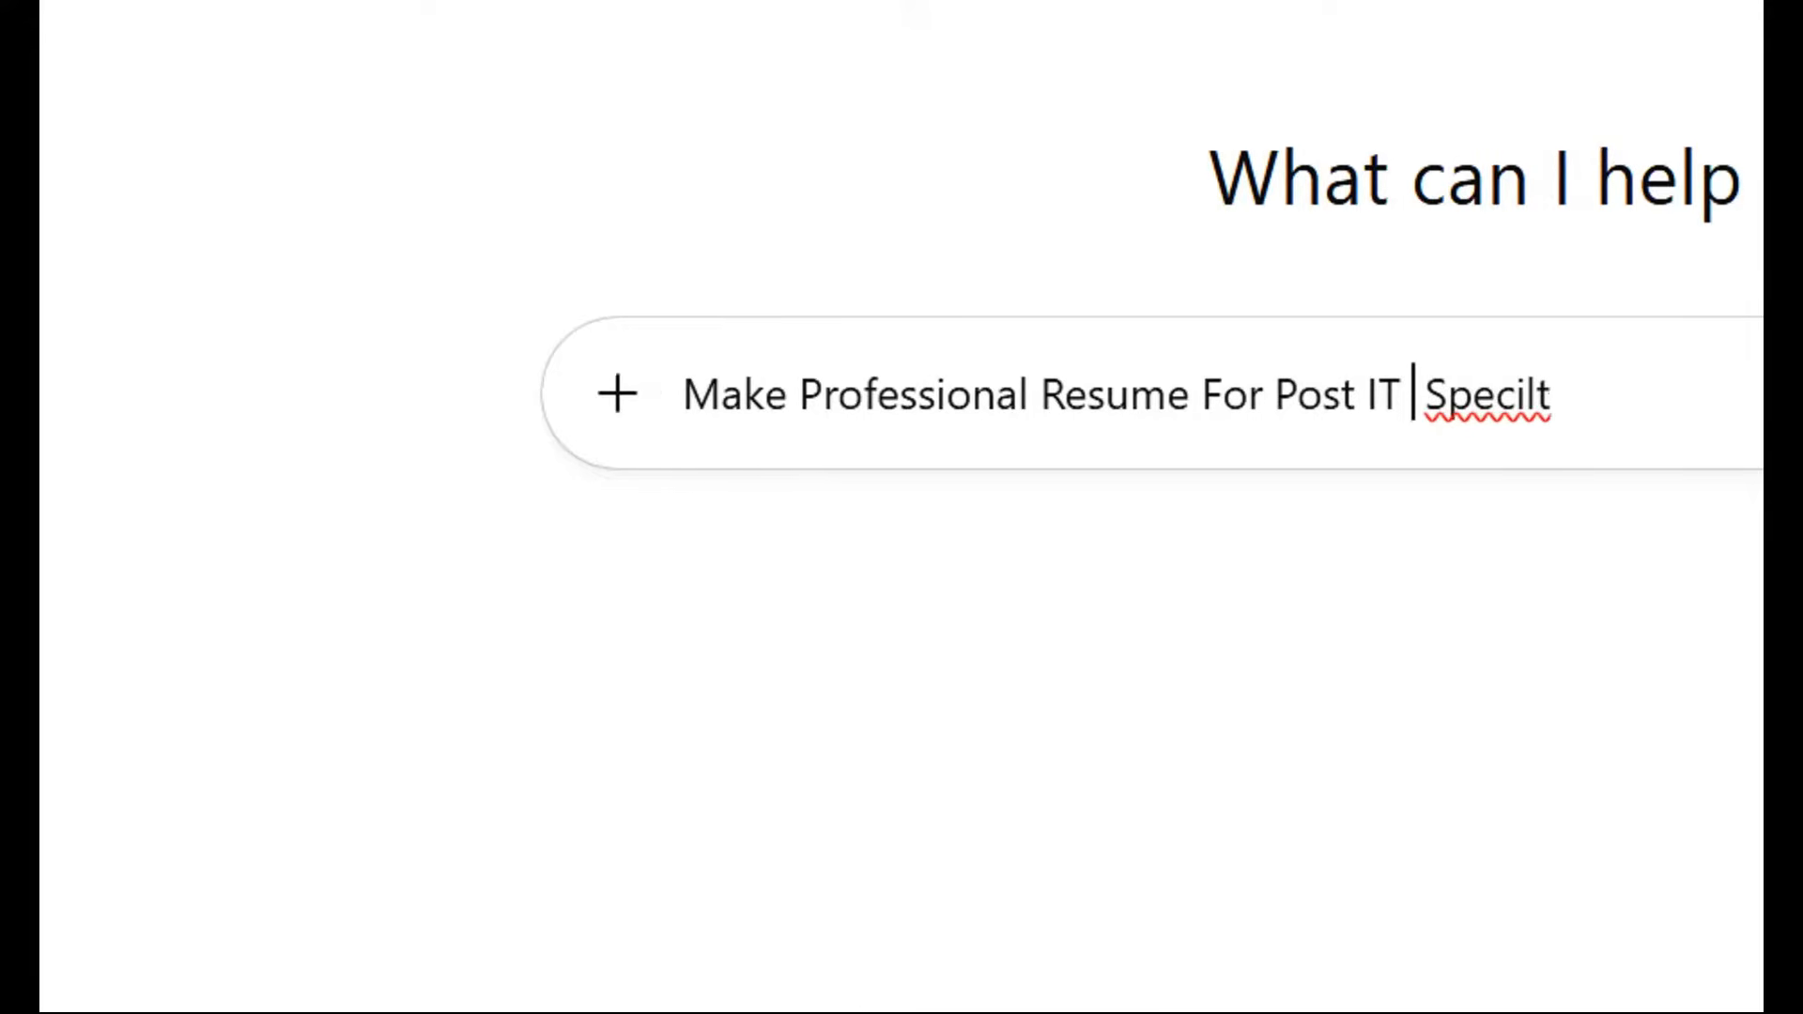
{"action": "type", "text": "Support"}
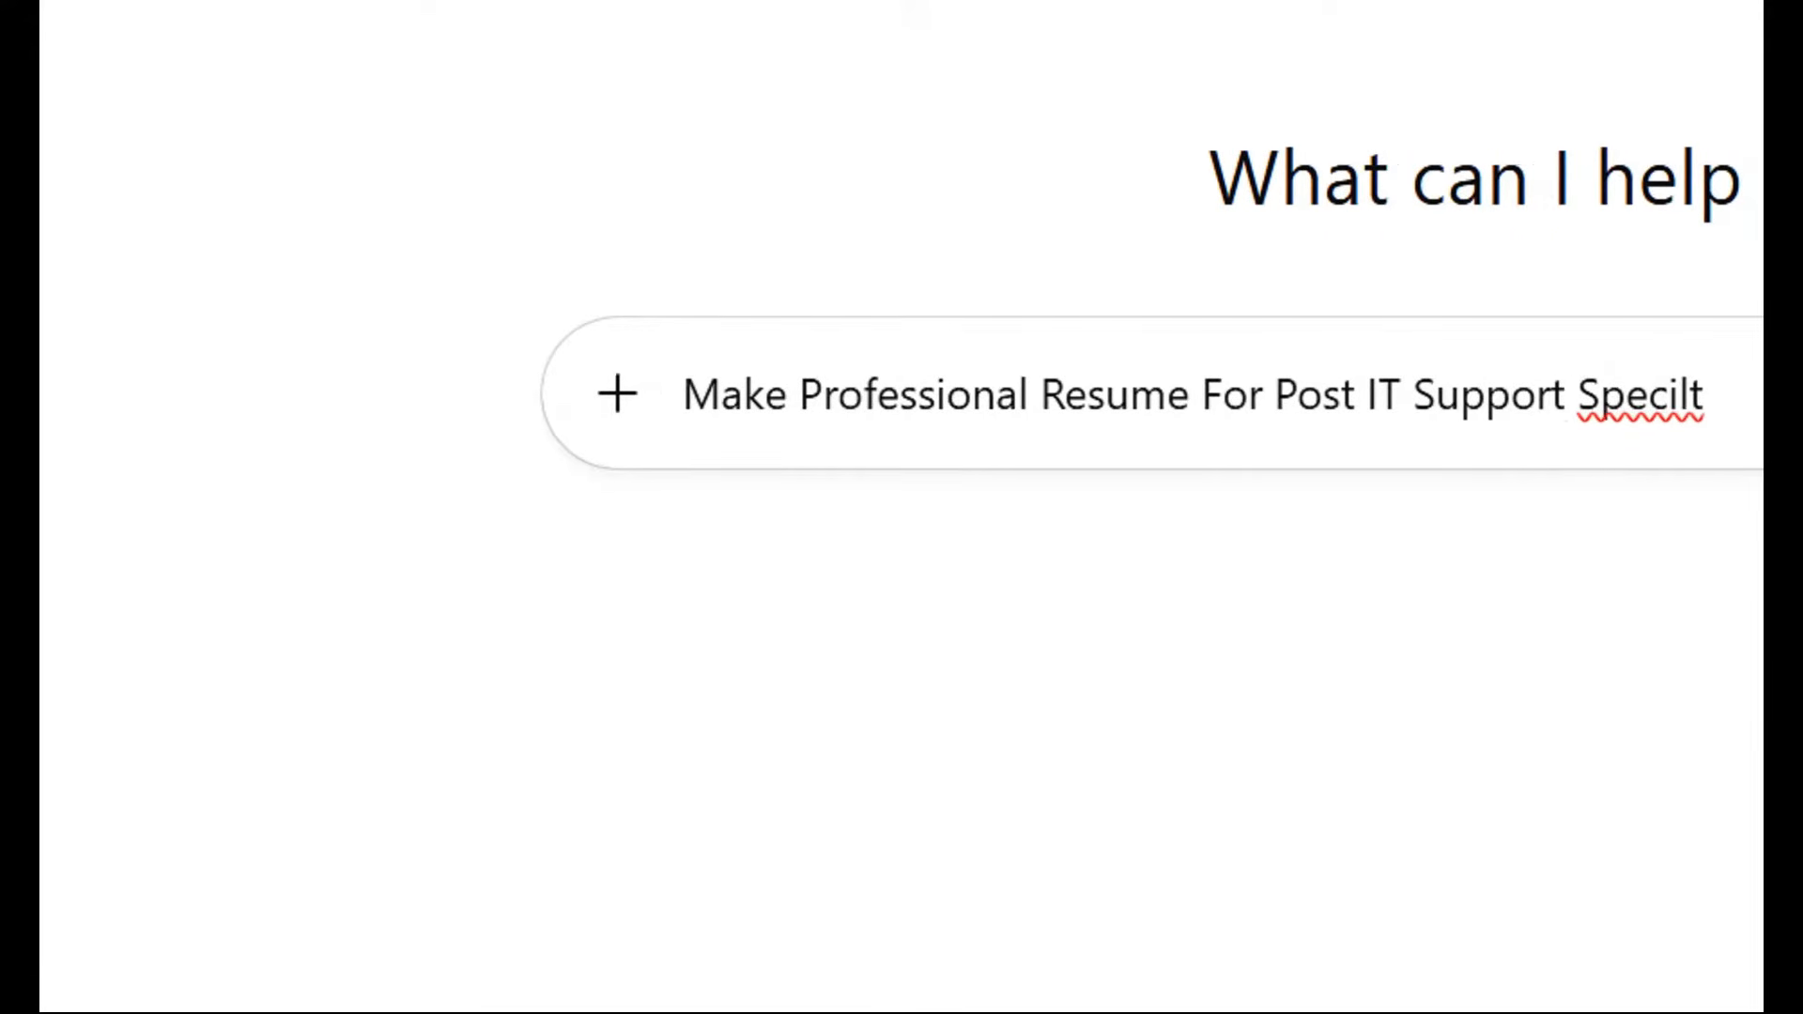
{"action": "left_click", "coordinate": [1680, 394]}
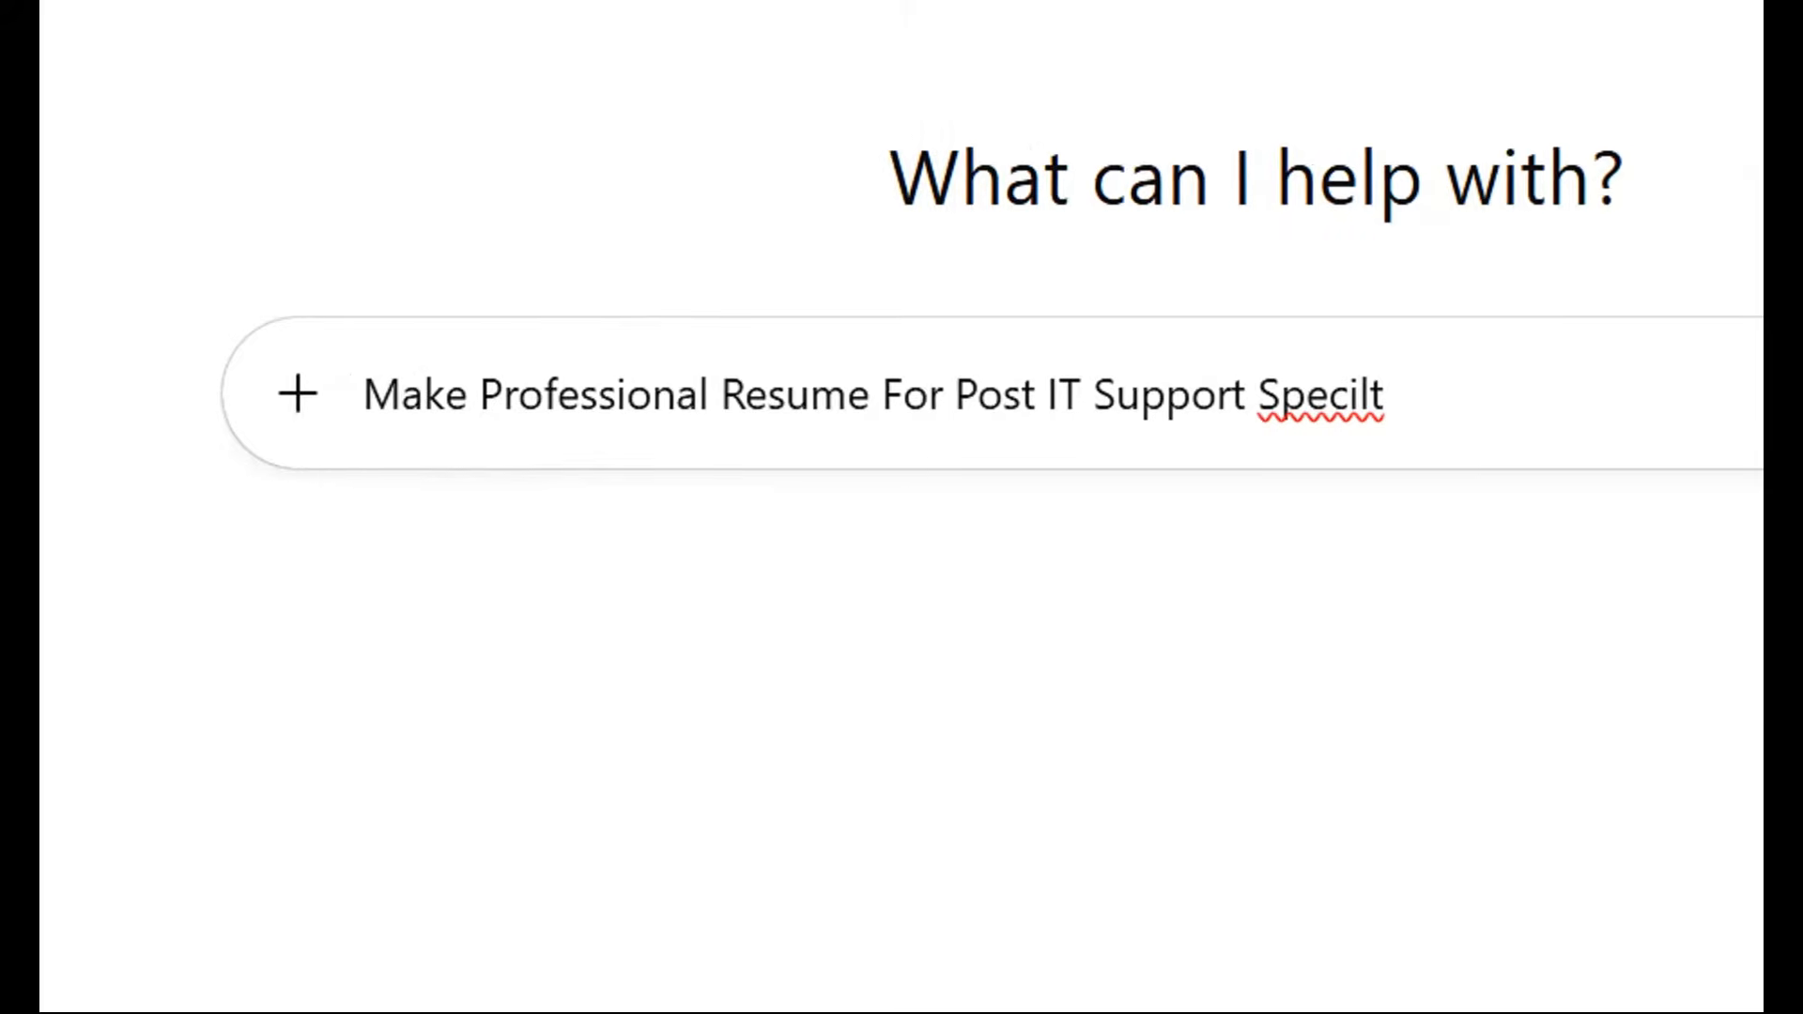
{"action": "type", "text": "al"}
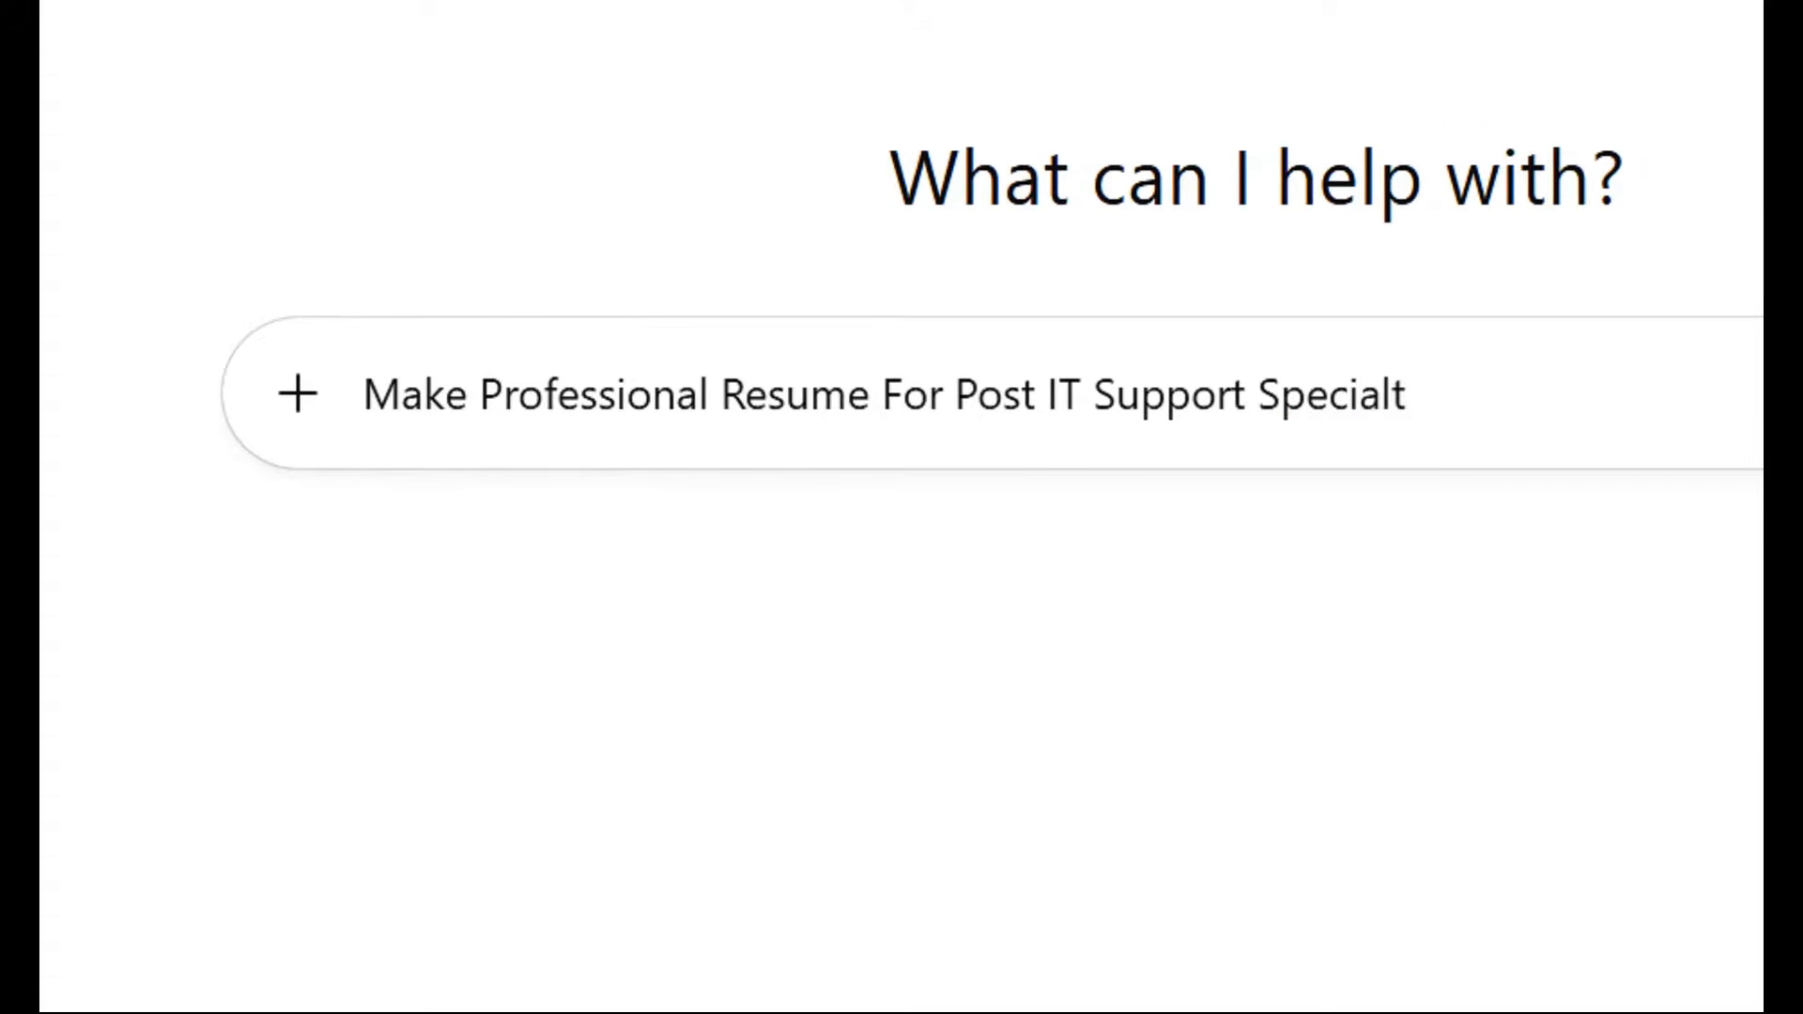
{"action": "type", "text": "is"}
{"action": "key", "text": "End"}
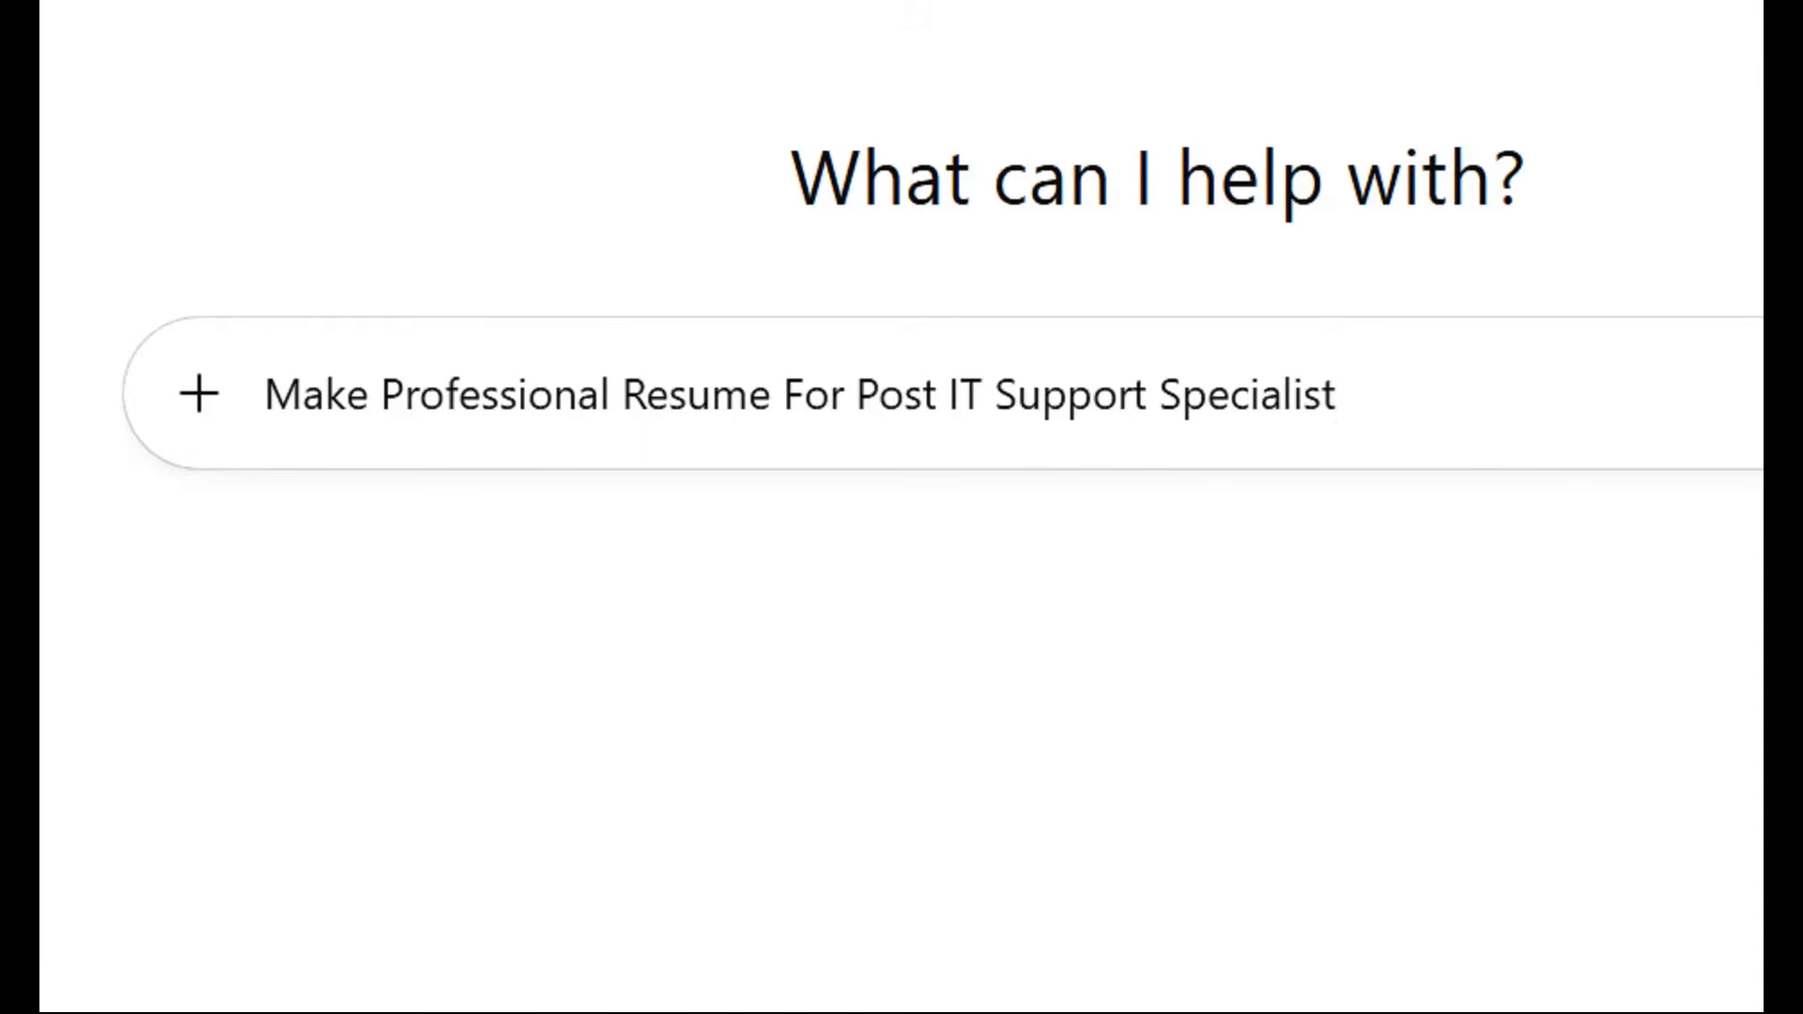
{"action": "type", "text": "with "}
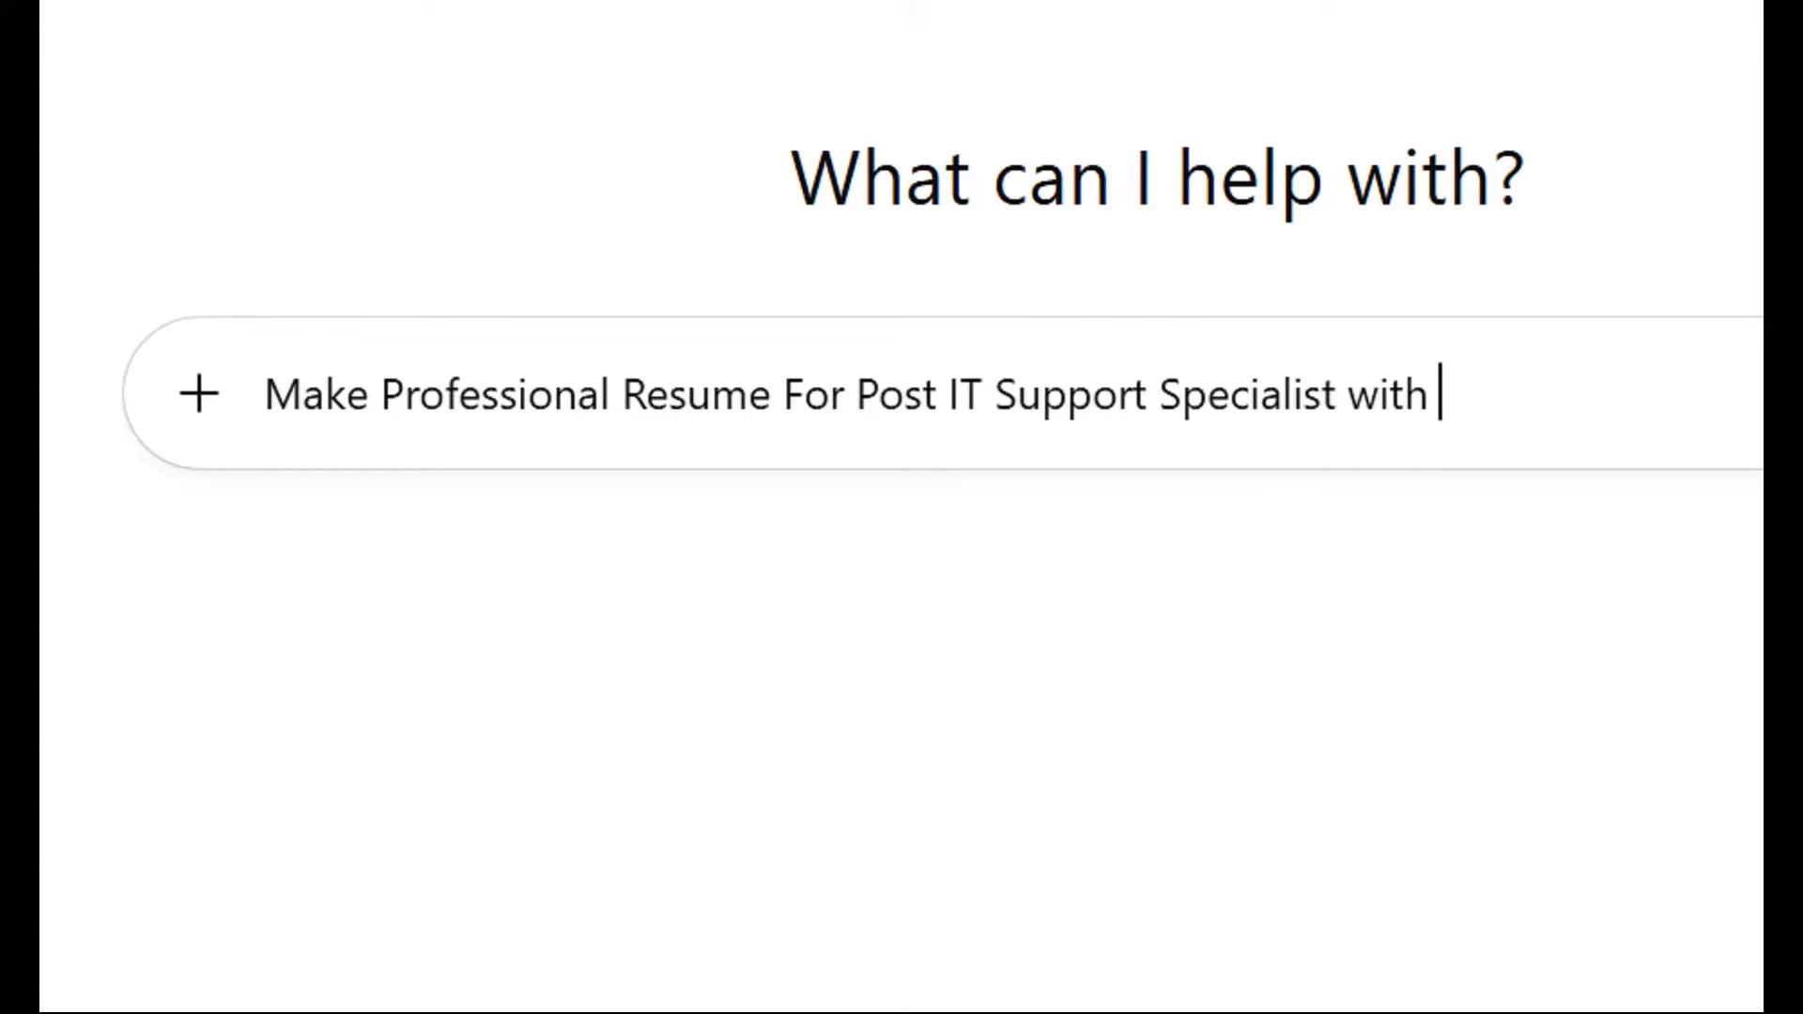
{"action": "type", "text": "10 Ye"}
{"action": "type", "text": "ar"}
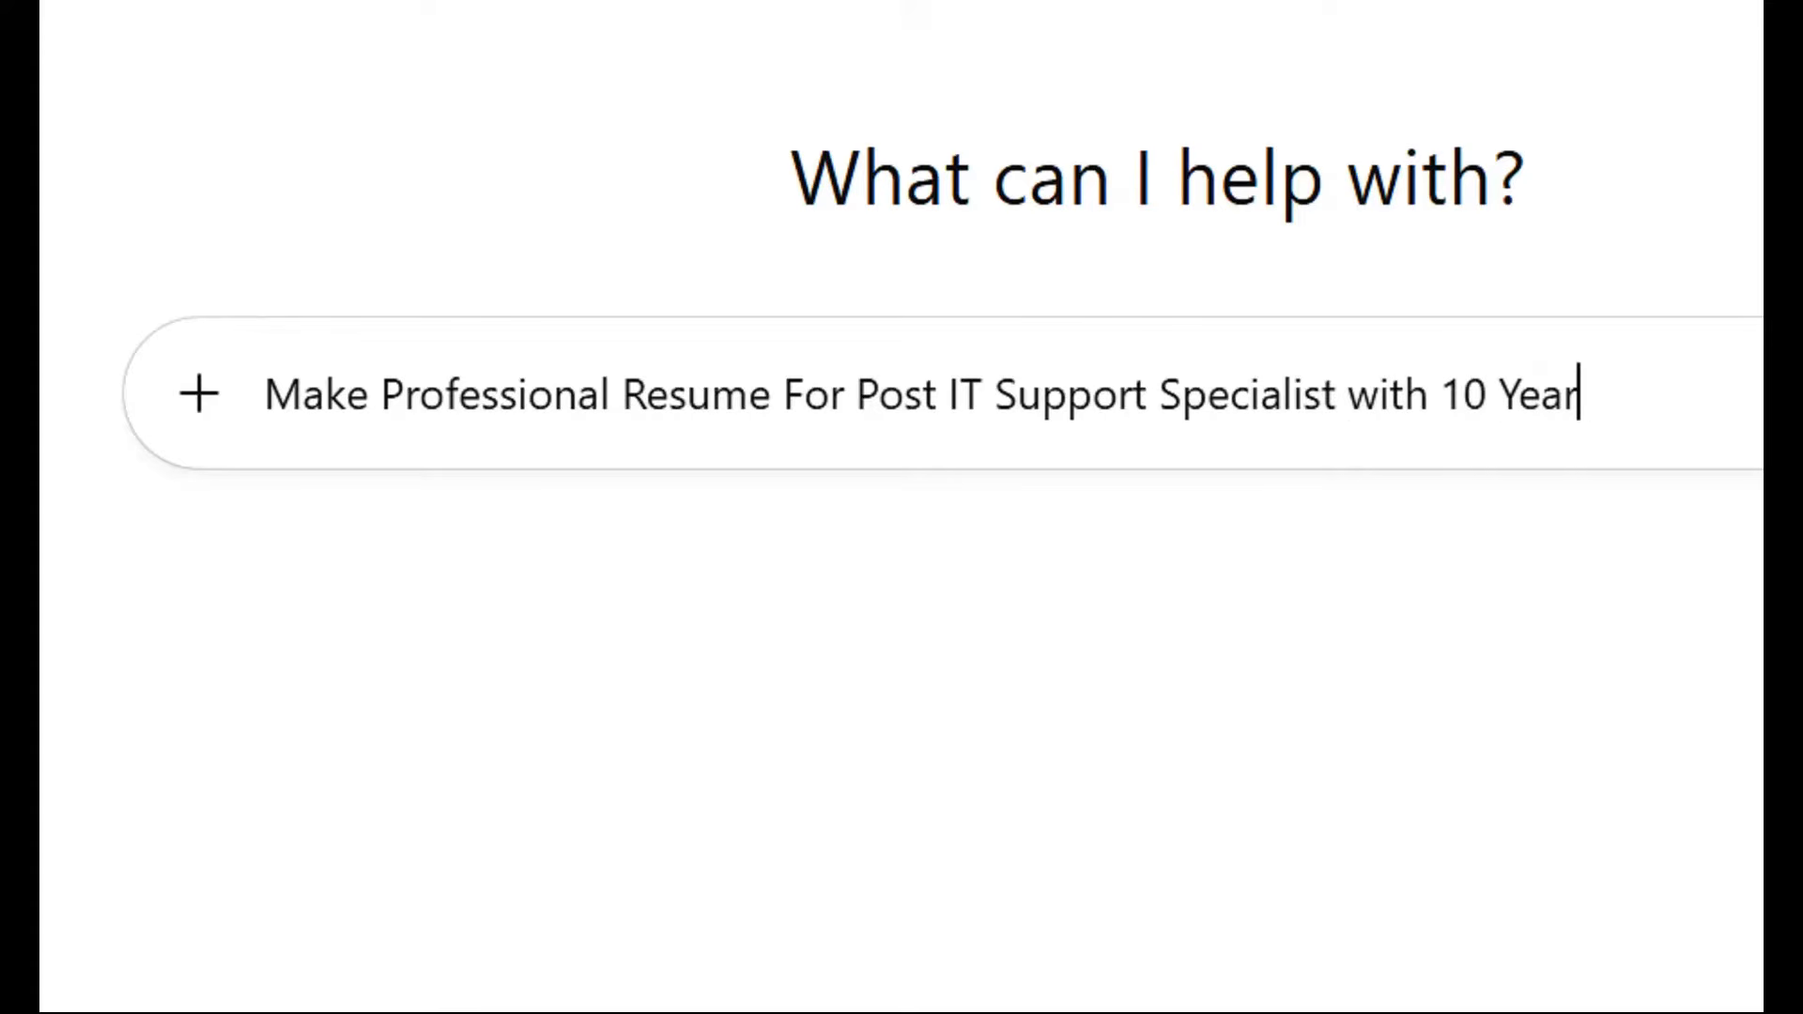
{"action": "type", "text": " Experienc"}
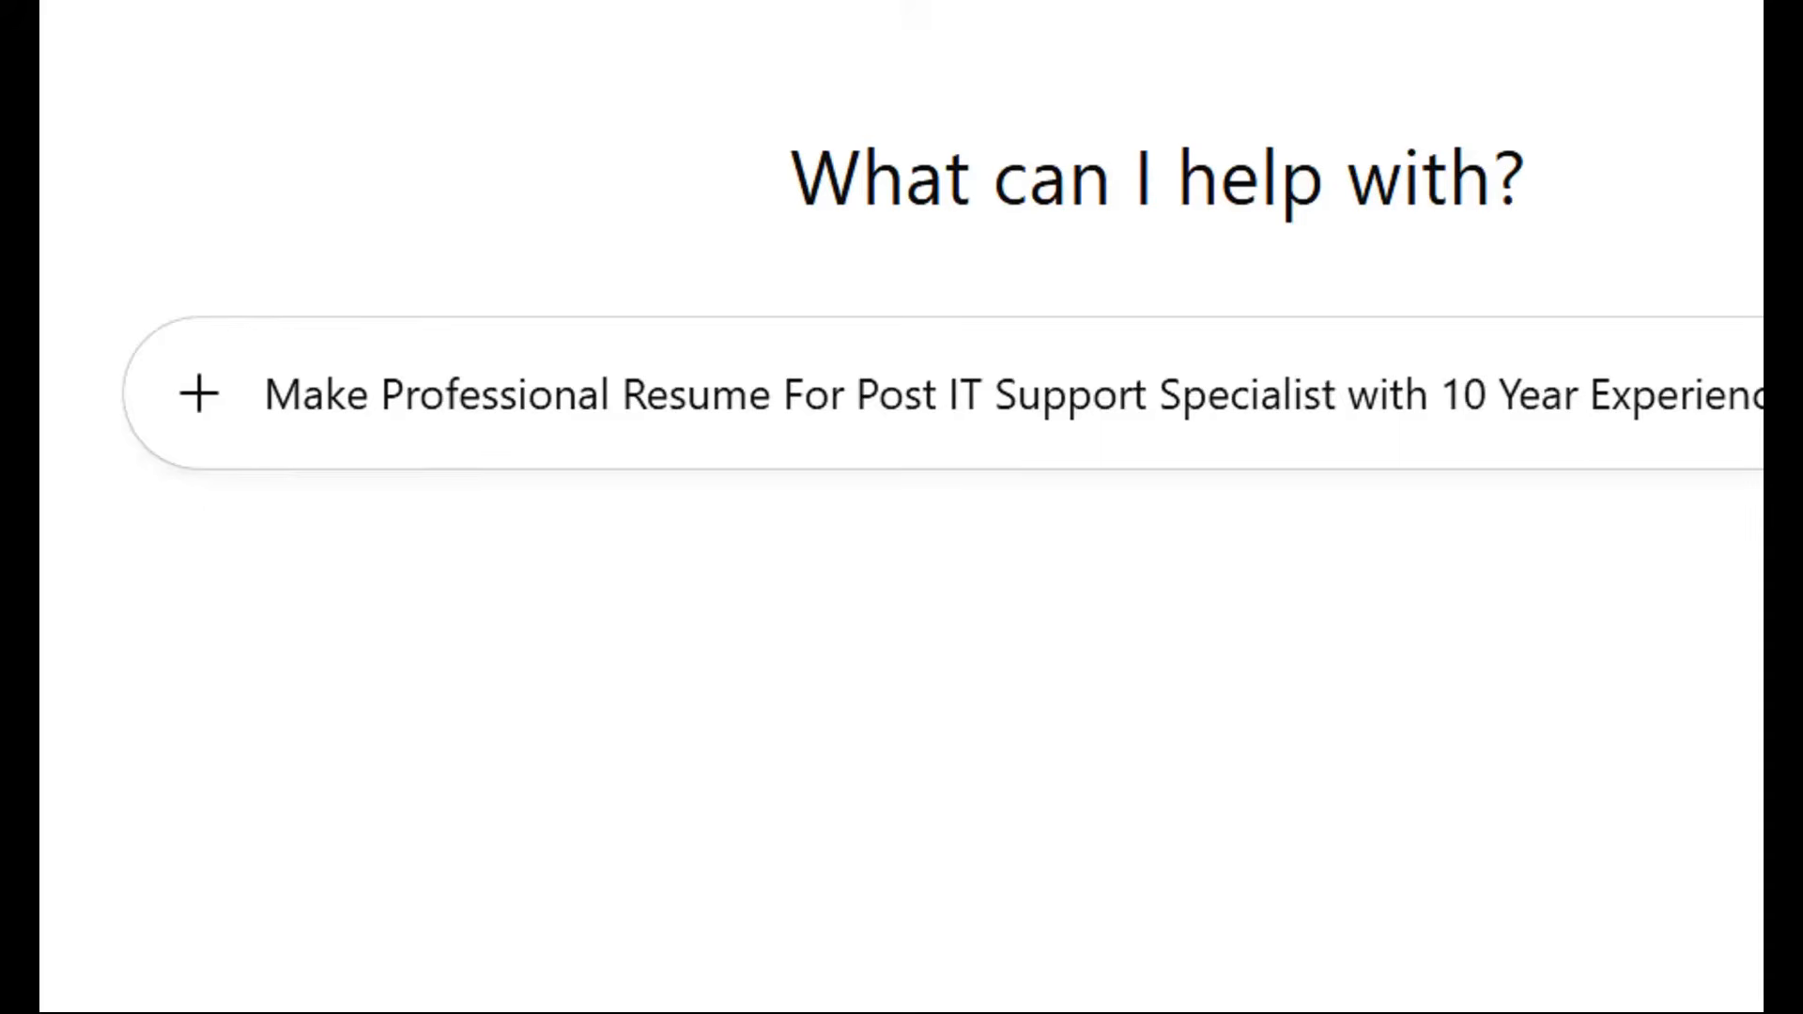
{"action": "type", "text": "e"}
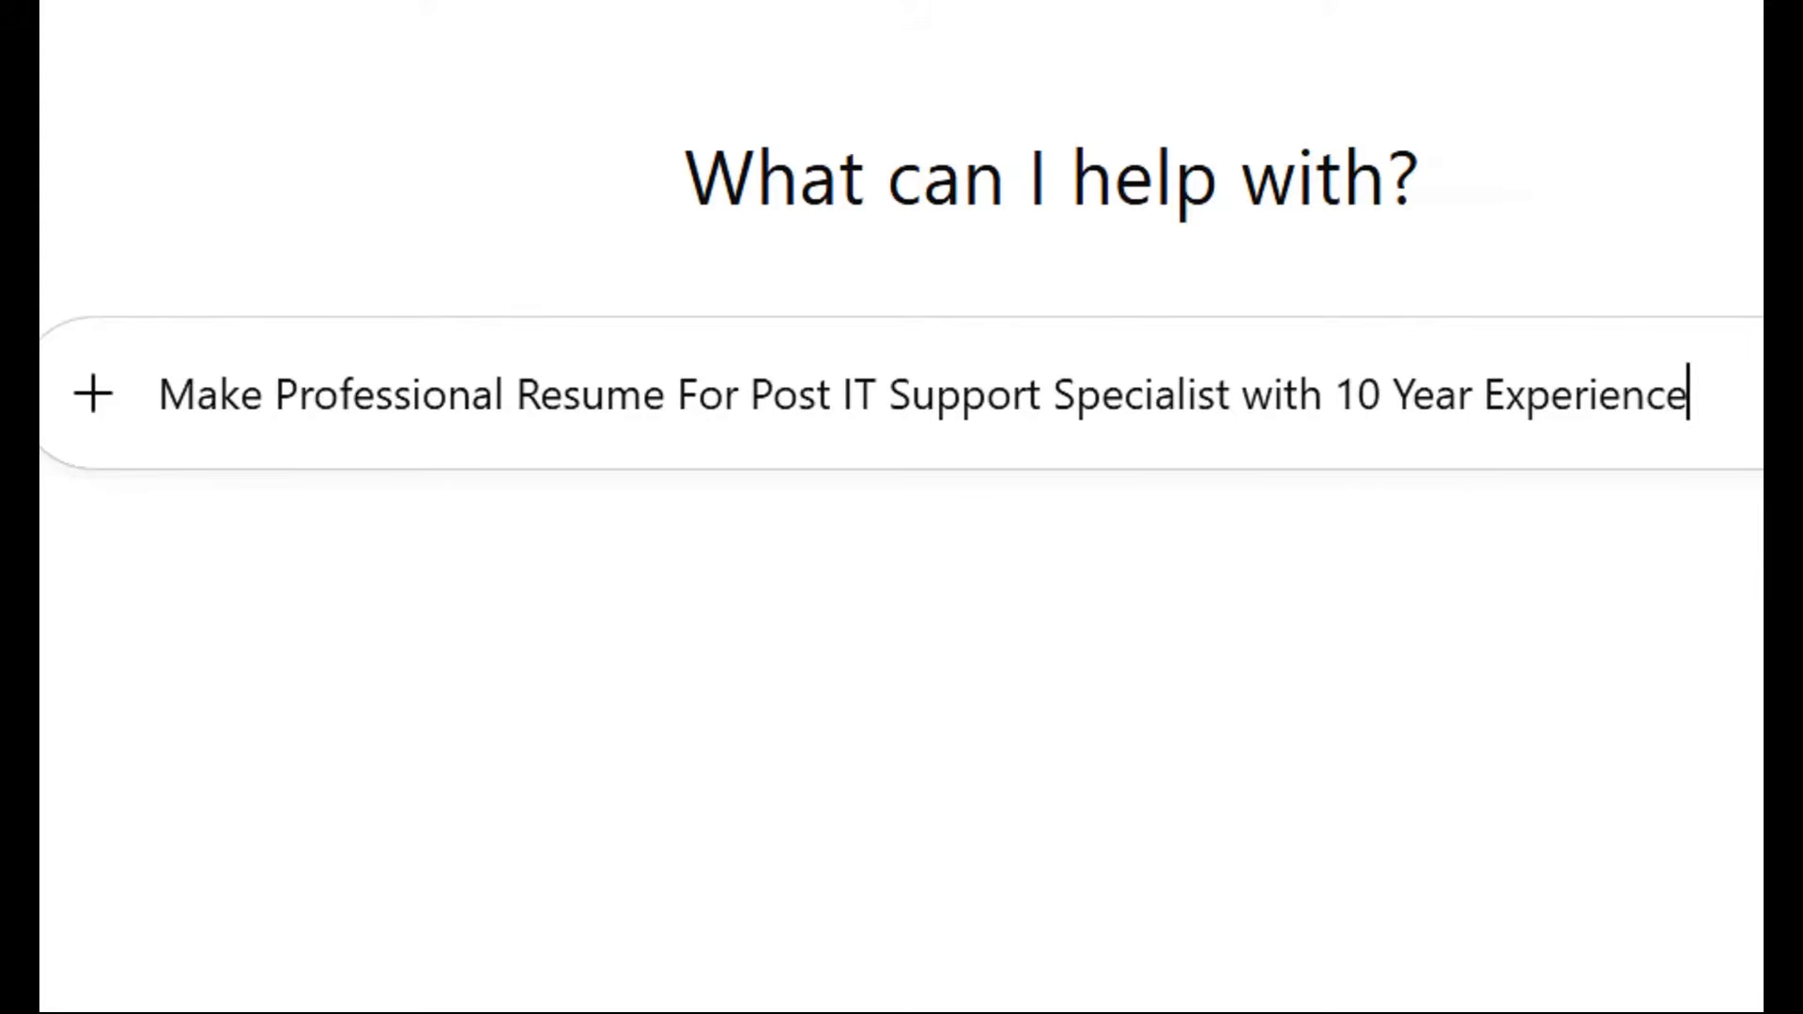
{"action": "key", "text": "Return"}
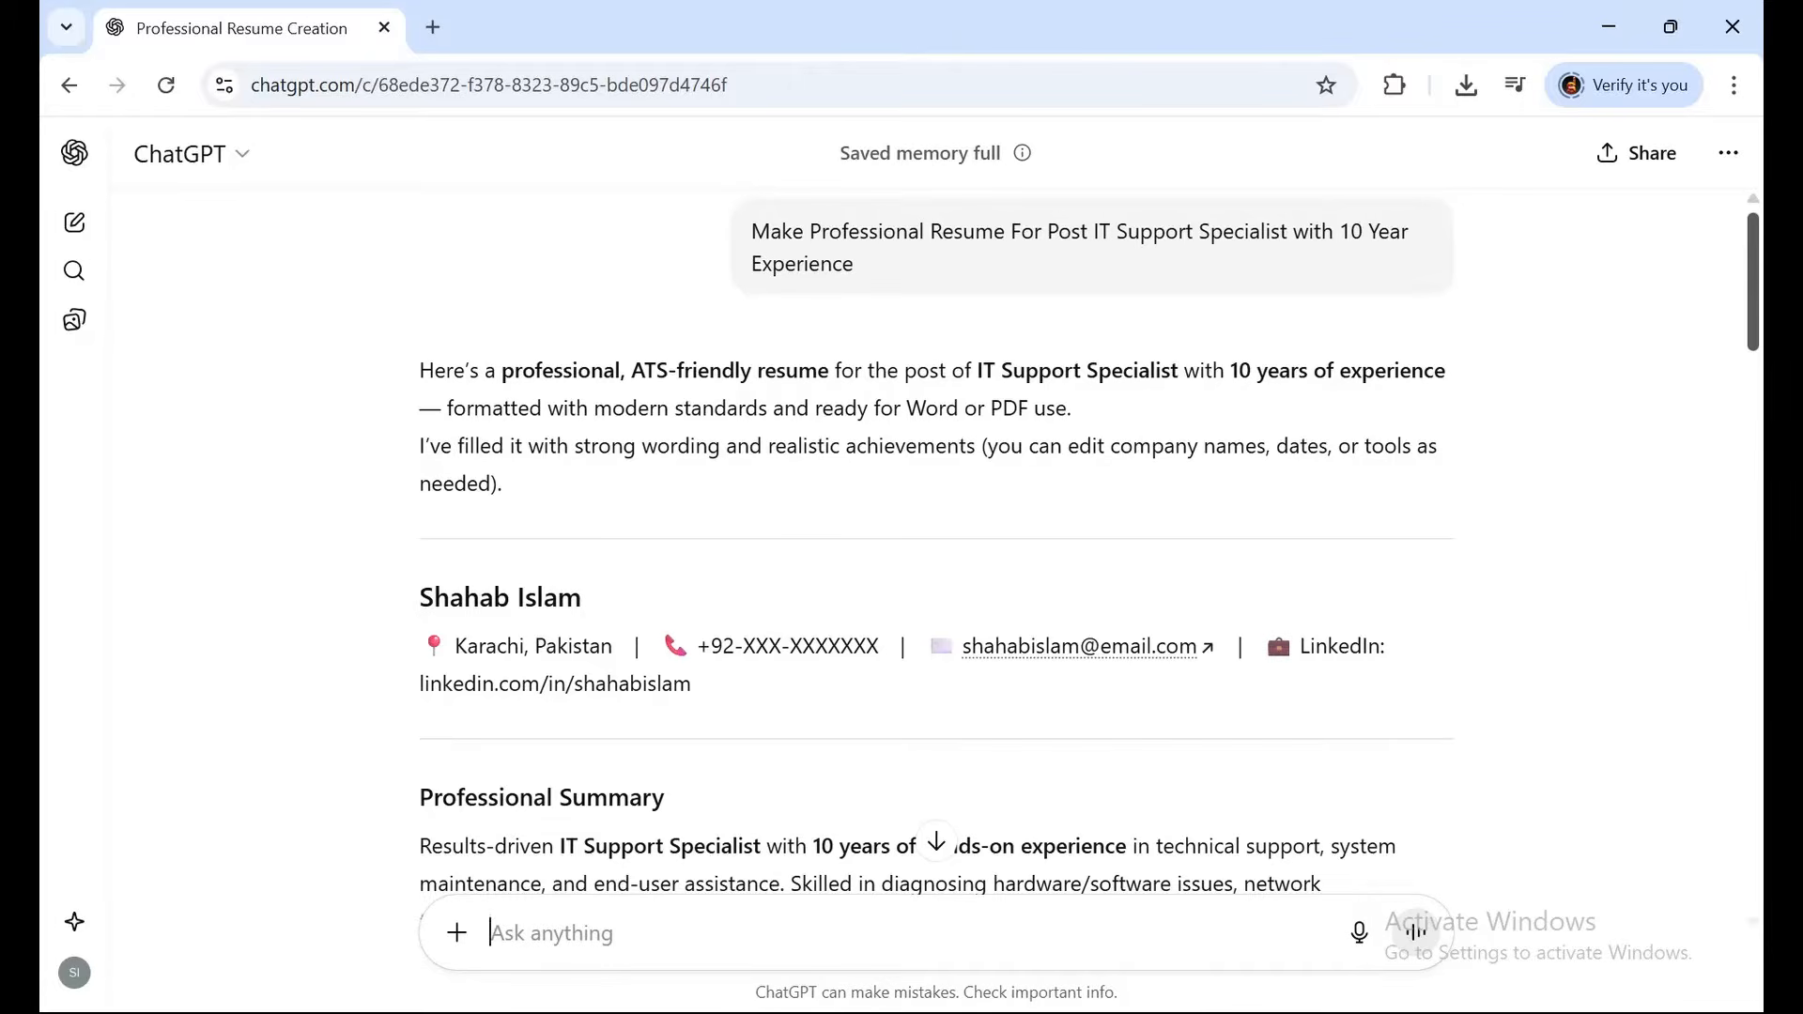
{"action": "scroll", "coordinate": [936, 564], "scroll_direction": "down", "scroll_amount": 3}
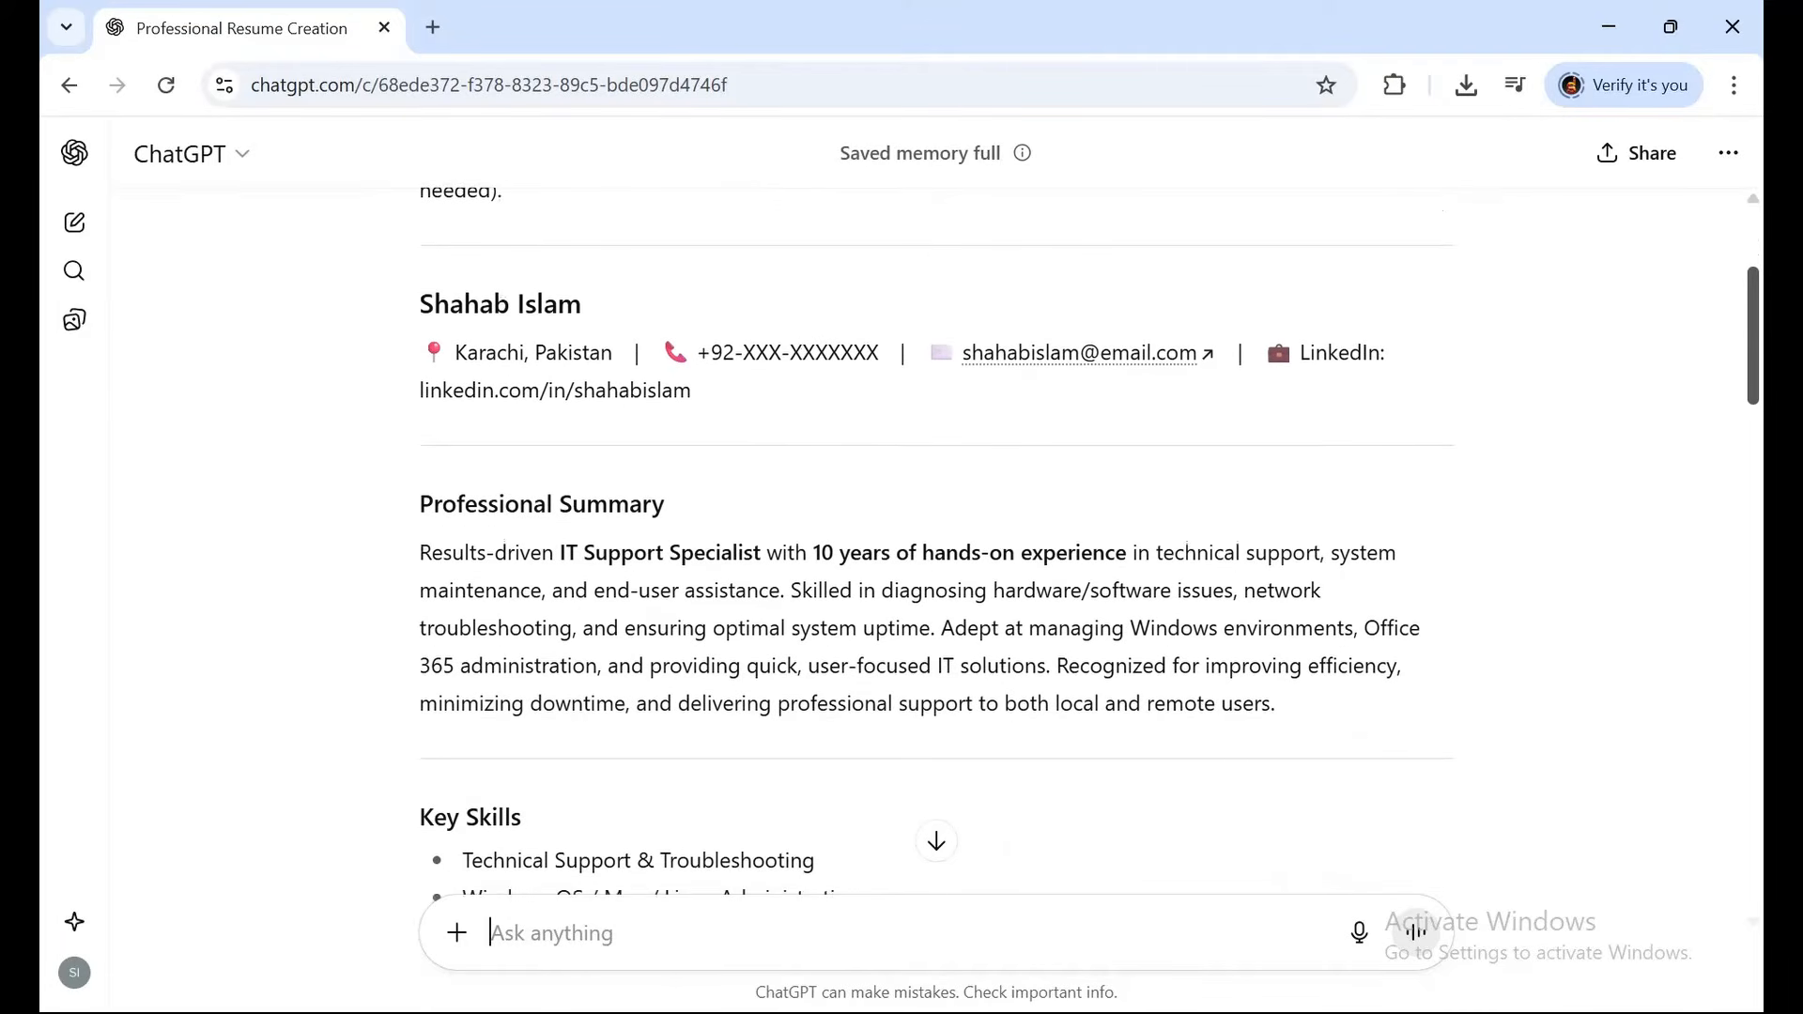
{"action": "scroll", "coordinate": [936, 542], "scroll_direction": "down", "scroll_amount": 3}
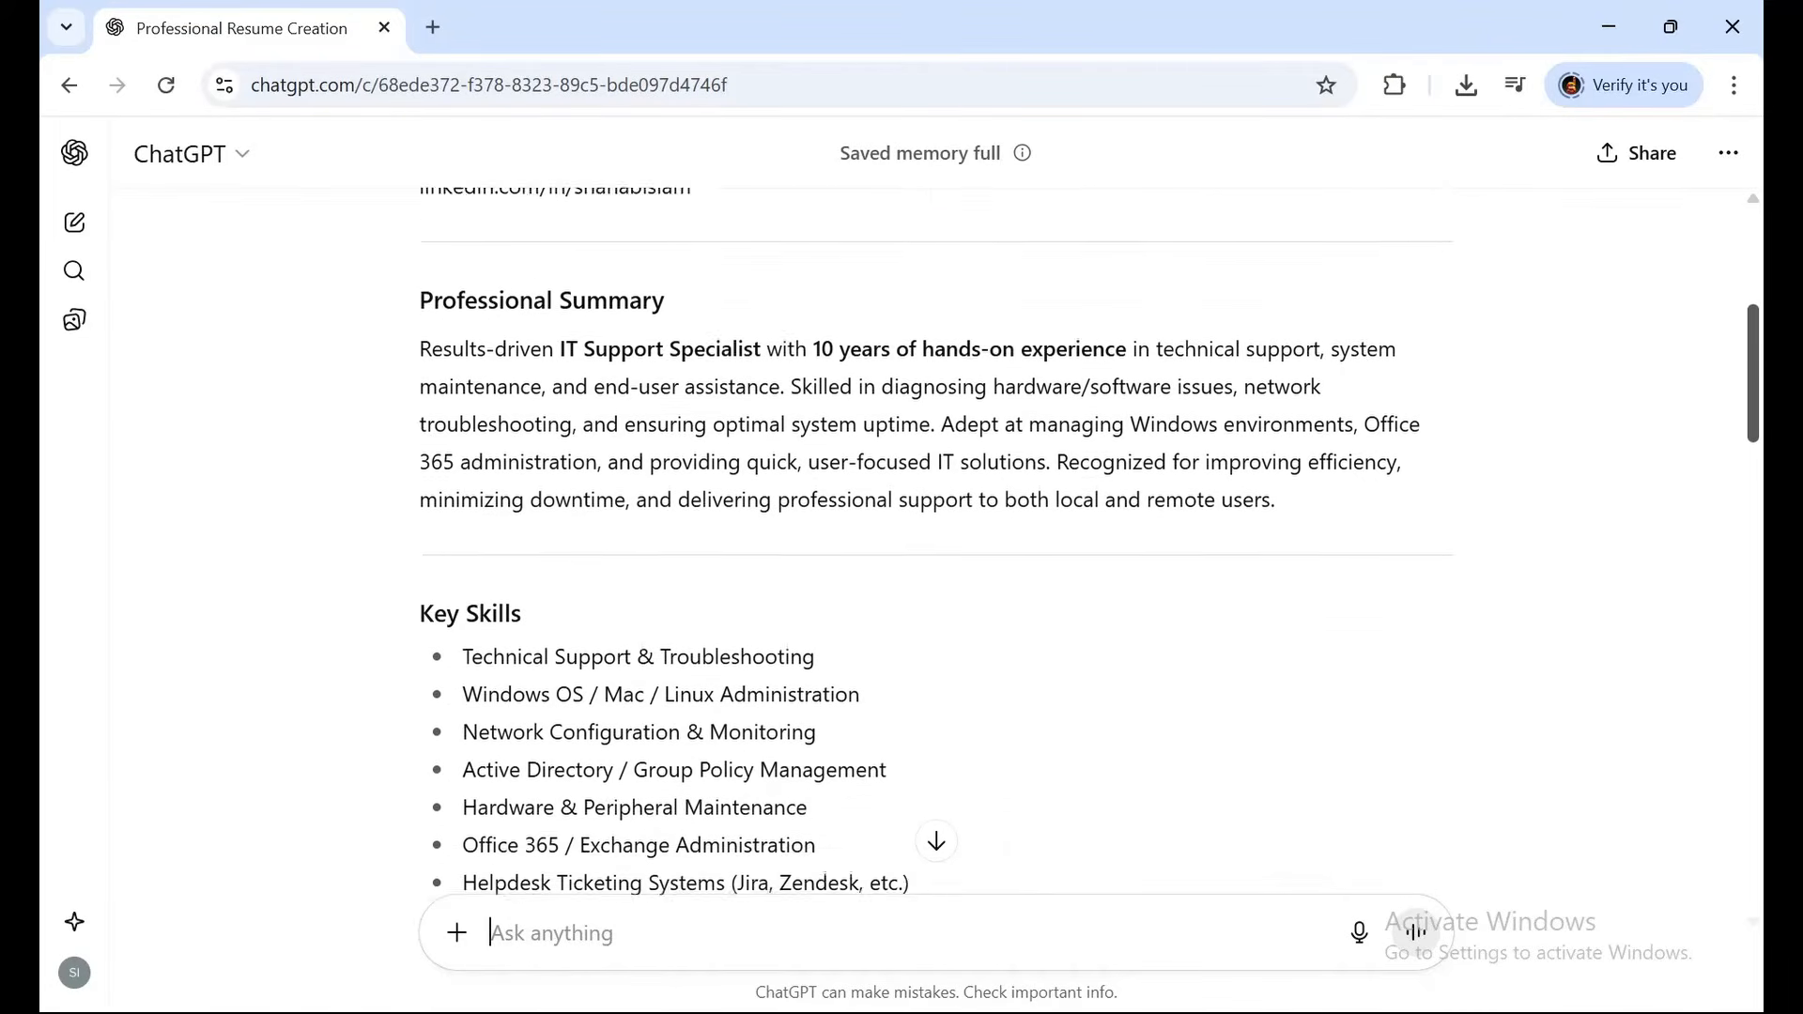
{"action": "scroll", "coordinate": [937, 542], "scroll_direction": "down", "scroll_amount": 2}
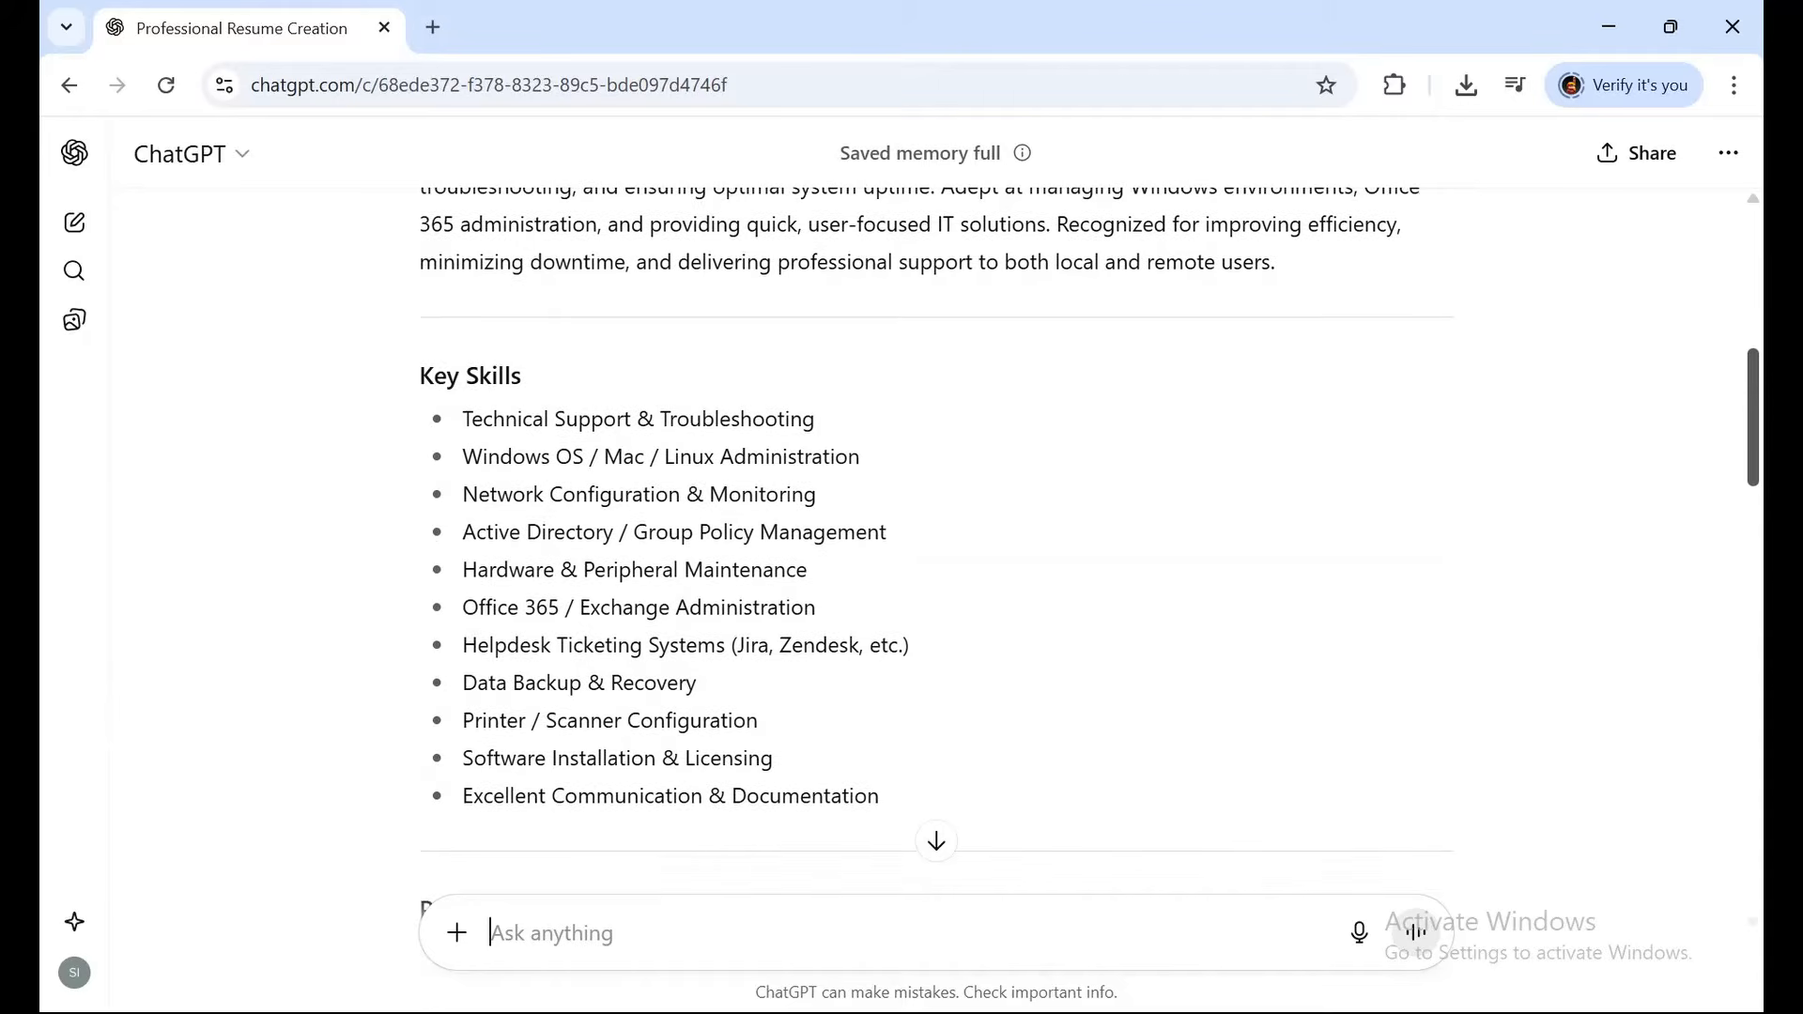
{"action": "scroll", "coordinate": [937, 542], "scroll_direction": "down", "scroll_amount": 2}
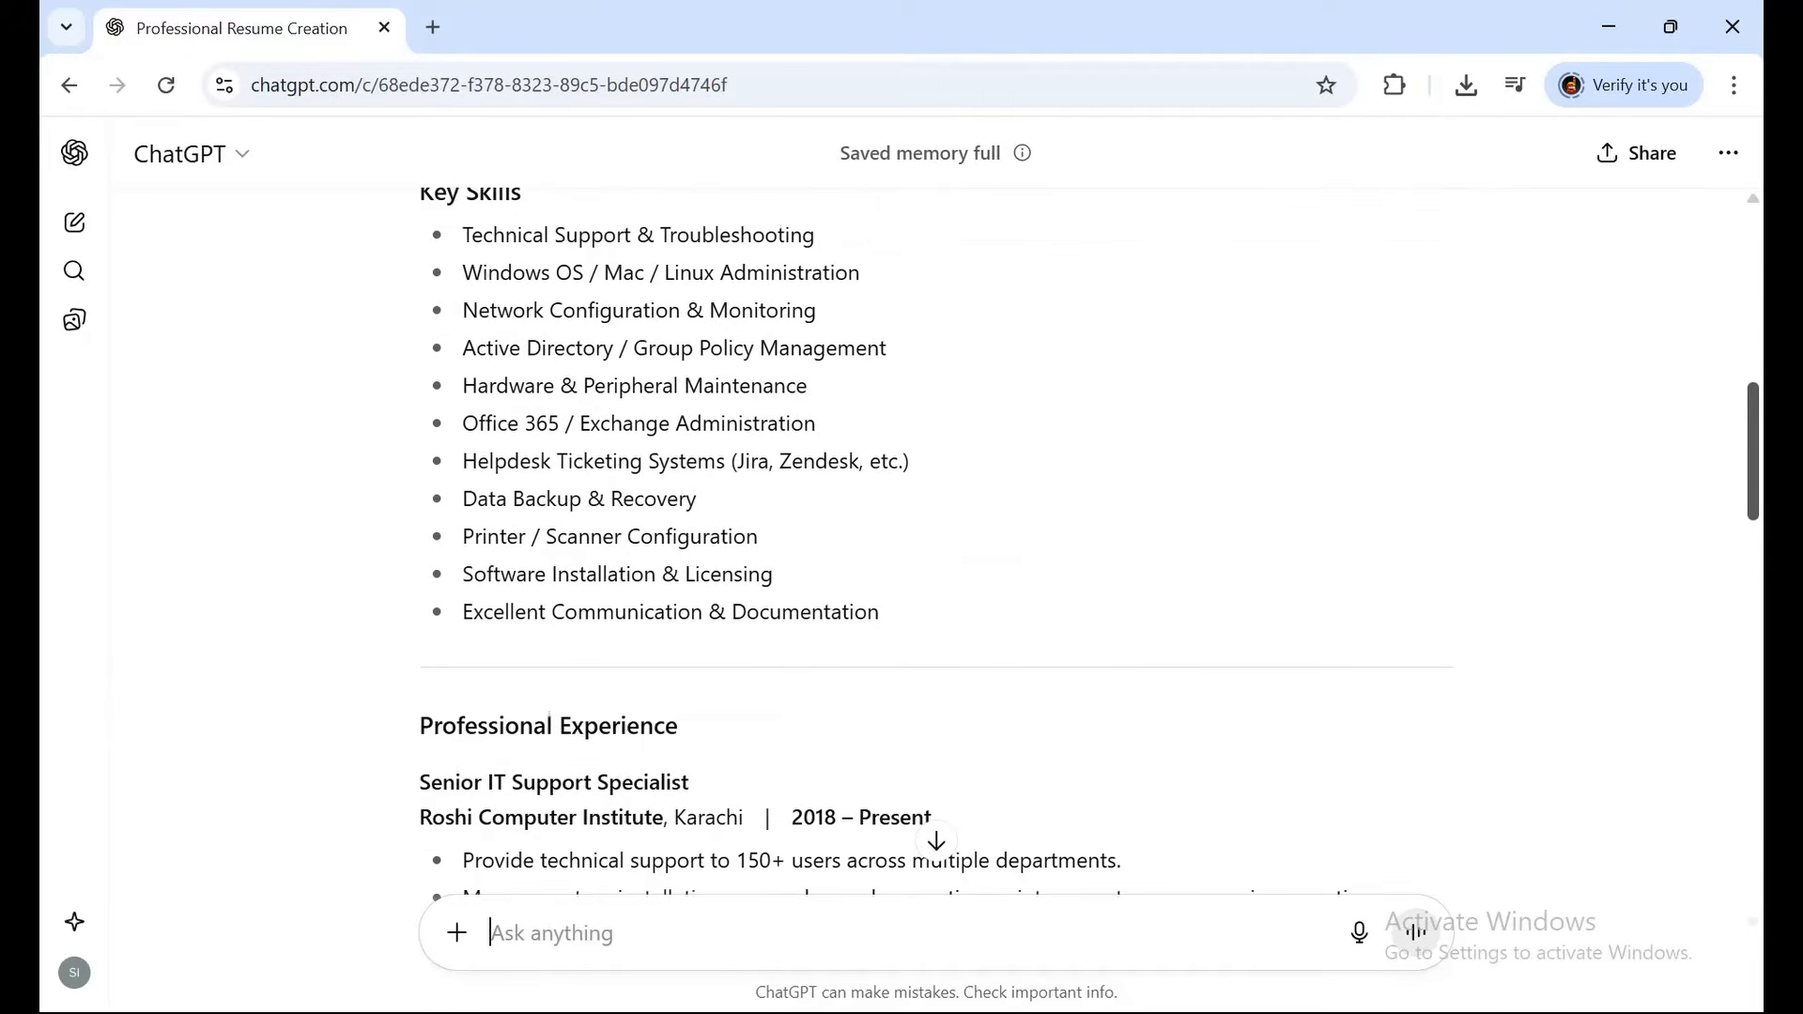
{"action": "scroll", "coordinate": [936, 542], "scroll_direction": "down", "scroll_amount": 2}
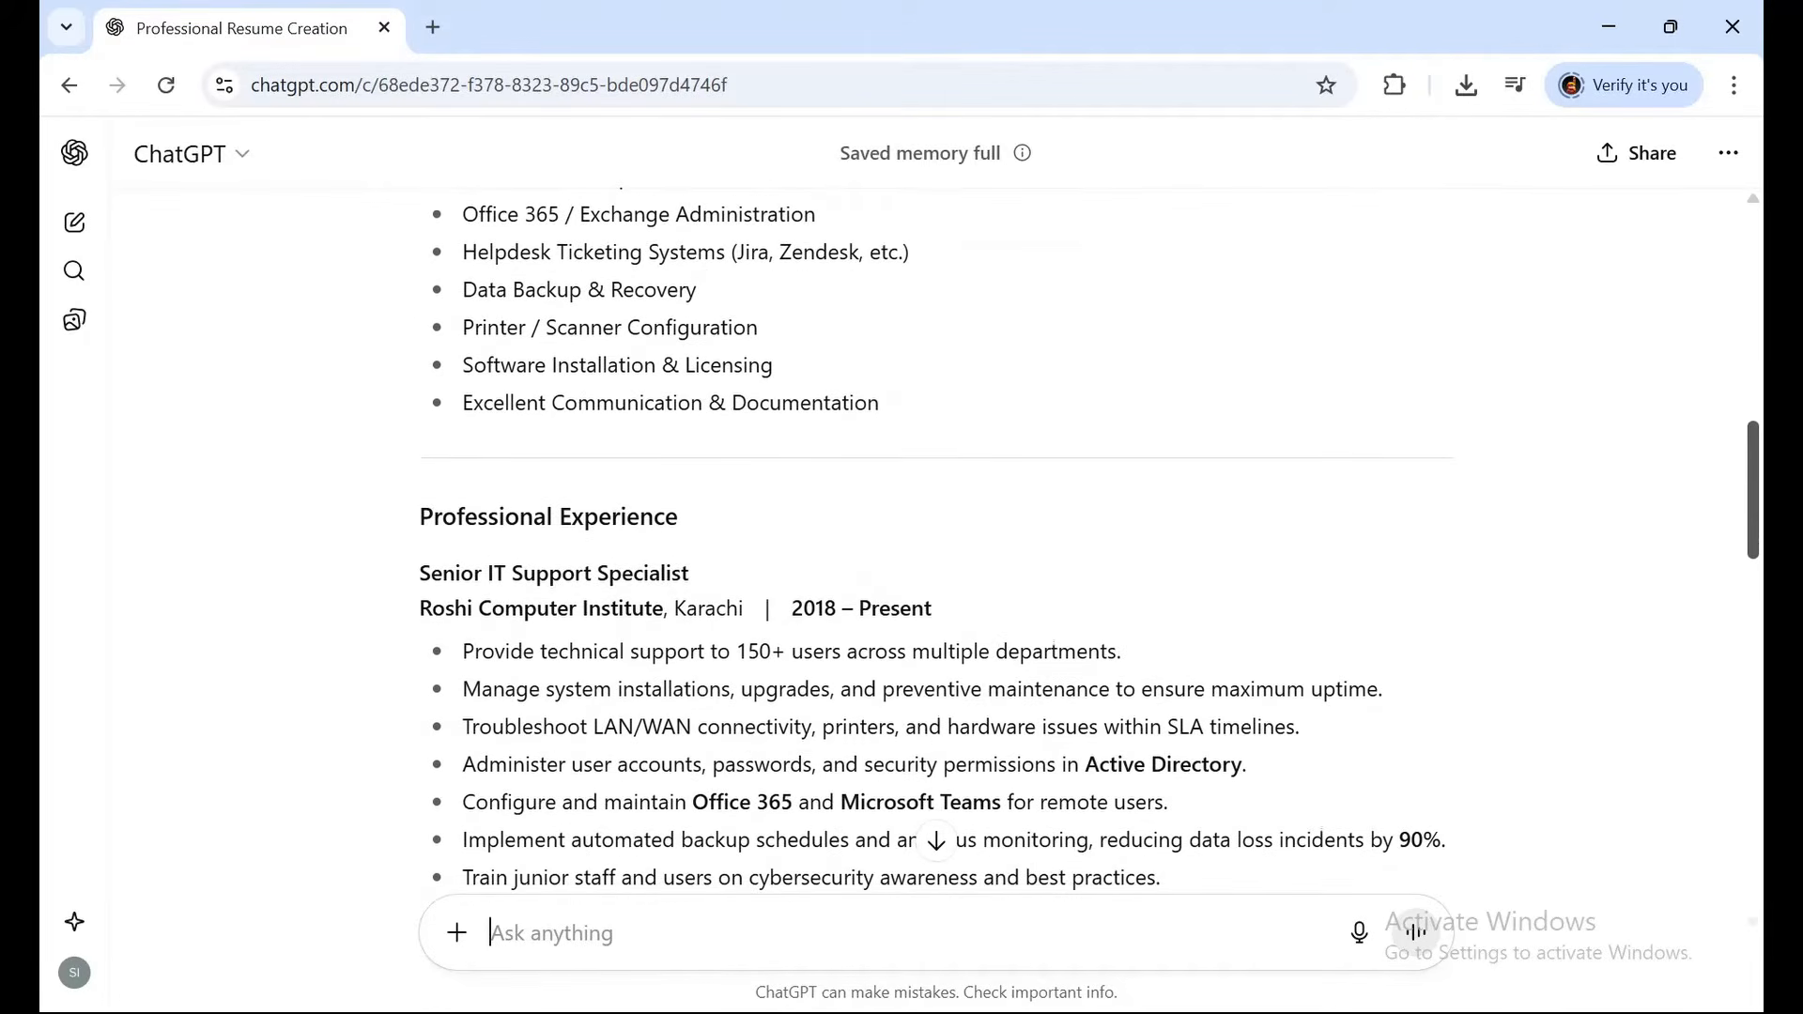
{"action": "scroll", "coordinate": [936, 542], "scroll_direction": "down", "scroll_amount": 2}
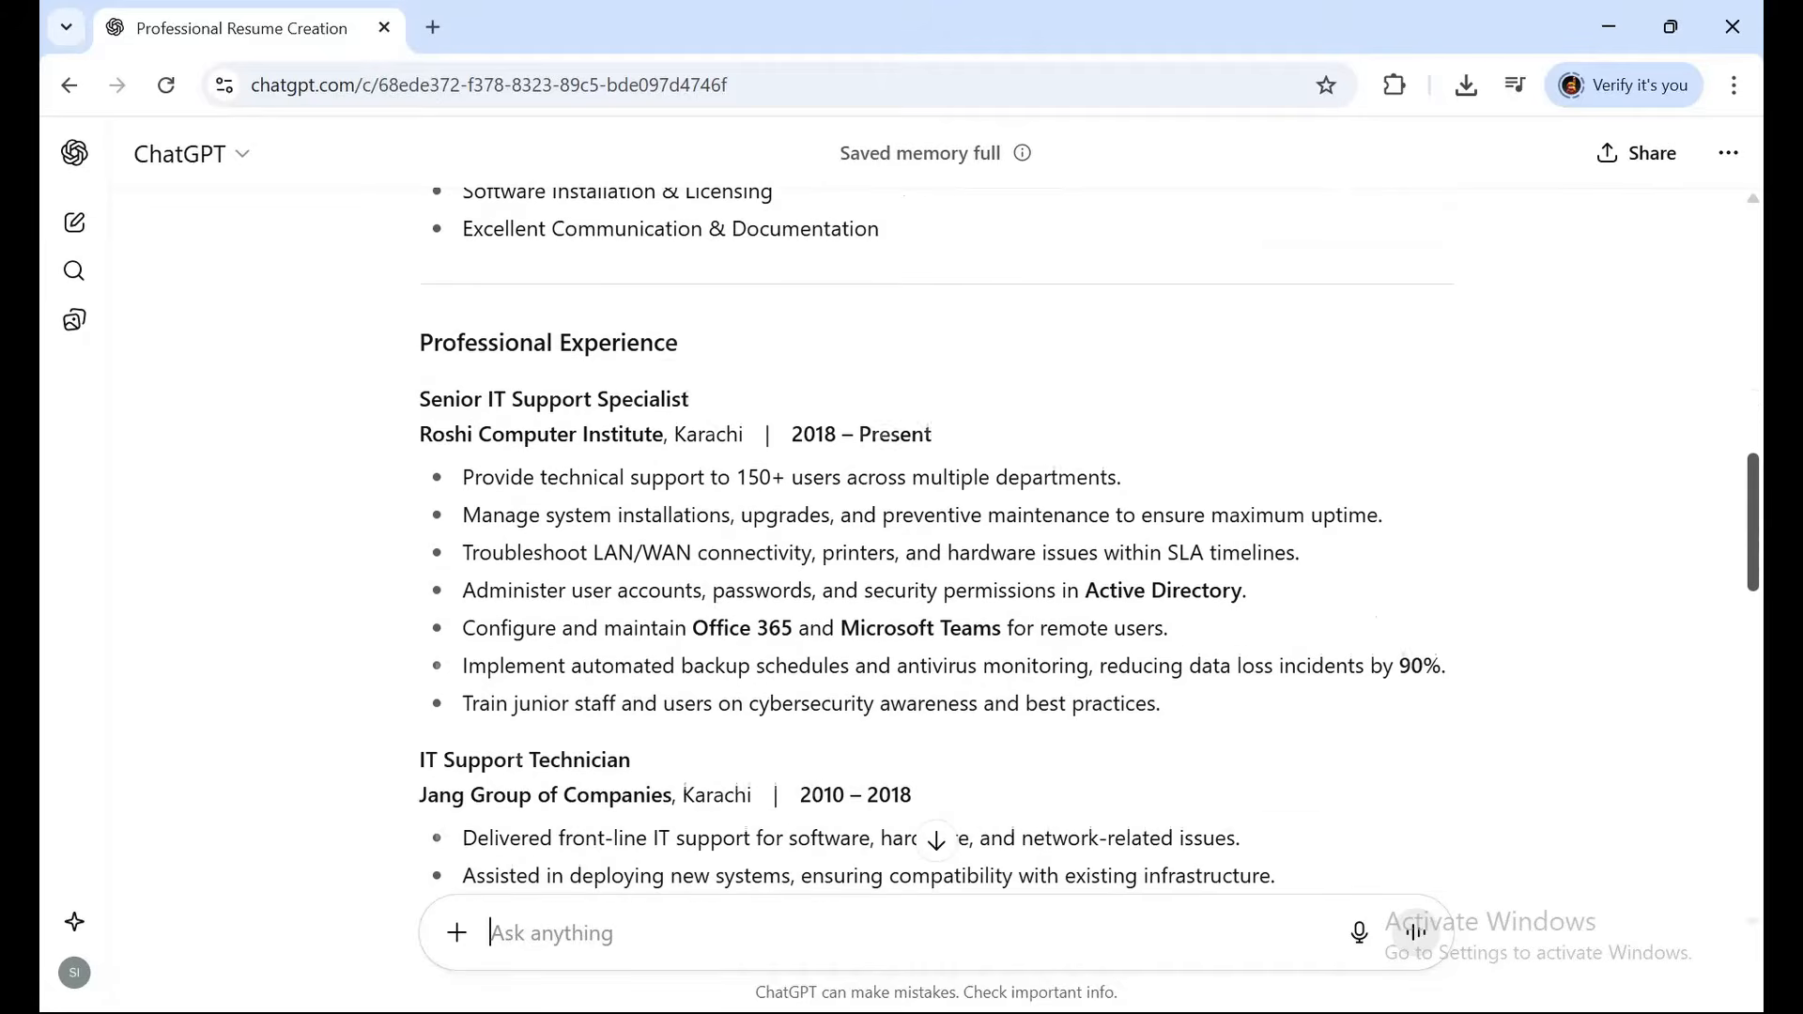
{"action": "scroll", "coordinate": [936, 542], "scroll_direction": "down", "scroll_amount": 1}
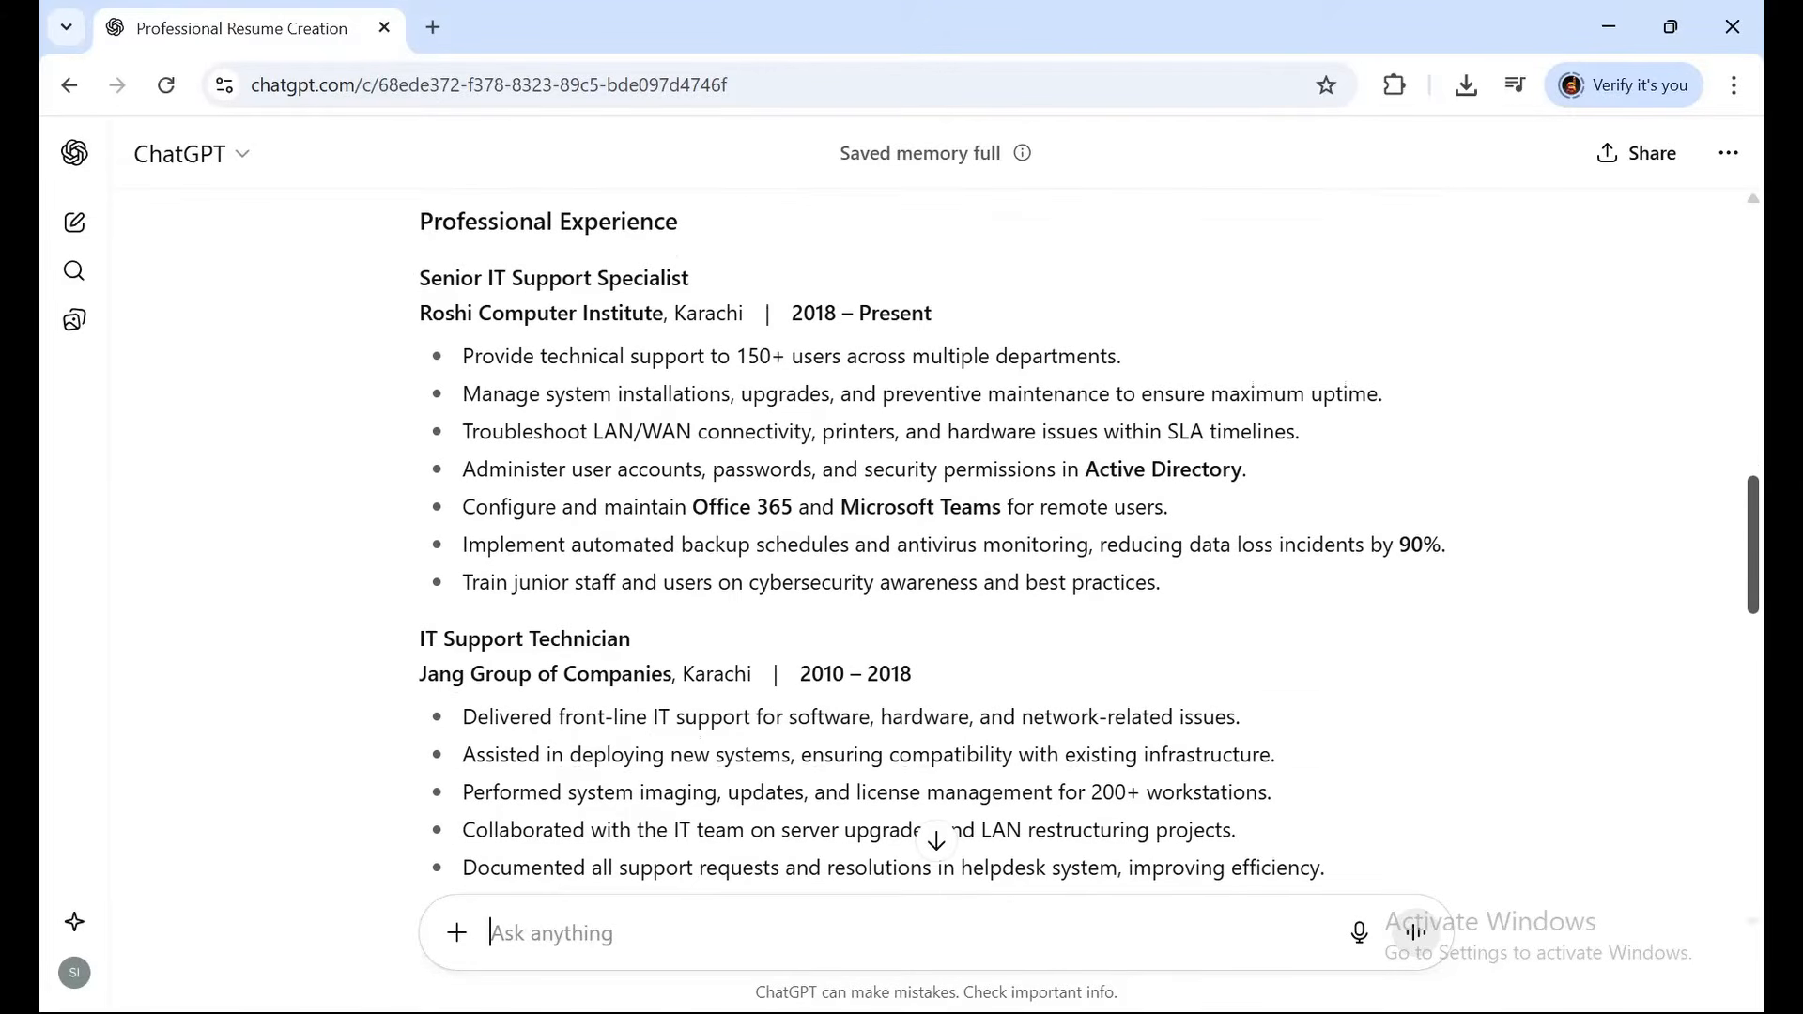
{"action": "scroll", "coordinate": [936, 542], "scroll_direction": "down", "scroll_amount": 1}
{"action": "scroll", "coordinate": [937, 542], "scroll_direction": "down", "scroll_amount": 1}
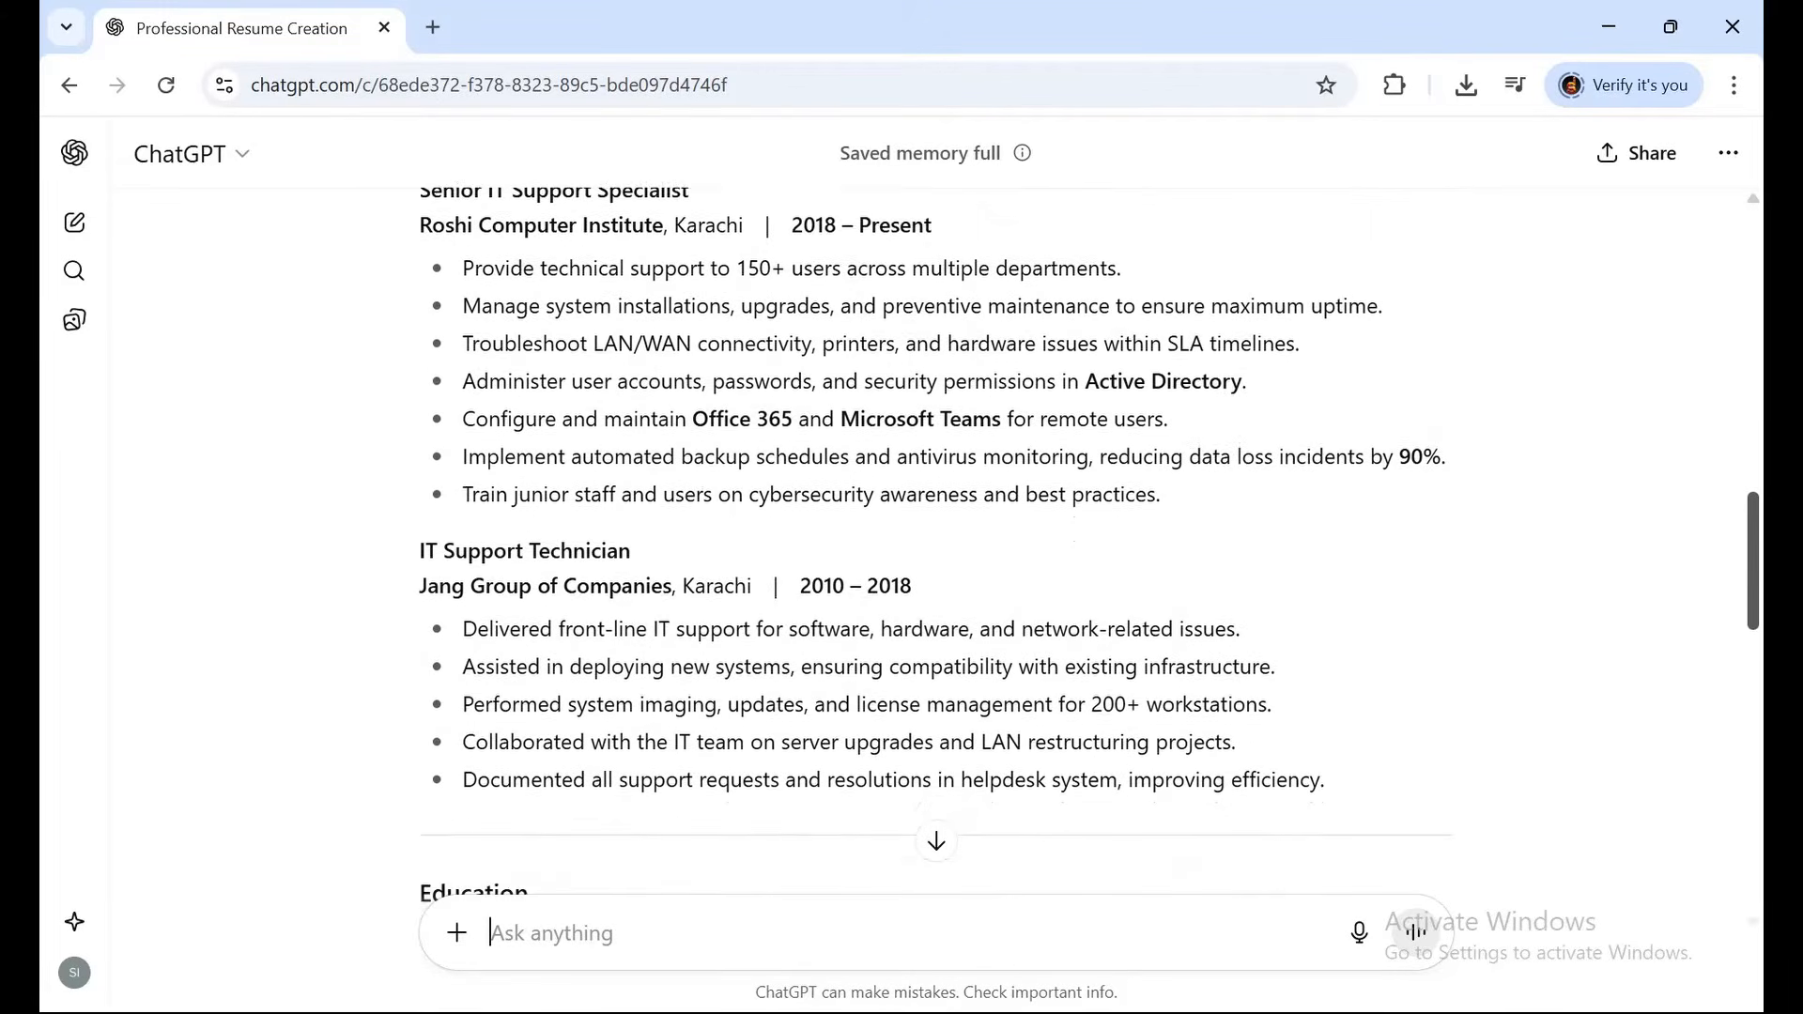
{"action": "scroll", "coordinate": [936, 542], "scroll_direction": "down", "scroll_amount": 3}
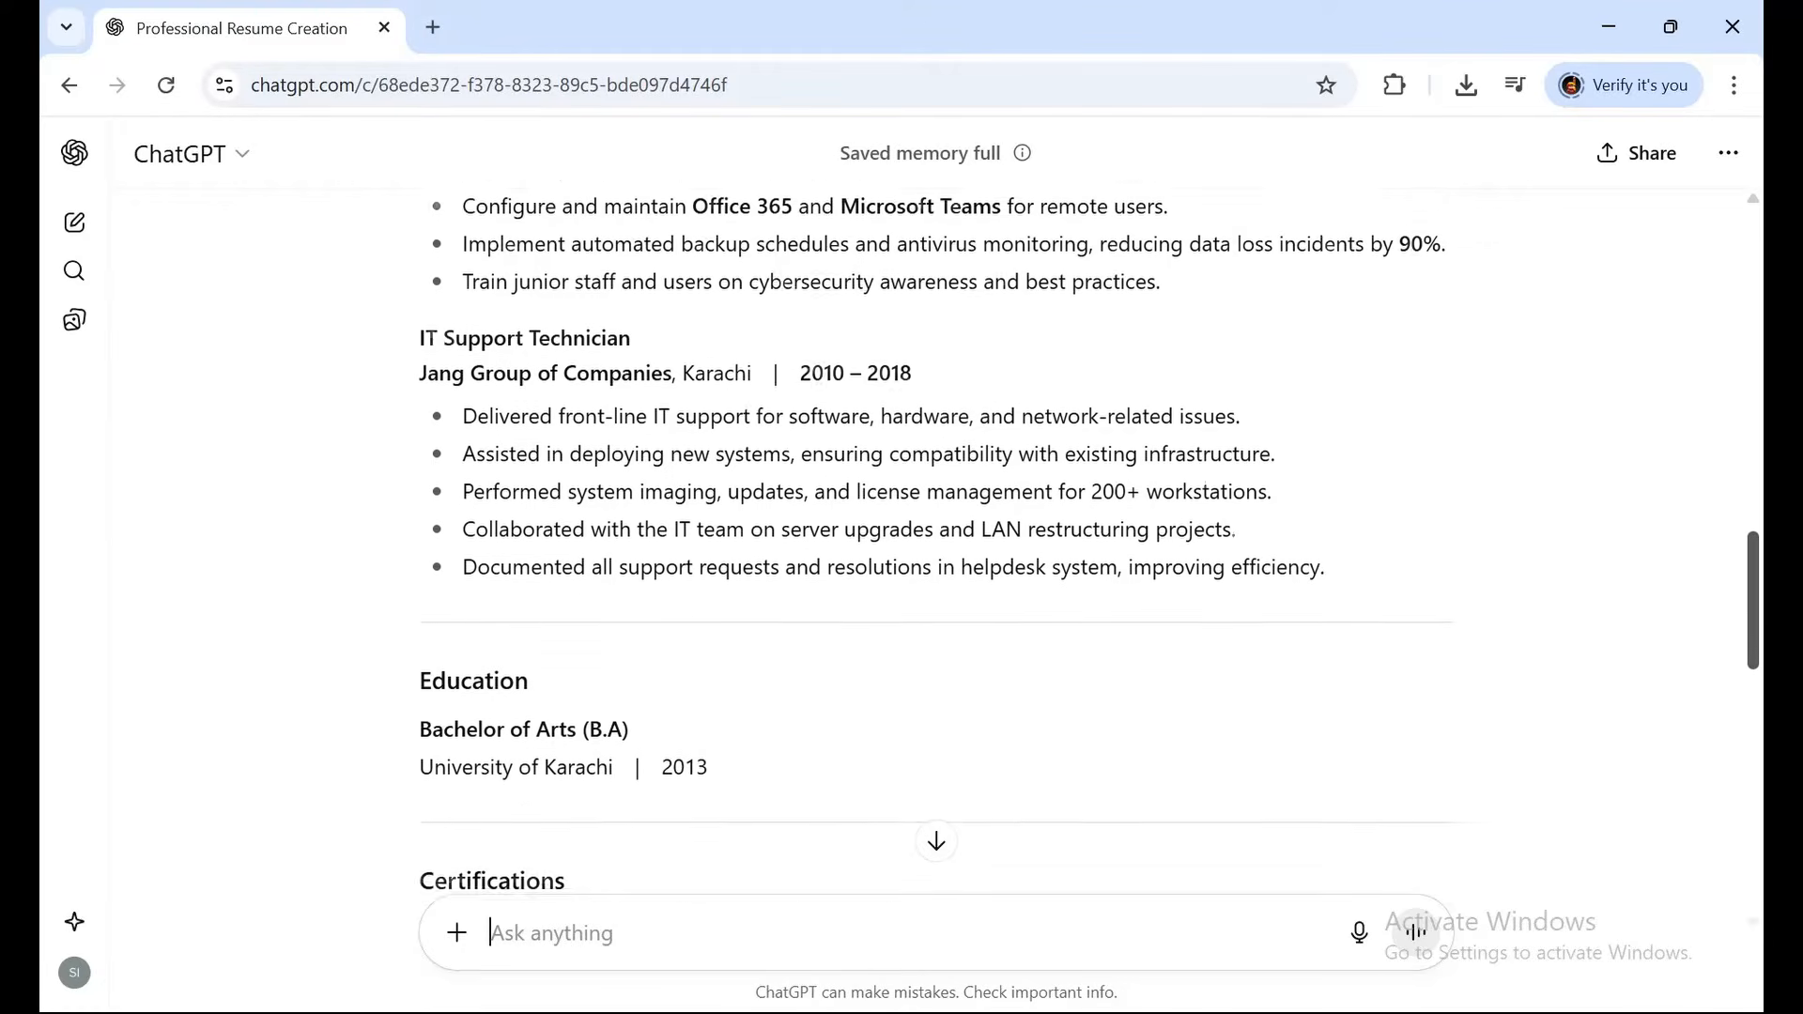
{"action": "scroll", "coordinate": [937, 542], "scroll_direction": "down", "scroll_amount": 2}
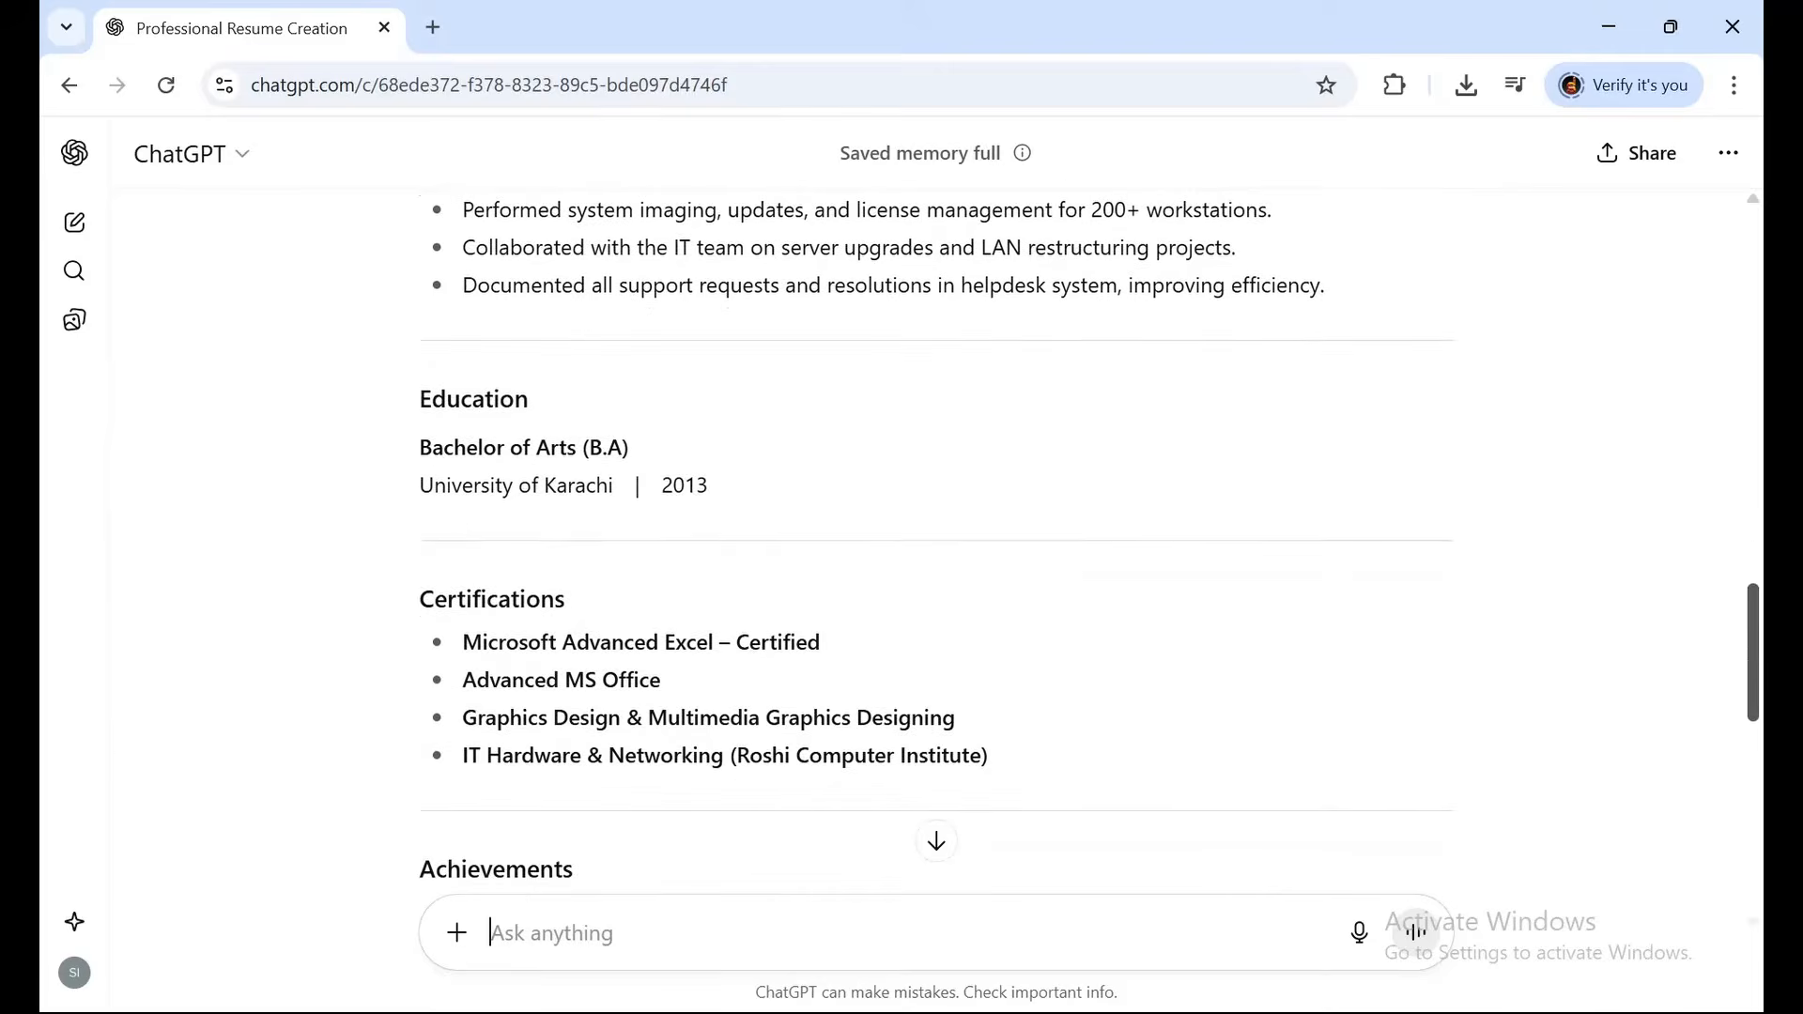
{"action": "scroll", "coordinate": [937, 542], "scroll_direction": "down", "scroll_amount": 4}
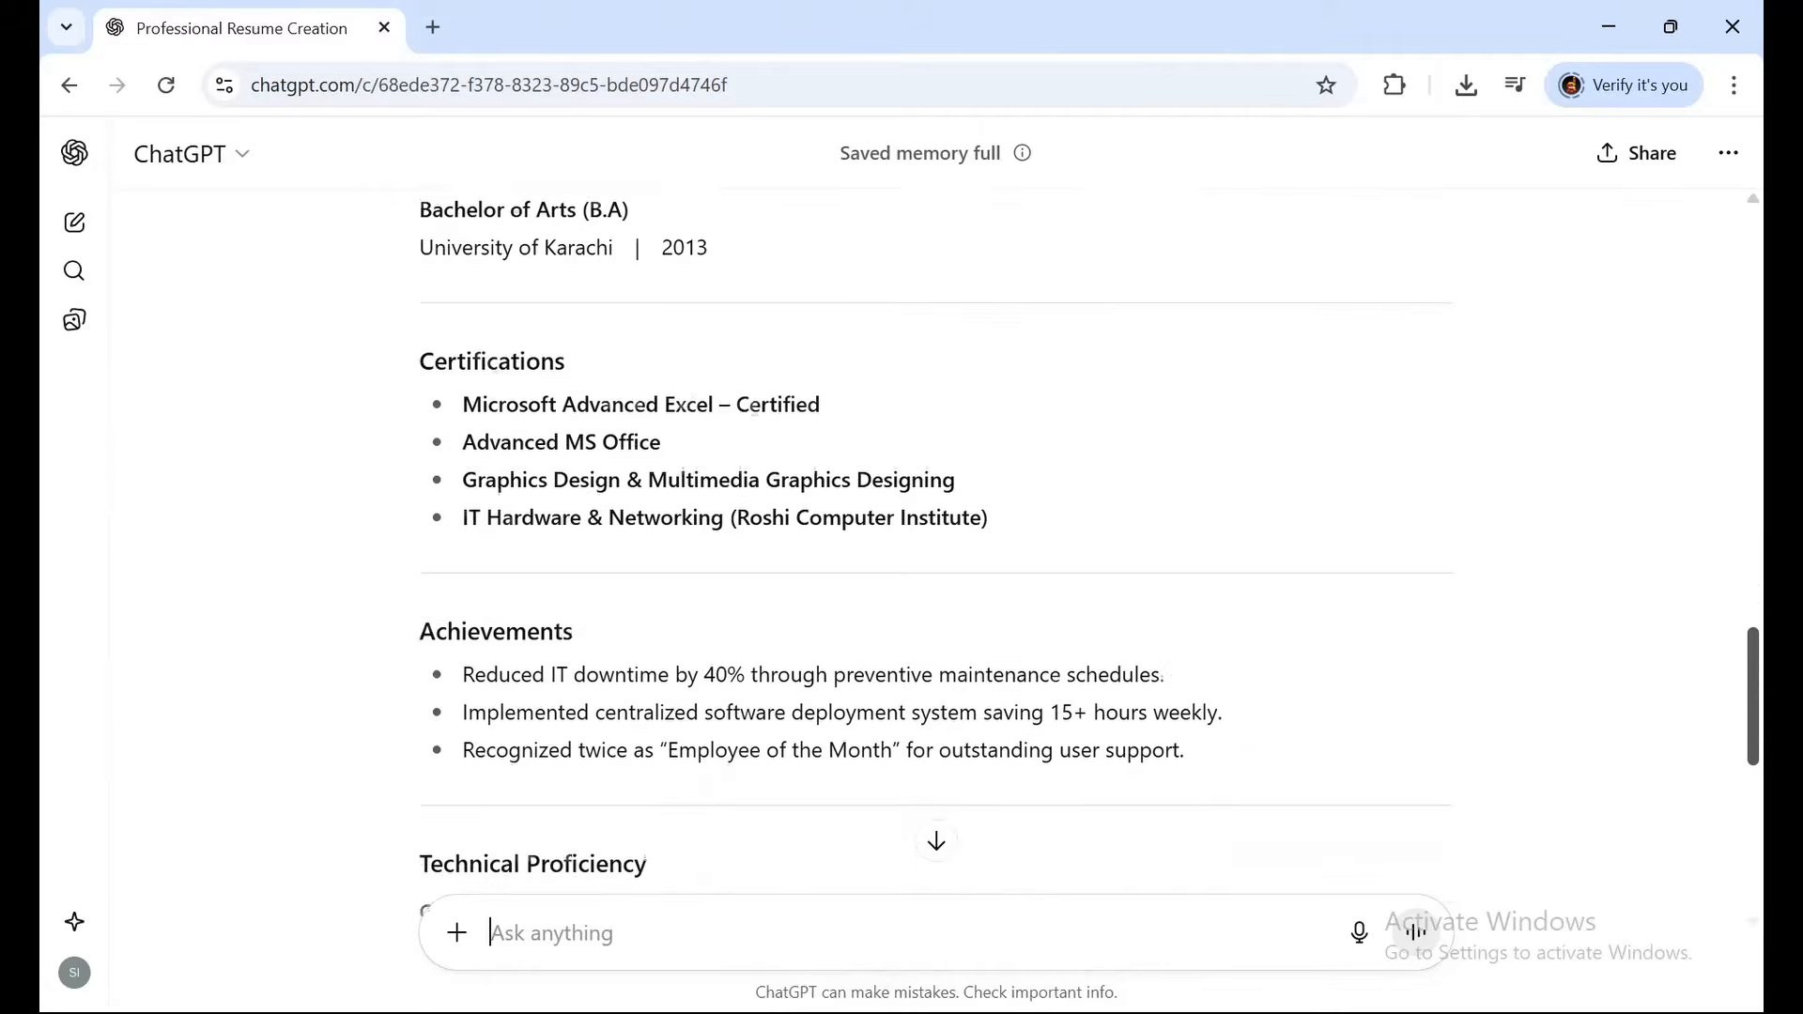
{"action": "scroll", "coordinate": [937, 542], "scroll_direction": "down", "scroll_amount": 3}
{"action": "scroll", "coordinate": [937, 542], "scroll_direction": "up", "scroll_amount": 5}
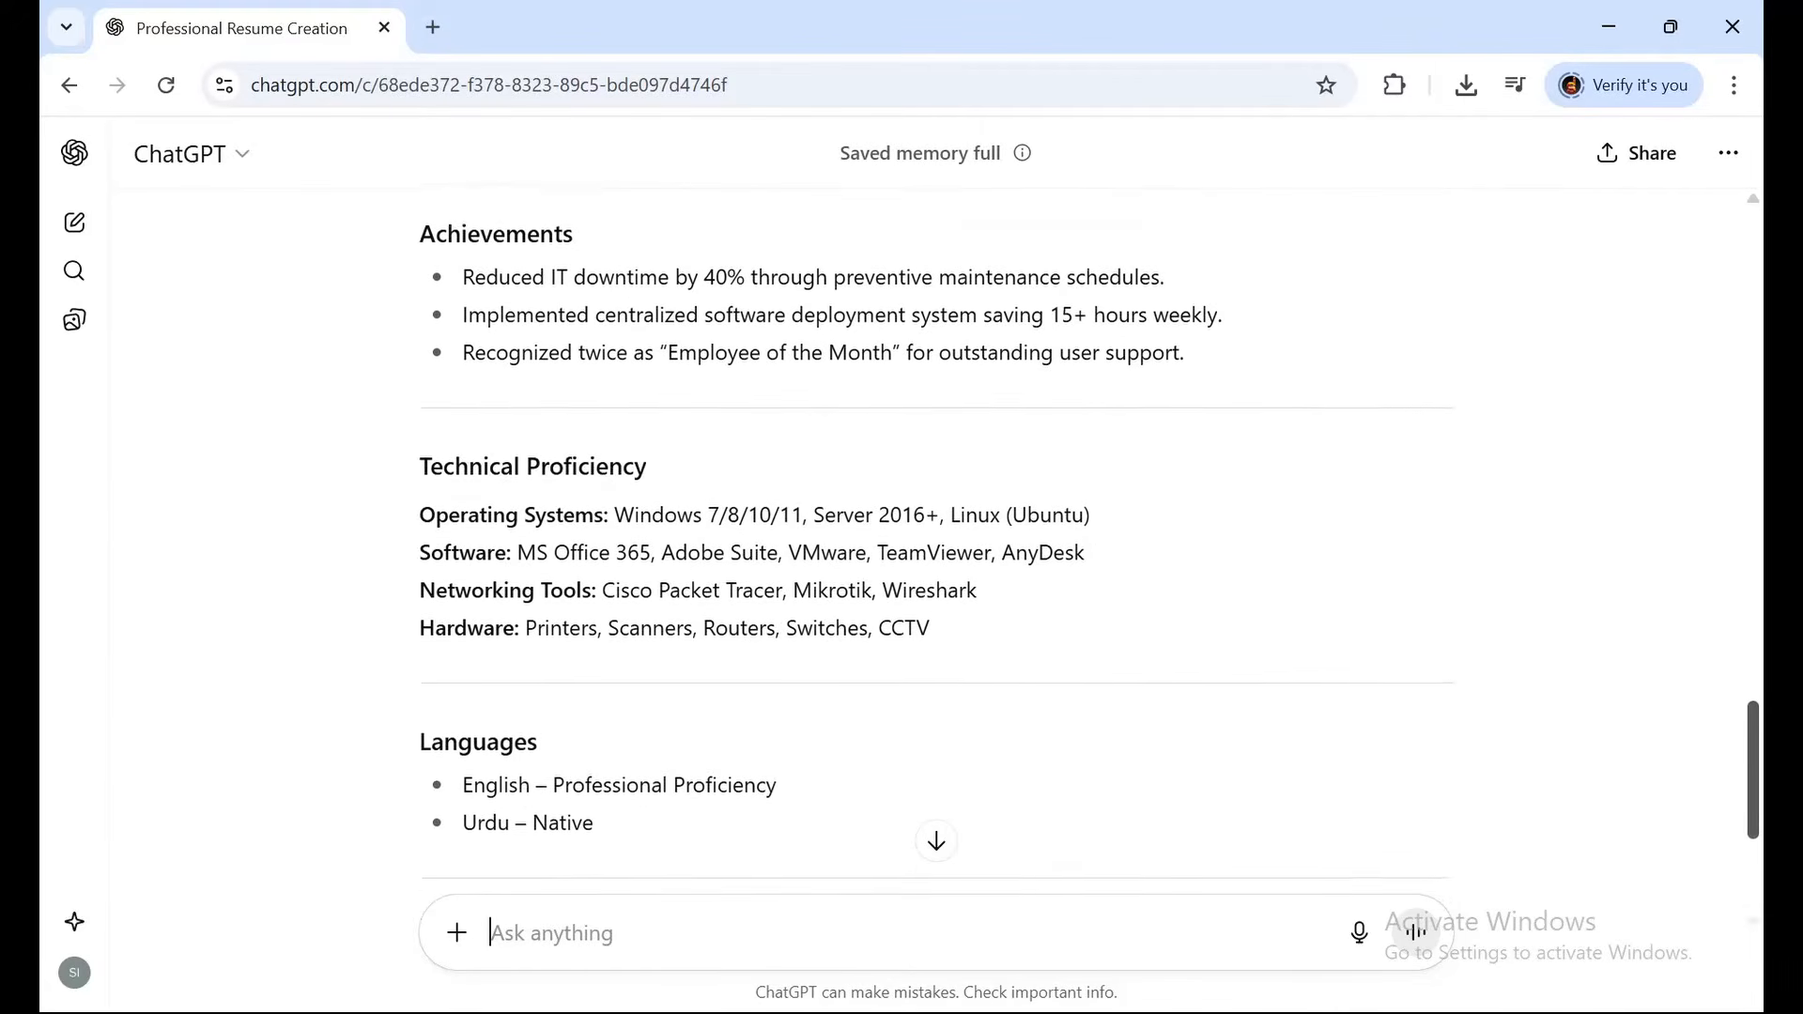
{"action": "scroll", "coordinate": [937, 542], "scroll_direction": "up", "scroll_amount": 18}
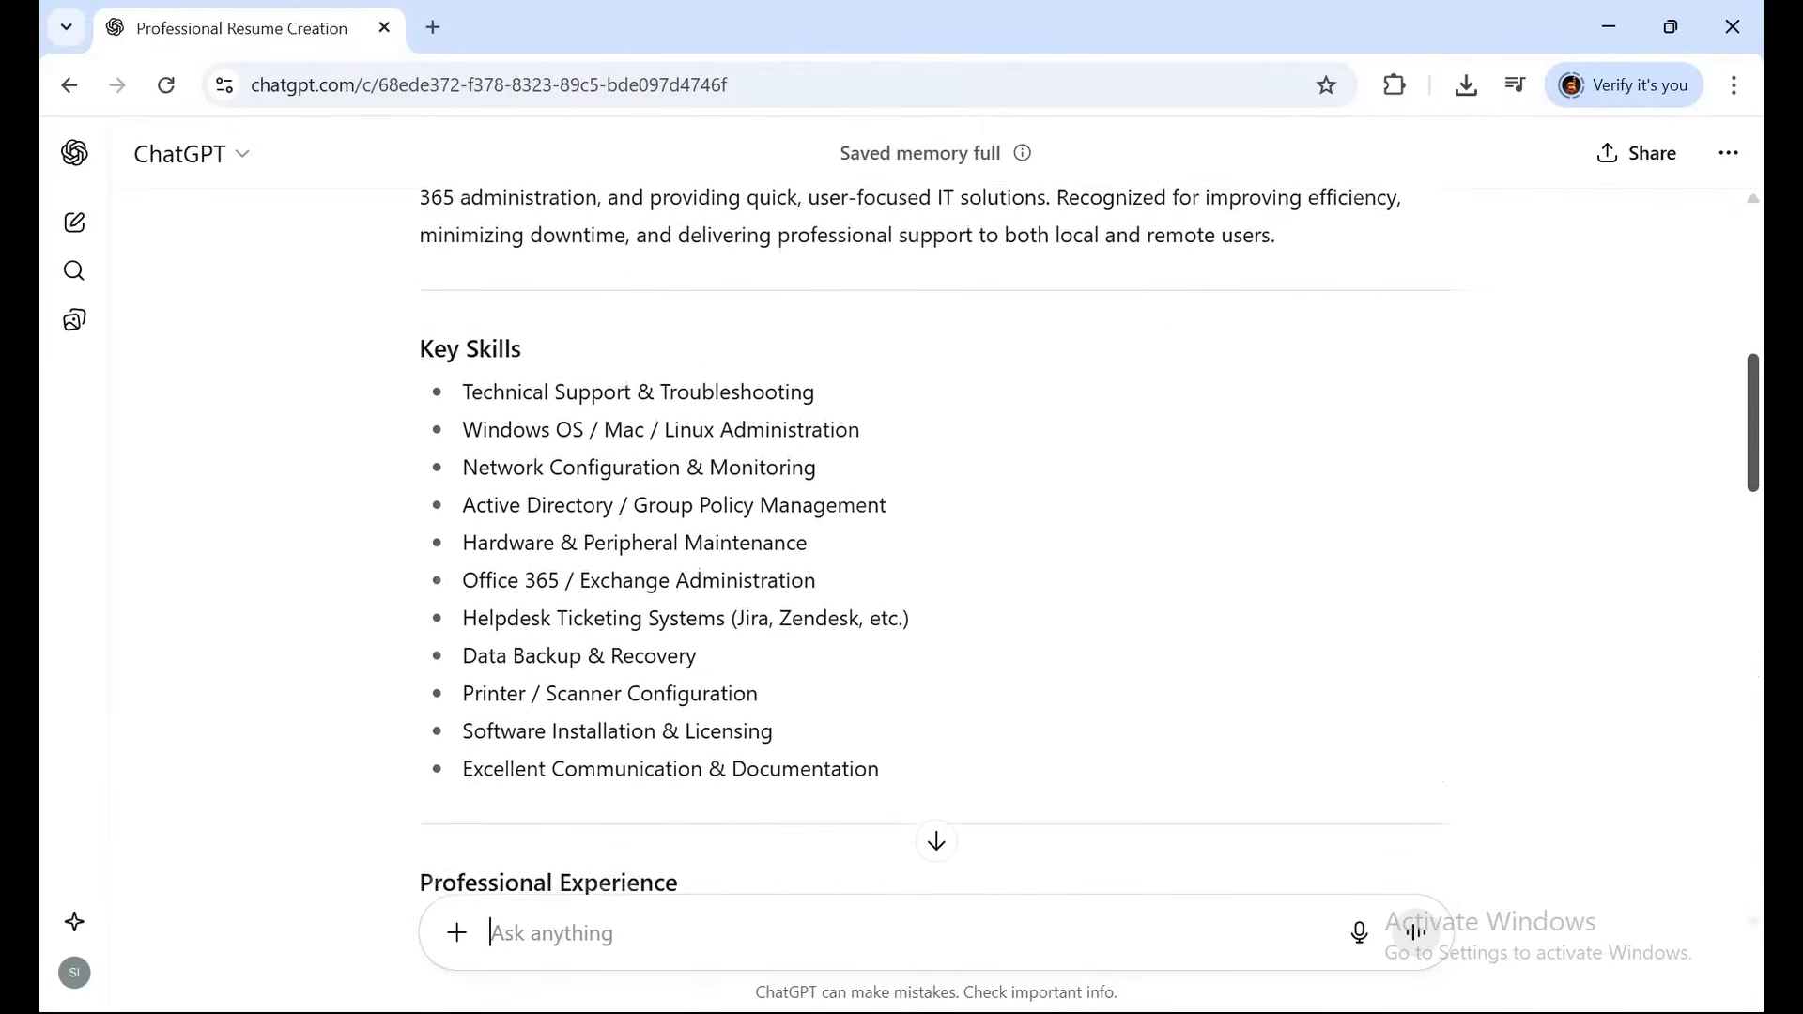
{"action": "scroll", "coordinate": [937, 542], "scroll_direction": "up", "scroll_amount": 2}
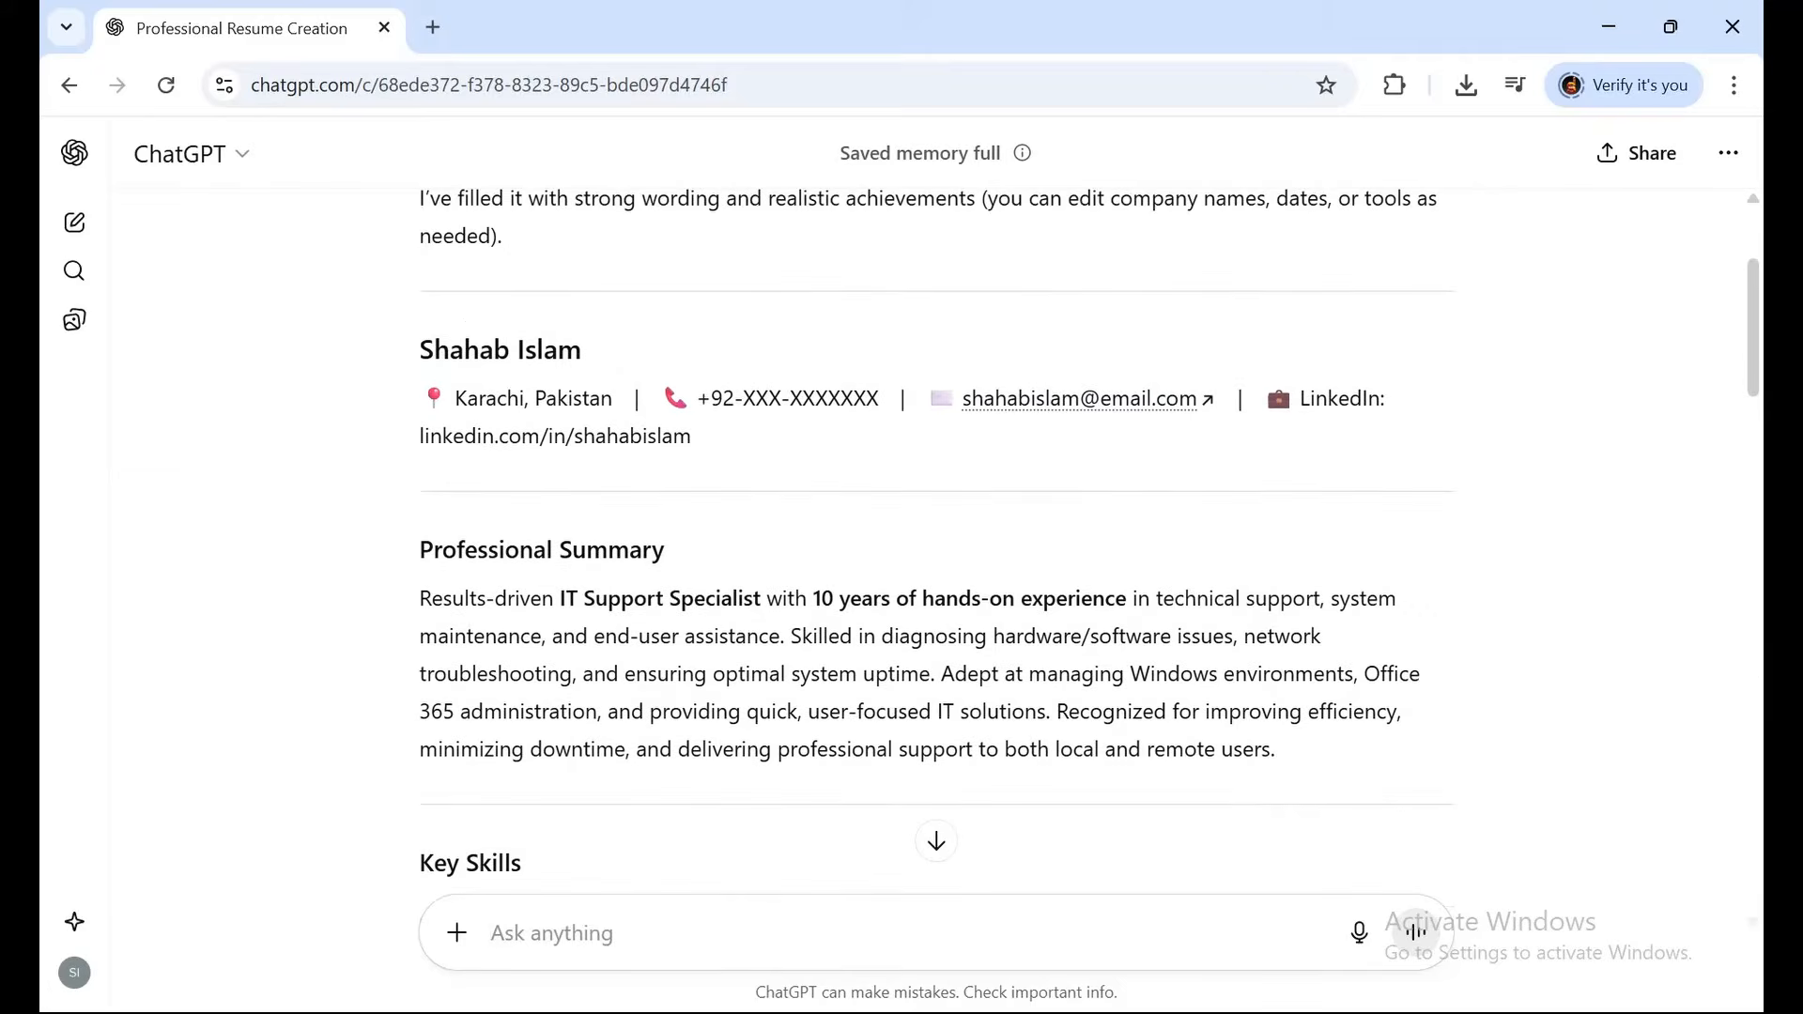
Copy the generated resume text from ChatGPT and paste it into Word's Document1.
{"action": "left_click_drag", "start_coordinate": [426, 350], "coordinate": [781, 658]}
{"action": "key", "text": "ctrl+c"}
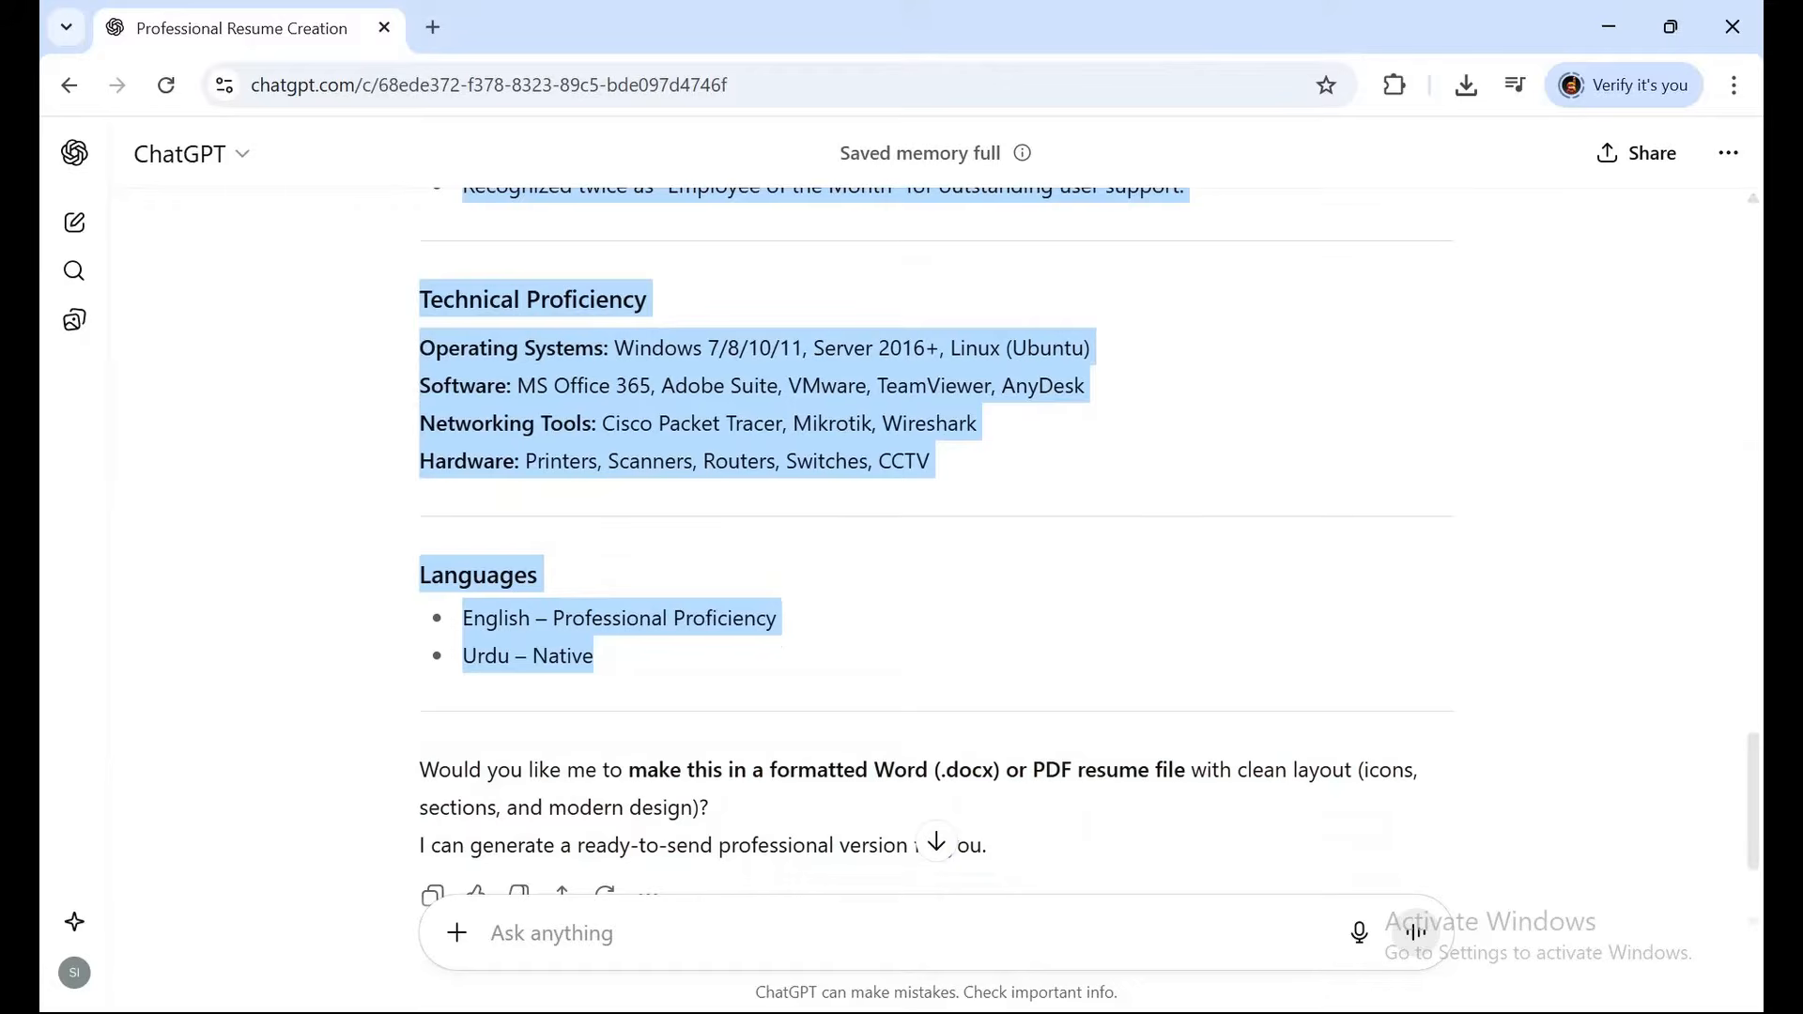
{"action": "left_click", "coordinate": [1289, 1012]}
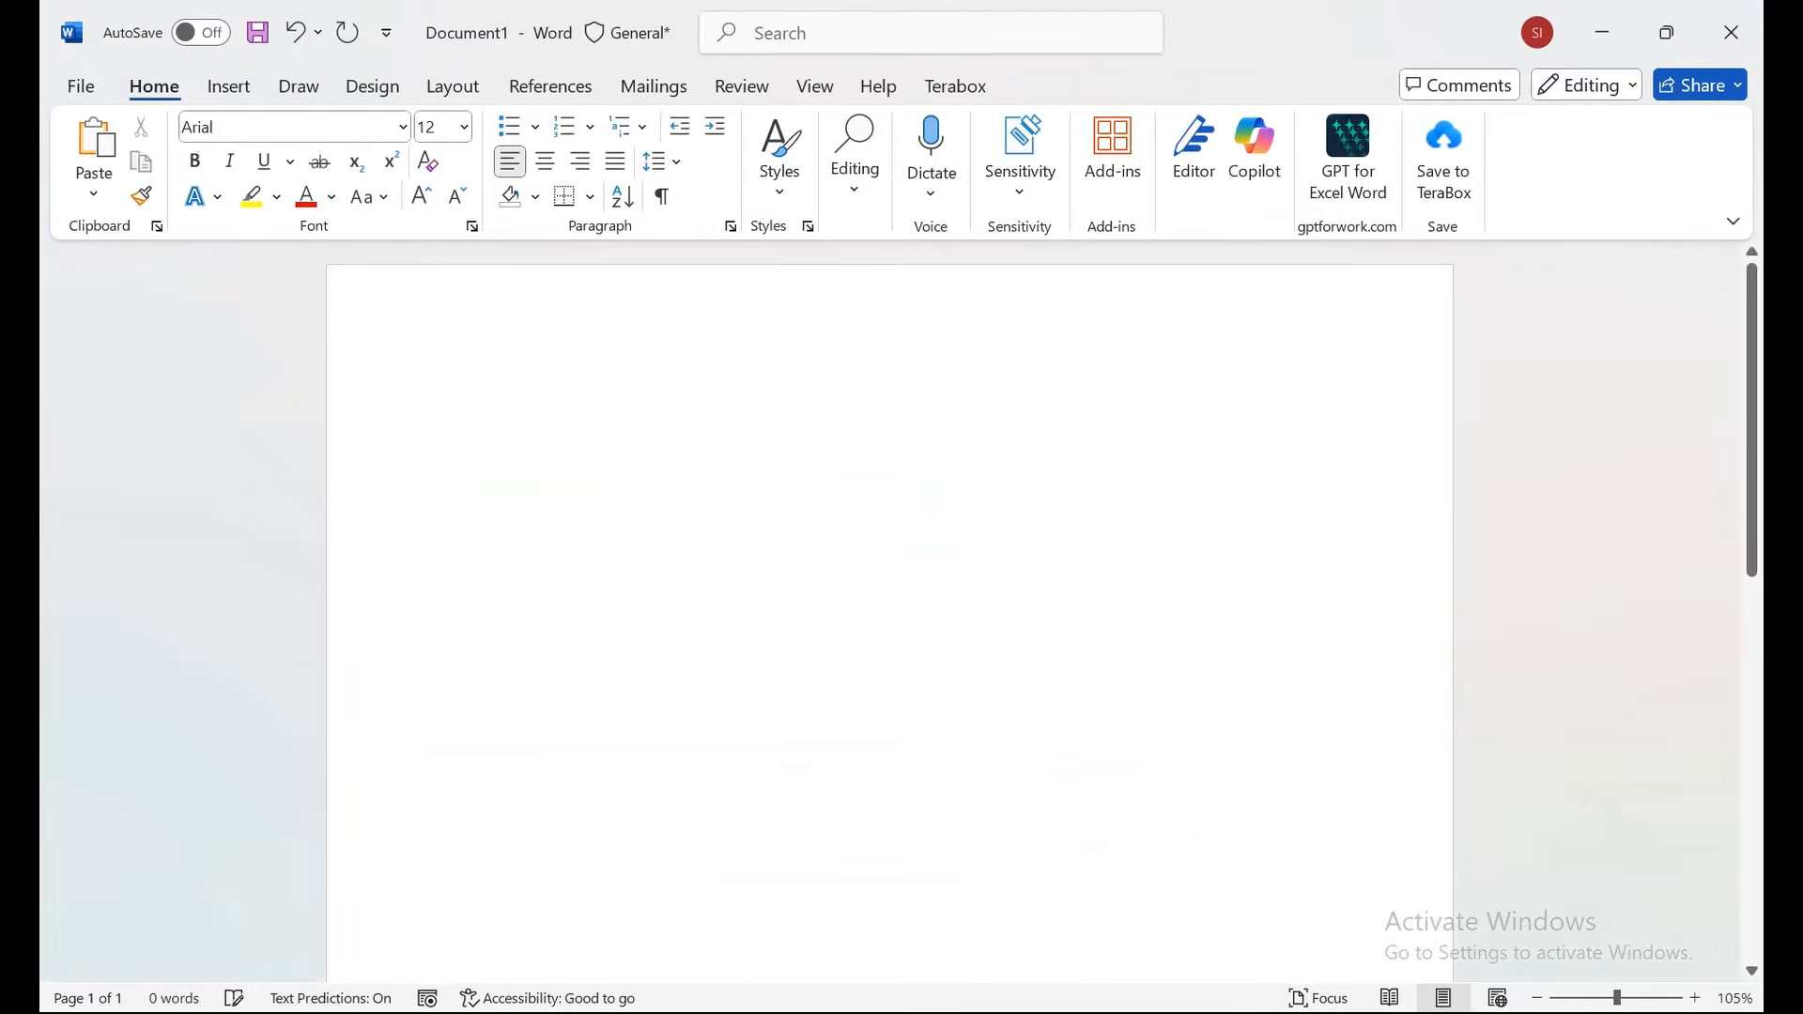
{"action": "key", "text": "ctrl+v"}
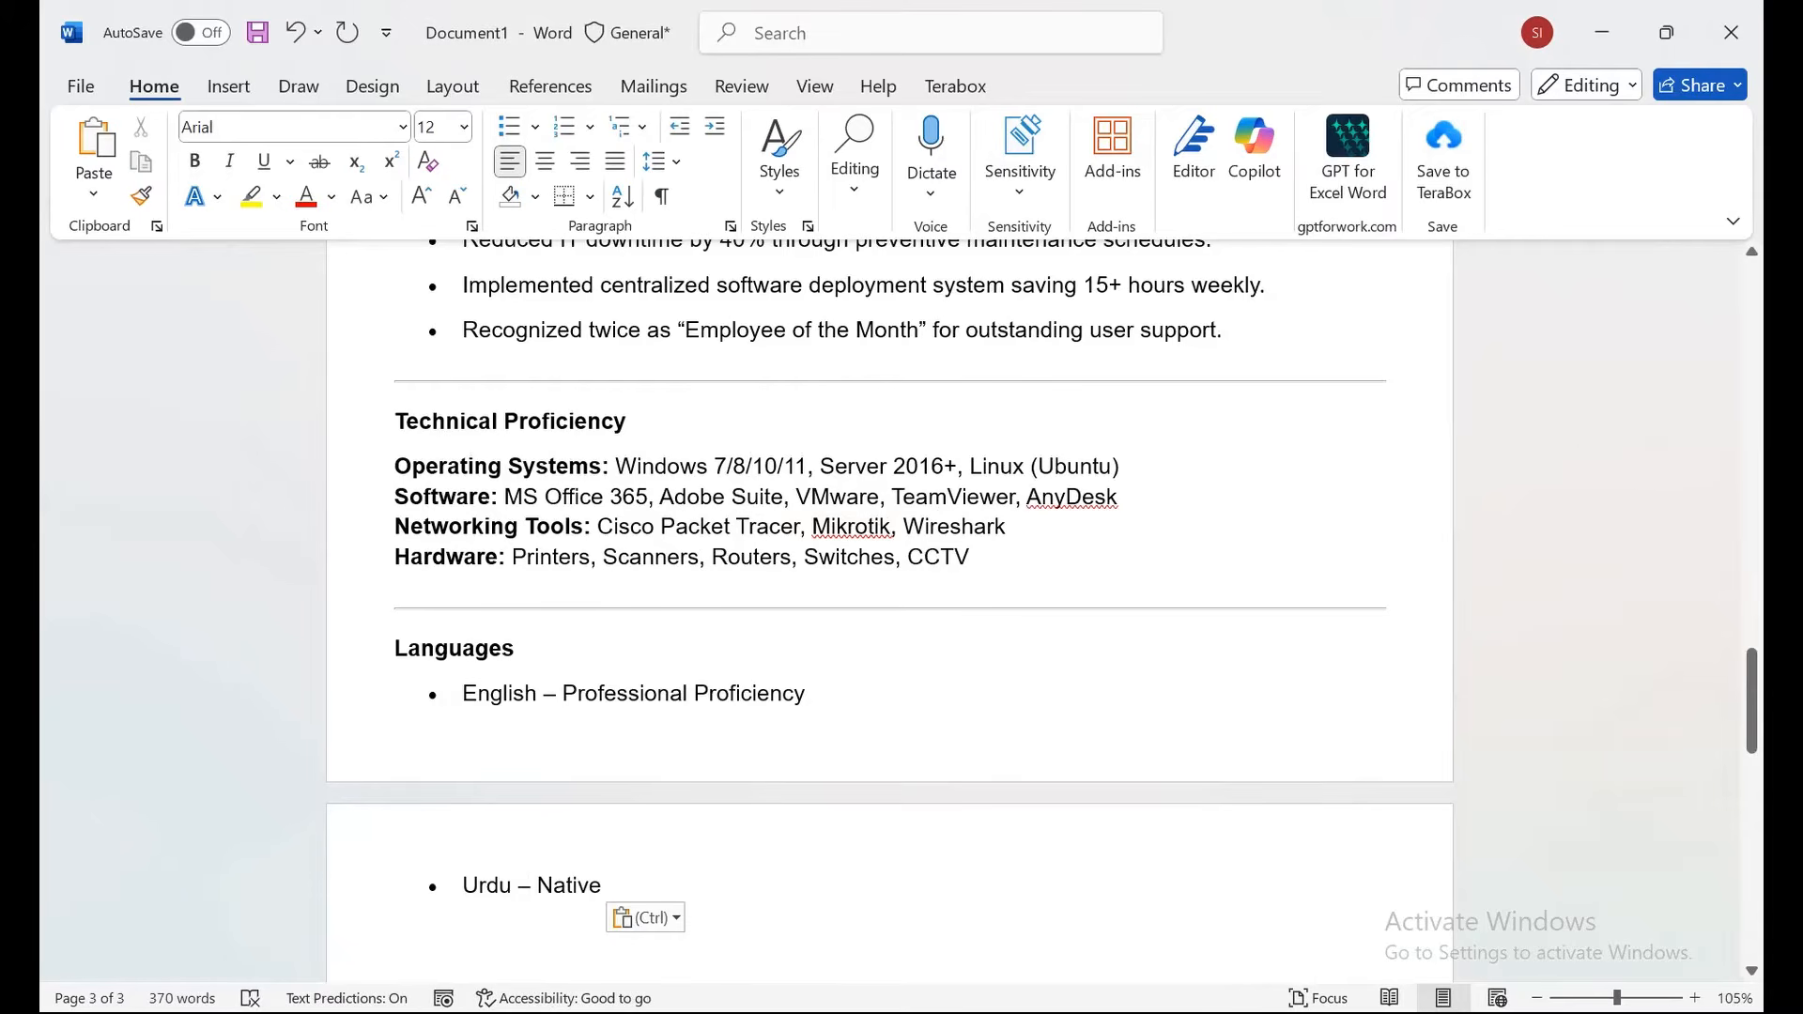
{"action": "left_click_drag", "start_coordinate": [1752, 700], "coordinate": [1753, 317]}
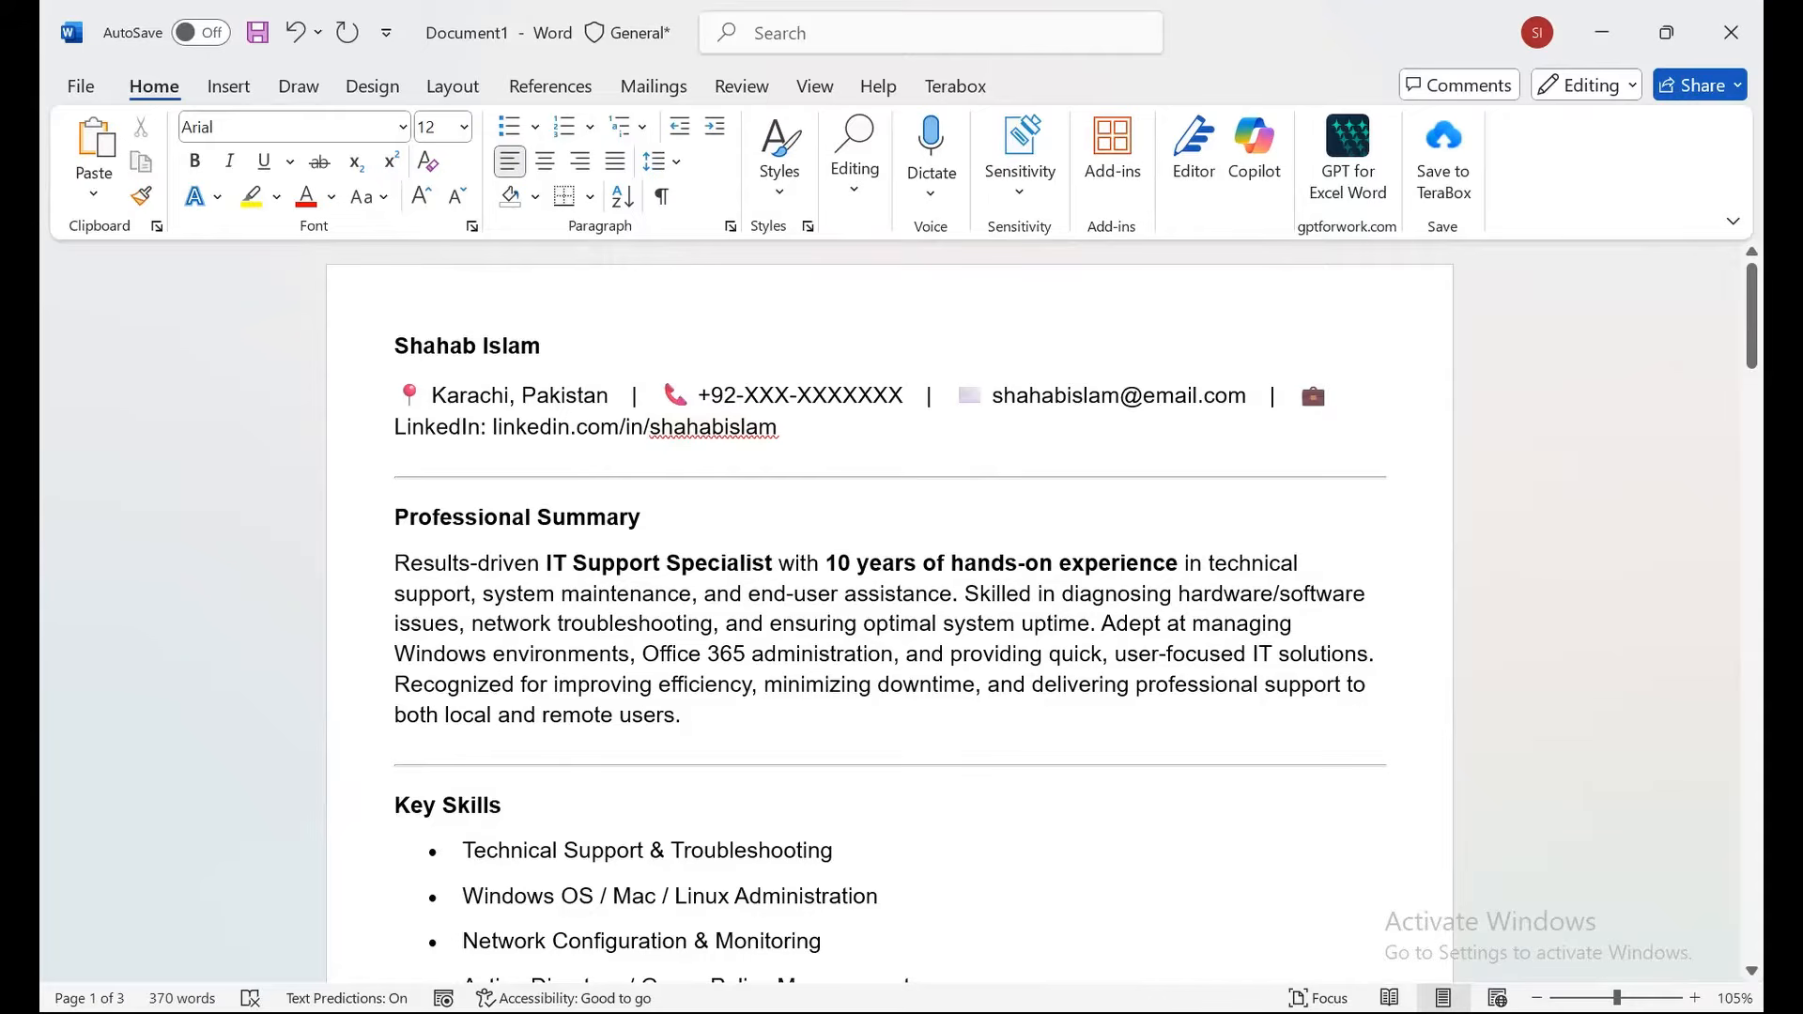
Grow the resume's name heading from 18 pt to 26 pt.
{"action": "left_click", "coordinate": [361, 350]}
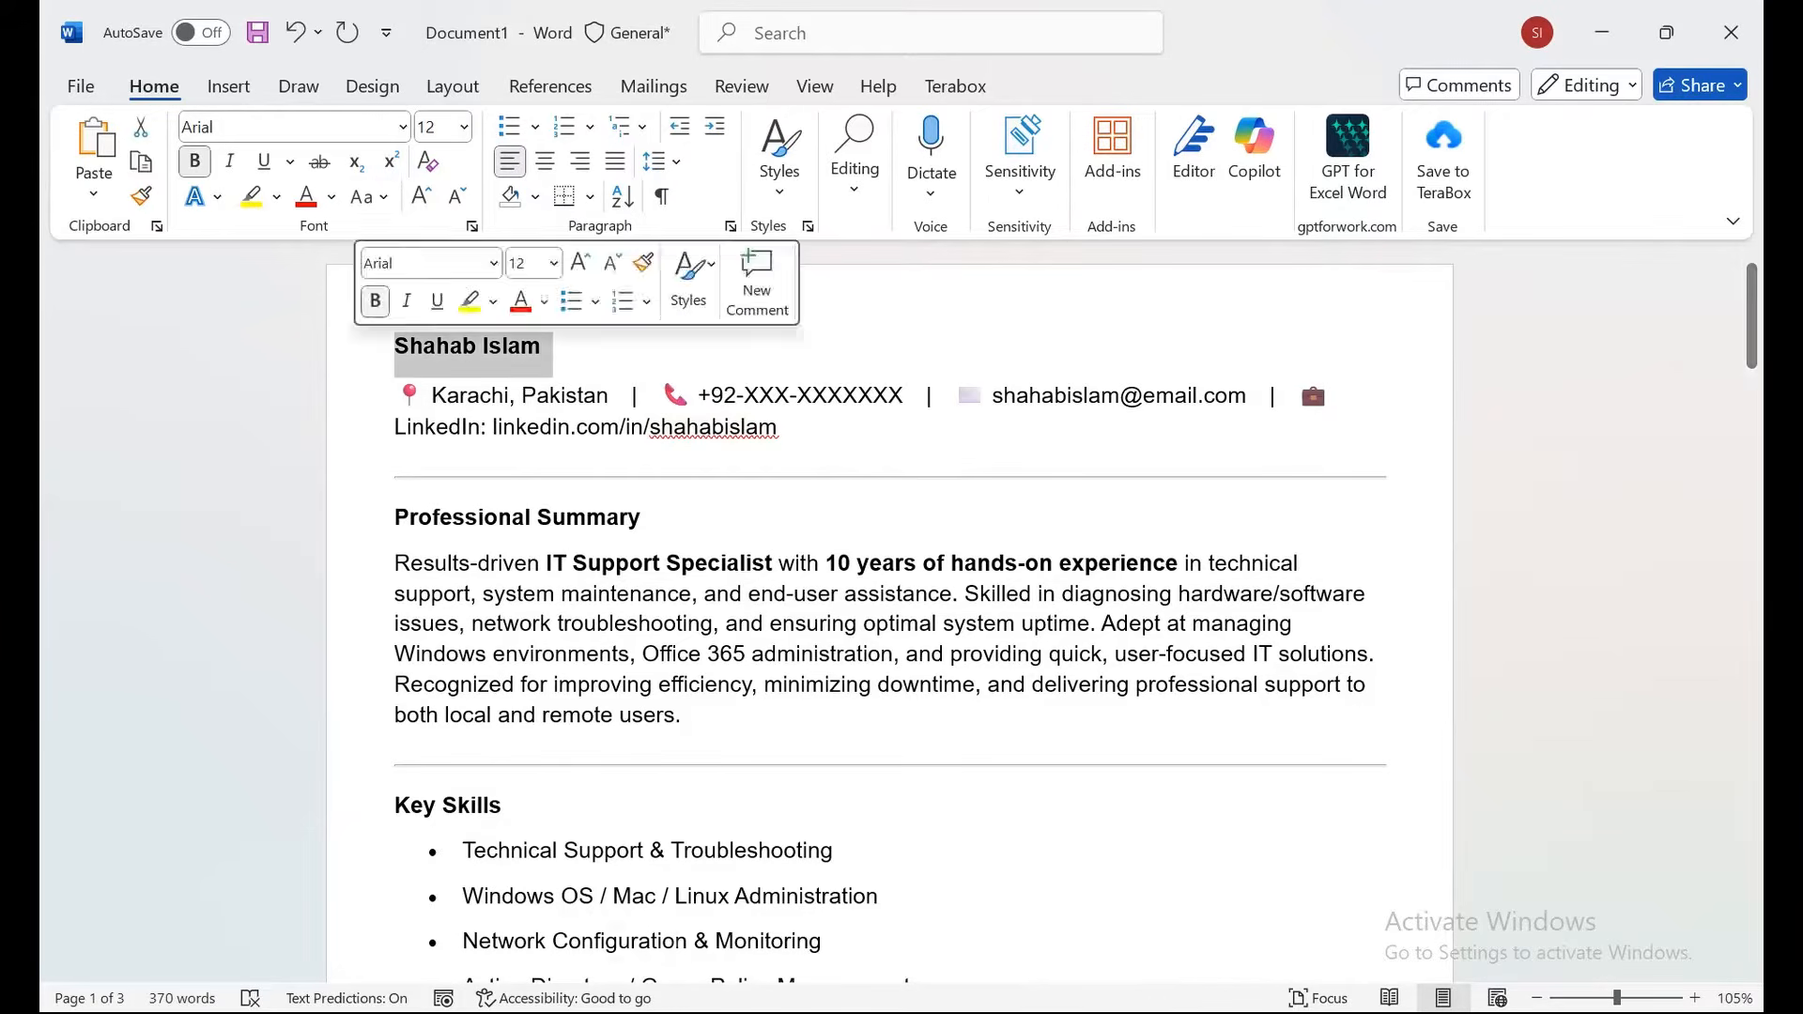
{"action": "left_click", "coordinate": [421, 195]}
{"action": "left_click", "coordinate": [421, 195]}
{"action": "left_click", "coordinate": [421, 196]}
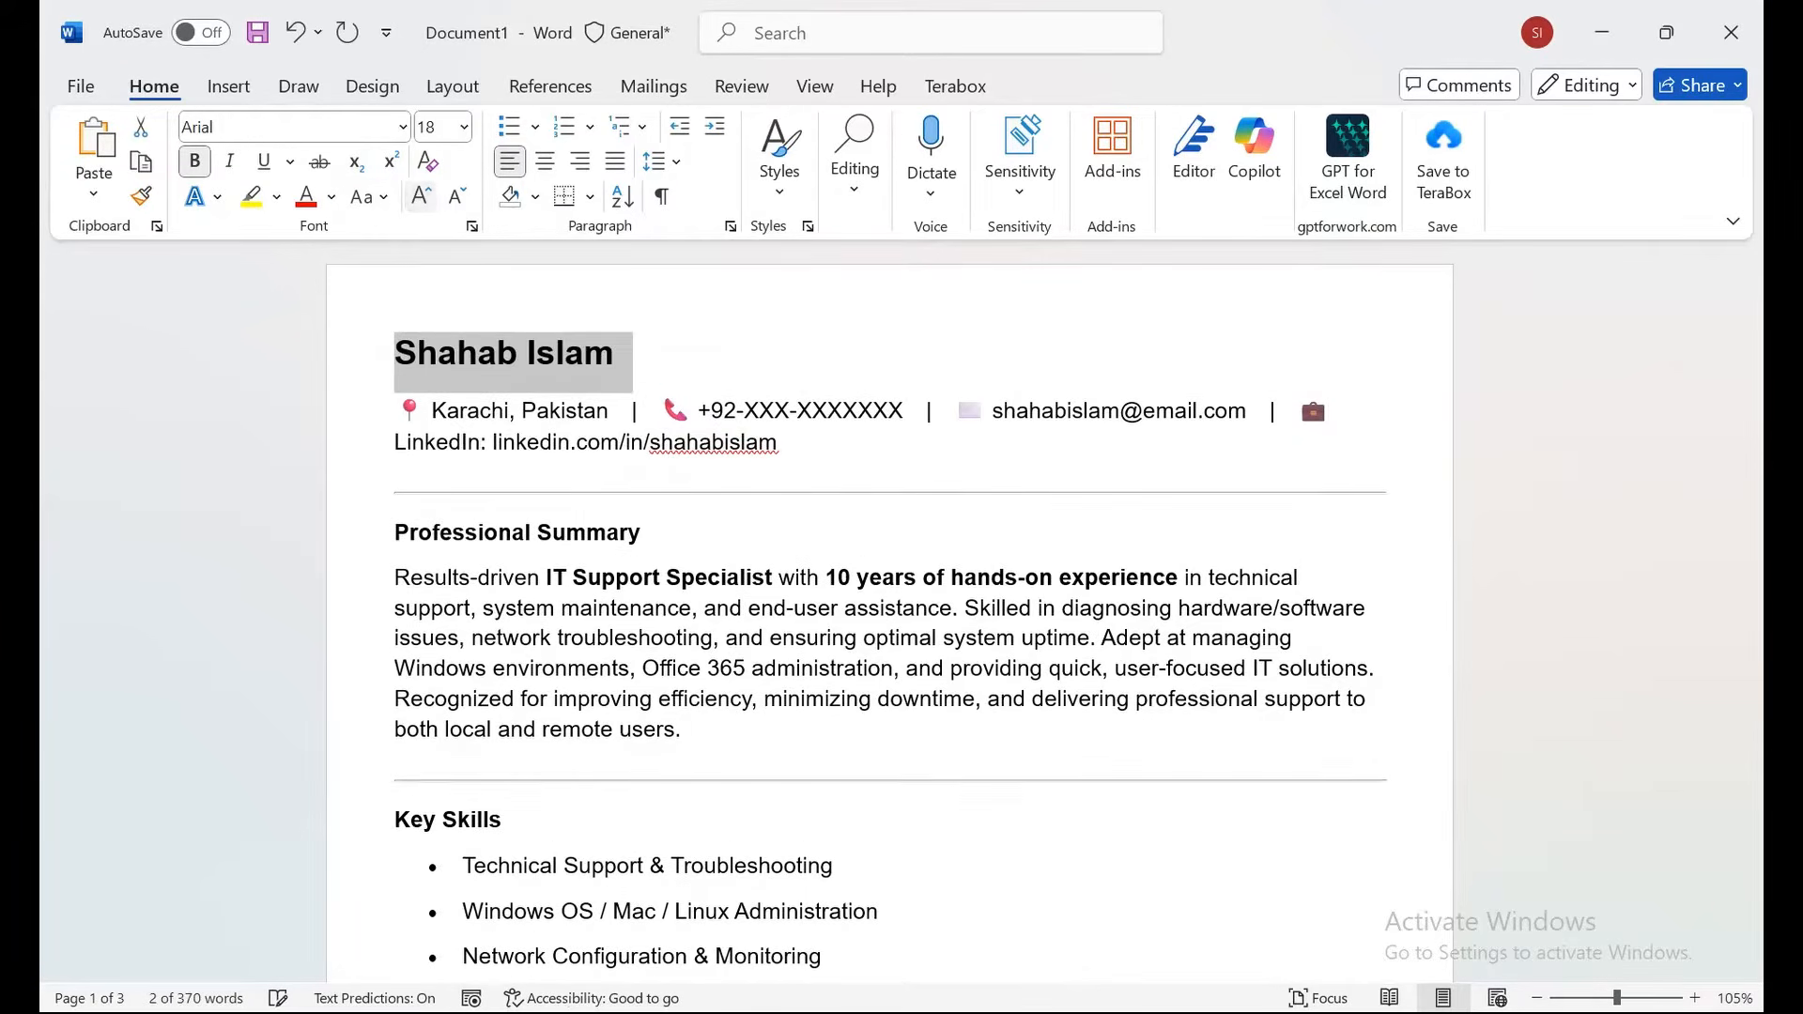
{"action": "left_click", "coordinate": [421, 195]}
{"action": "left_click", "coordinate": [421, 196]}
{"action": "left_click", "coordinate": [420, 195]}
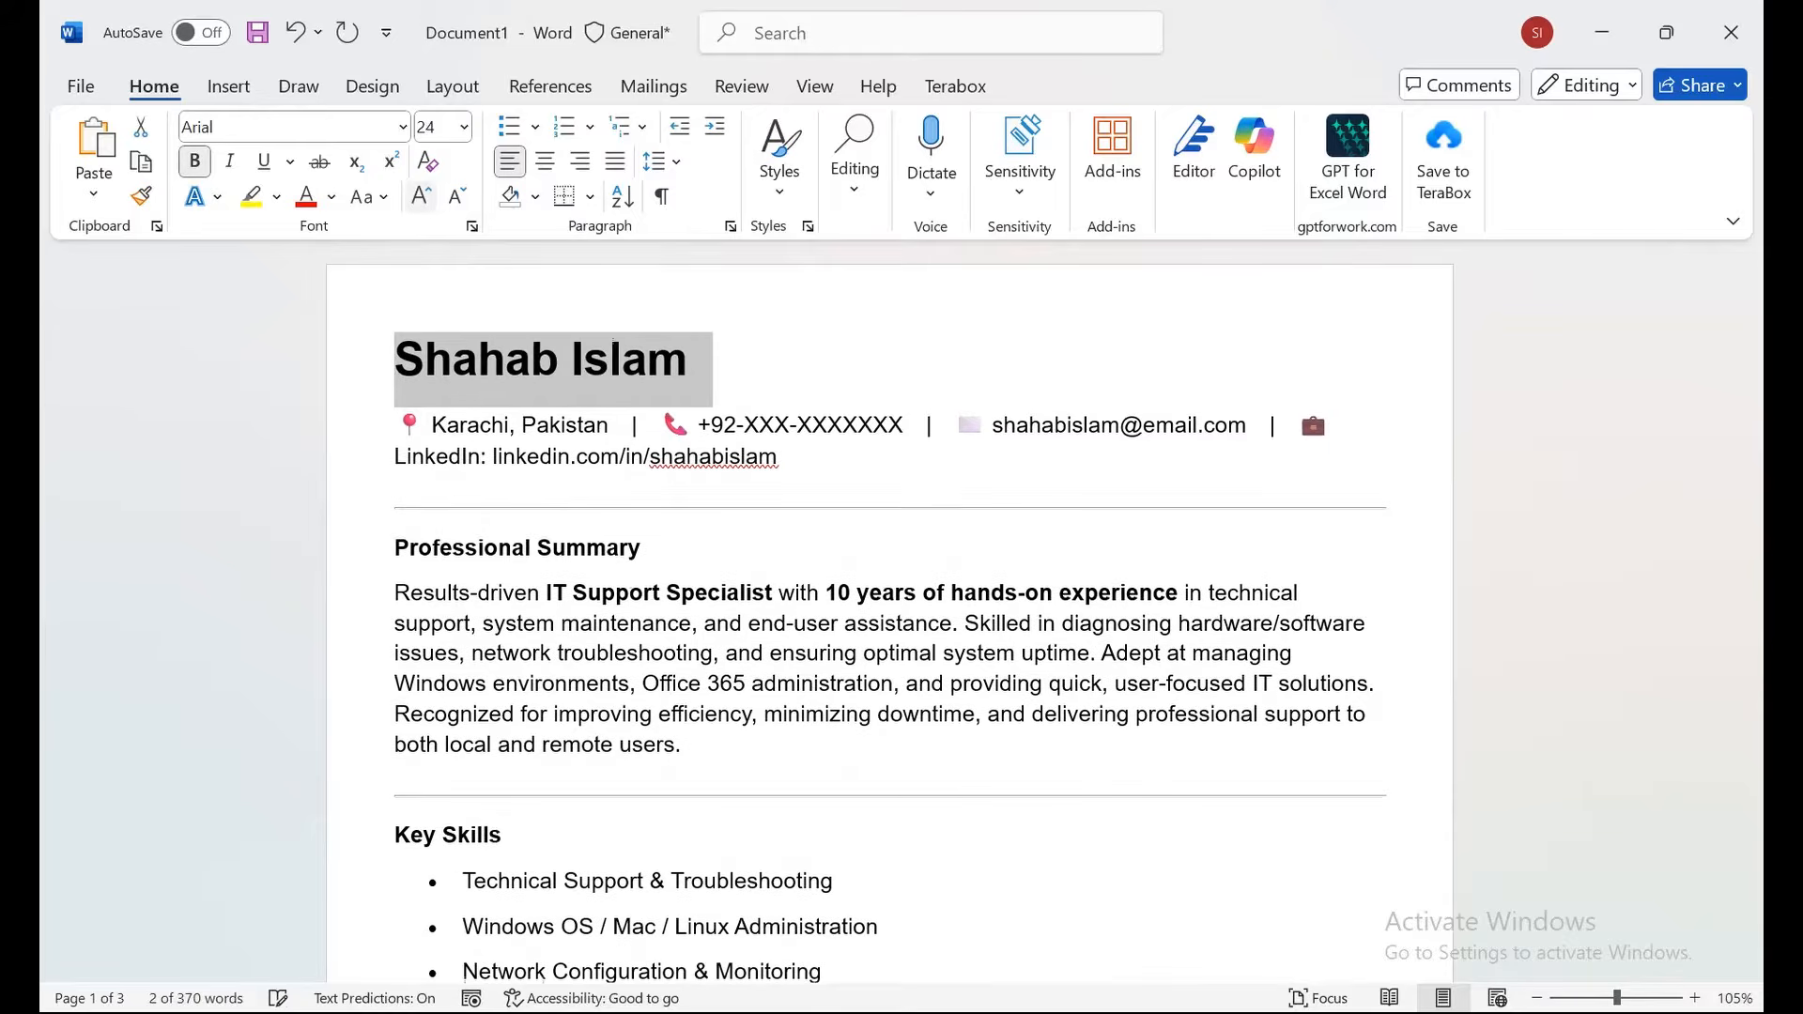
{"action": "left_click", "coordinate": [421, 196]}
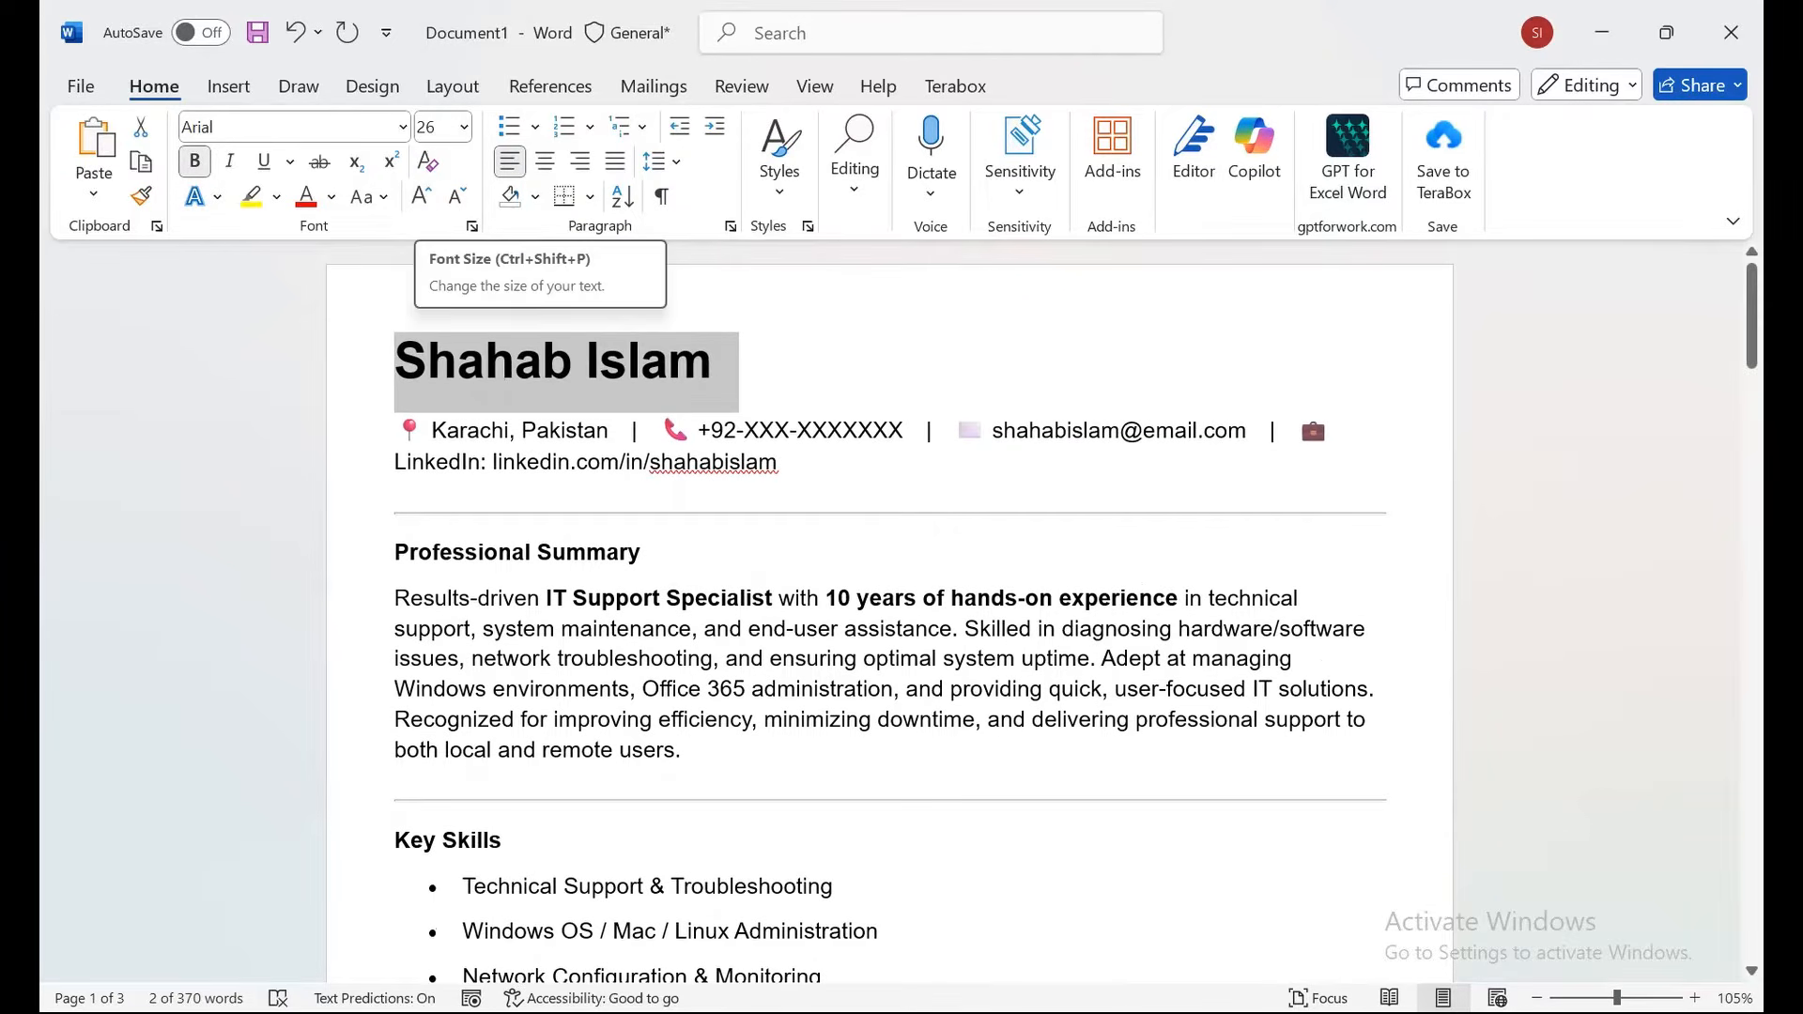
{"action": "left_click", "coordinate": [567, 429]}
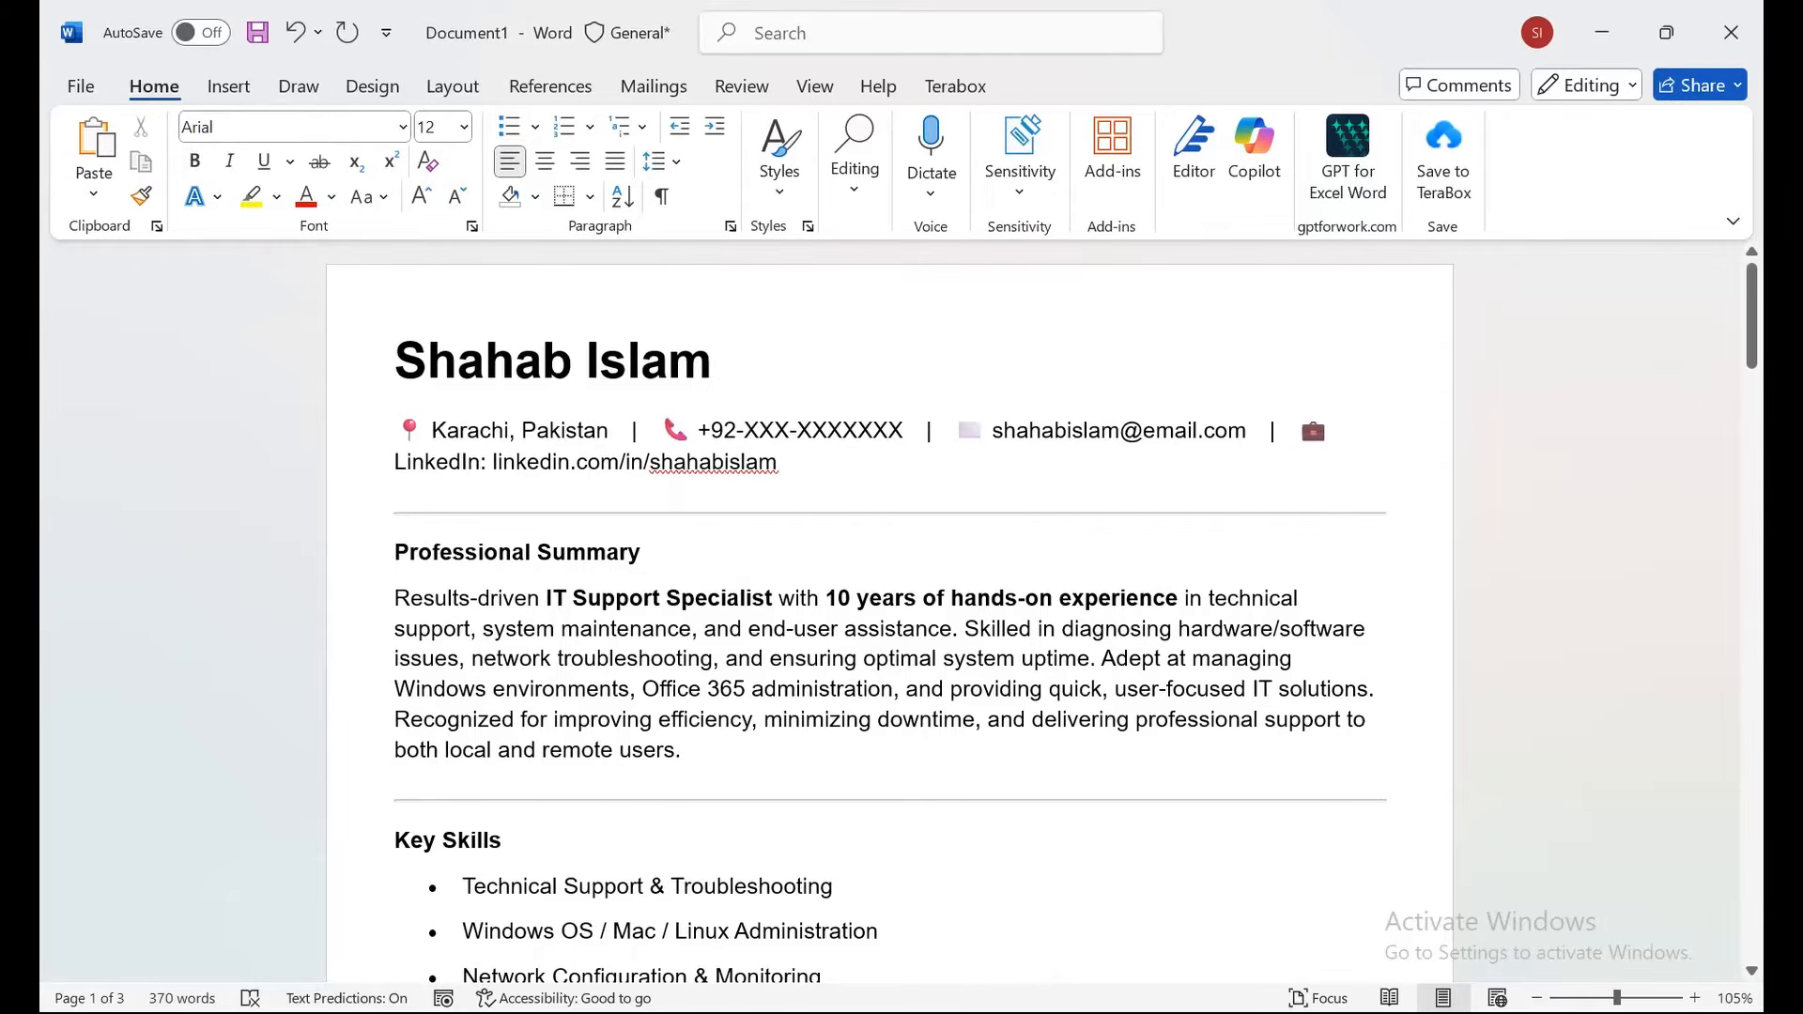
Check the divider line below the contact details and place the cursor in the Professional Summary heading.
{"action": "left_click", "coordinate": [676, 514]}
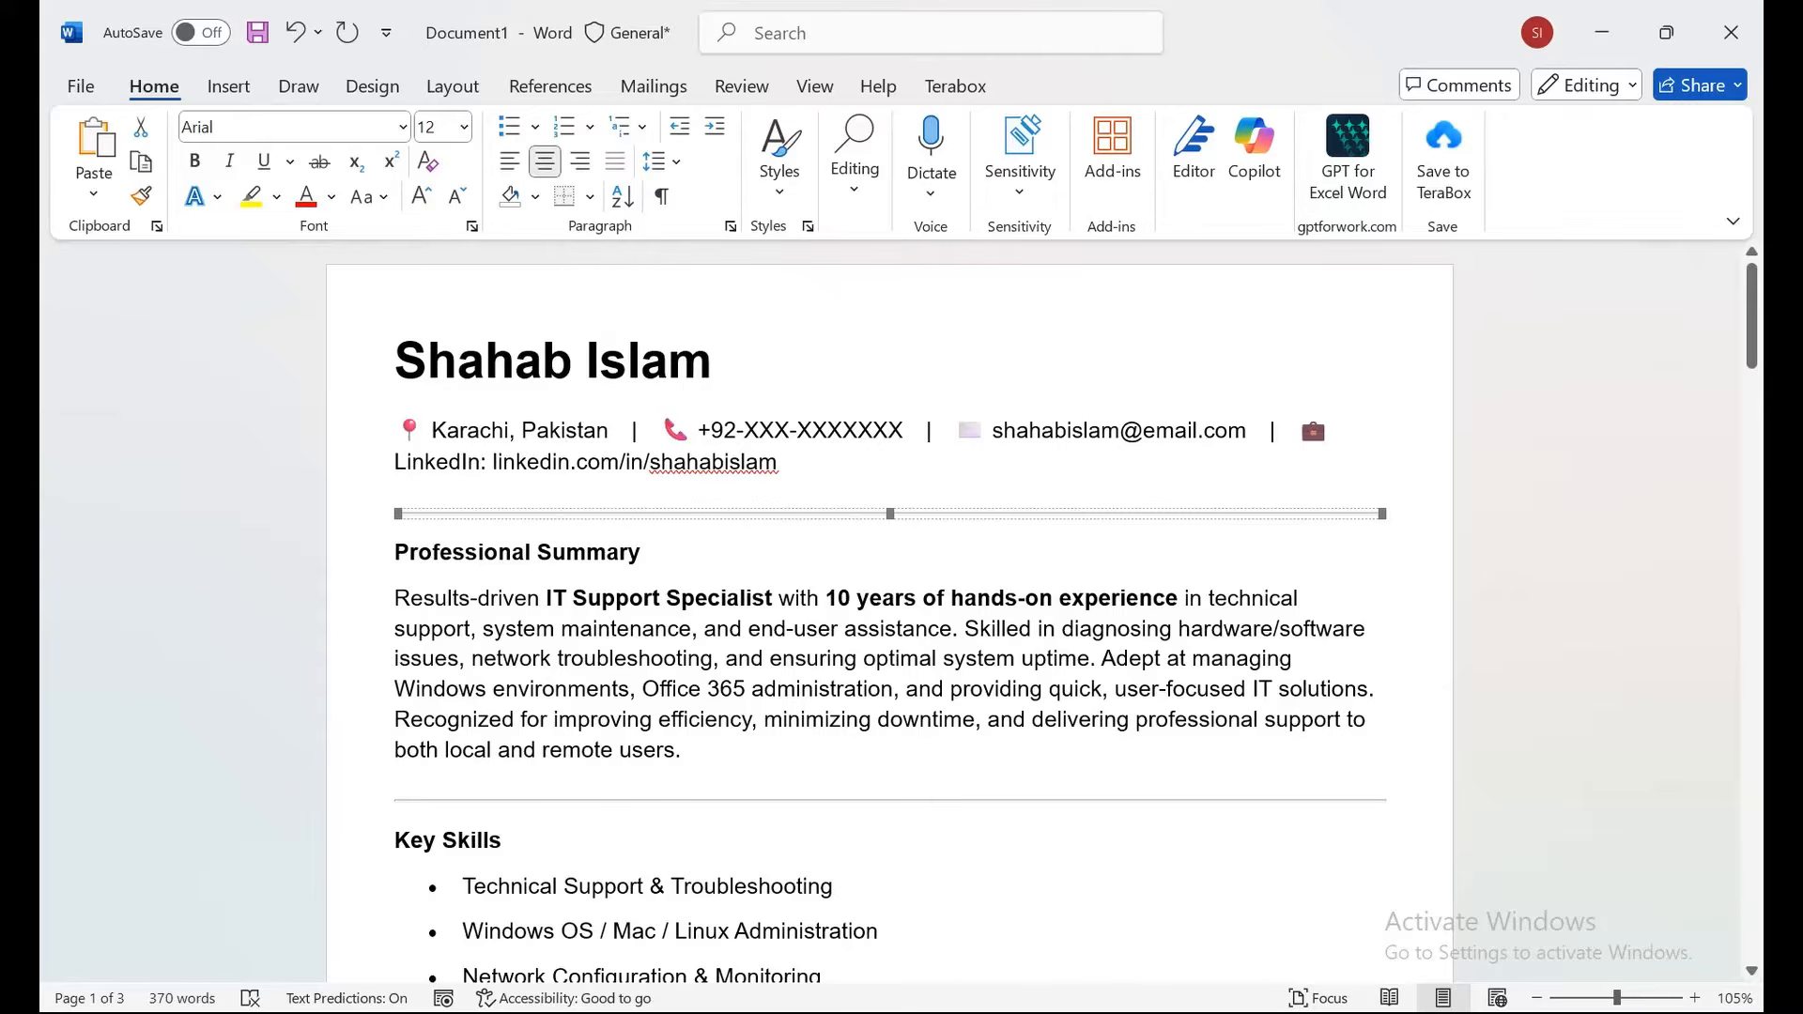
{"action": "left_click", "coordinate": [764, 721]}
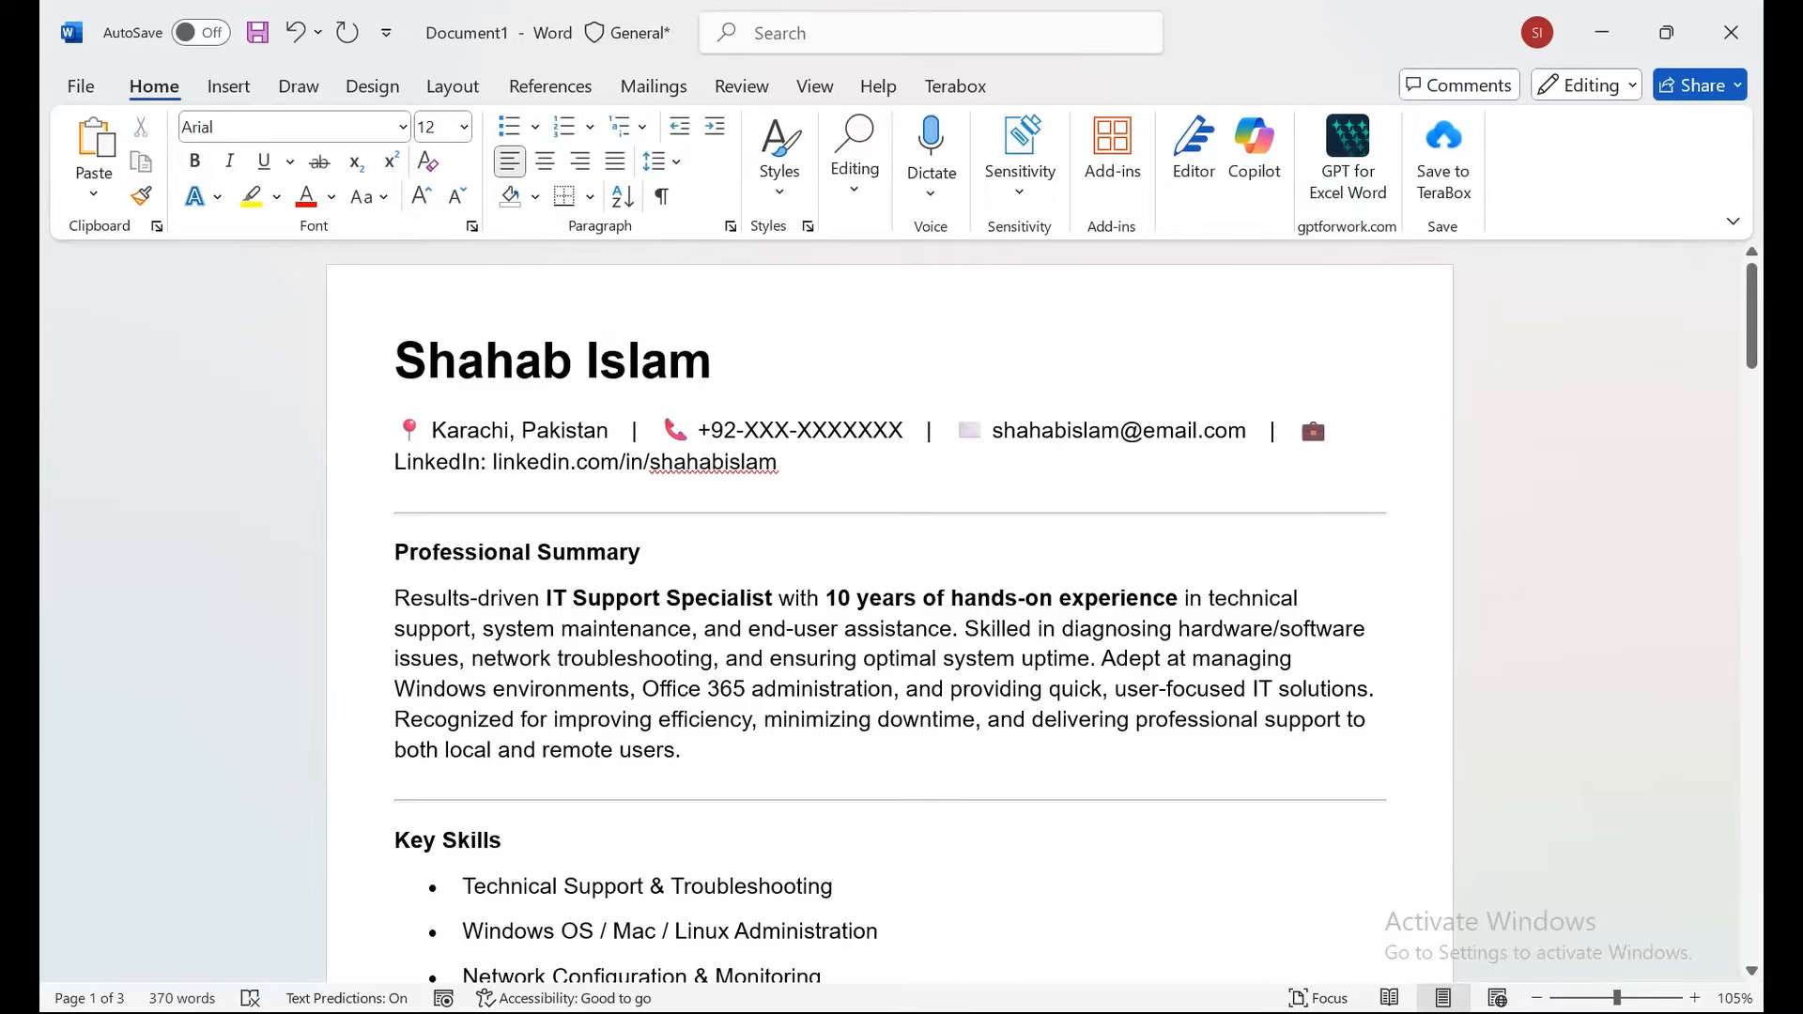
{"action": "left_click", "coordinate": [643, 552]}
Enlarge the Professional Summary heading to 18 pt and copy its format to Key Skills.
{"action": "triple_click", "coordinate": [642, 552]}
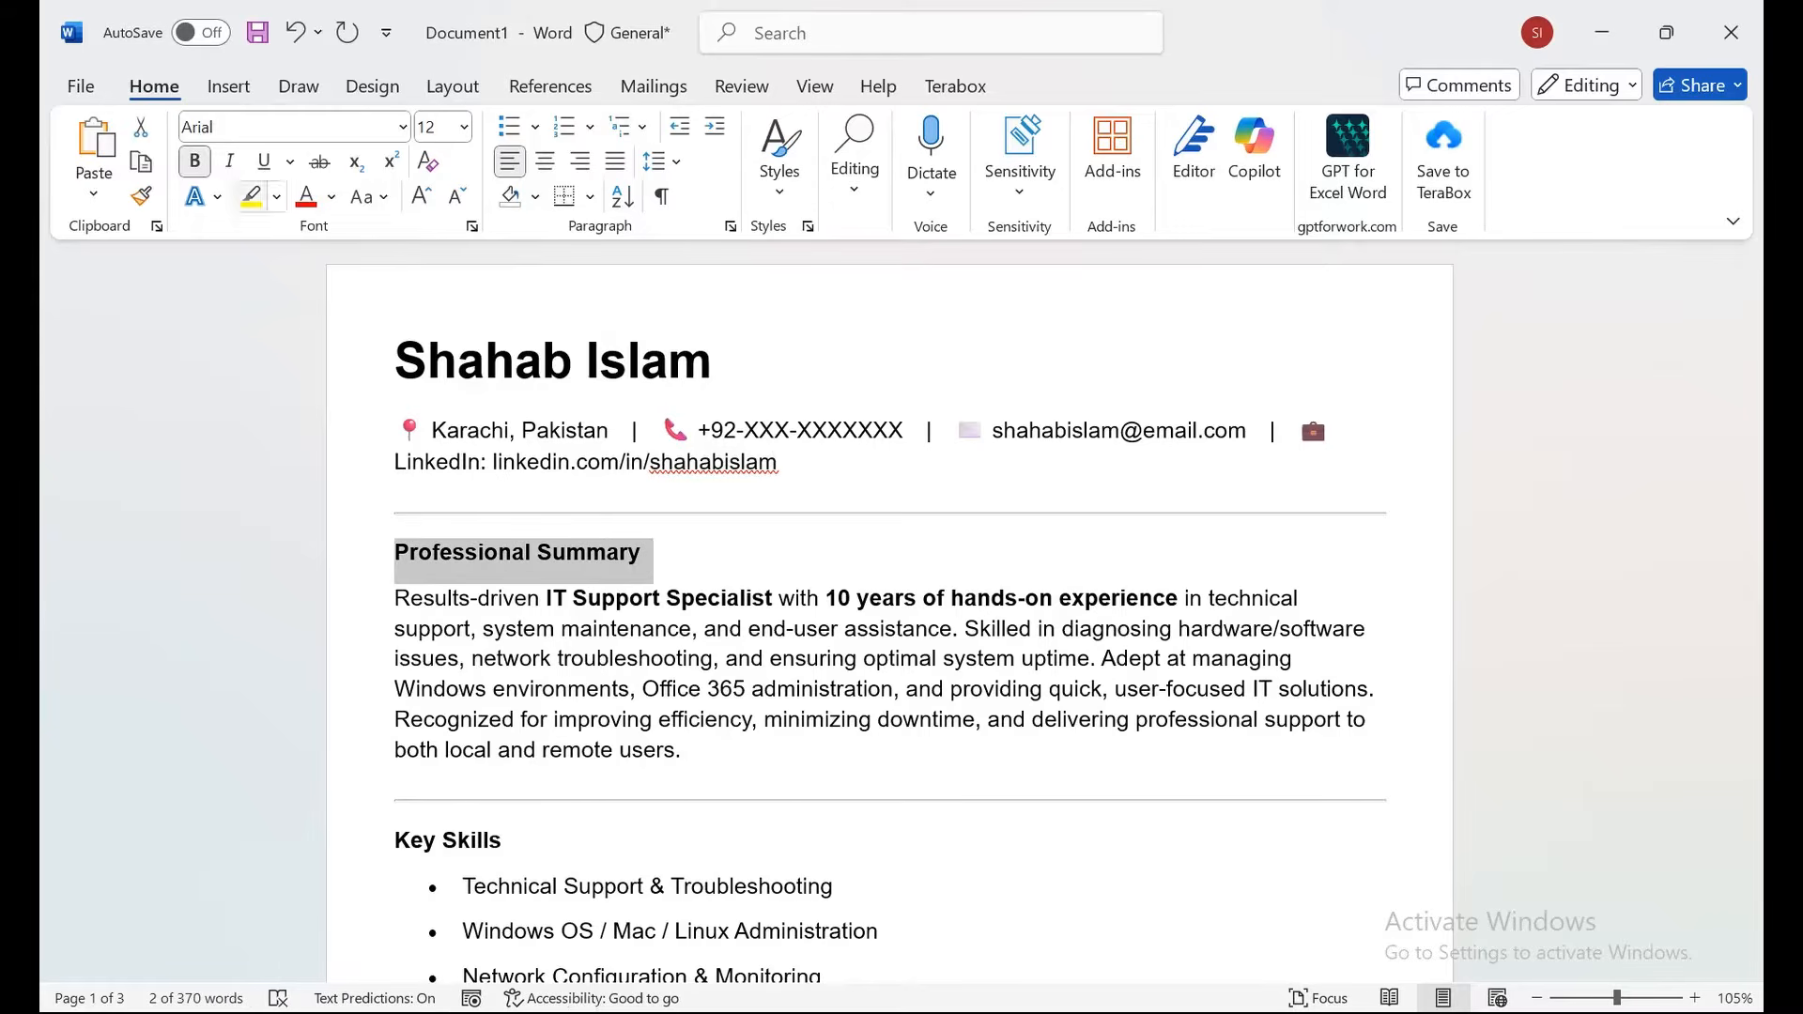
{"action": "left_click", "coordinate": [421, 196]}
{"action": "left_click", "coordinate": [421, 196]}
{"action": "left_click", "coordinate": [421, 197]}
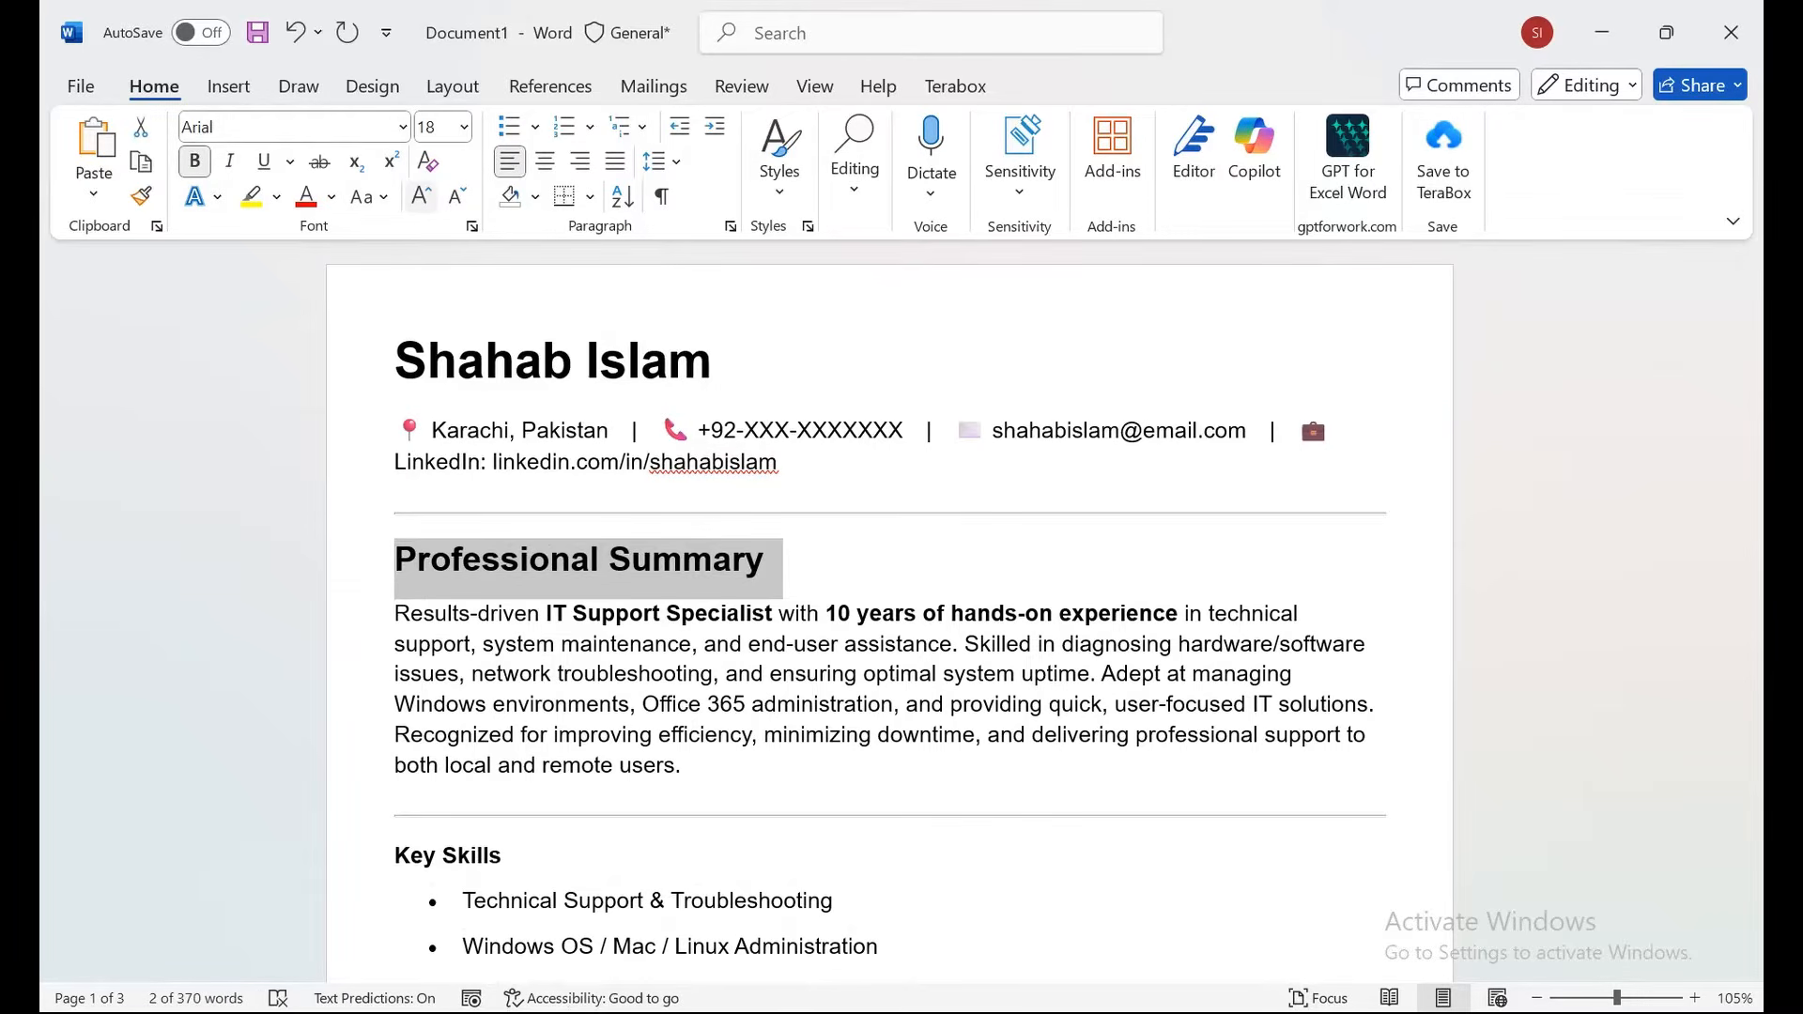
{"action": "left_click", "coordinate": [1006, 376]}
{"action": "scroll", "coordinate": [1006, 376], "scroll_direction": "down", "scroll_amount": 1}
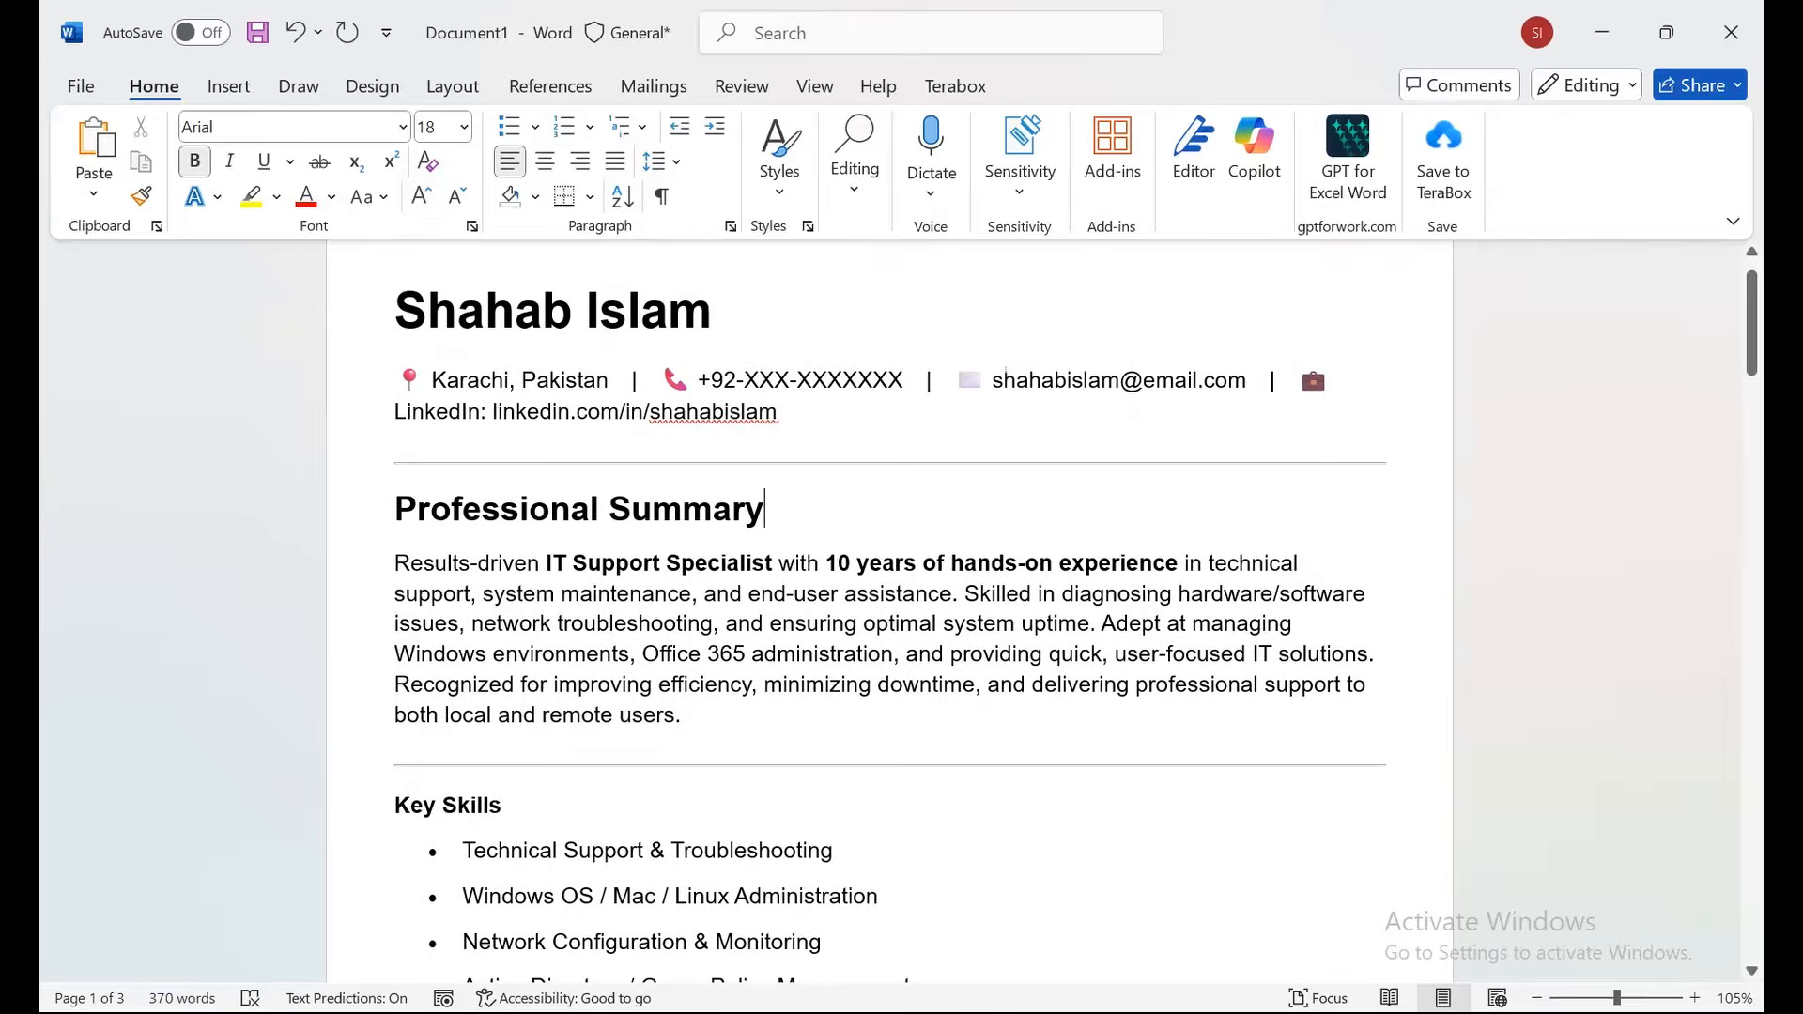
{"action": "left_click_drag", "start_coordinate": [772, 512], "coordinate": [387, 512]}
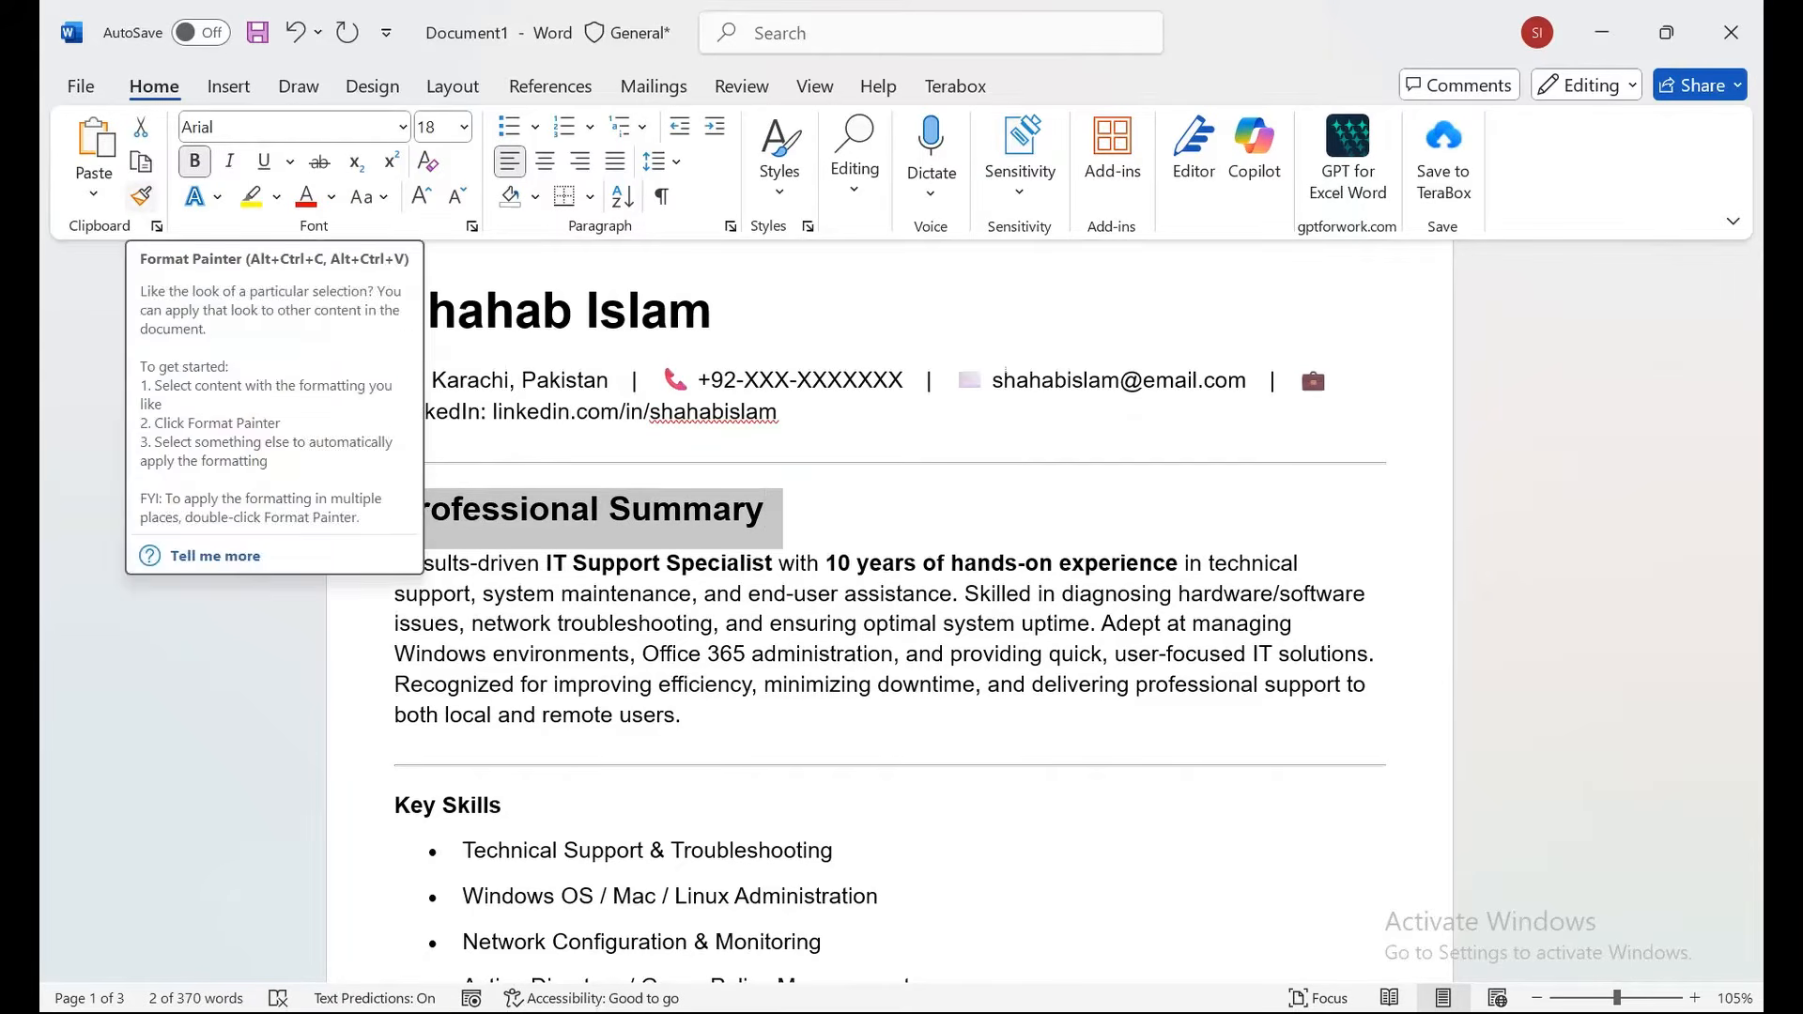
{"action": "left_click", "coordinate": [140, 195]}
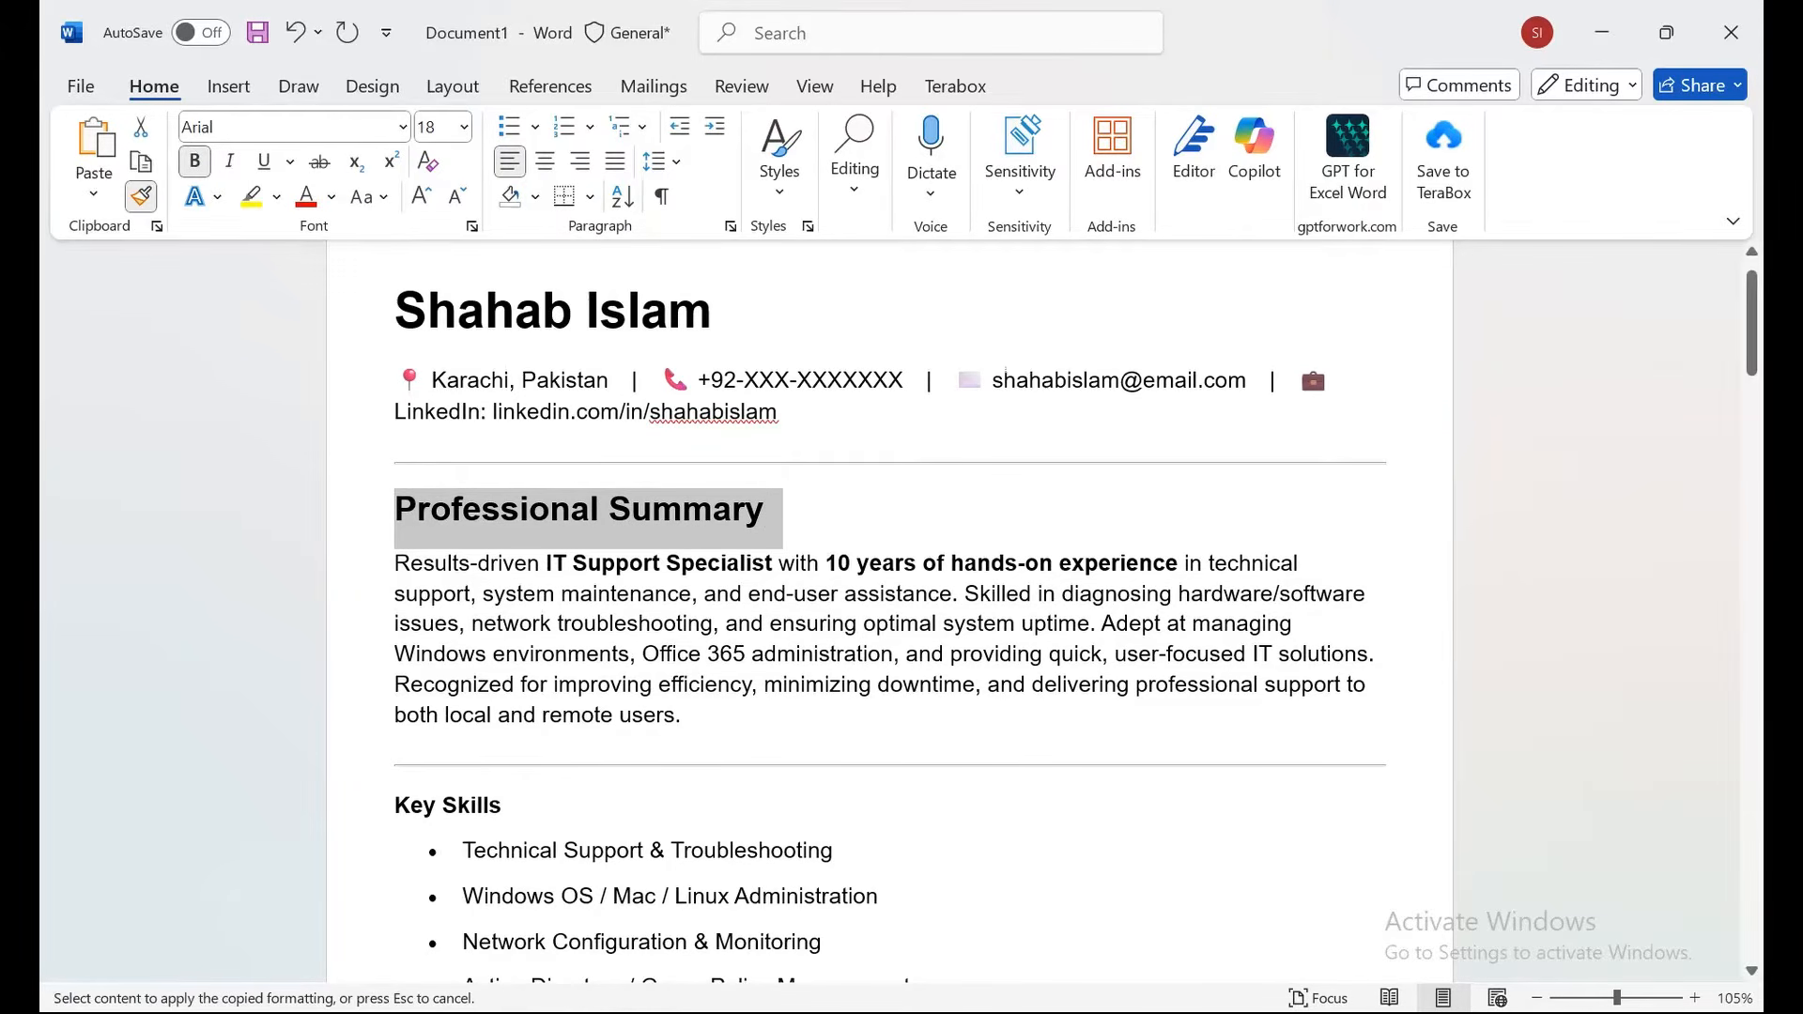
{"action": "left_click_drag", "start_coordinate": [396, 806], "coordinate": [518, 806]}
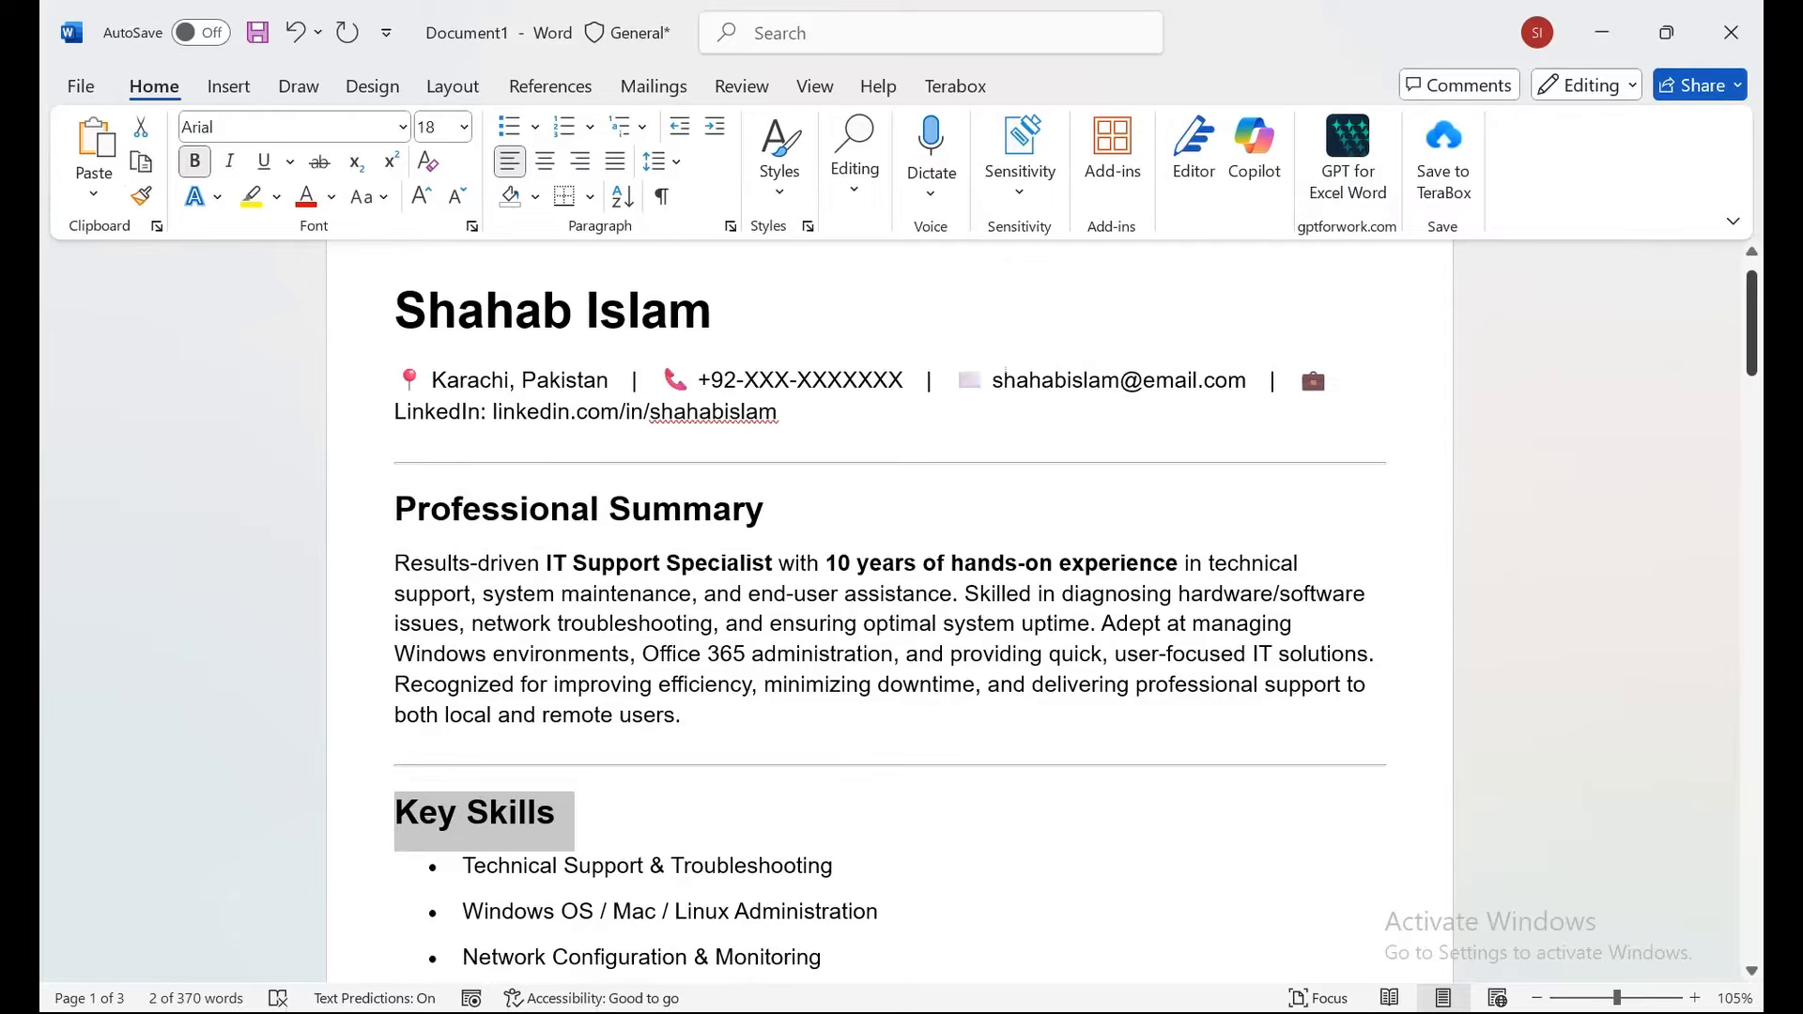
Paint the heading format onto Professional Experience, IT Support Technician, Certifications and Languages.
{"action": "left_click_drag", "start_coordinate": [1752, 323], "coordinate": [1752, 387]}
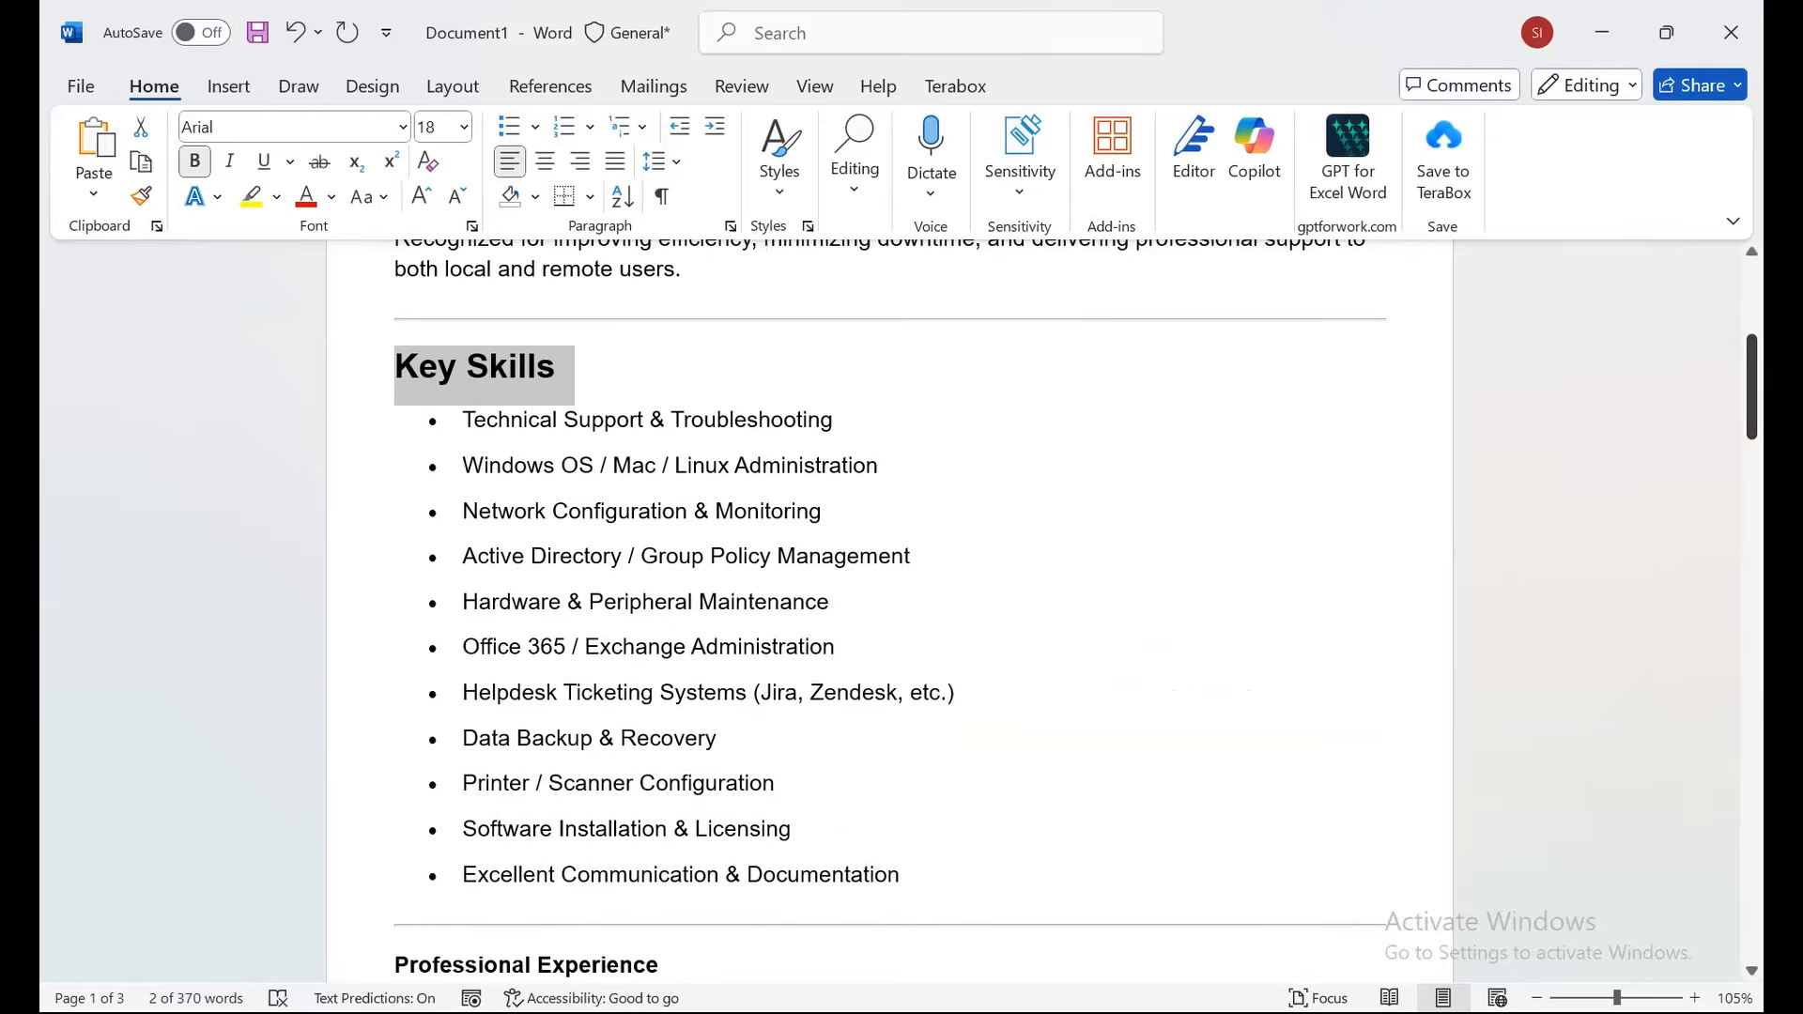
{"action": "left_click", "coordinate": [558, 366]}
{"action": "left_click_drag", "start_coordinate": [558, 367], "coordinate": [394, 369]}
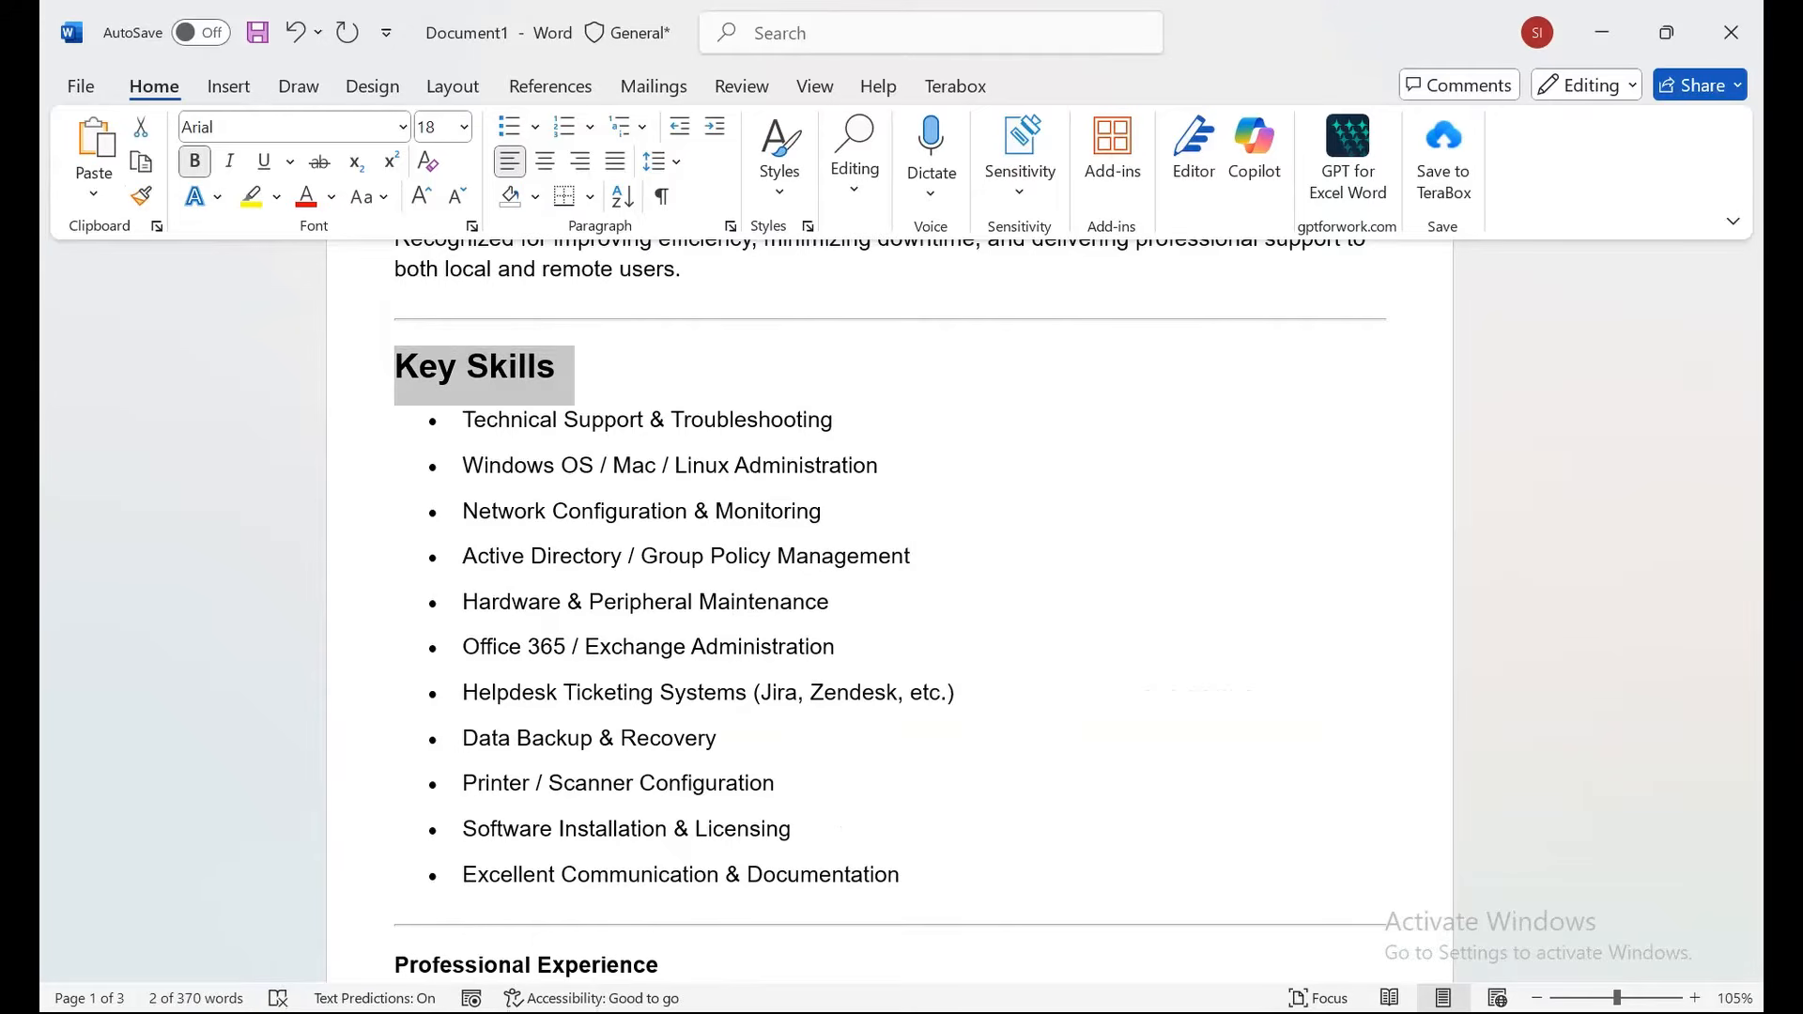
{"action": "left_click", "coordinate": [141, 196]}
{"action": "left_click_drag", "start_coordinate": [1752, 387], "coordinate": [1752, 442]}
{"action": "left_click_drag", "start_coordinate": [668, 579], "coordinate": [394, 579]}
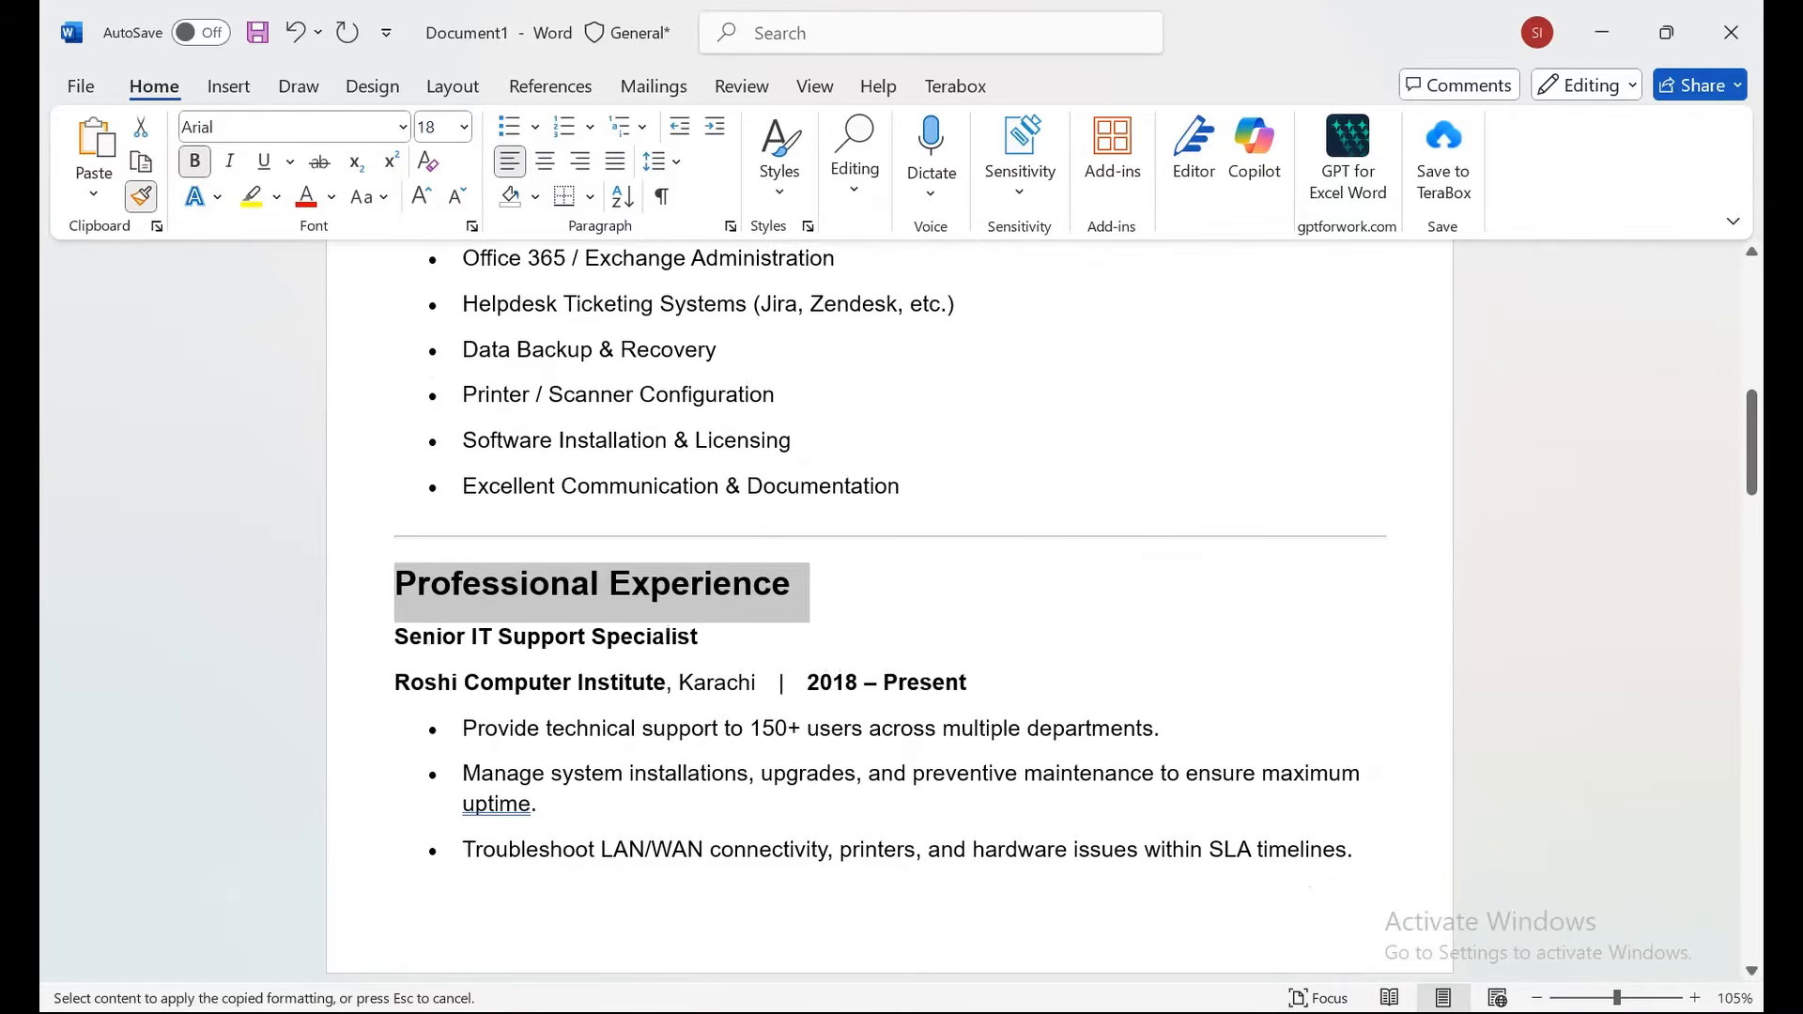
{"action": "left_click_drag", "start_coordinate": [1752, 443], "coordinate": [1752, 521]}
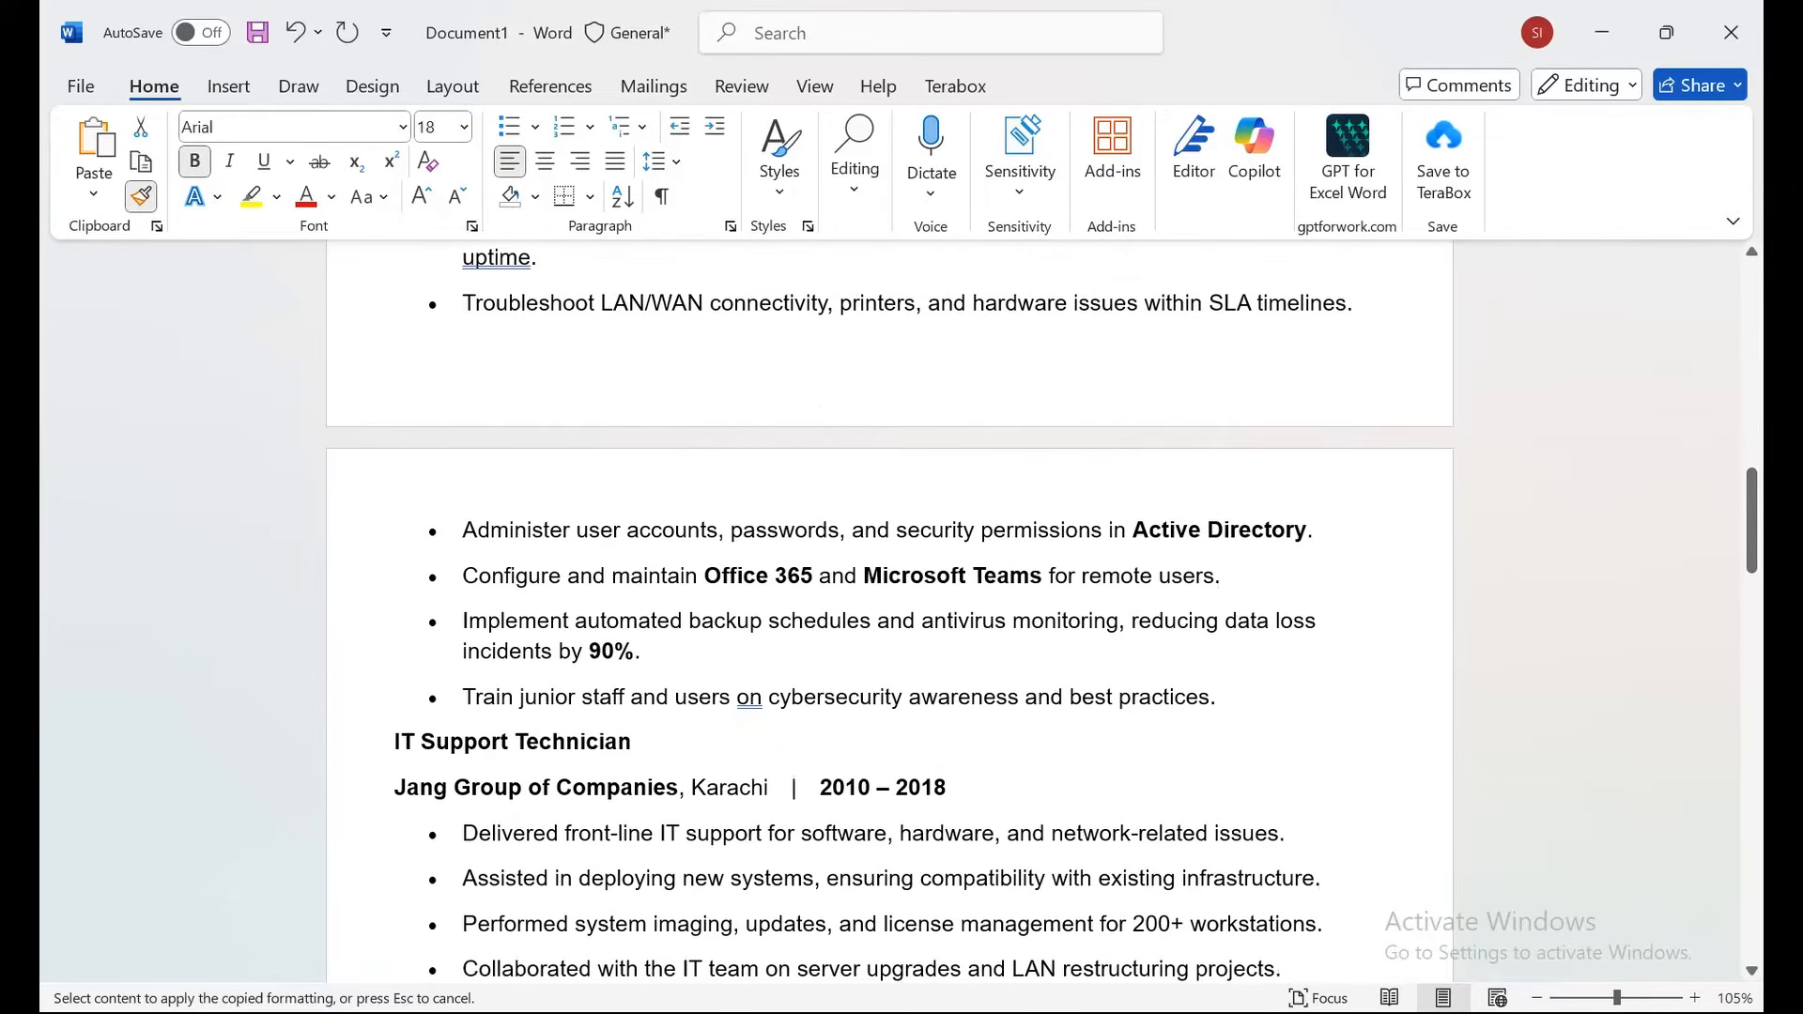
{"action": "left_click_drag", "start_coordinate": [645, 742], "coordinate": [395, 742]}
{"action": "scroll", "coordinate": [892, 610], "scroll_direction": "down", "scroll_amount": 15}
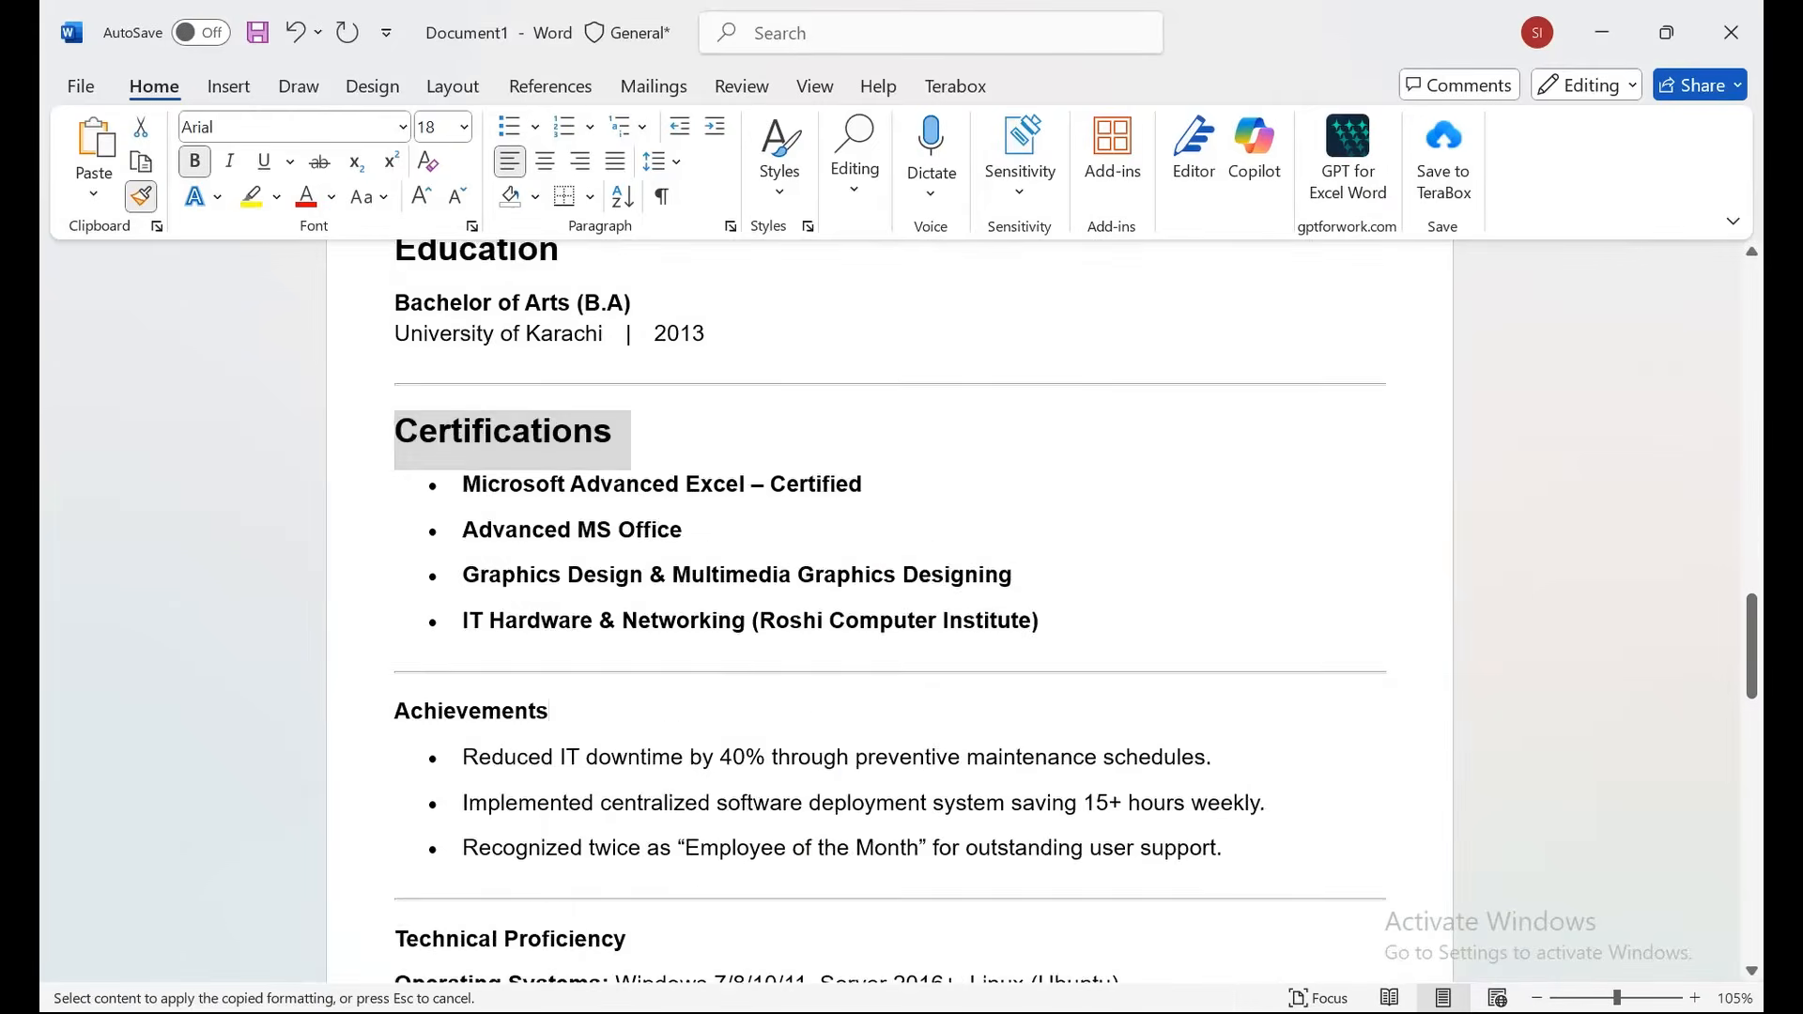
{"action": "left_click_drag", "start_coordinate": [395, 666], "coordinate": [394, 666]}
{"action": "mouse_move", "coordinate": [1752, 749]}
{"action": "left_mouse_down"}
{"action": "mouse_move", "coordinate": [1752, 793]}
{"action": "mouse_move", "coordinate": [1752, 341]}
{"action": "left_mouse_up"}
{"action": "key", "text": "Escape"}
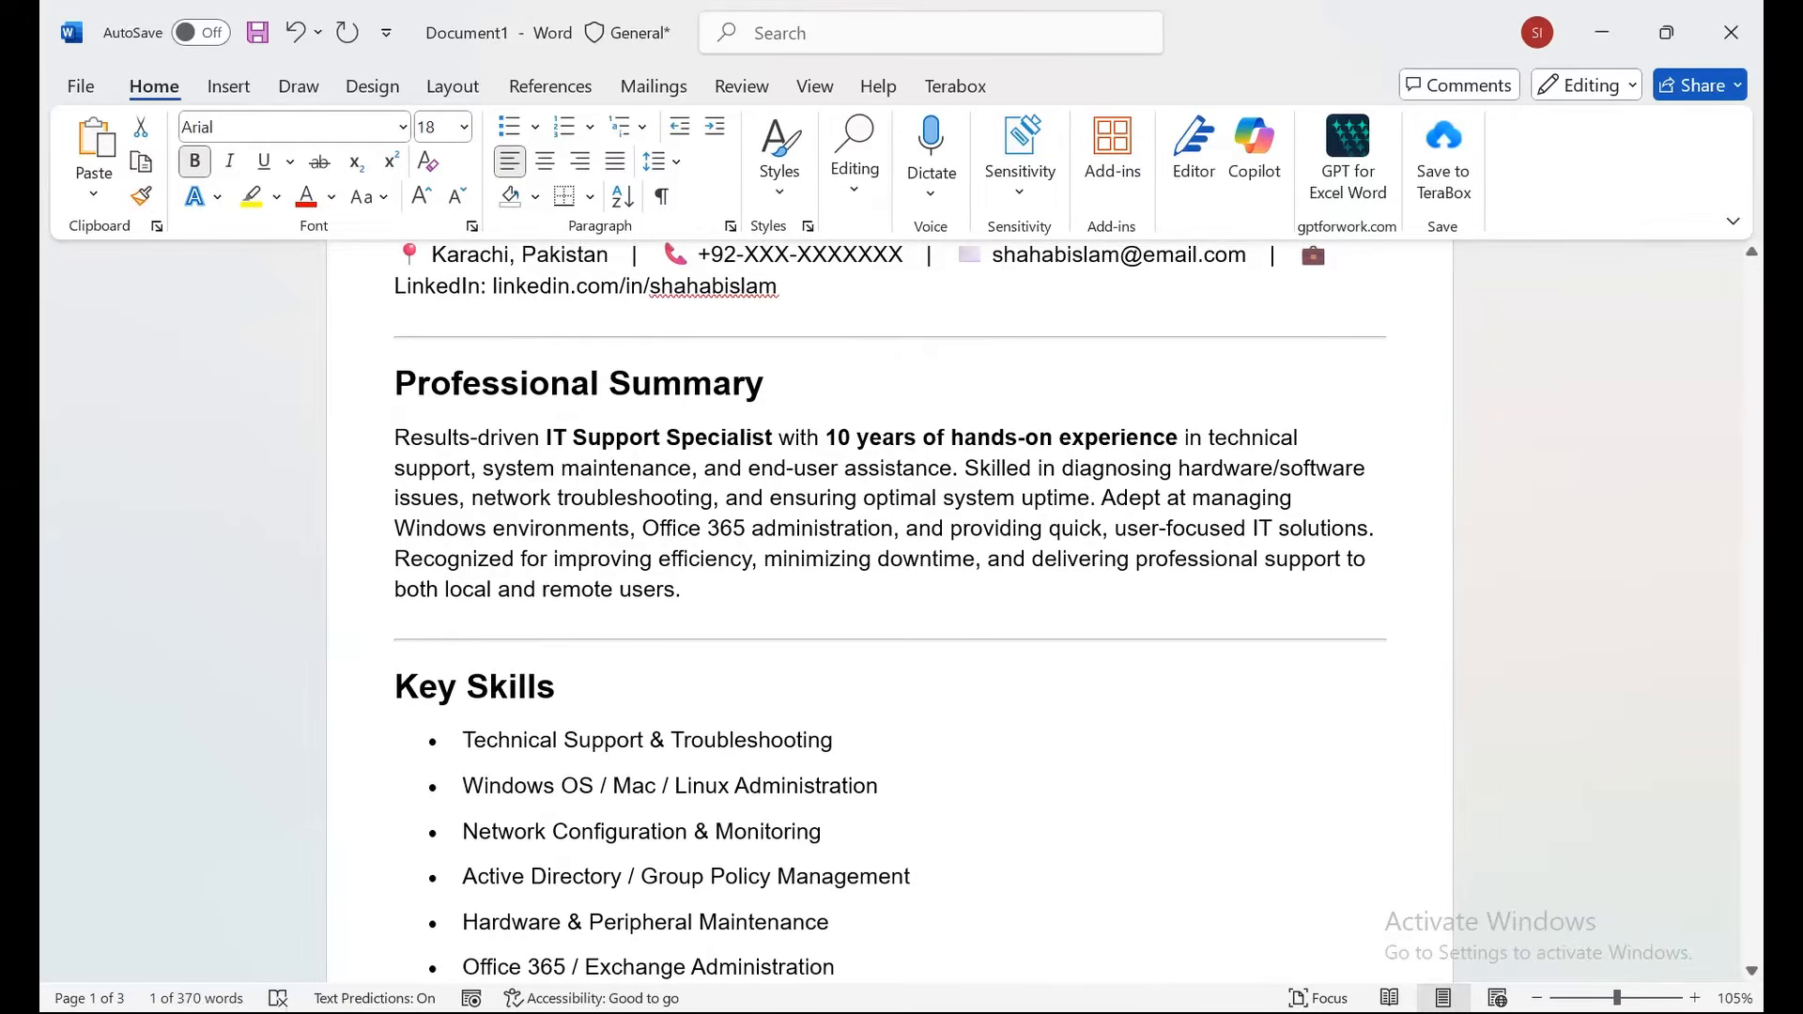
Apply Justify alignment to the paragraph under the Professional Summary heading.
{"action": "left_click_drag", "start_coordinate": [395, 383], "coordinate": [746, 528]}
{"action": "left_click", "coordinate": [721, 529]}
{"action": "left_click_drag", "start_coordinate": [395, 438], "coordinate": [693, 601]}
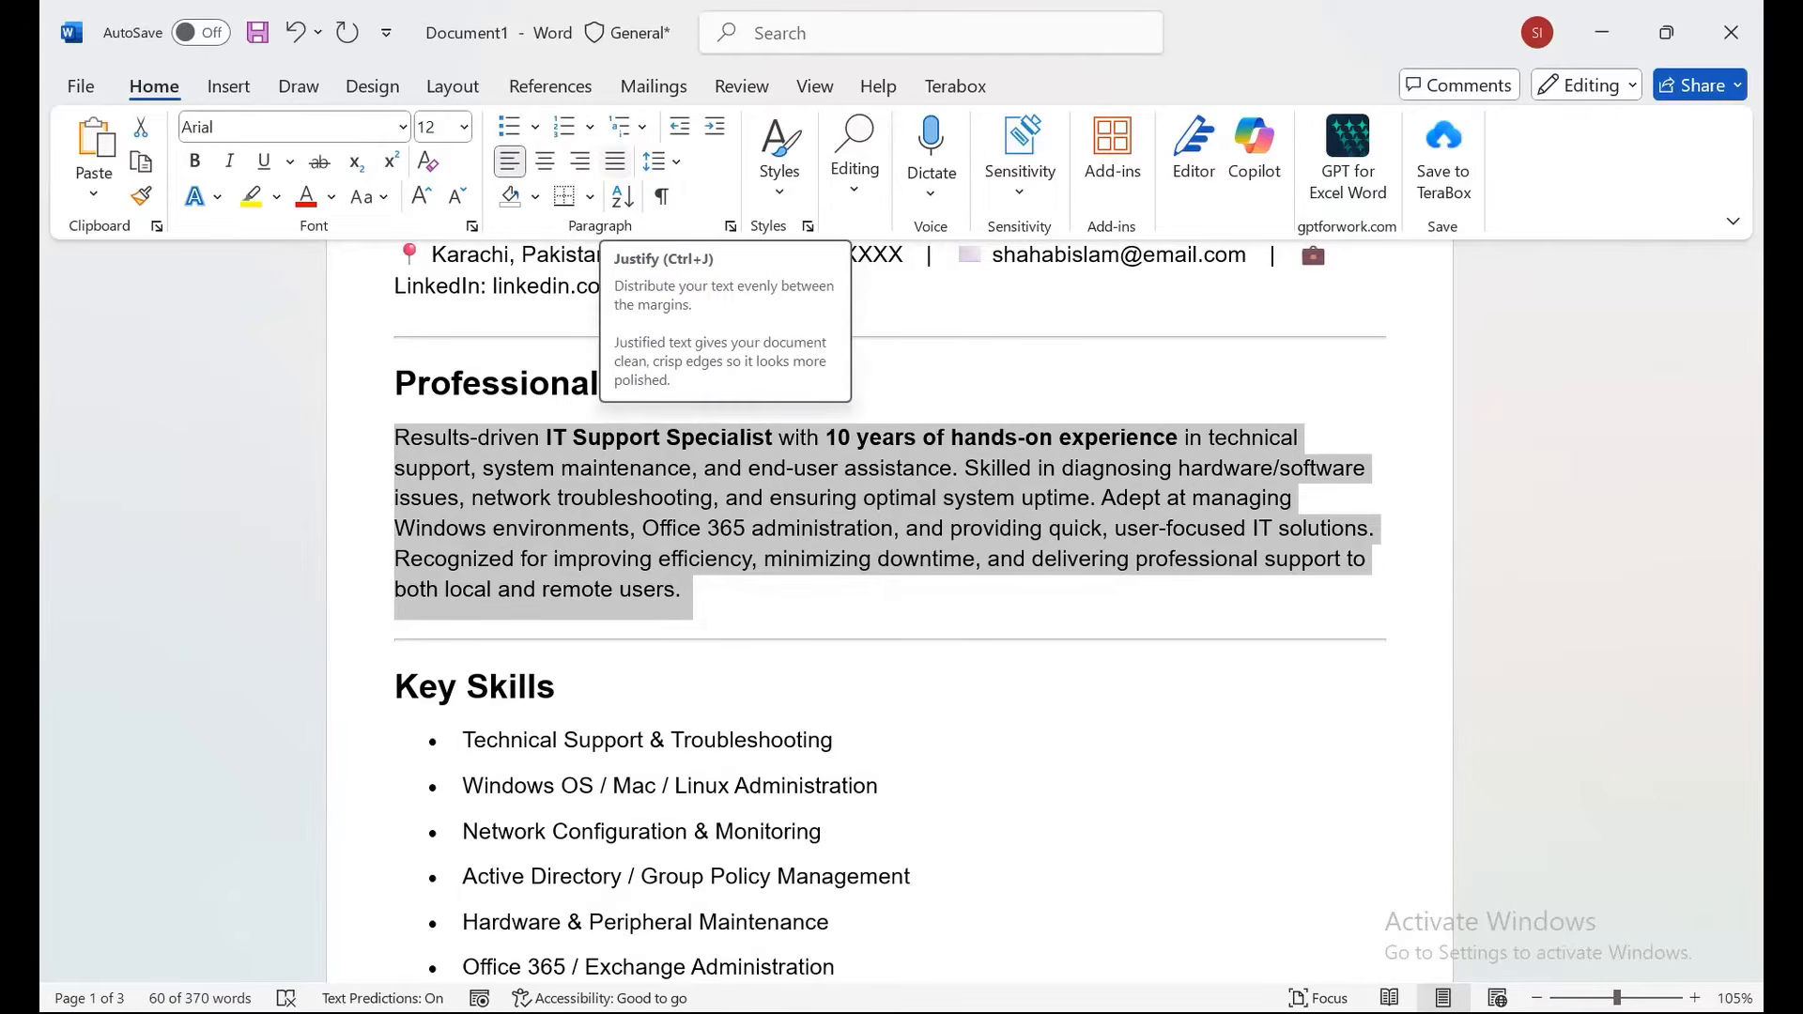
{"action": "left_click", "coordinate": [615, 161]}
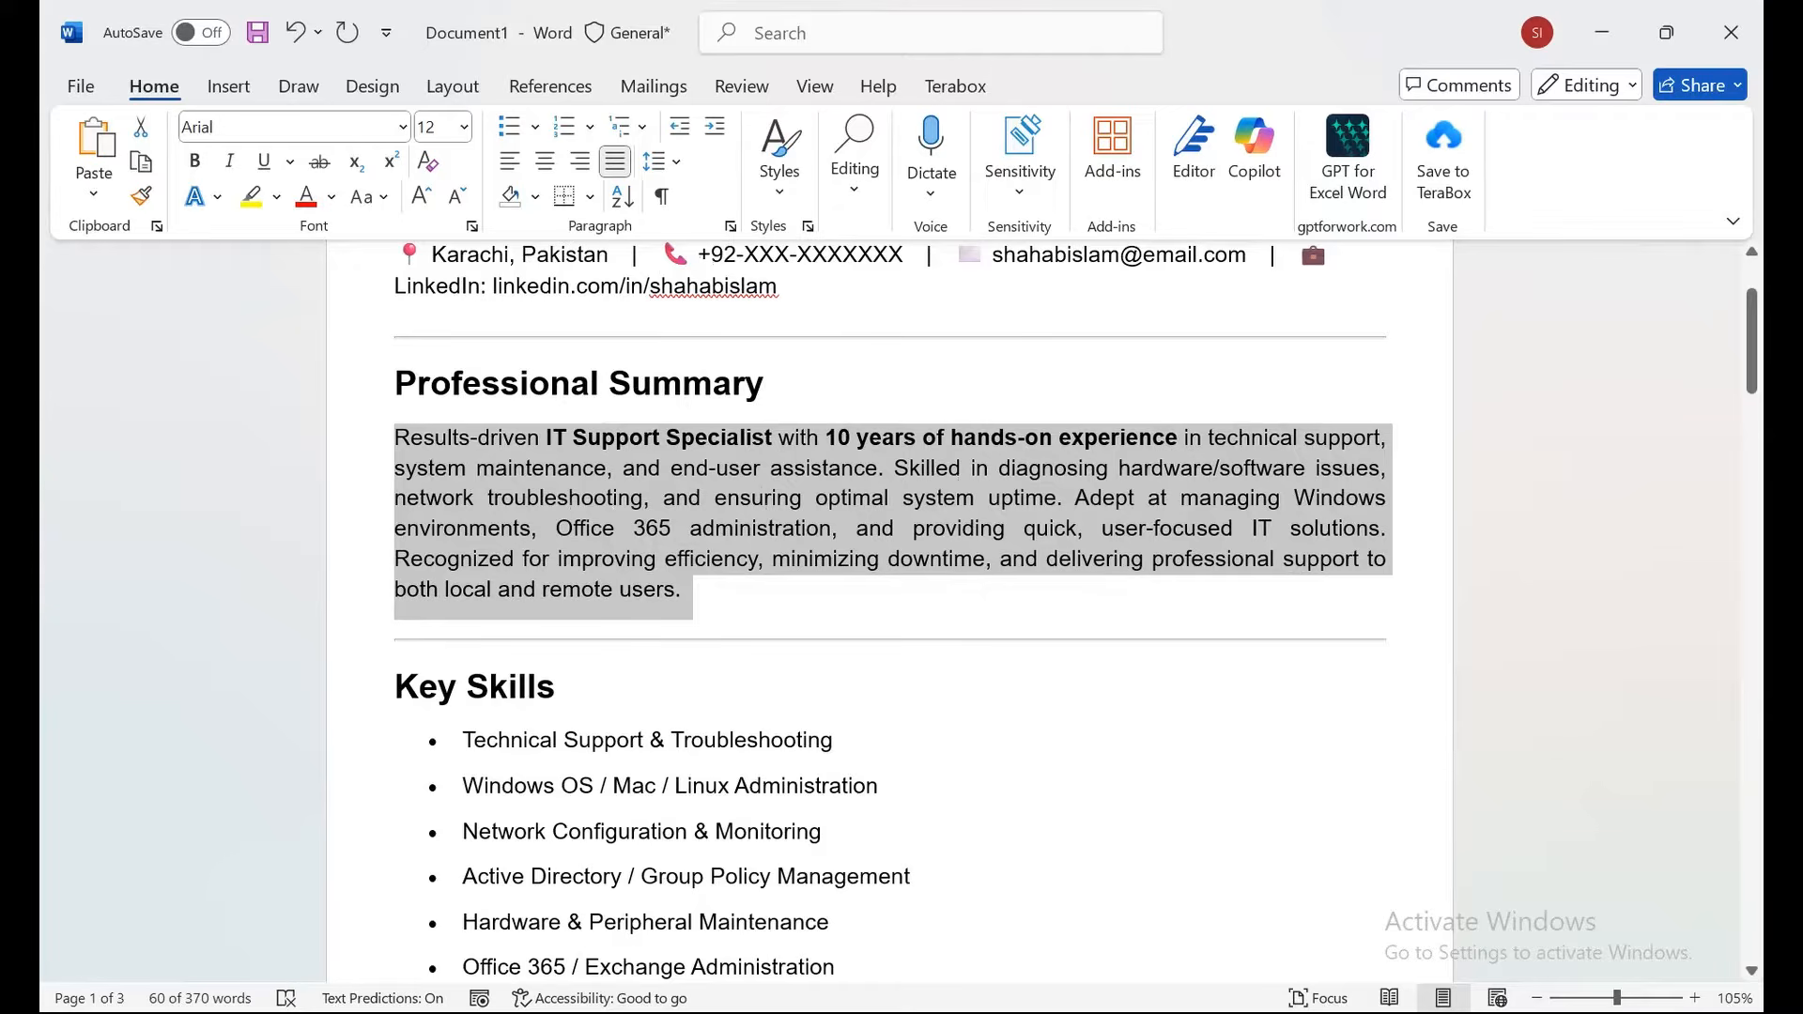
{"action": "left_click_drag", "start_coordinate": [462, 740], "coordinate": [893, 799]}
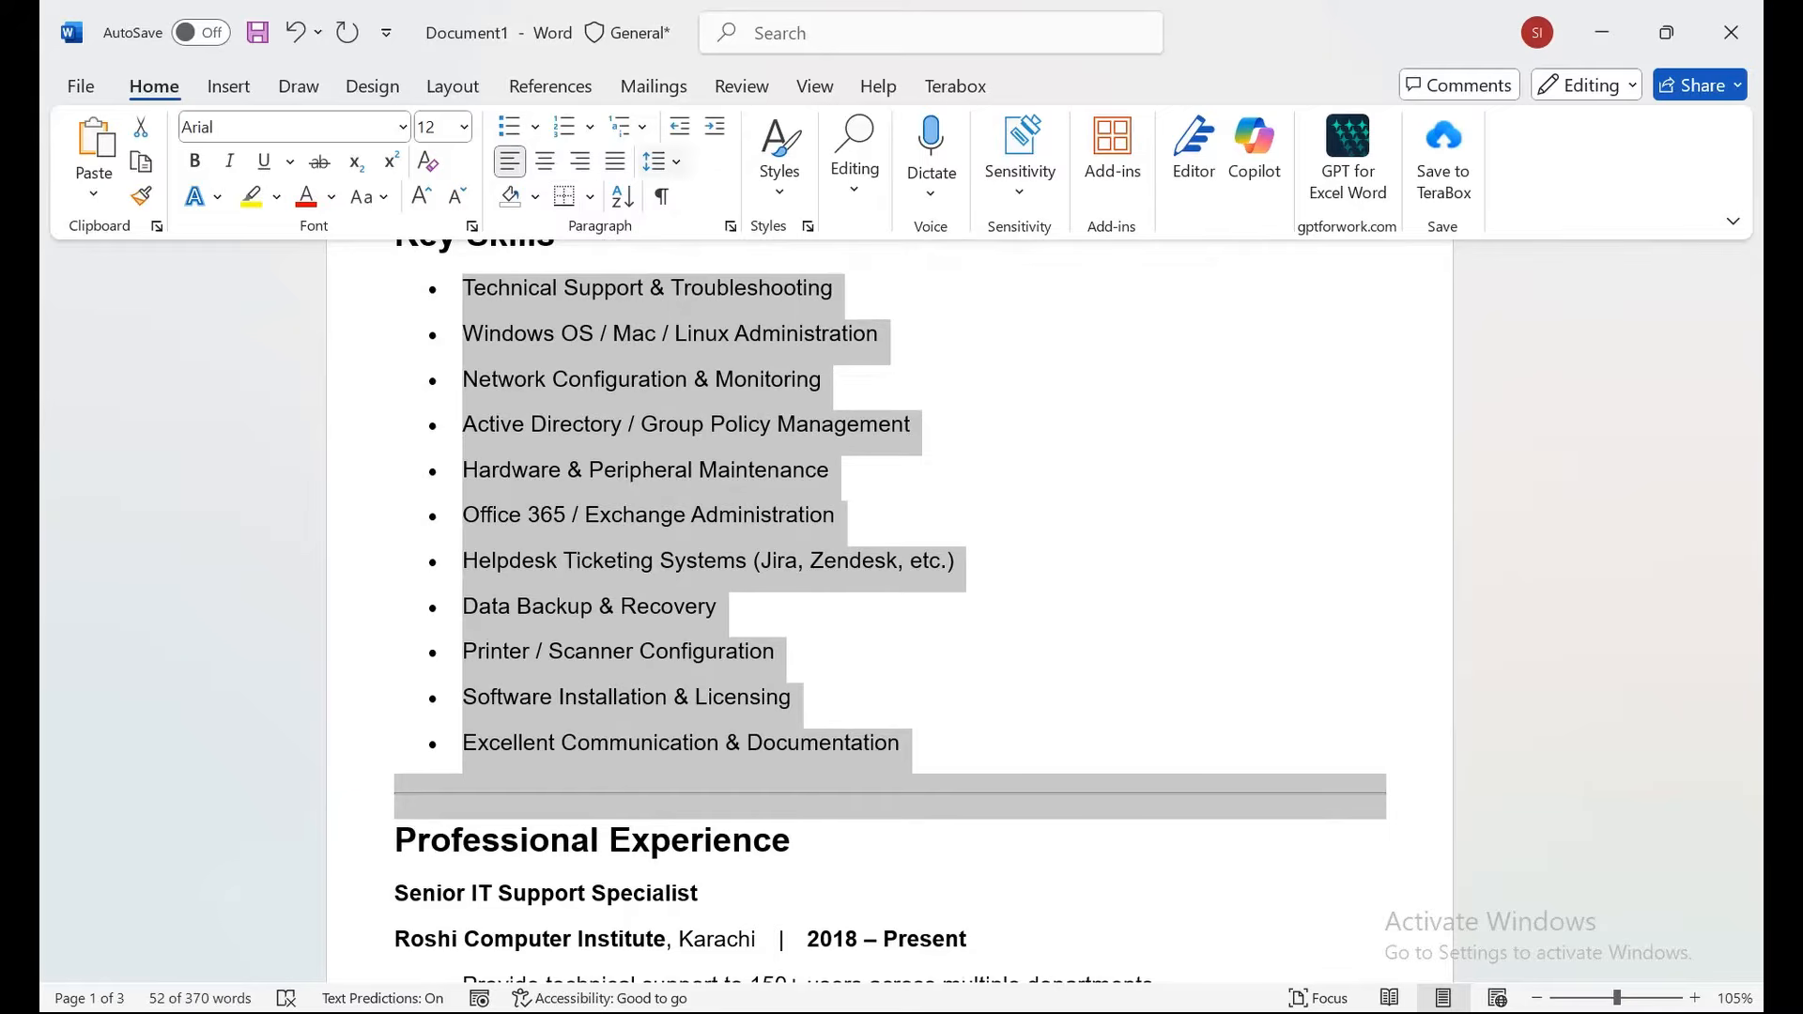
Remove the space after paragraphs in the Key Skills and Senior IT Support Specialist bullet lists.
{"action": "left_click", "coordinate": [654, 161]}
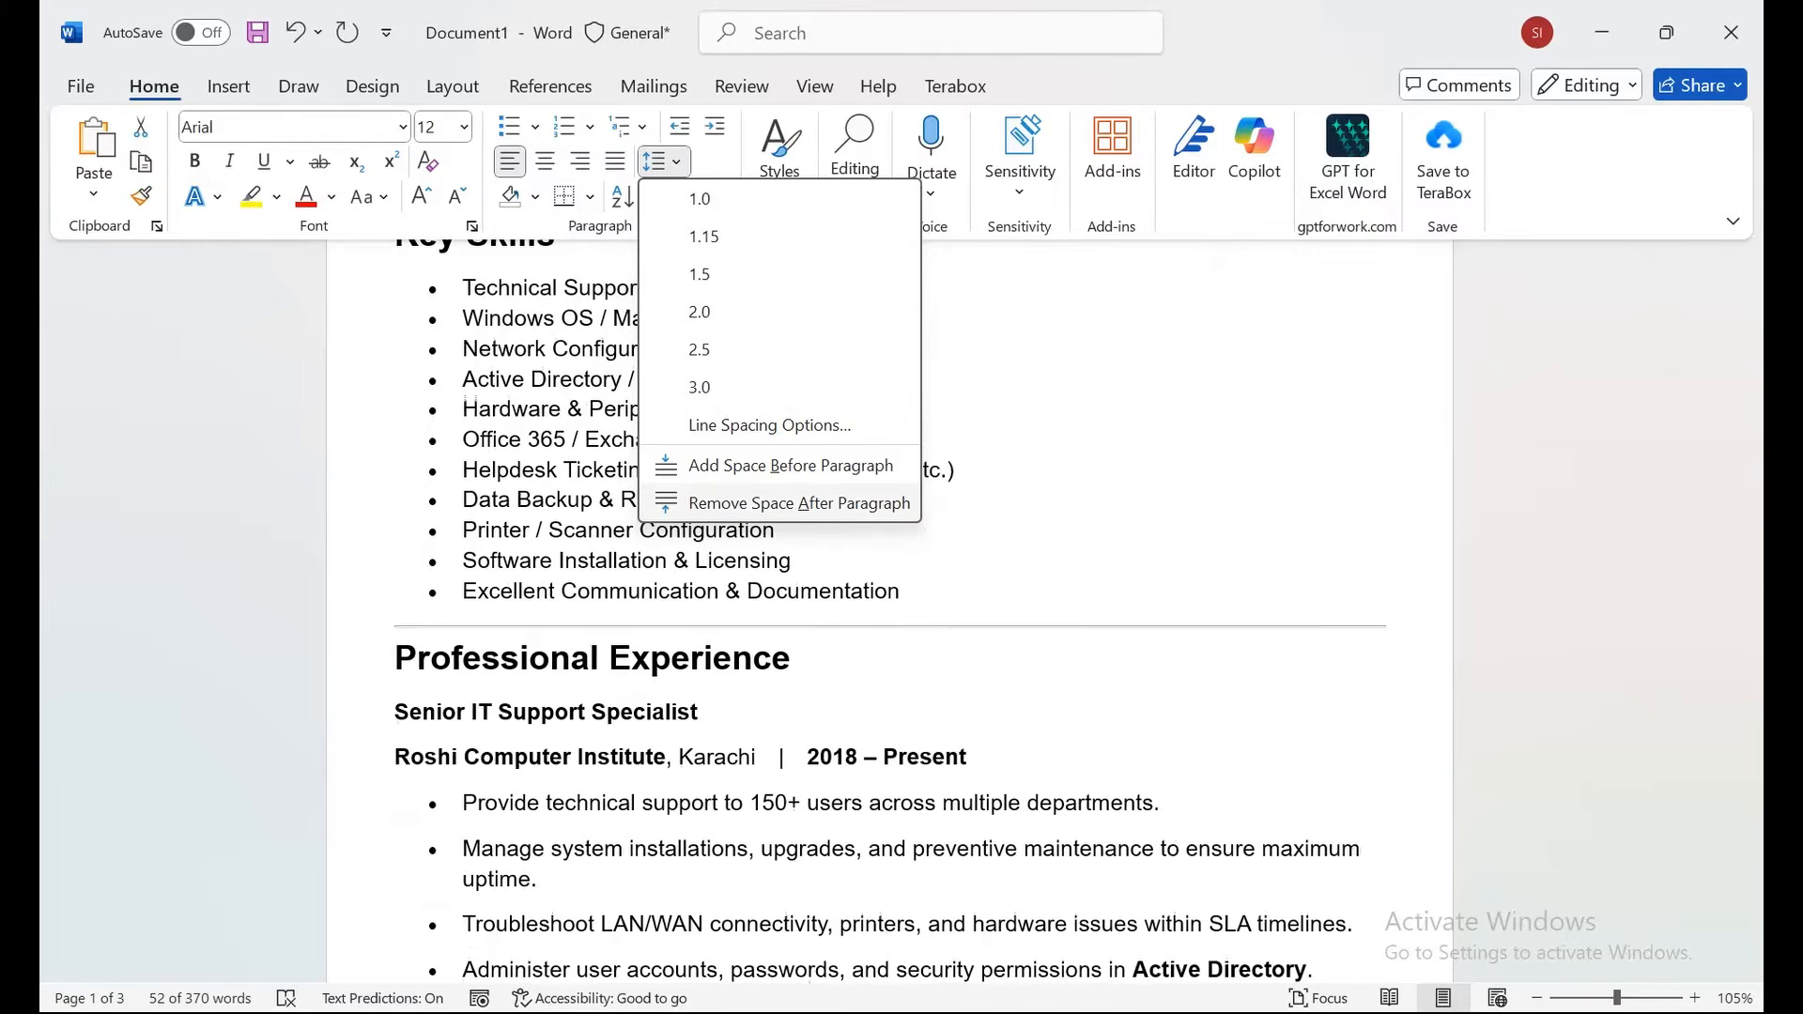
{"action": "left_click", "coordinate": [799, 503]}
{"action": "left_click", "coordinate": [1127, 442]}
{"action": "left_click_drag", "start_coordinate": [1753, 406], "coordinate": [1753, 441]}
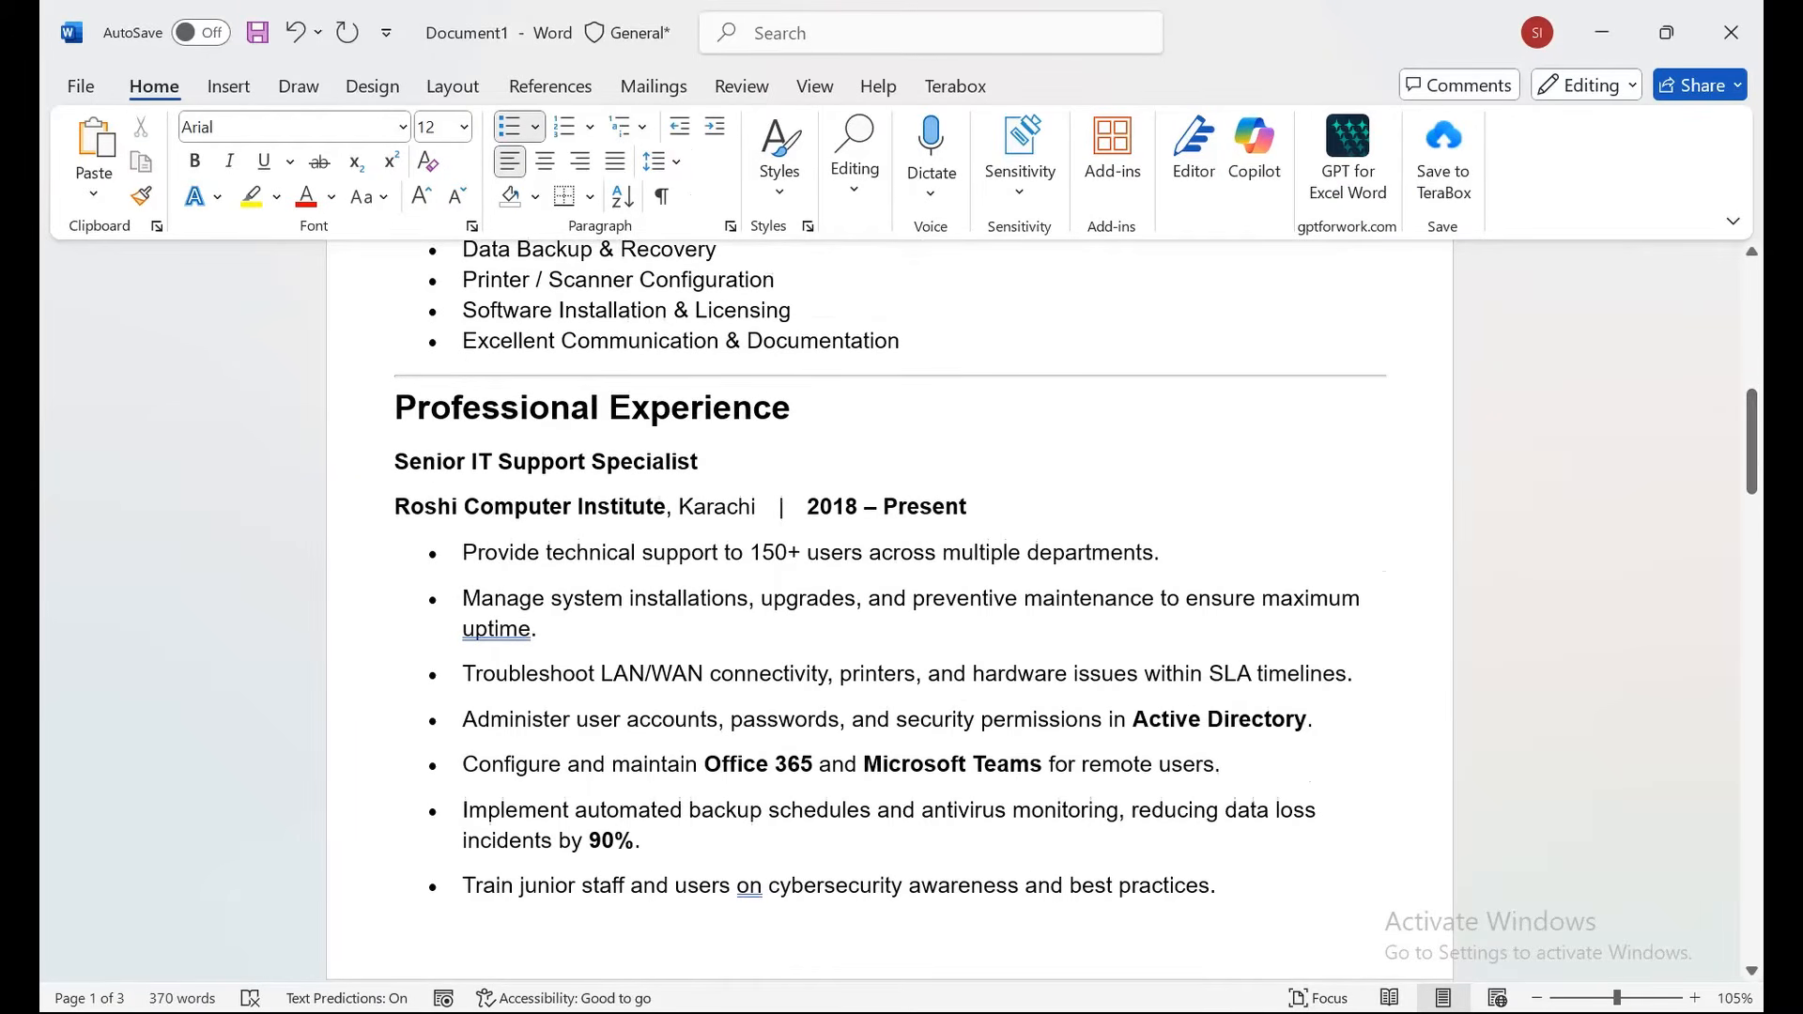
{"action": "left_click_drag", "start_coordinate": [463, 553], "coordinate": [752, 249]}
{"action": "left_click_drag", "start_coordinate": [1169, 249], "coordinate": [1225, 393]}
{"action": "left_click", "coordinate": [664, 162]}
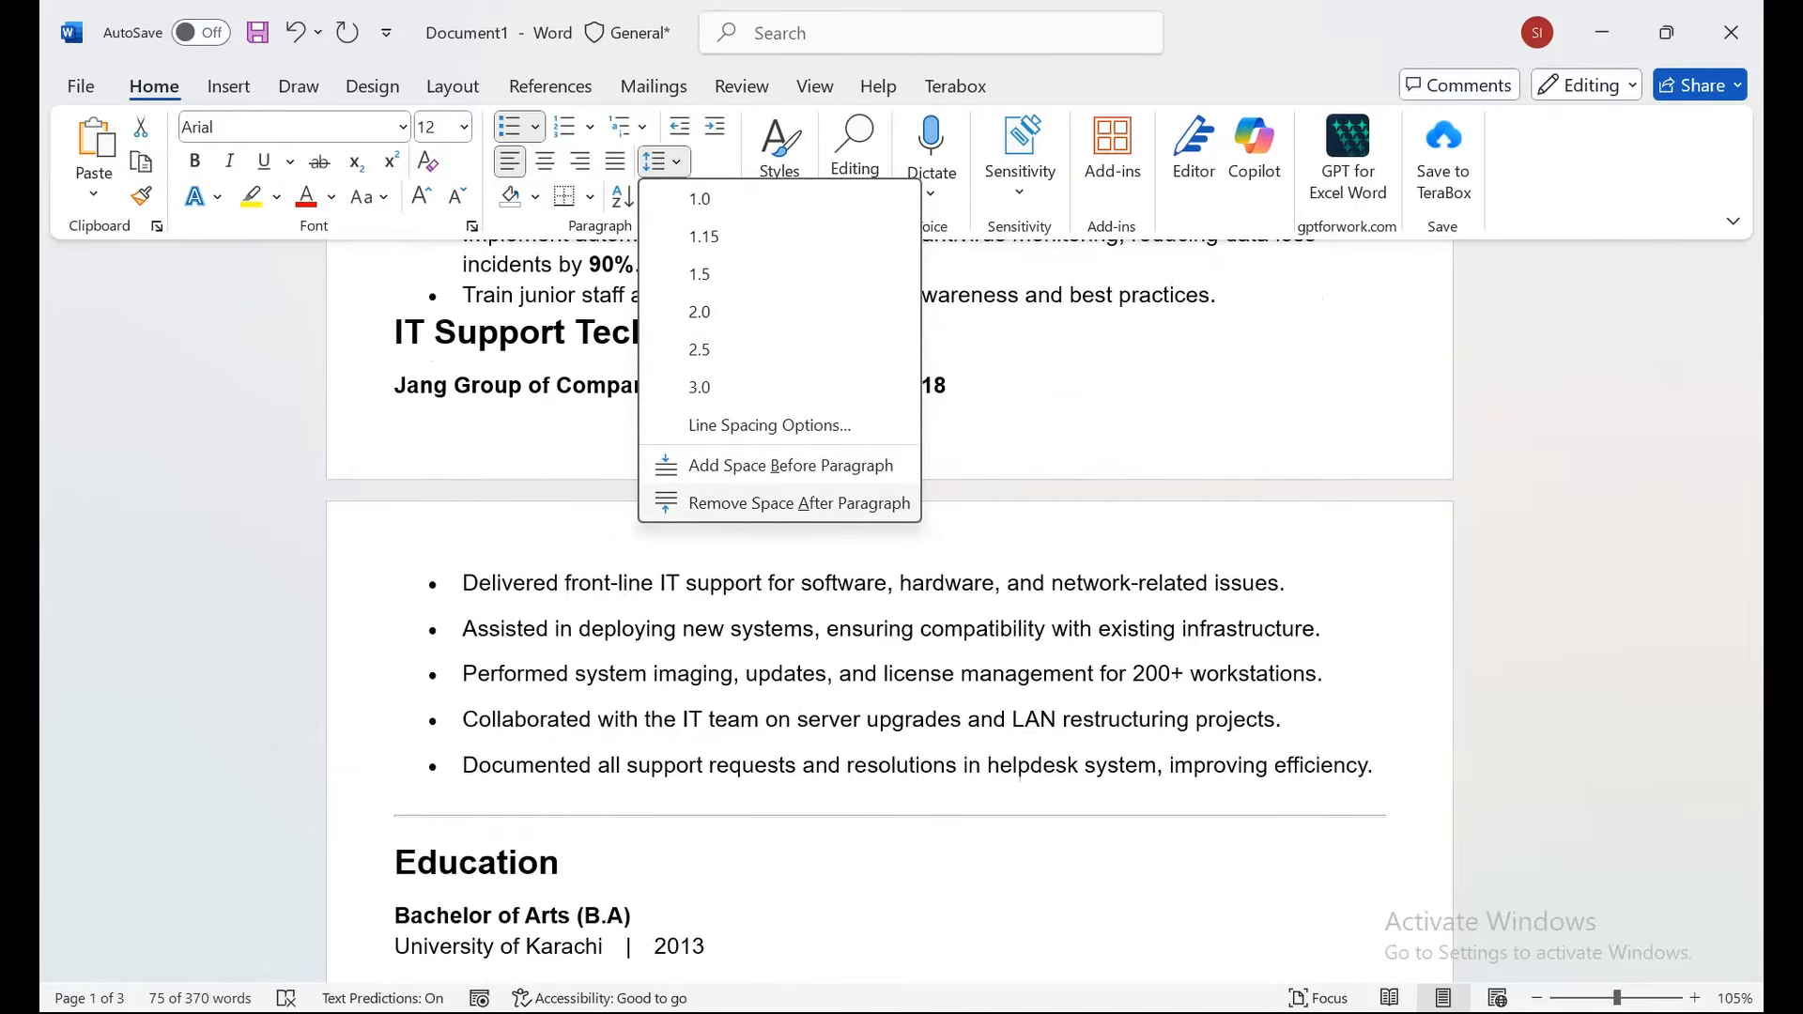
{"action": "left_click", "coordinate": [798, 503]}
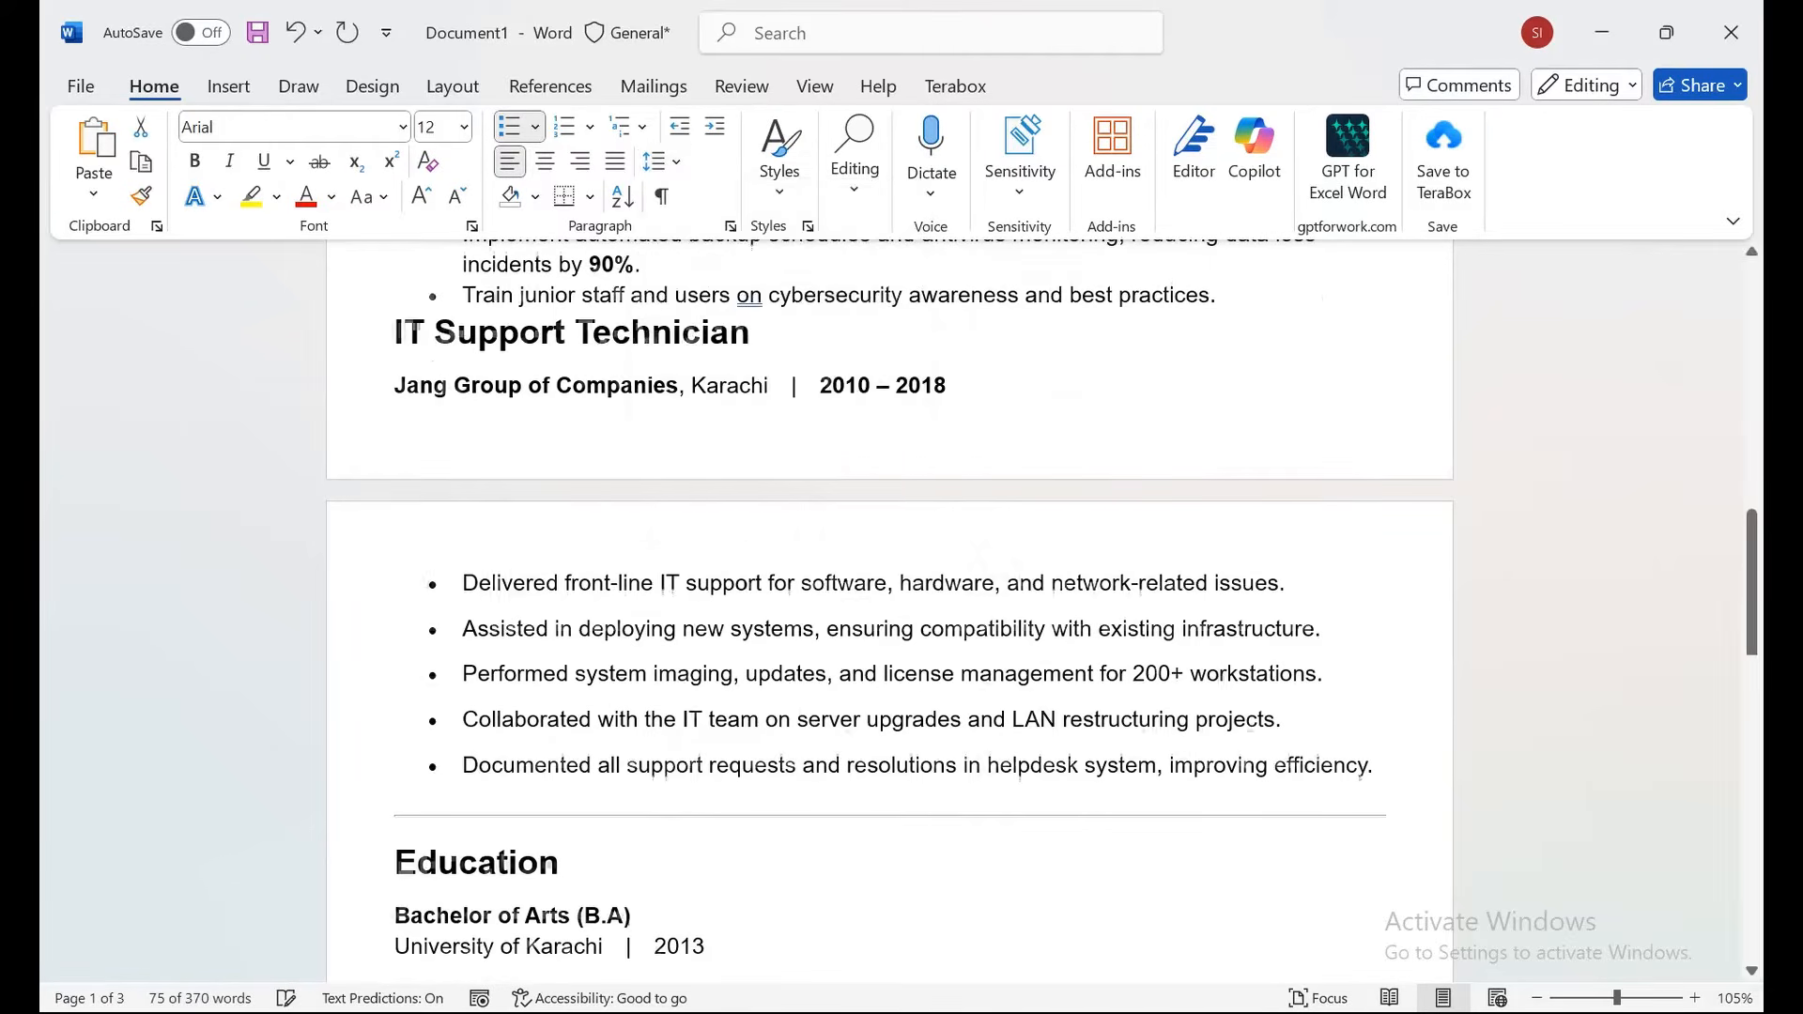
Push the IT Support Technician heading onto page 2 by adding two blank lines above it.
{"action": "scroll", "coordinate": [890, 610], "scroll_direction": "up", "scroll_amount": 6}
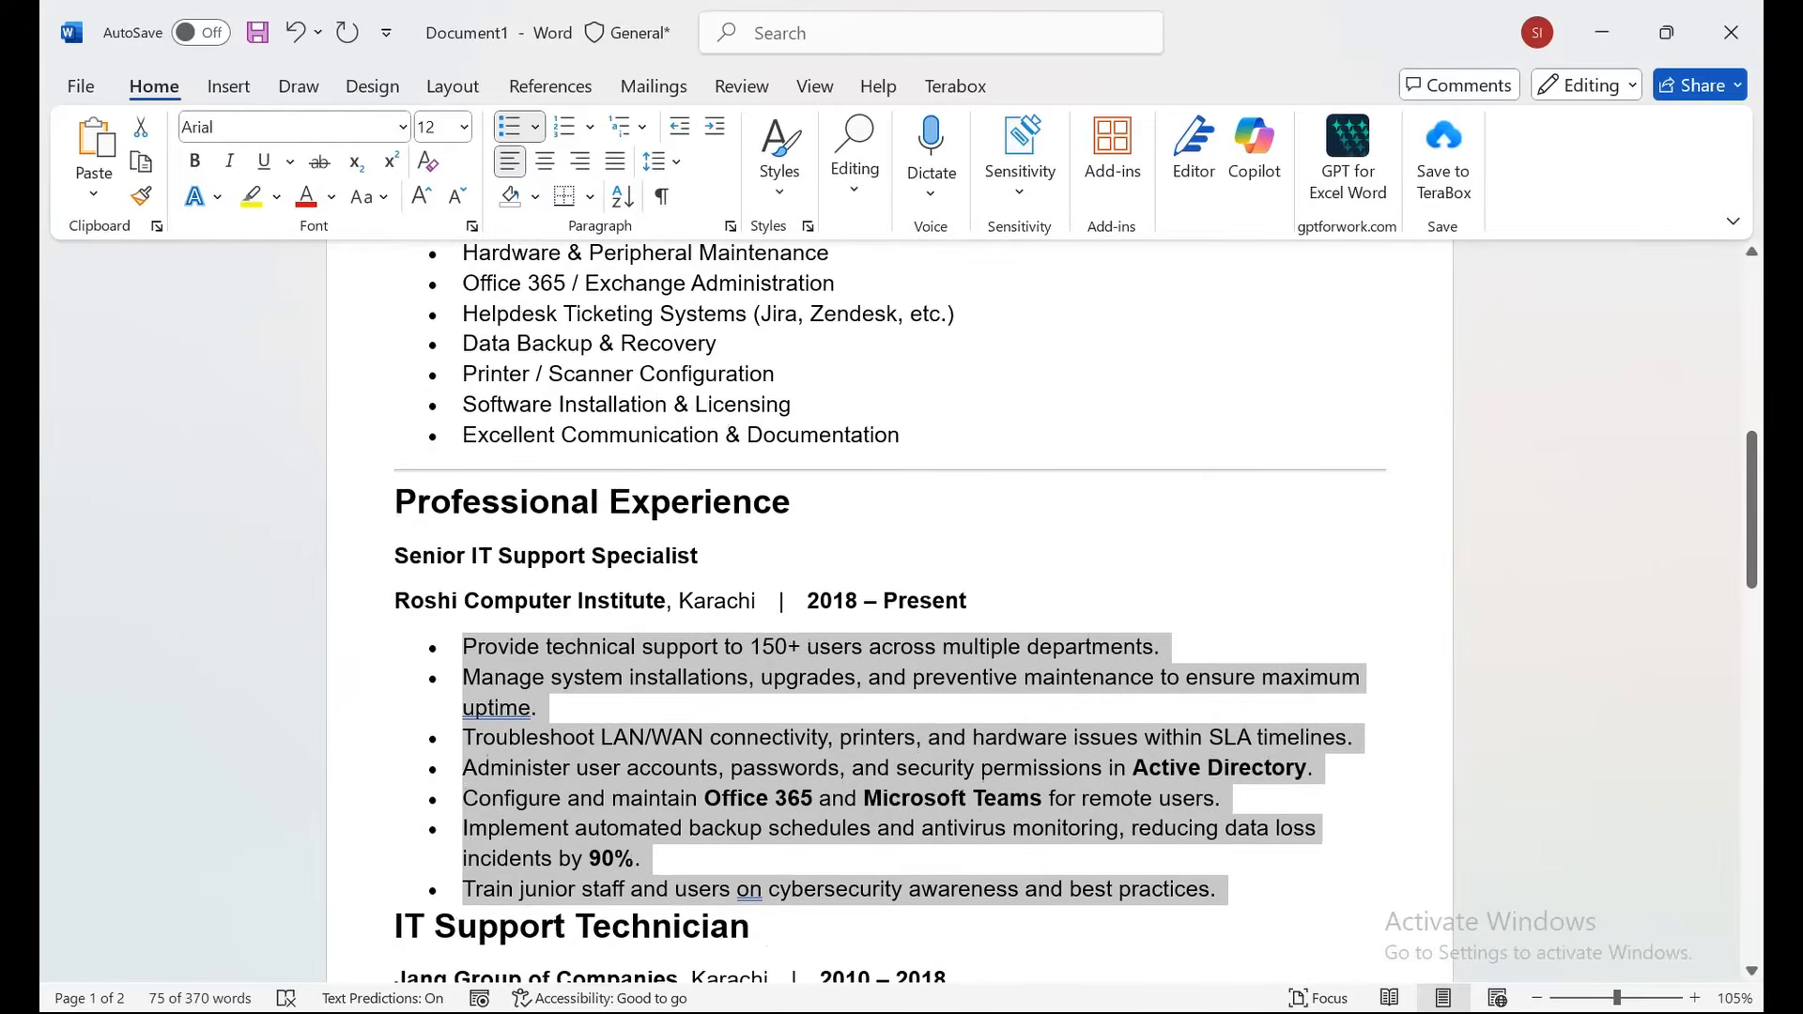
{"action": "left_click", "coordinate": [396, 927]}
{"action": "scroll", "coordinate": [889, 611], "scroll_direction": "down", "scroll_amount": 3}
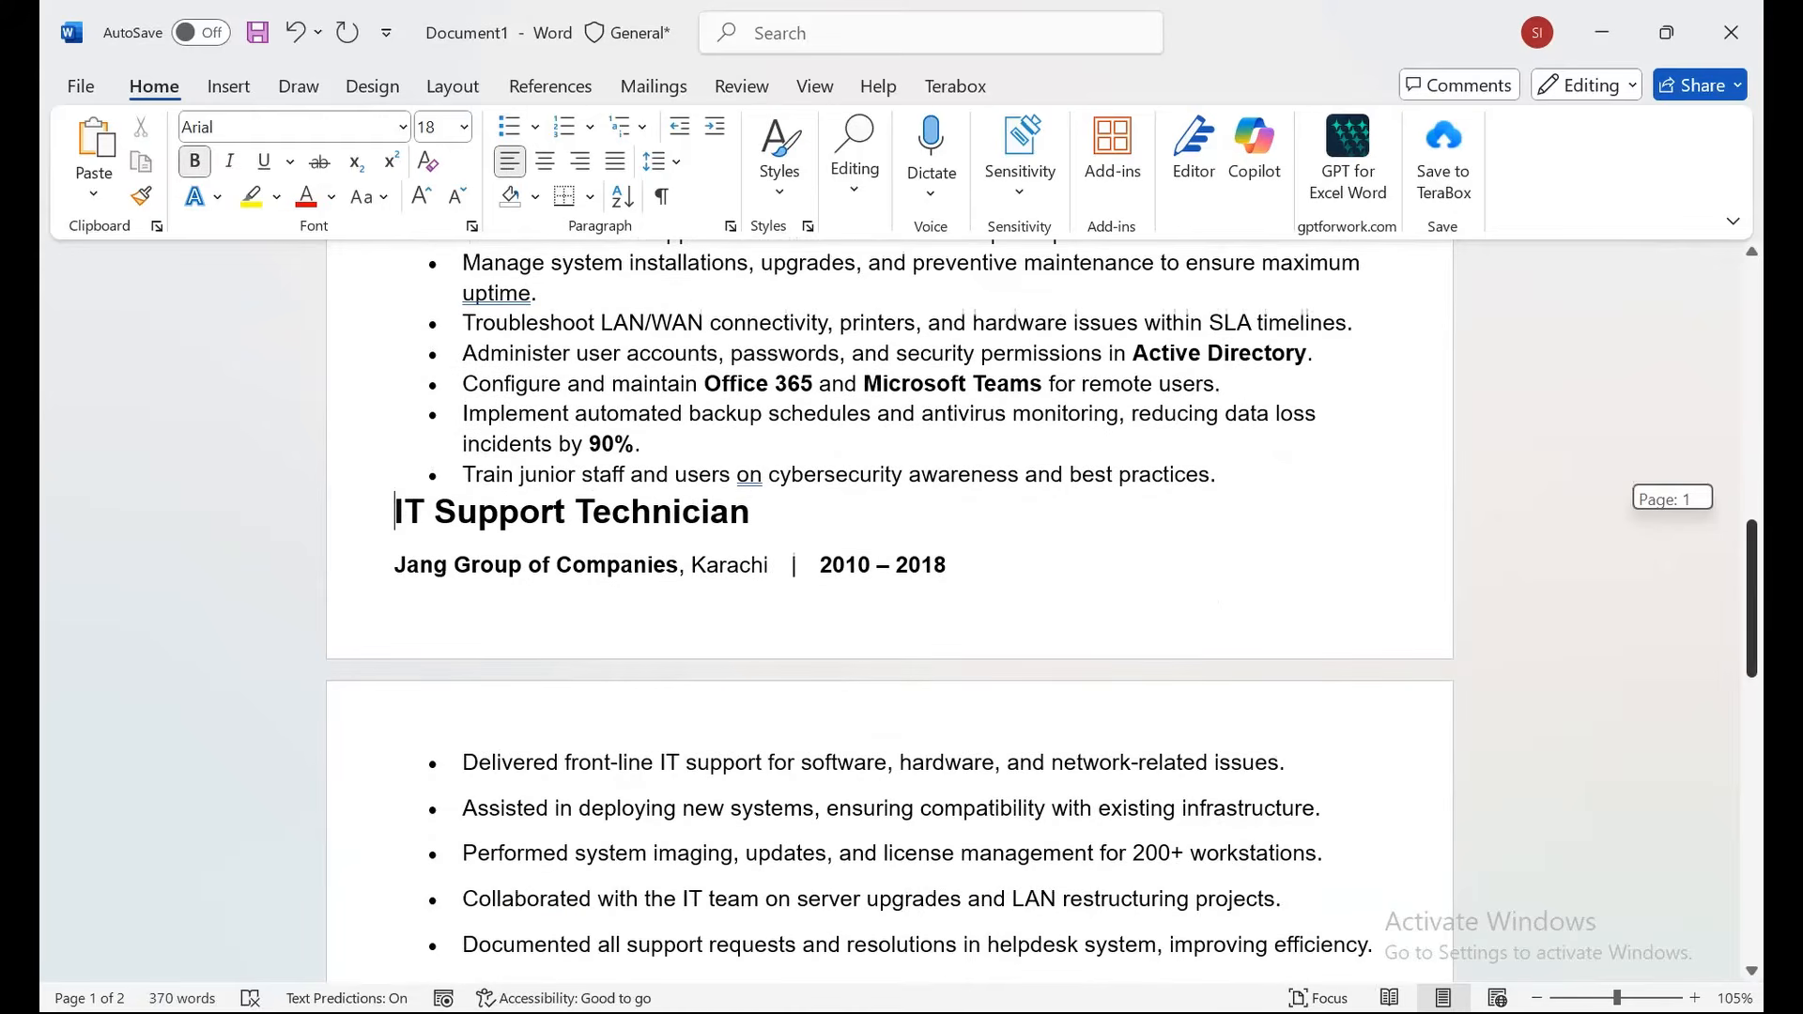
{"action": "key", "text": "Return"}
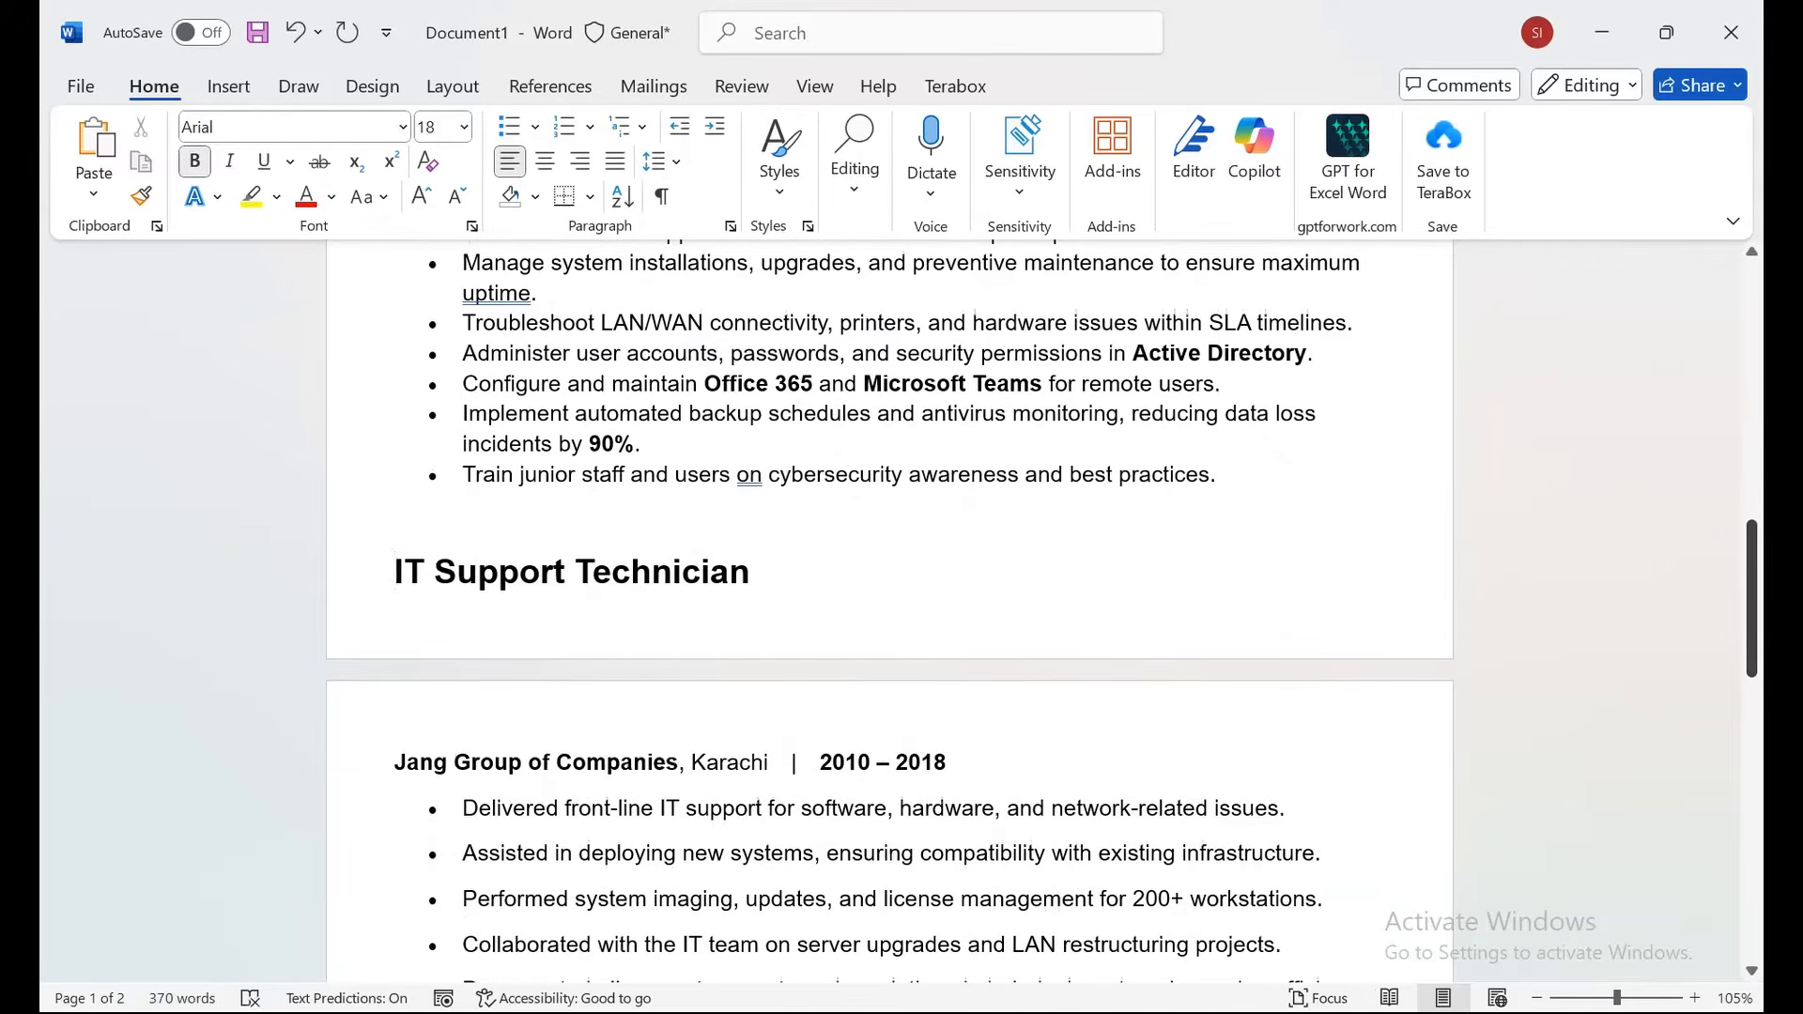
{"action": "key", "text": "Return"}
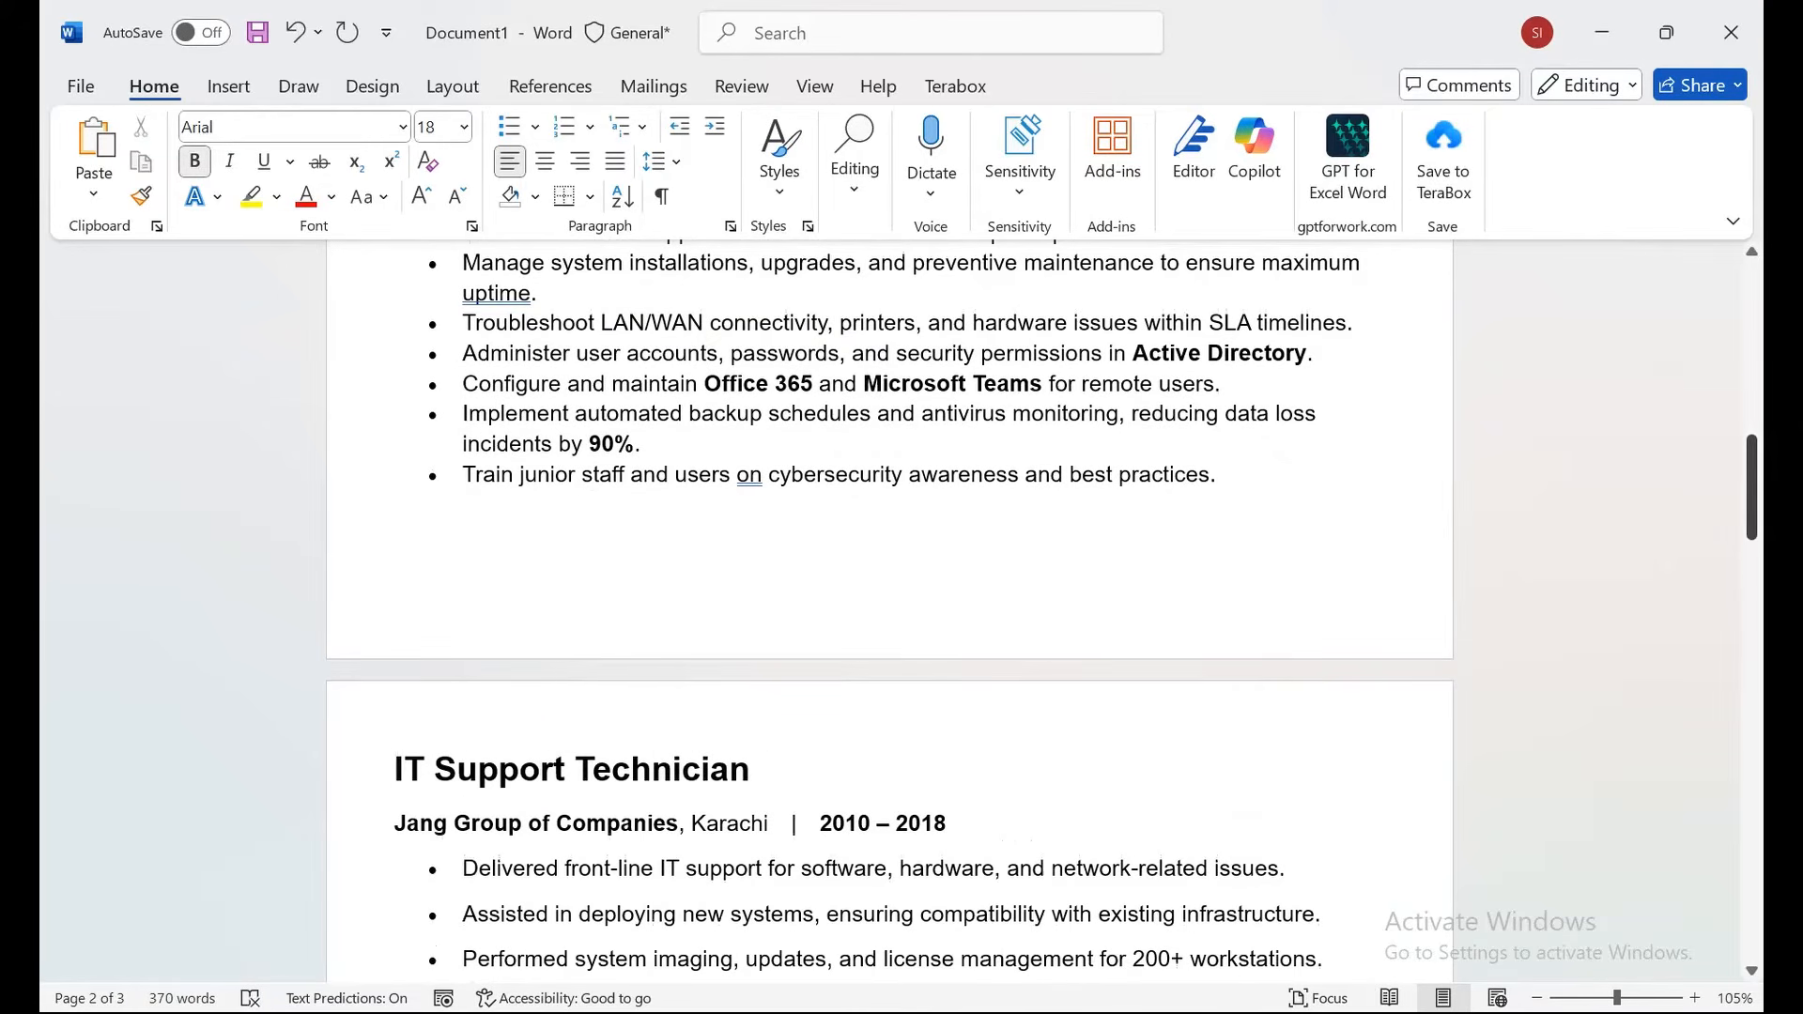
{"action": "scroll", "coordinate": [889, 610], "scroll_direction": "down", "scroll_amount": 3}
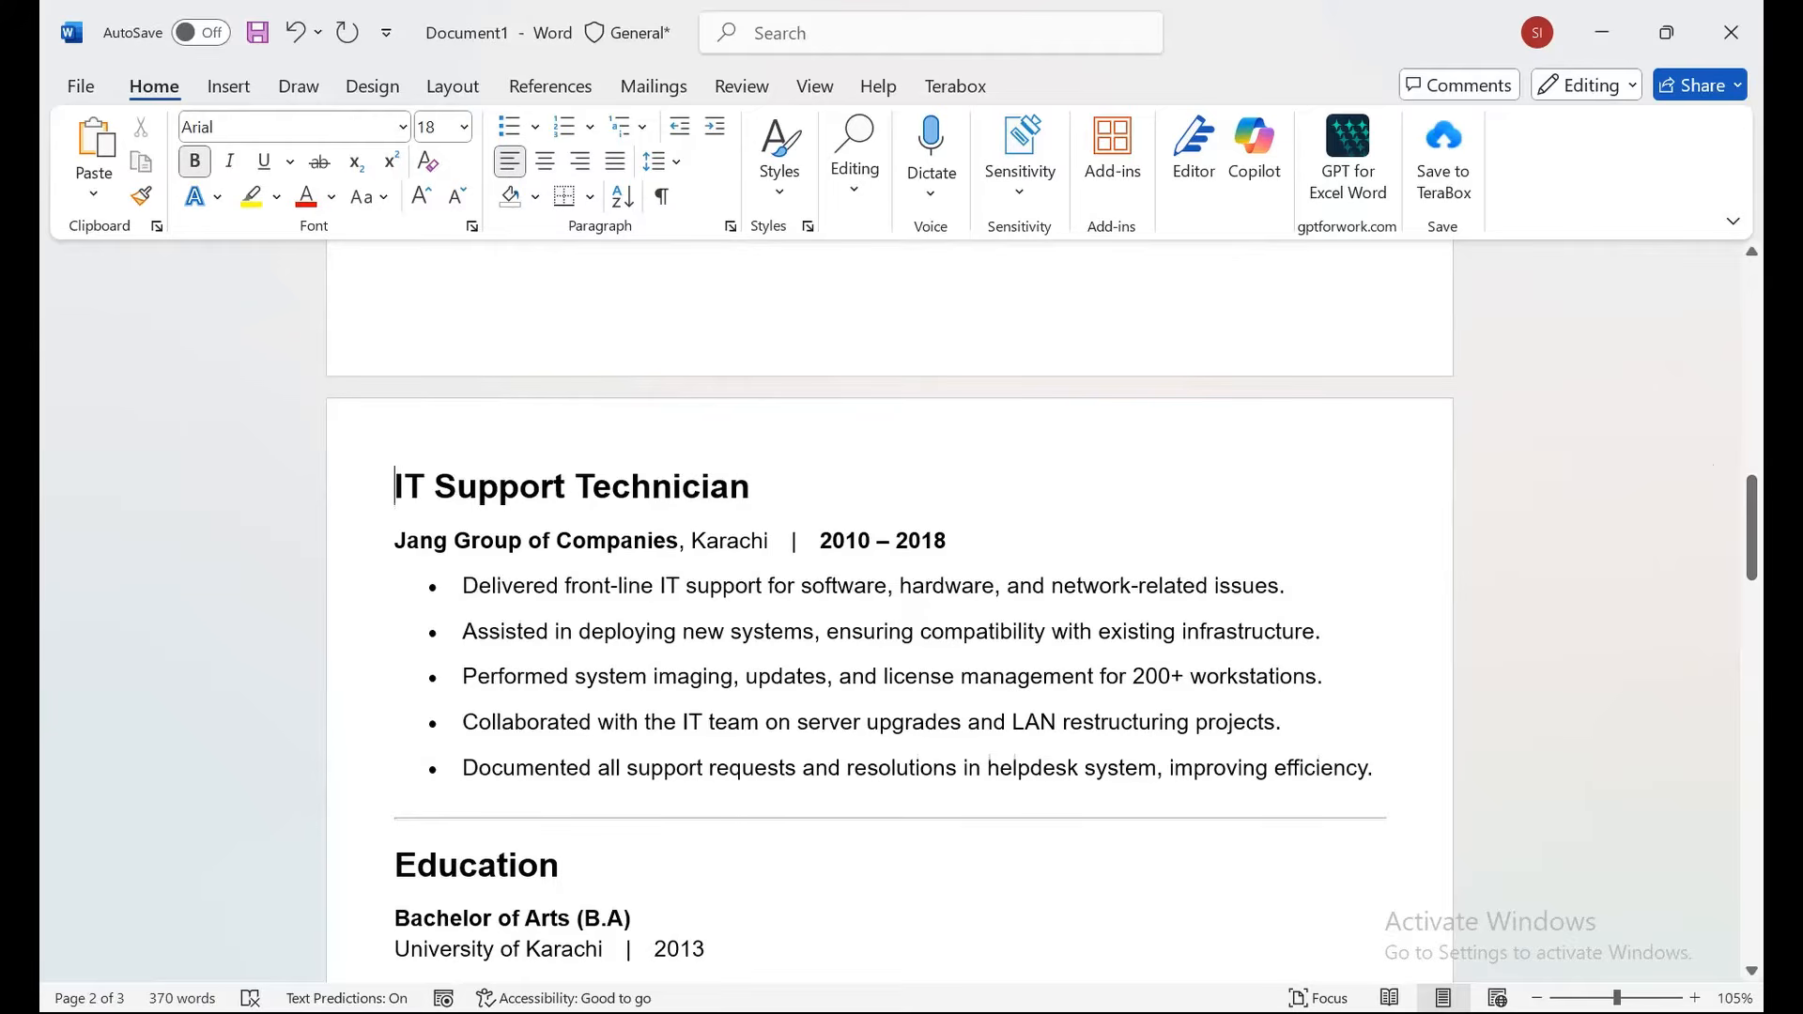
{"action": "left_click_drag", "start_coordinate": [462, 585], "coordinate": [1285, 723]}
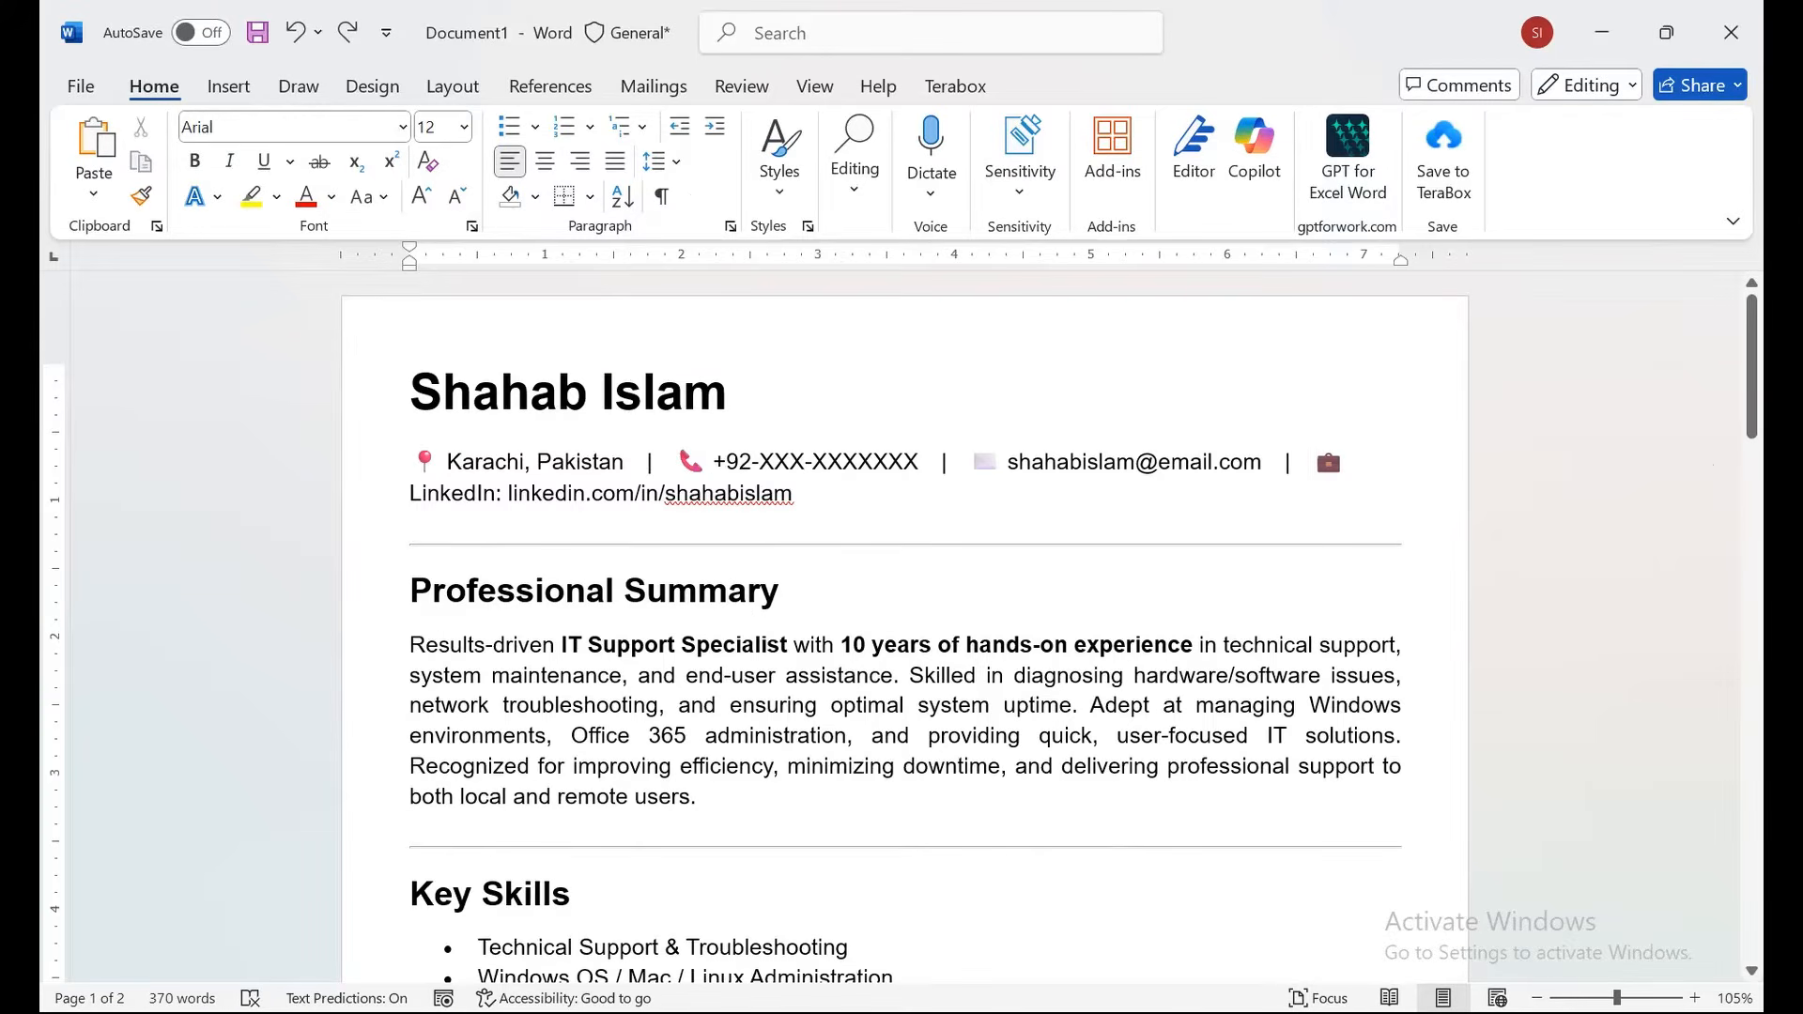
Replace the XXX placeholder after +92- in the contact line with the real phone number.
{"action": "key", "text": "ctrl+shift+Left"}
{"action": "key", "text": "ctrl+shift+Left"}
{"action": "key", "text": "ctrl+shift+Left"}
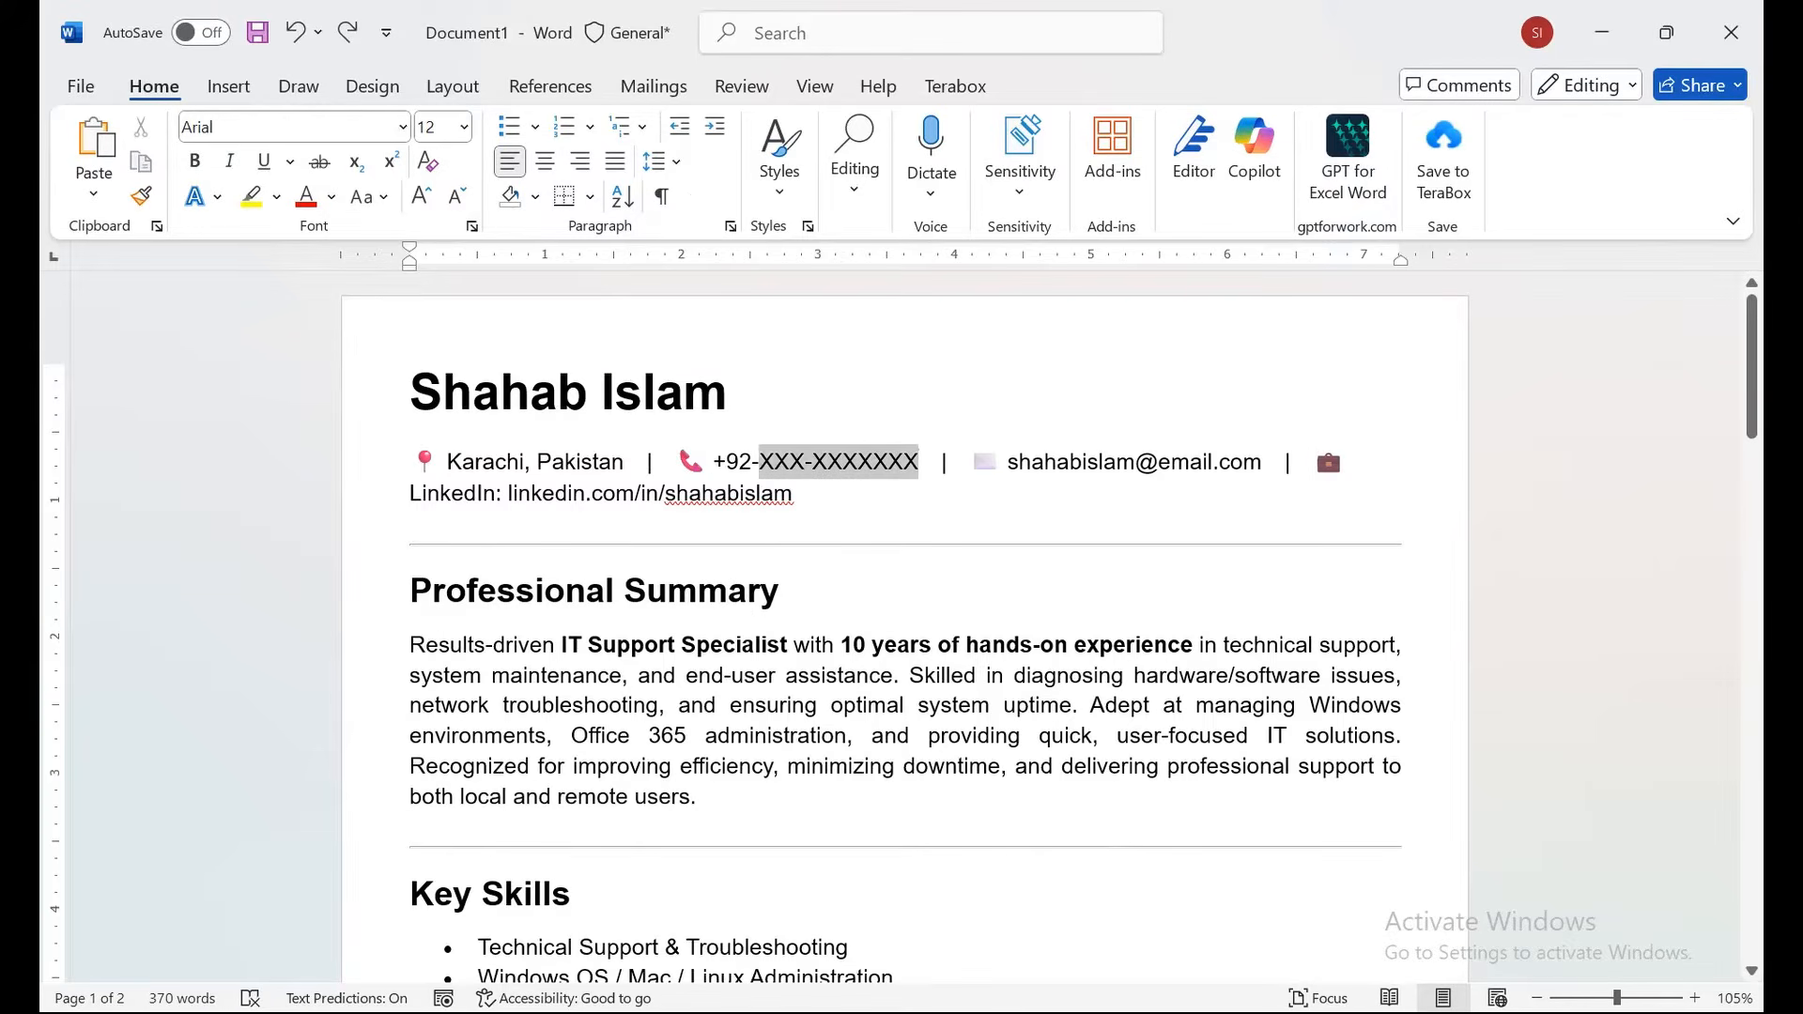
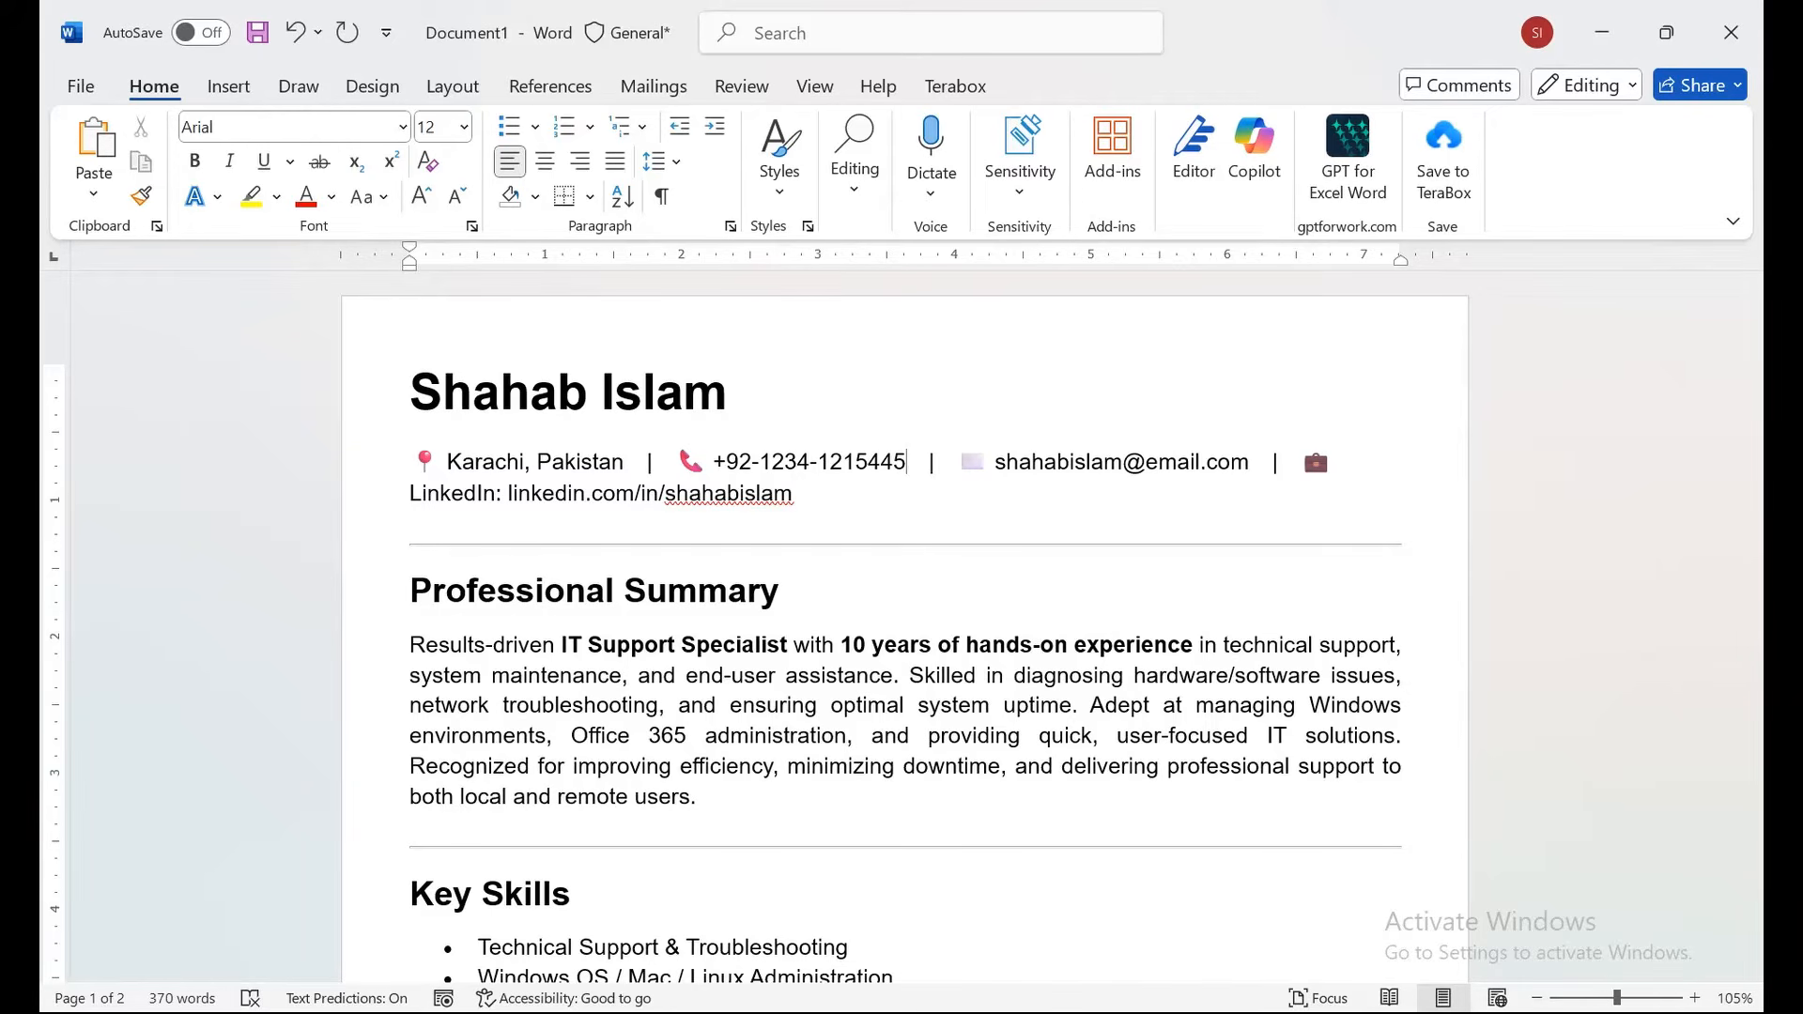
{"action": "left_click", "coordinate": [894, 462]}
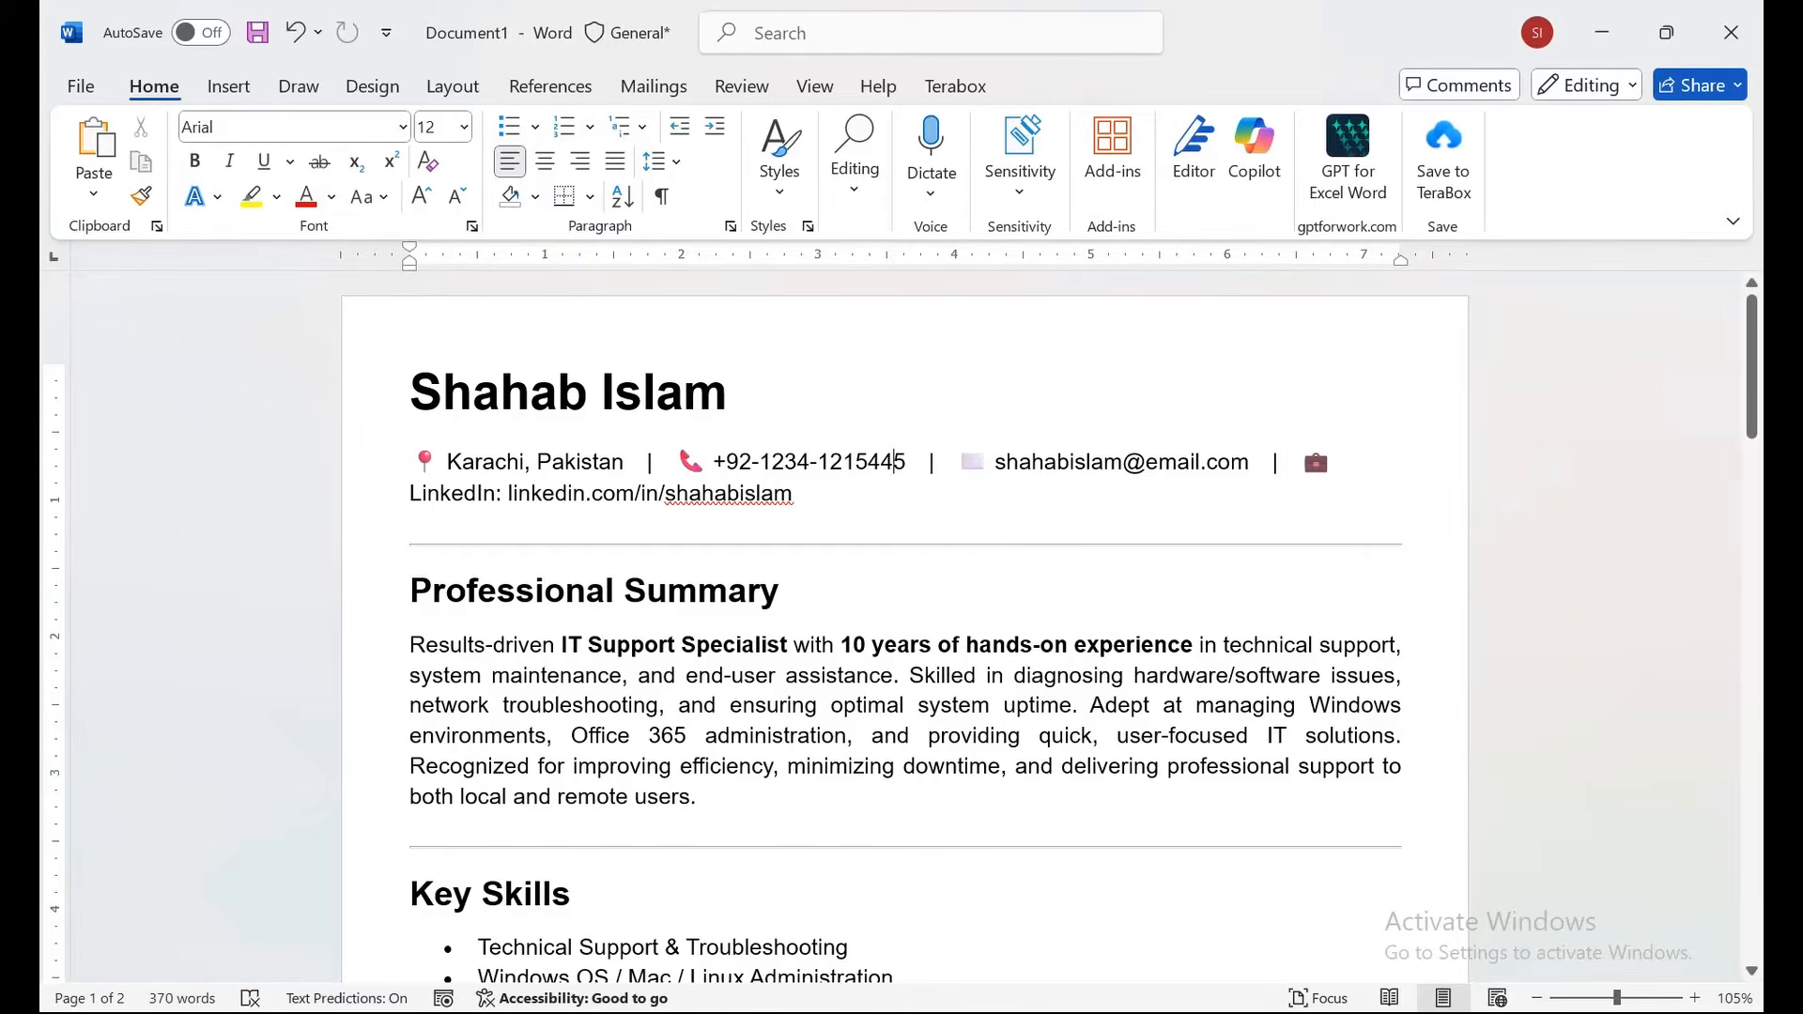
{"action": "left_click_drag", "start_coordinate": [1753, 366], "coordinate": [1752, 434]}
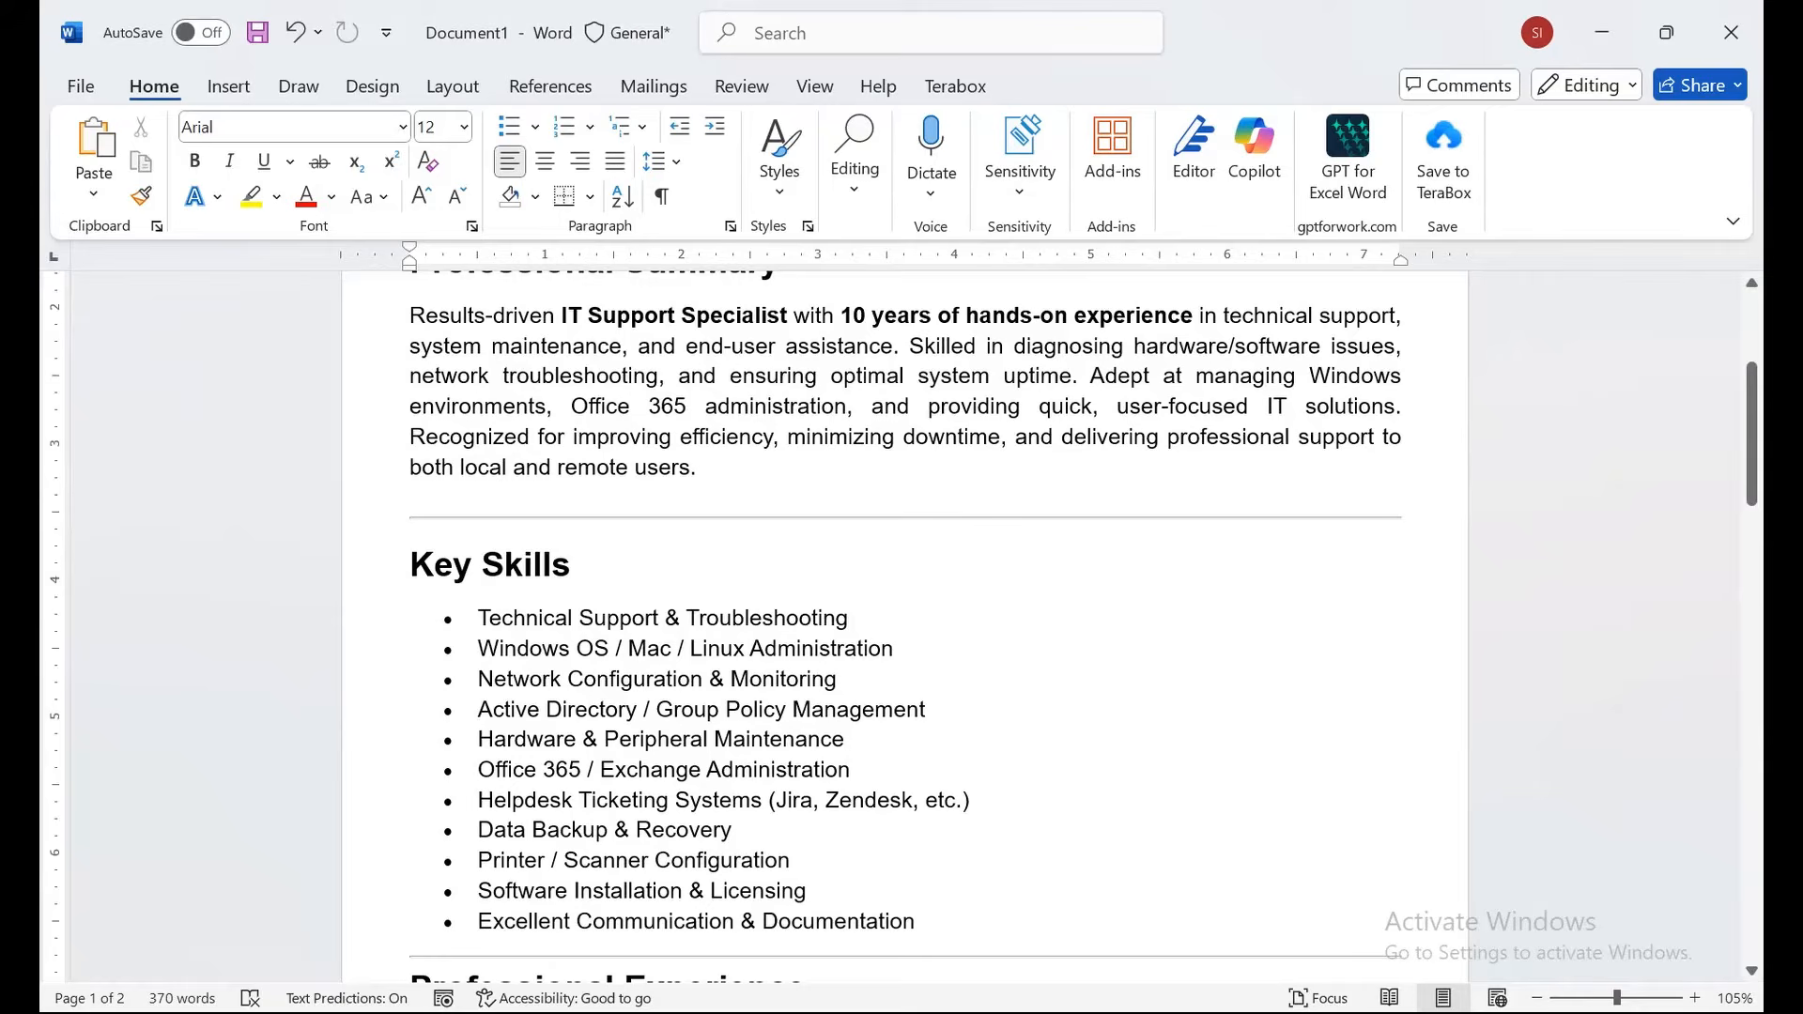
{"action": "left_click_drag", "start_coordinate": [1753, 447], "coordinate": [1752, 552]}
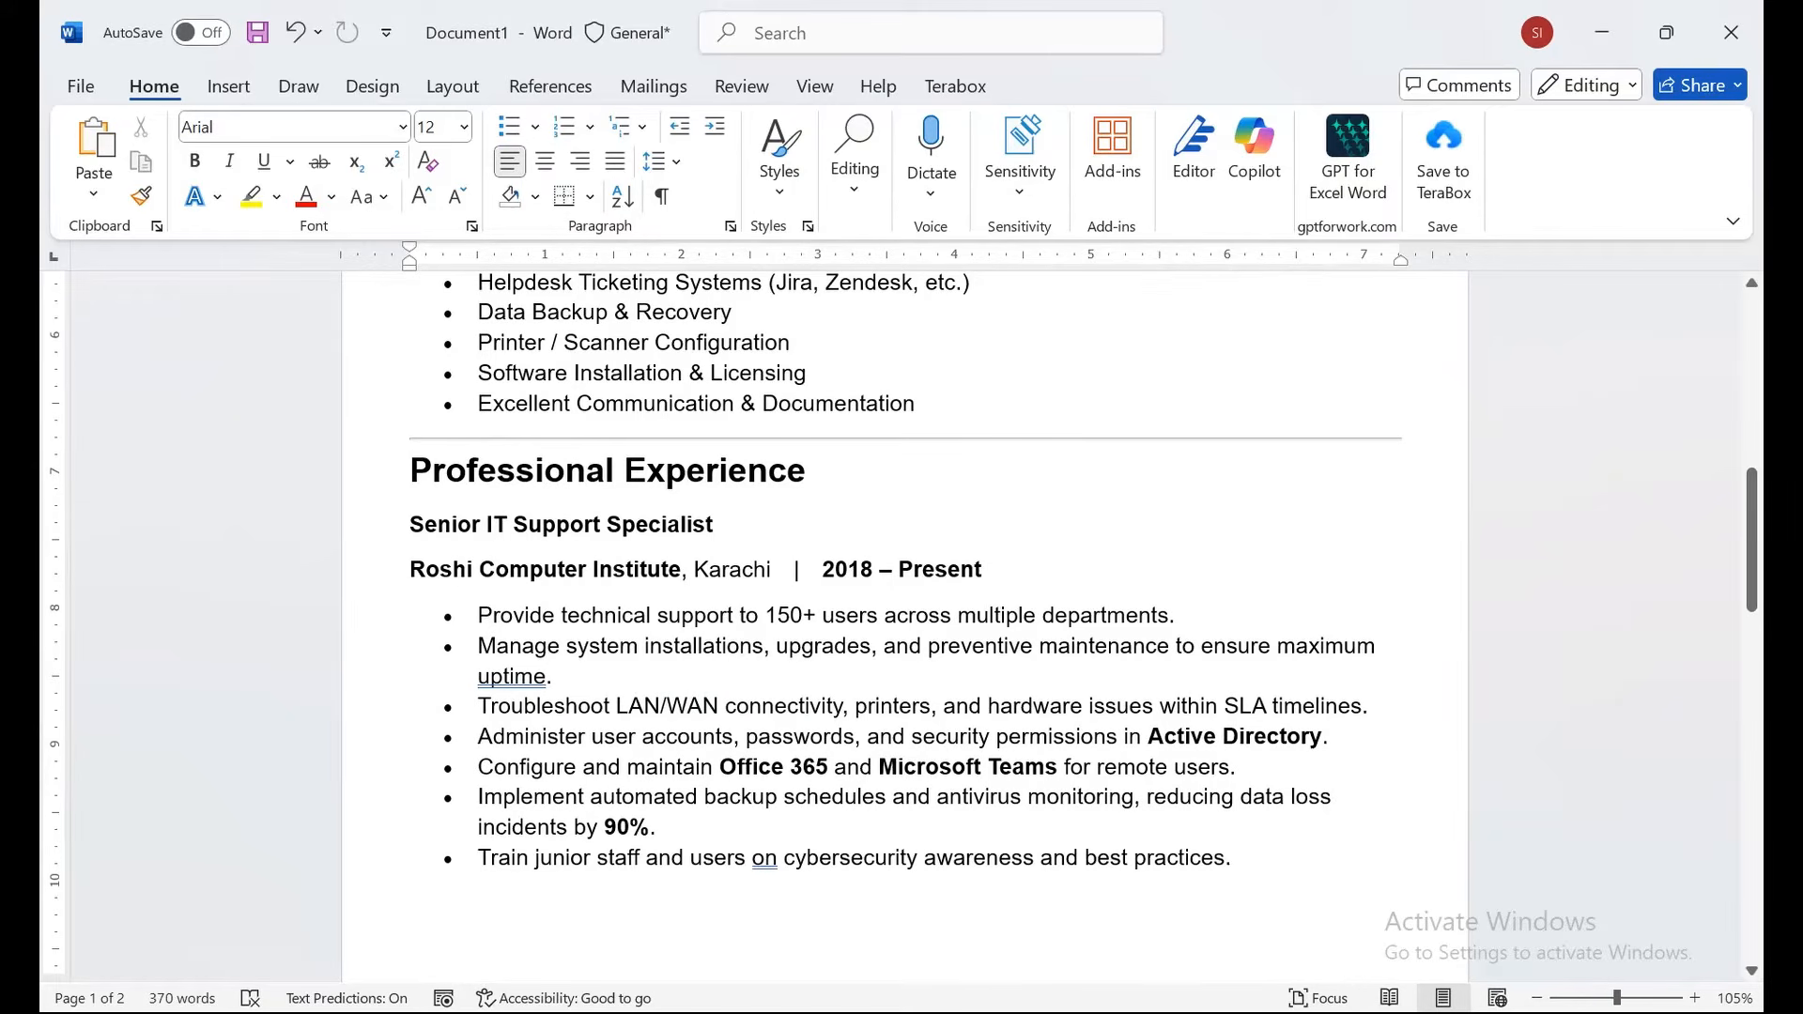
{"action": "left_click_drag", "start_coordinate": [1753, 553], "coordinate": [1752, 680]}
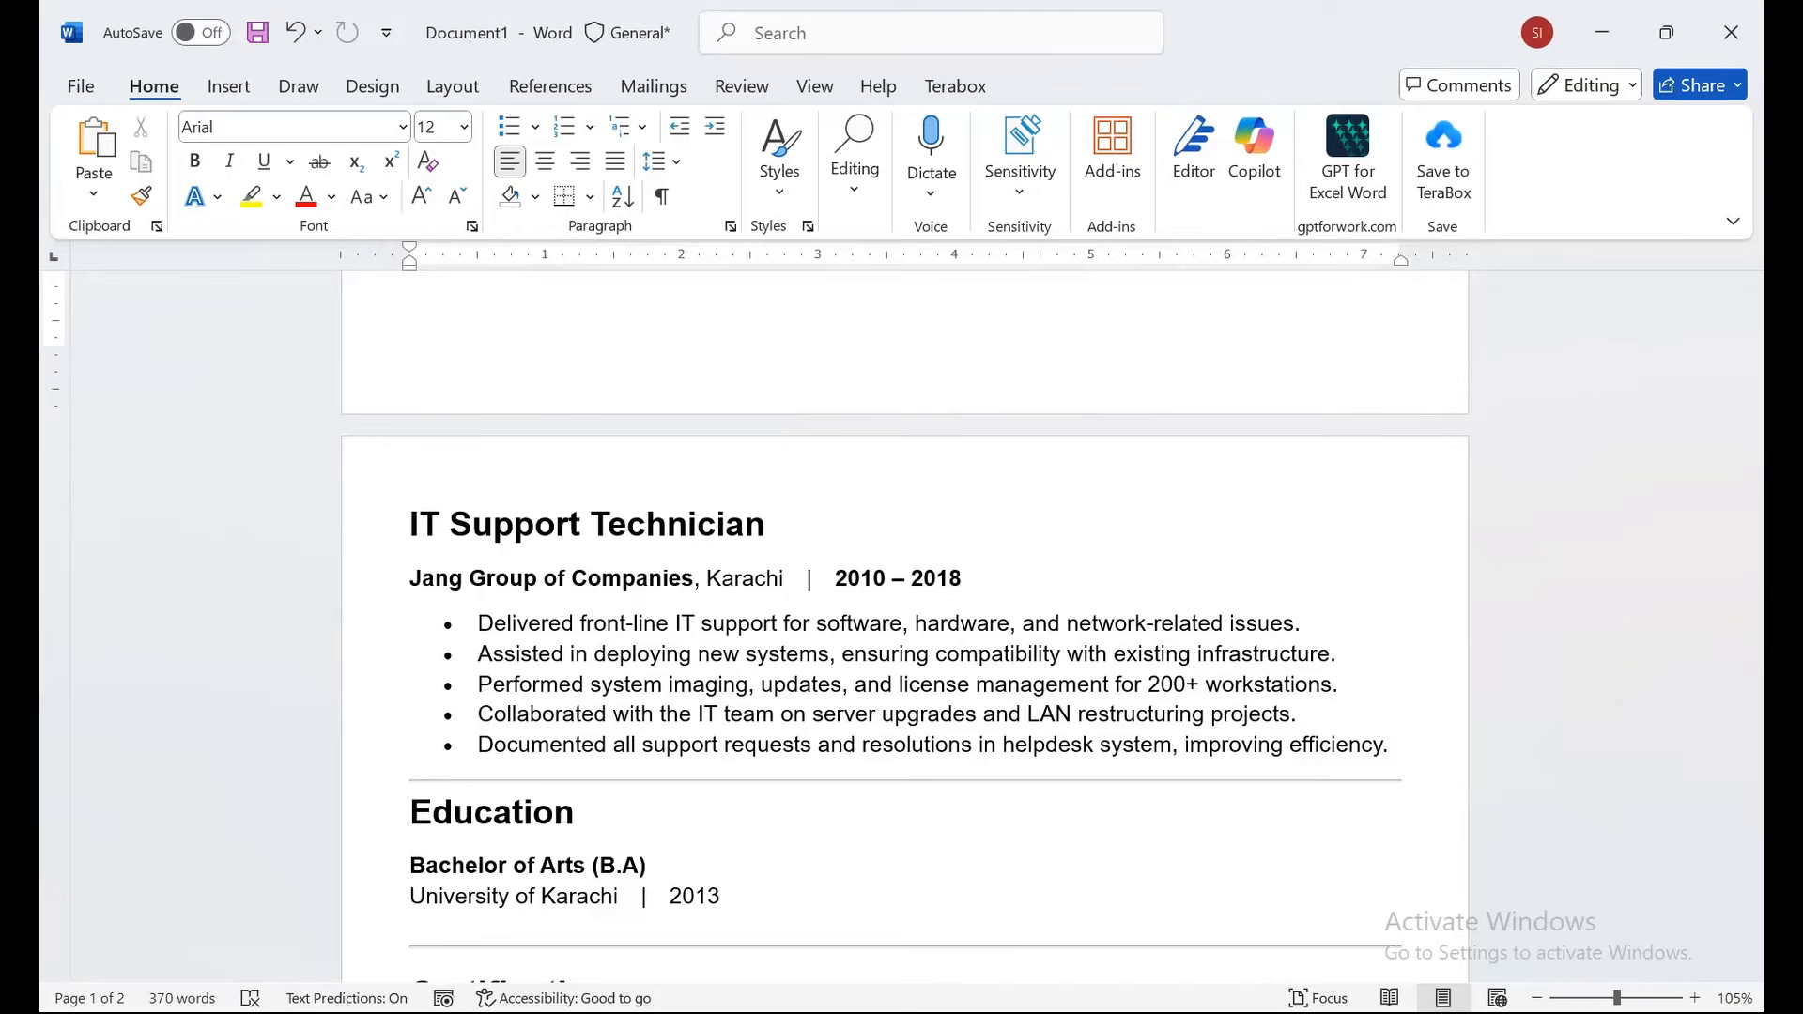
In the Save As dialog, set the file type to PDF and the save location to Documents.
{"action": "left_click", "coordinate": [81, 86]}
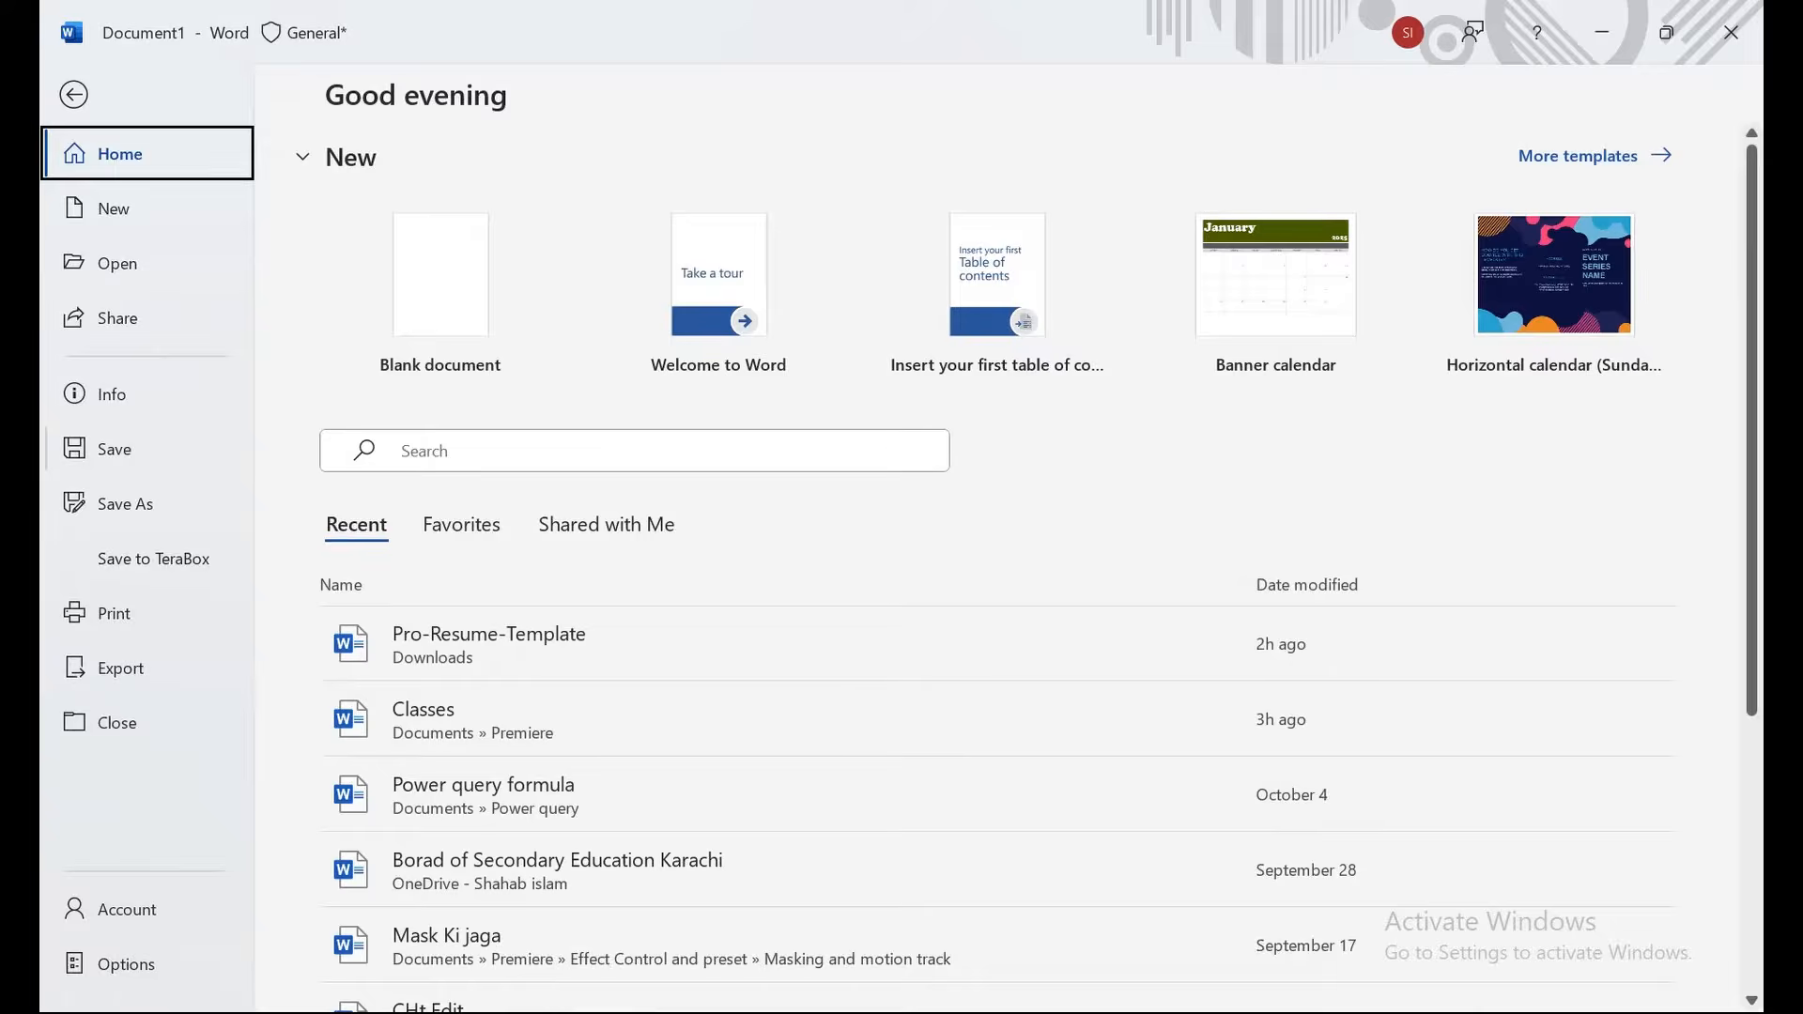
{"action": "left_click", "coordinate": [125, 504]}
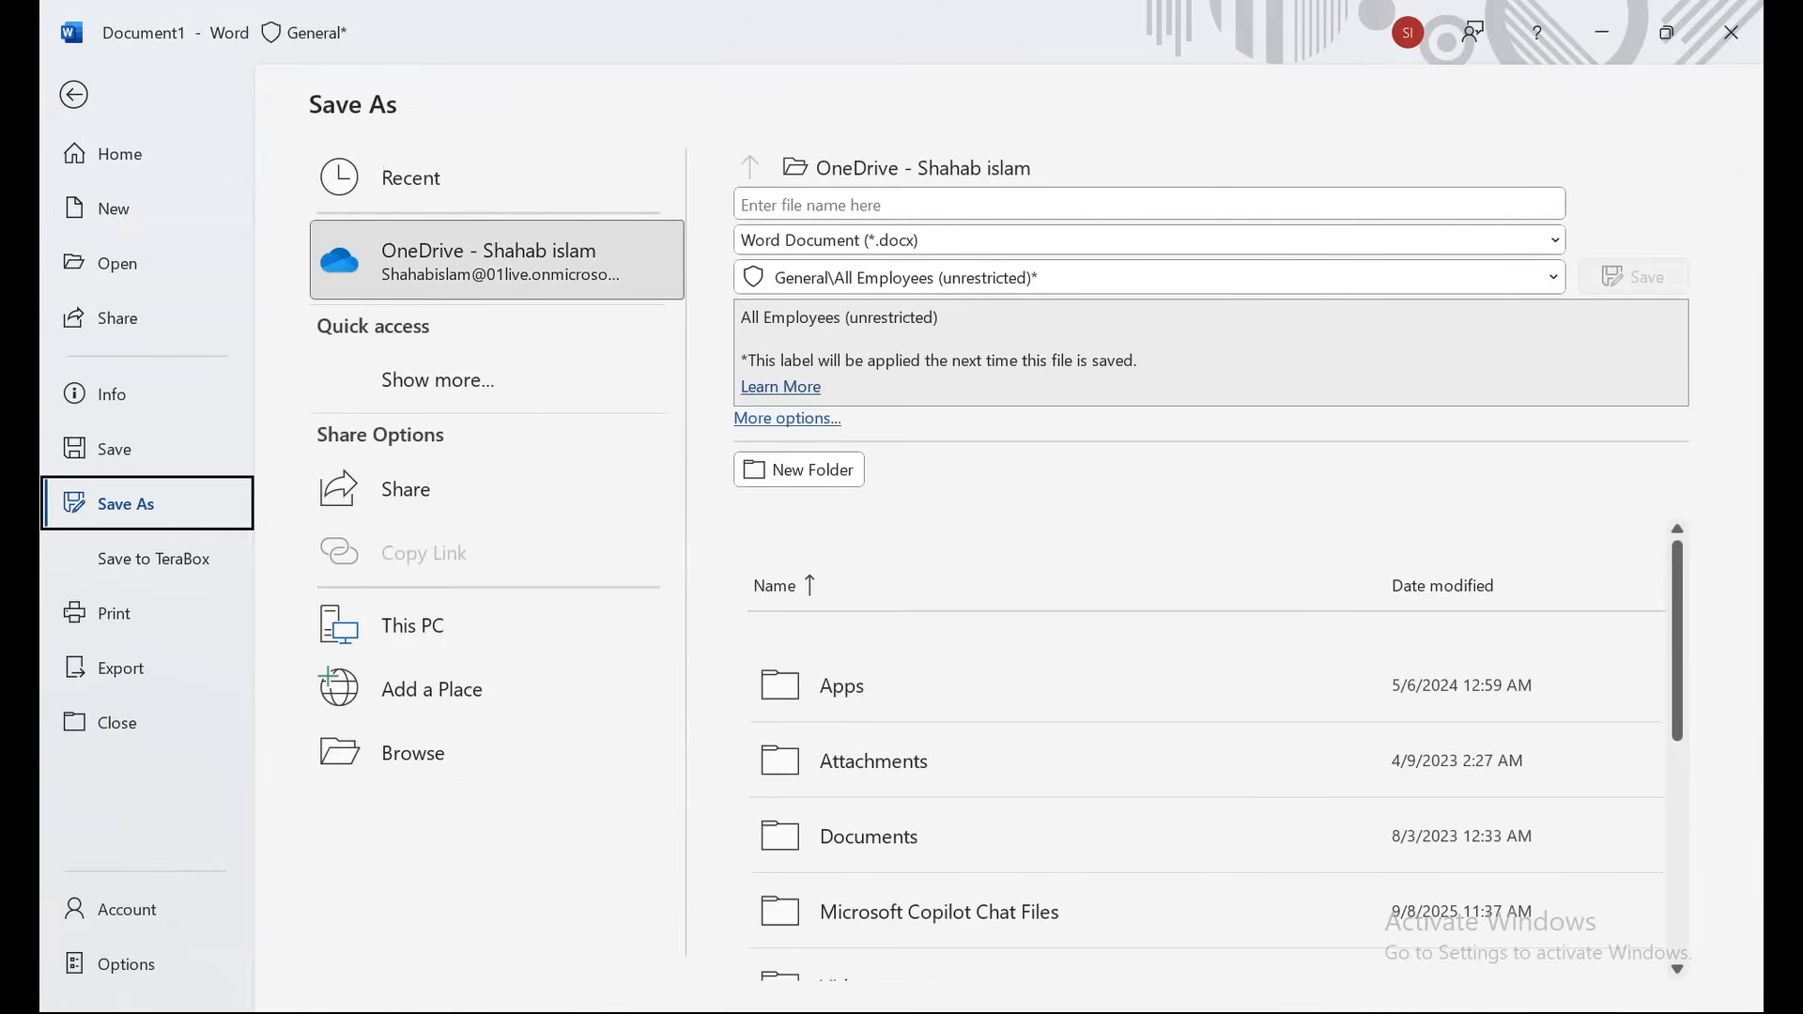
{"action": "left_click", "coordinate": [413, 752]}
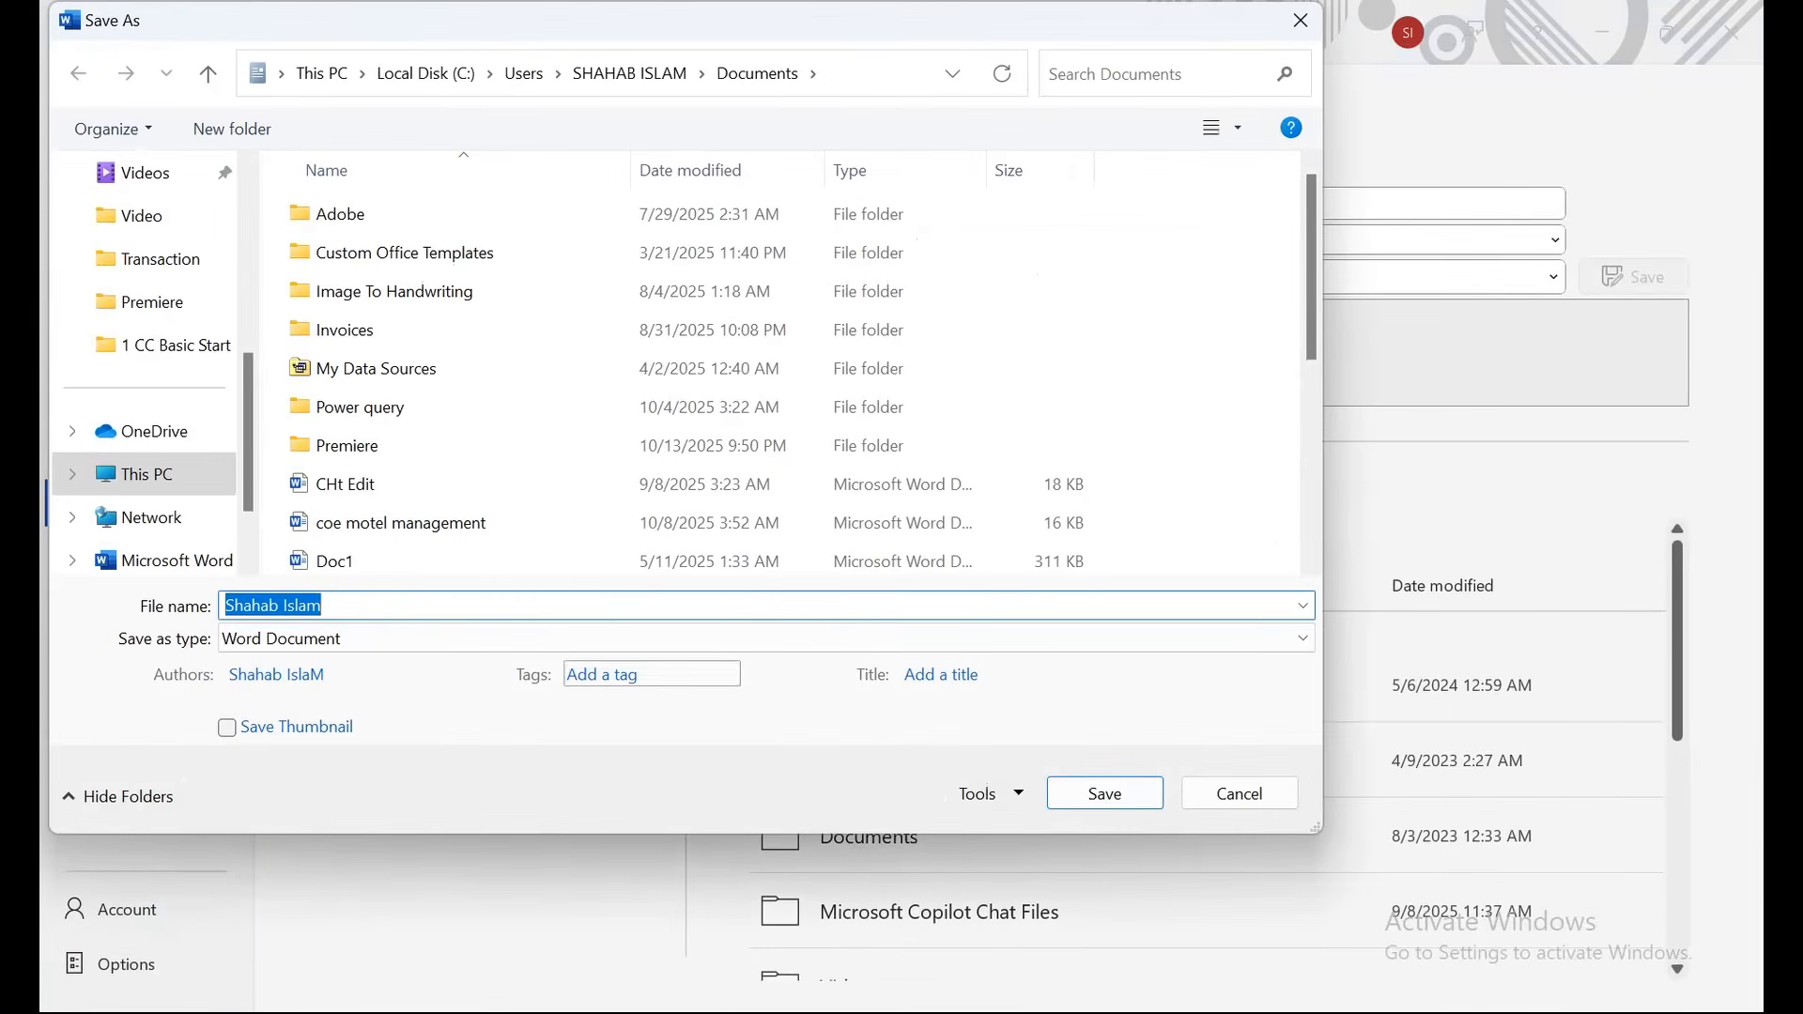
{"action": "left_click_drag", "start_coordinate": [657, 20], "coordinate": [832, 37]}
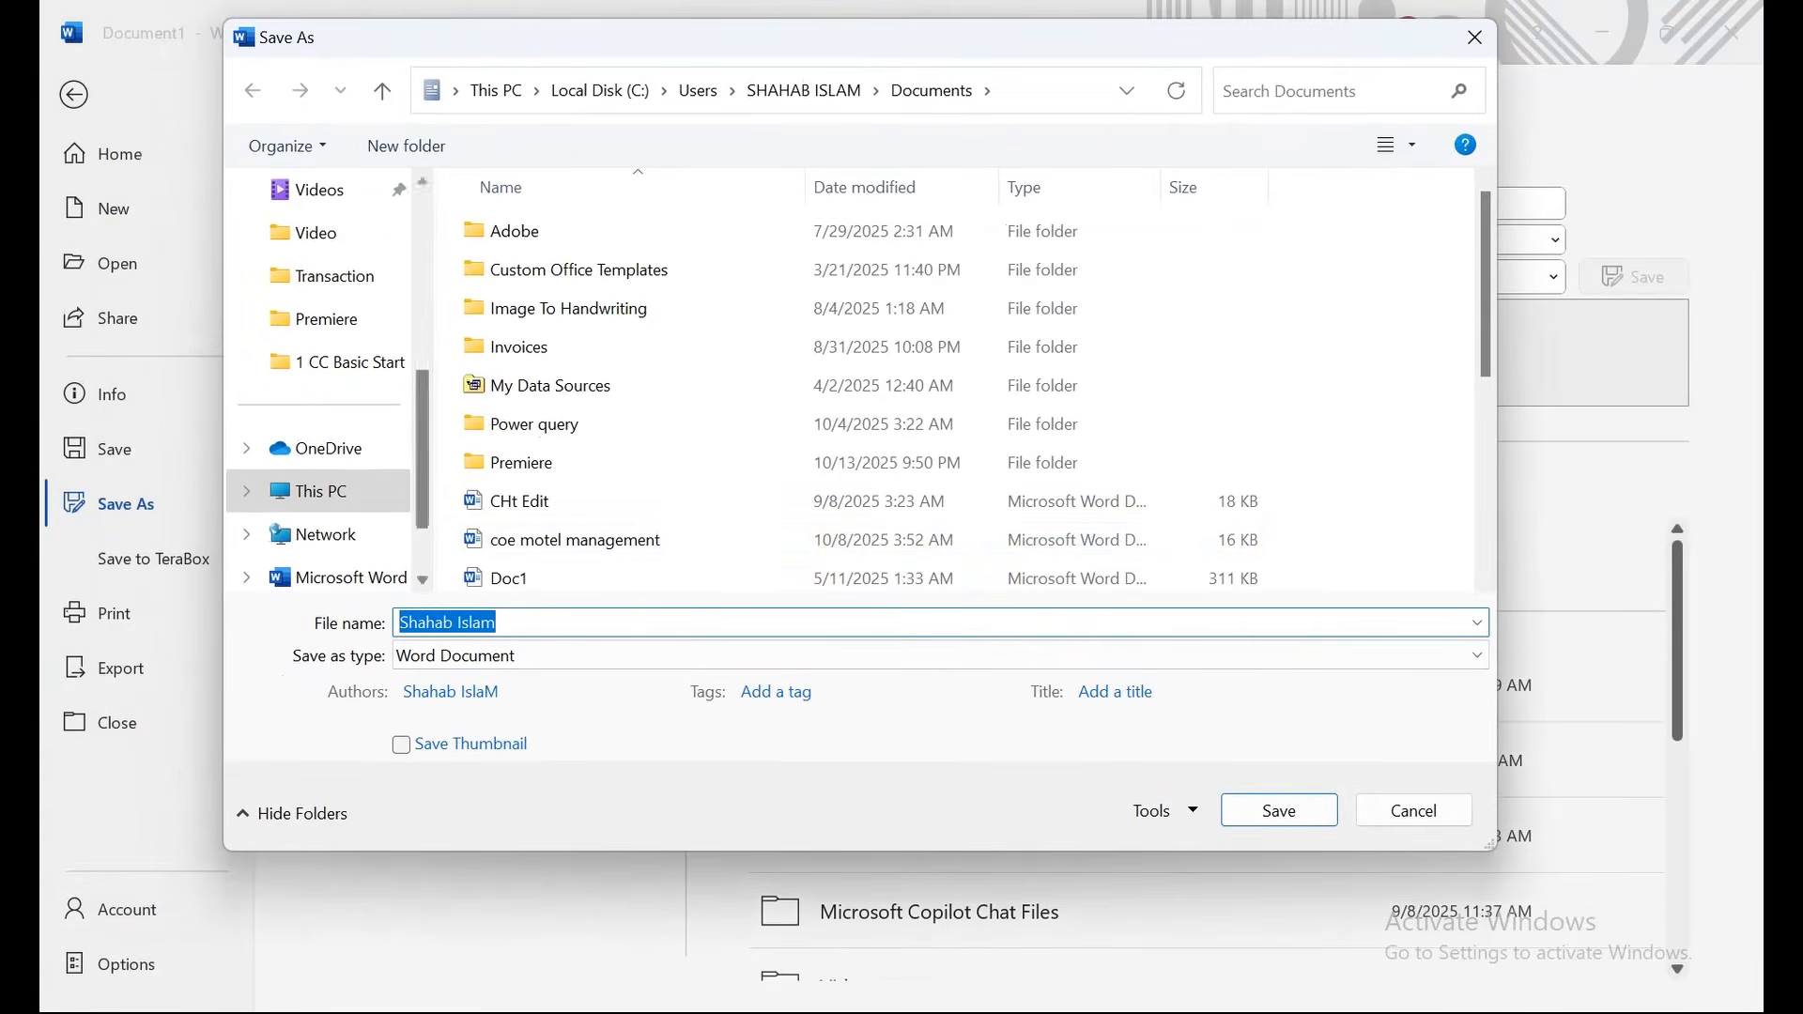
{"action": "left_click", "coordinate": [939, 655]}
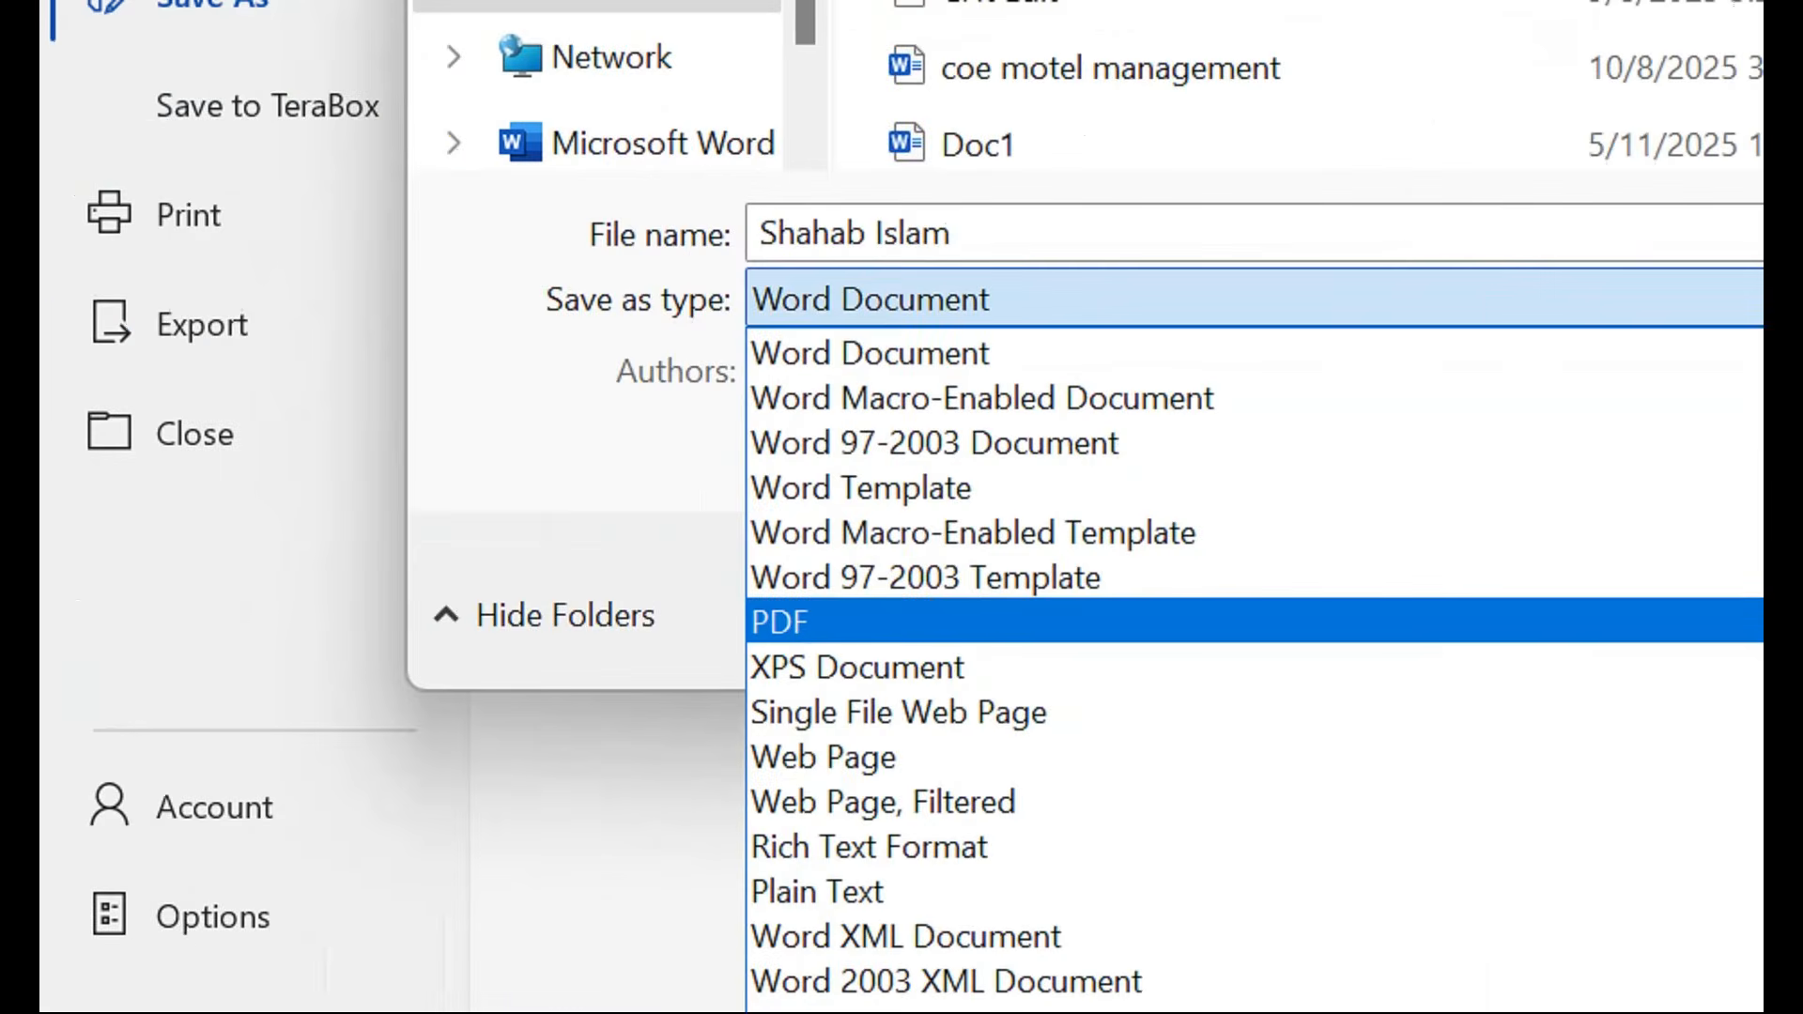
{"action": "left_click", "coordinate": [781, 622]}
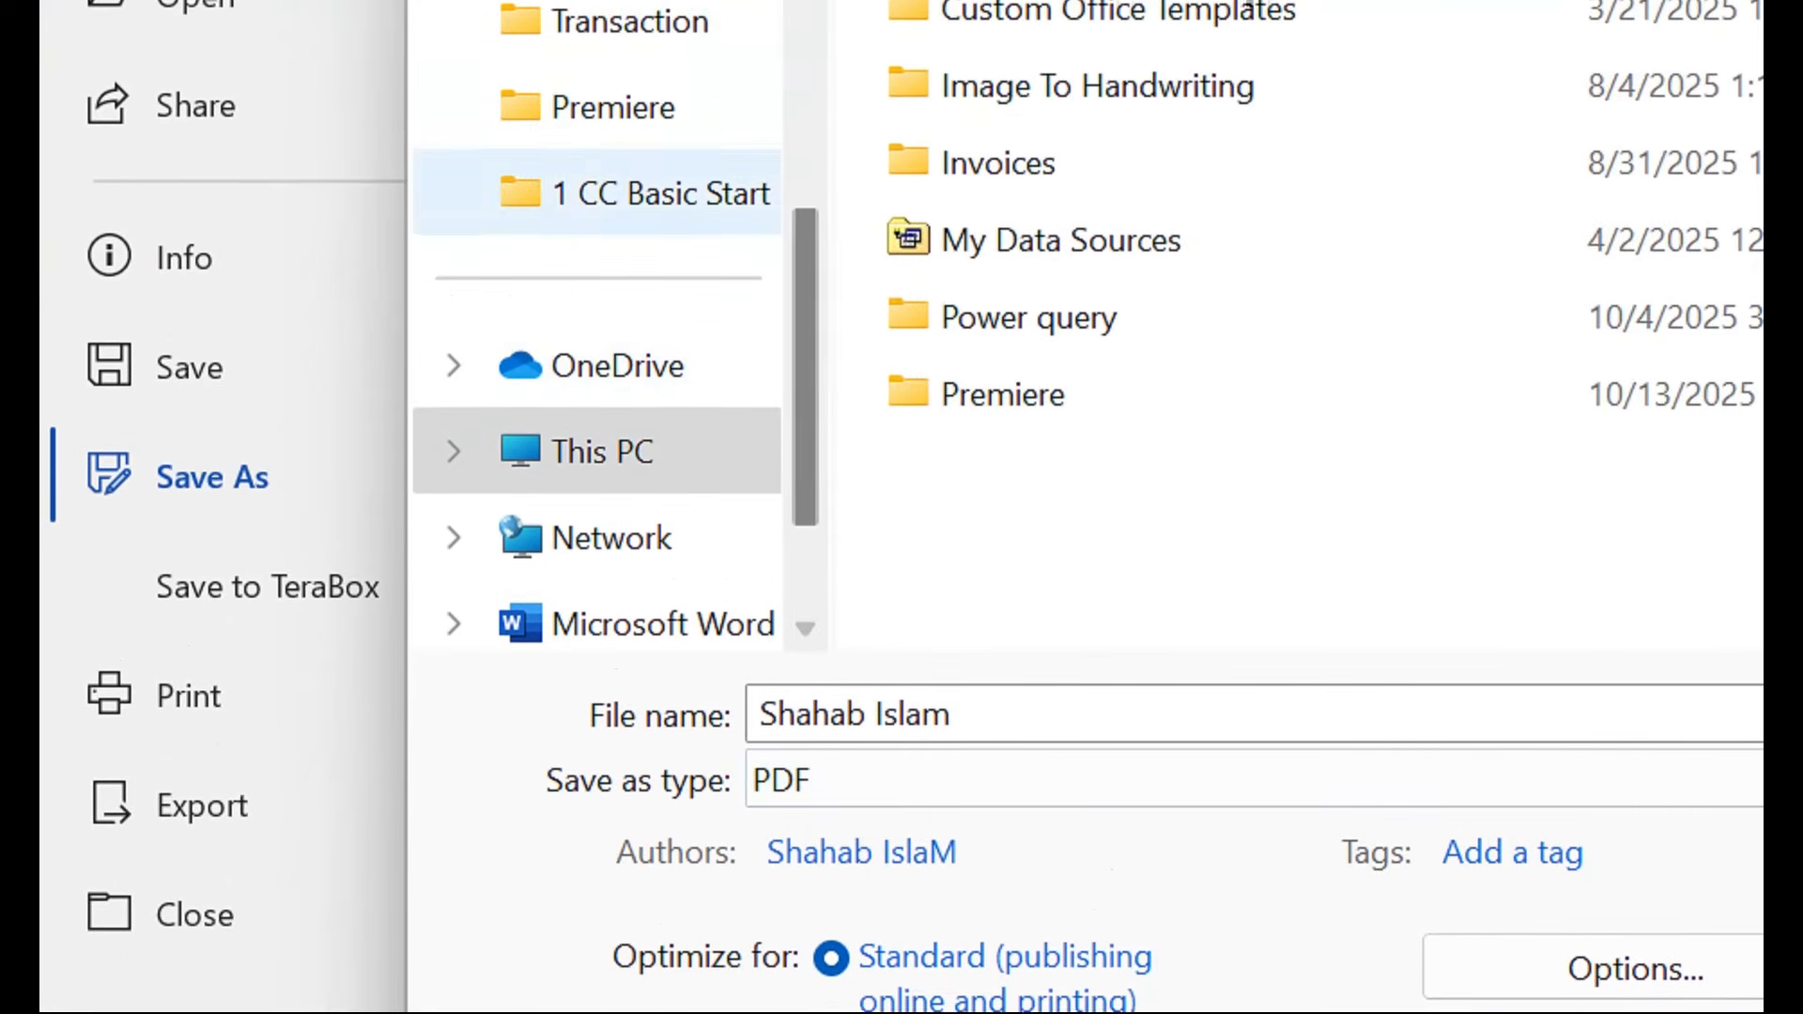
{"action": "left_click_drag", "start_coordinate": [805, 404], "coordinate": [805, 47]}
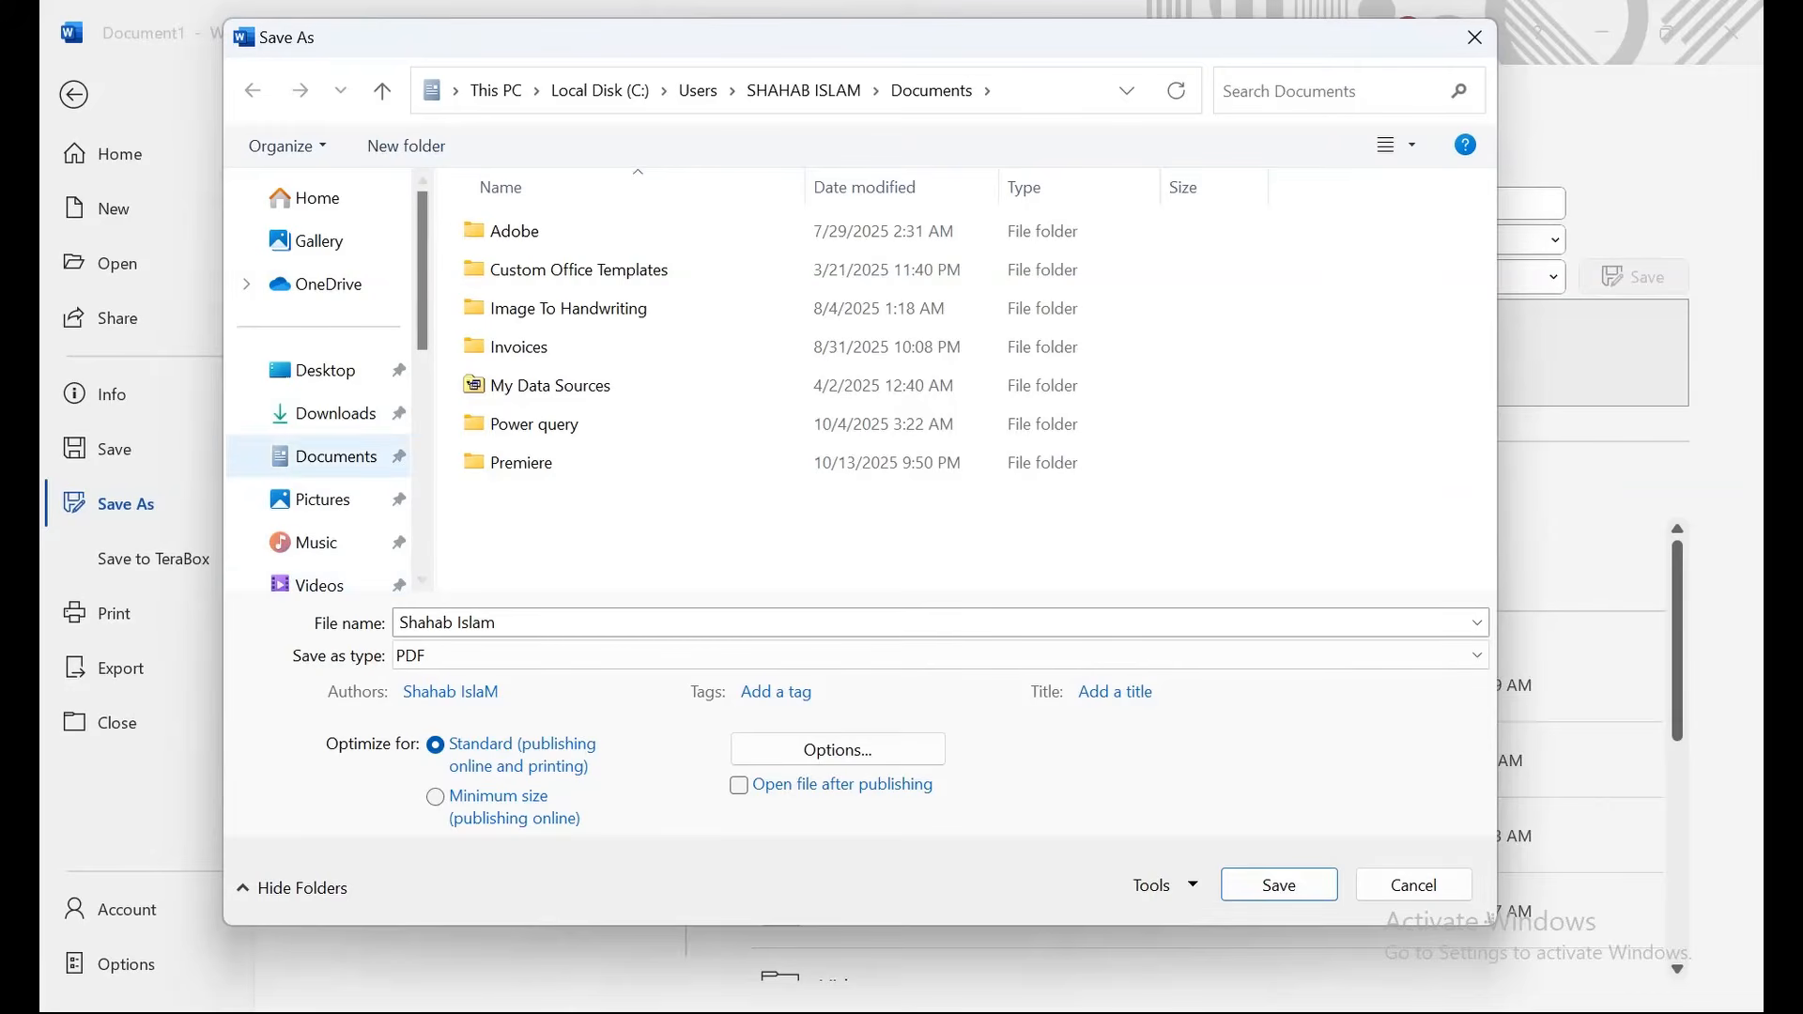
{"action": "left_click", "coordinate": [355, 474]}
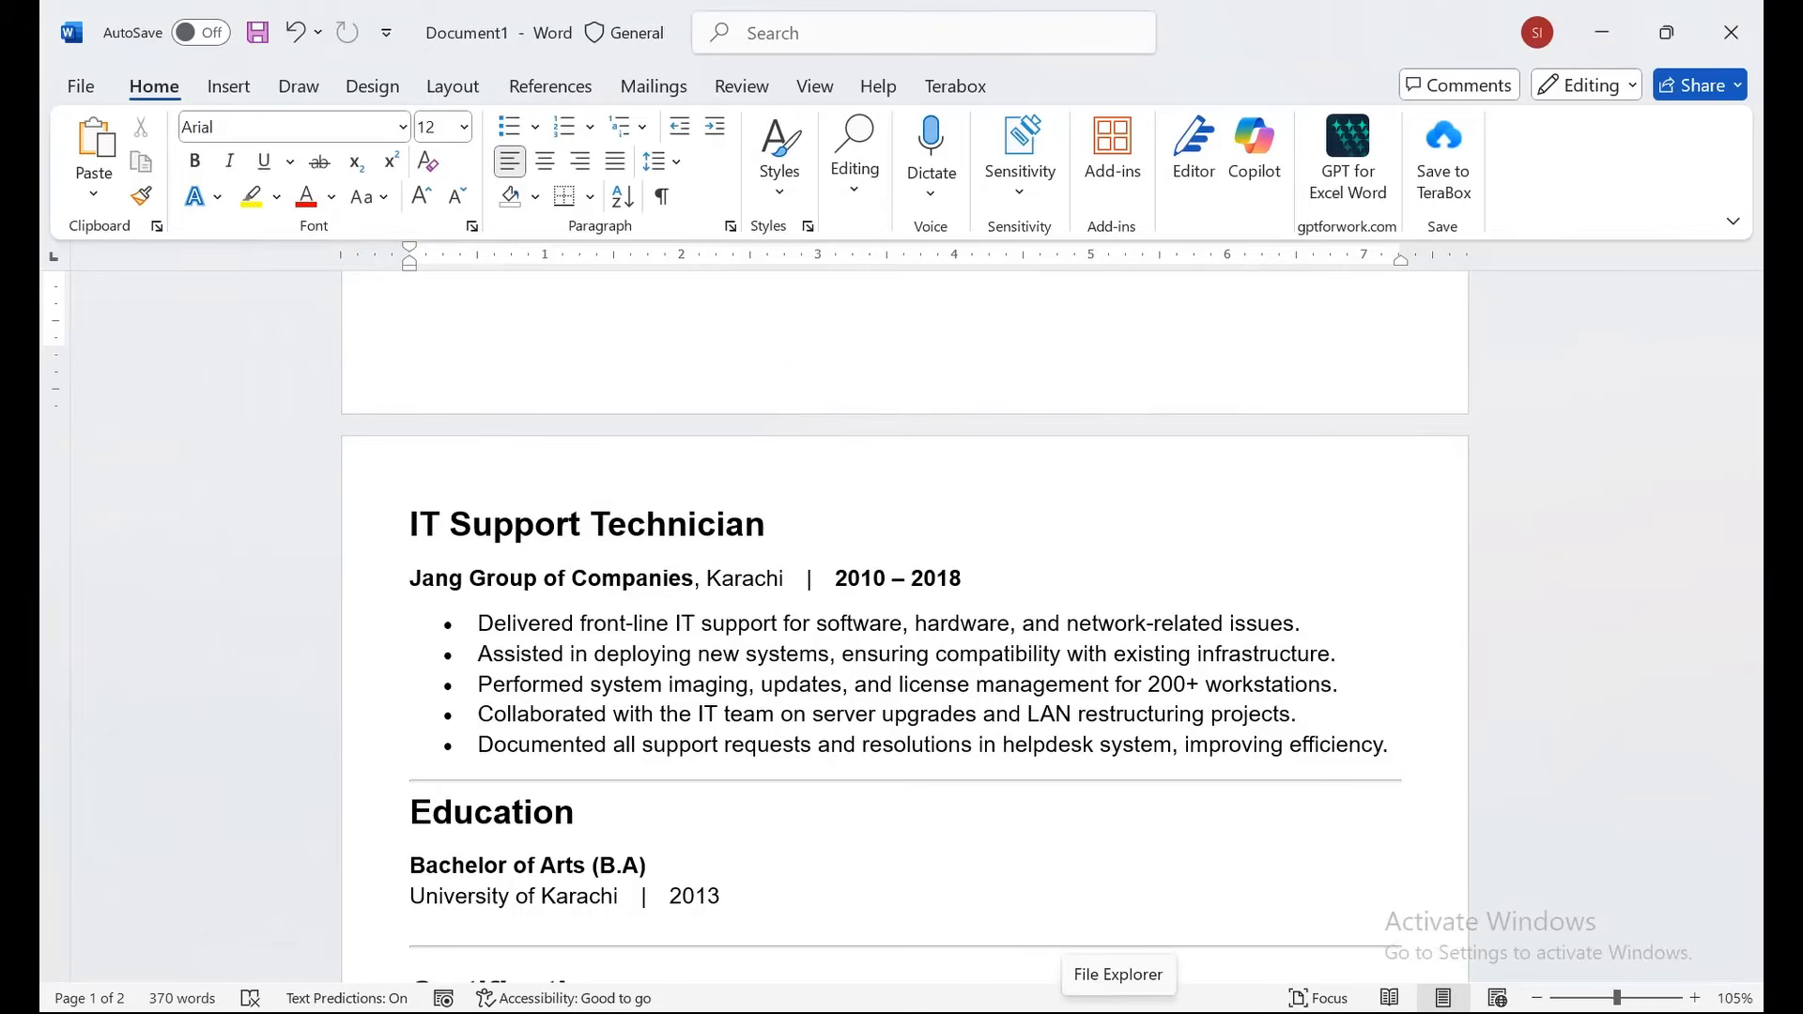
In File Explorer, find the saved resume PDF in Documents and open it.
{"action": "left_click", "coordinate": [1117, 1011]}
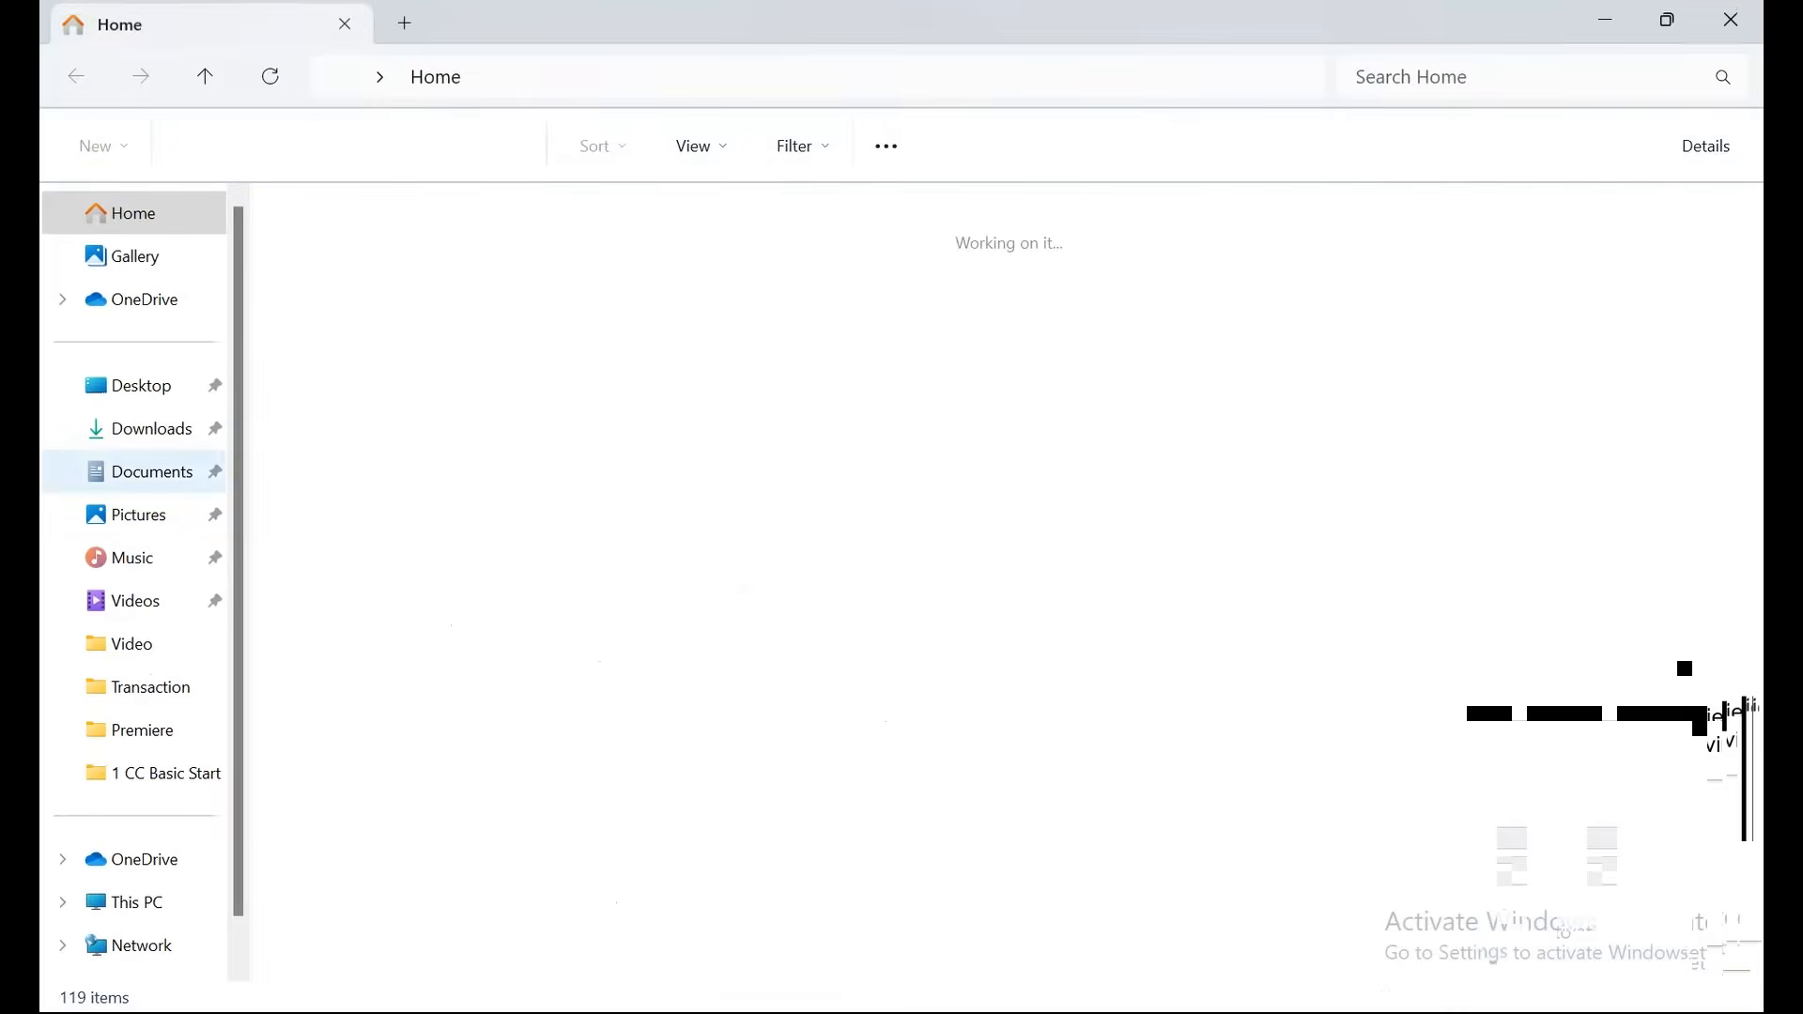
{"action": "left_click", "coordinate": [152, 471]}
{"action": "left_click", "coordinate": [338, 478]}
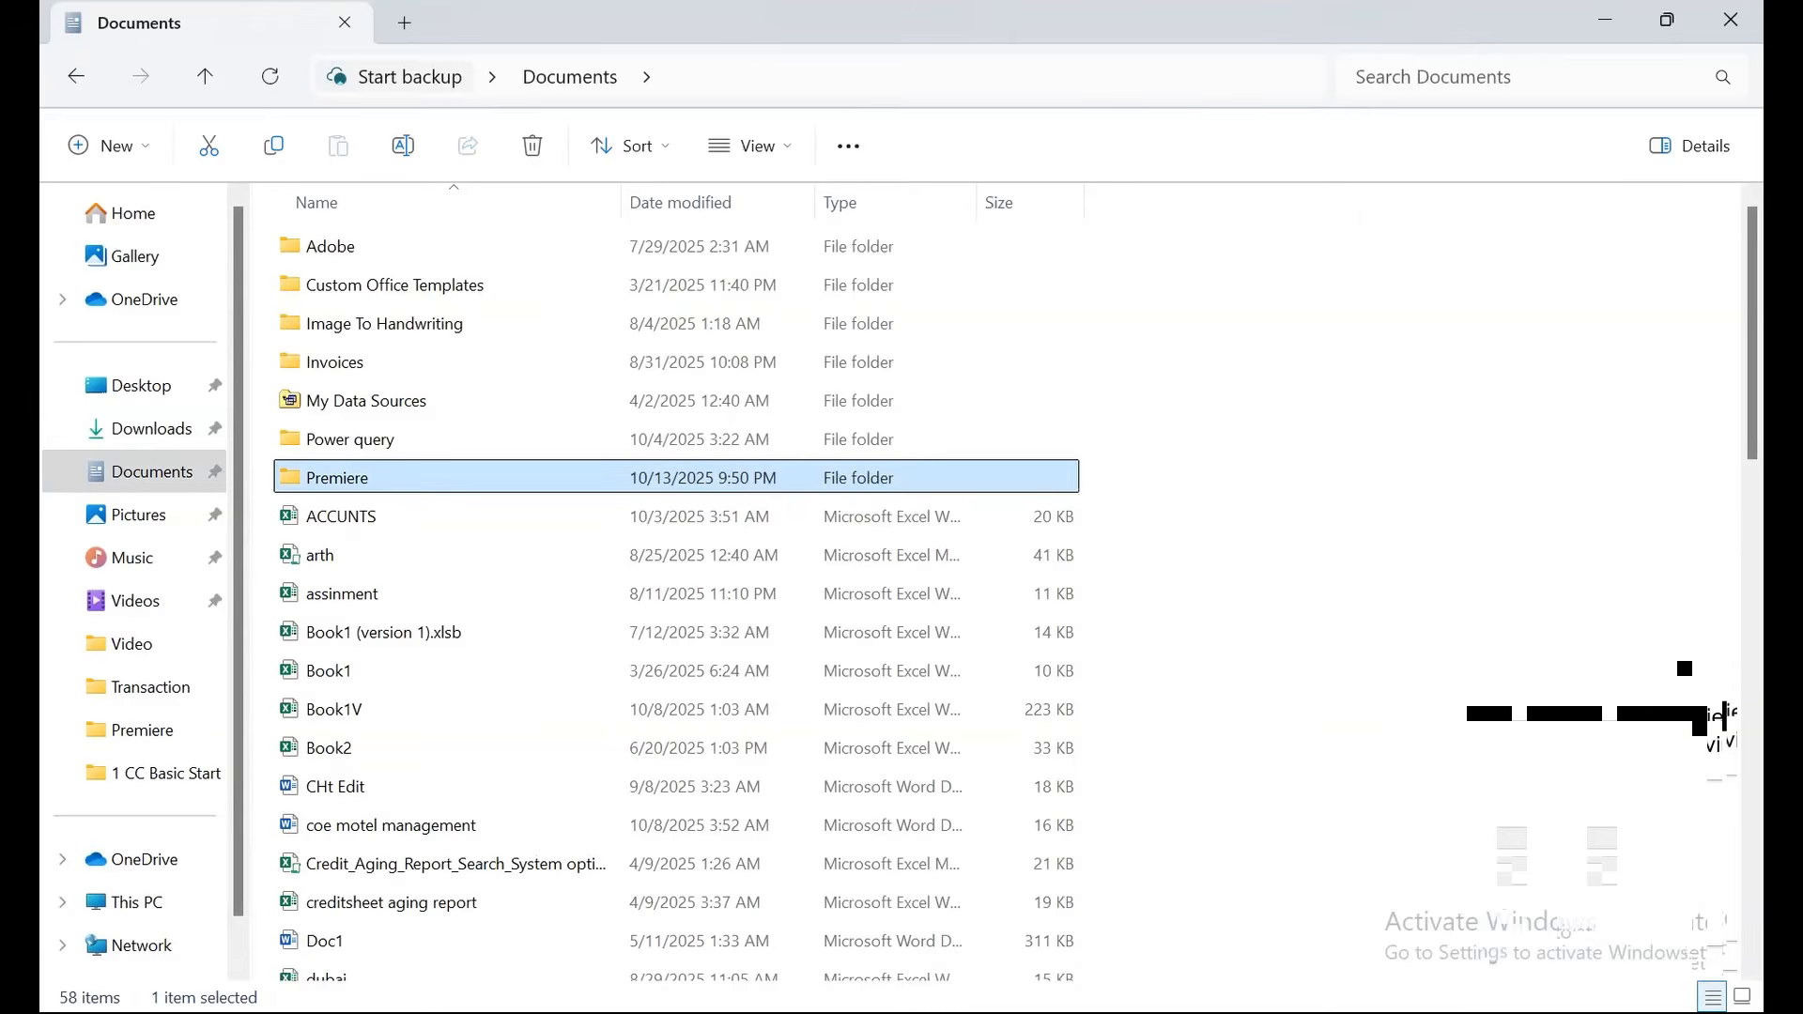
{"action": "key", "text": "s"}
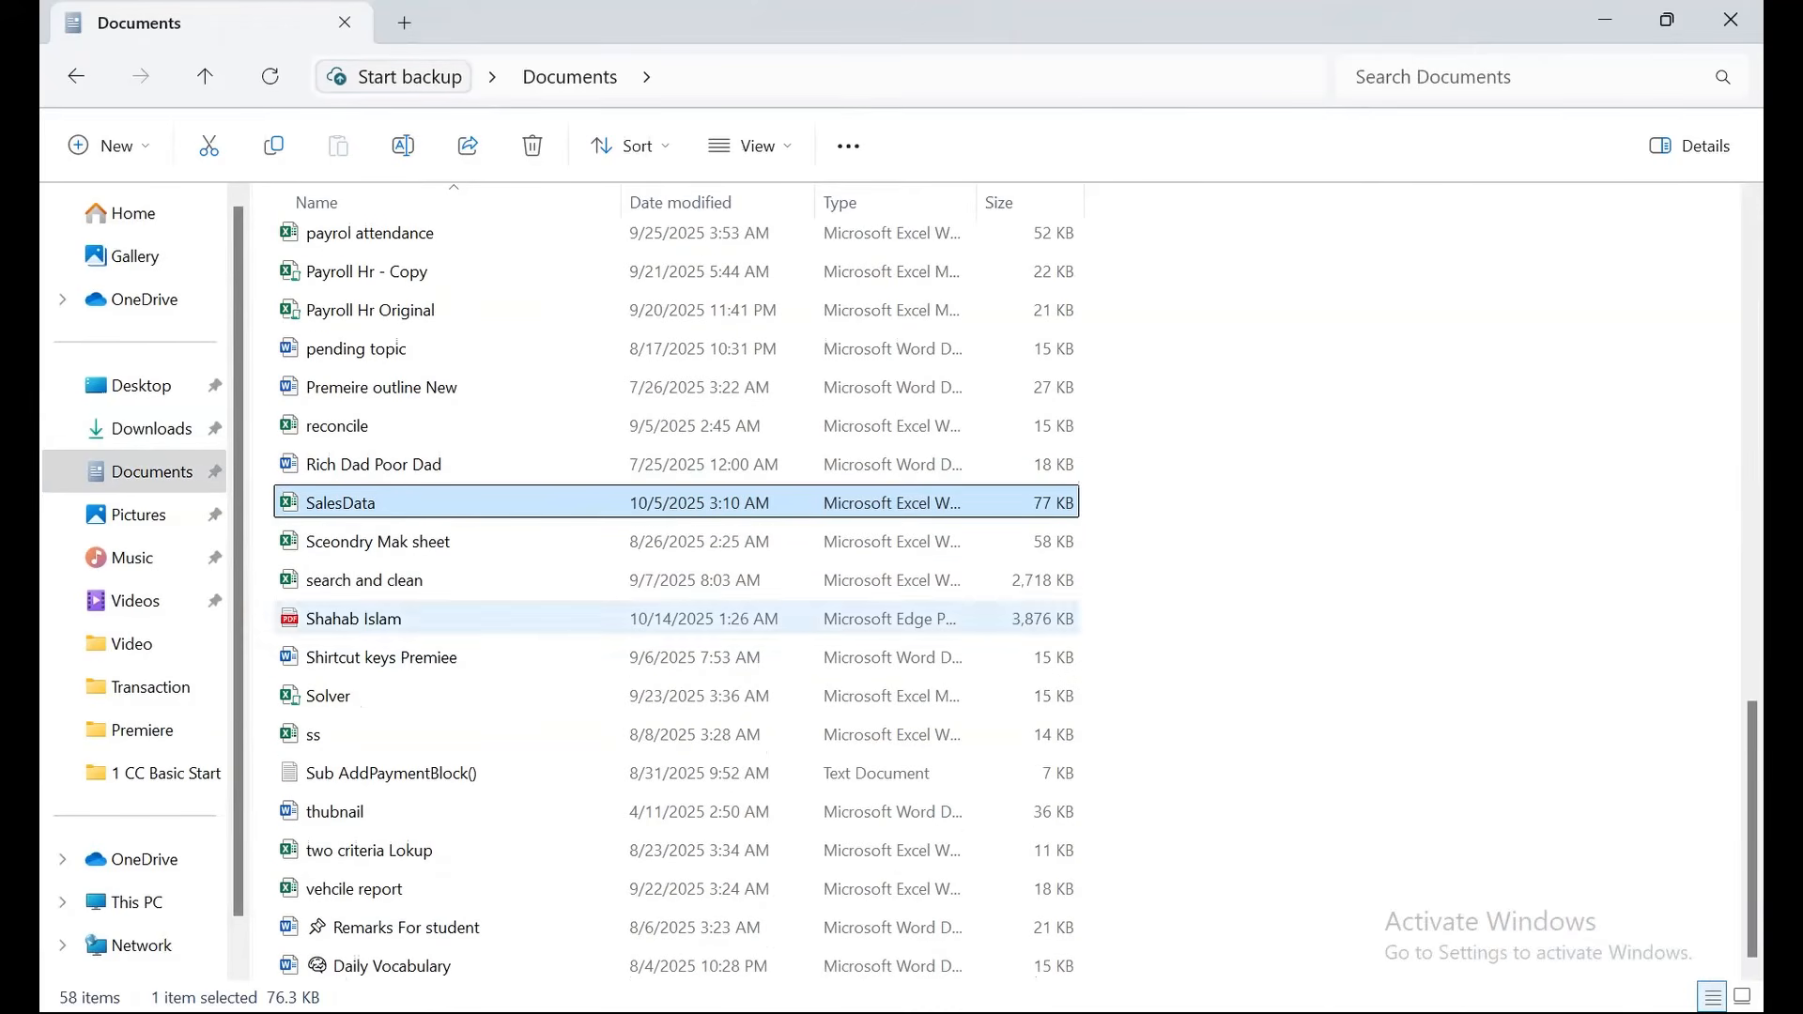
{"action": "double_click", "coordinate": [354, 619]}
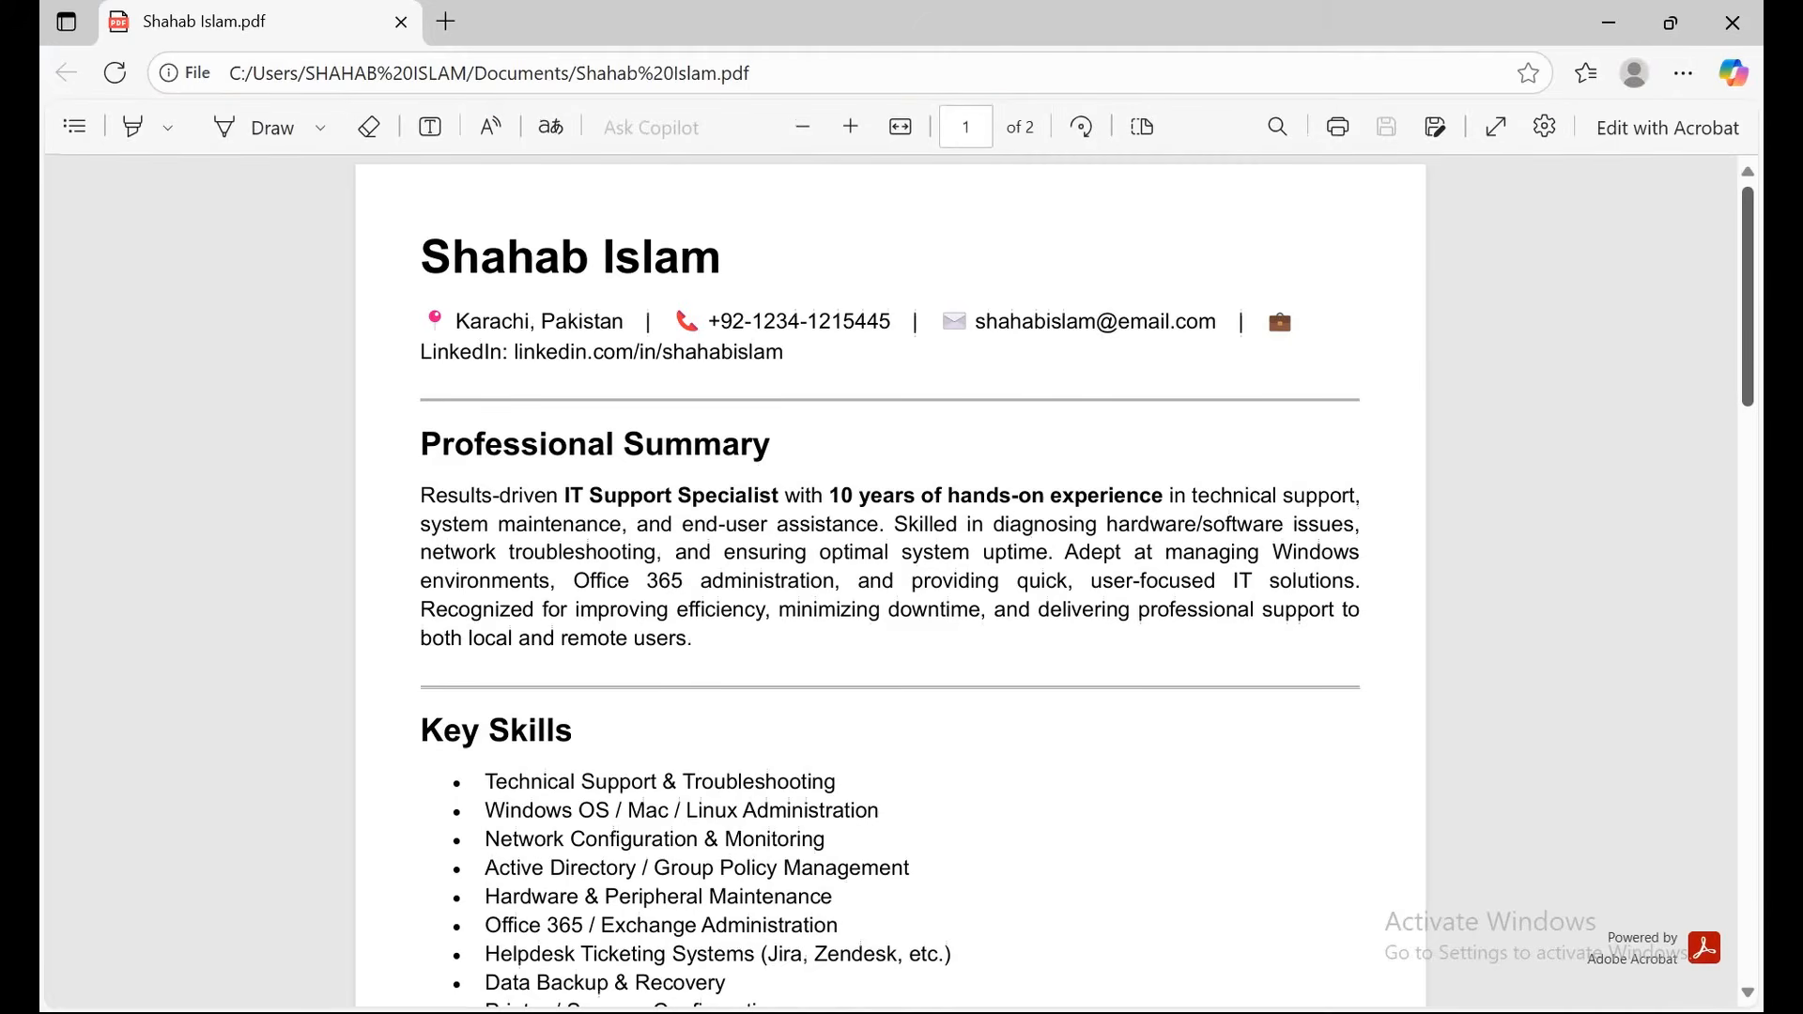
Scroll through both pages of the resume PDF in Edge, then return to Word's Document1.
{"action": "scroll", "coordinate": [890, 582], "scroll_direction": "down", "scroll_amount": 6}
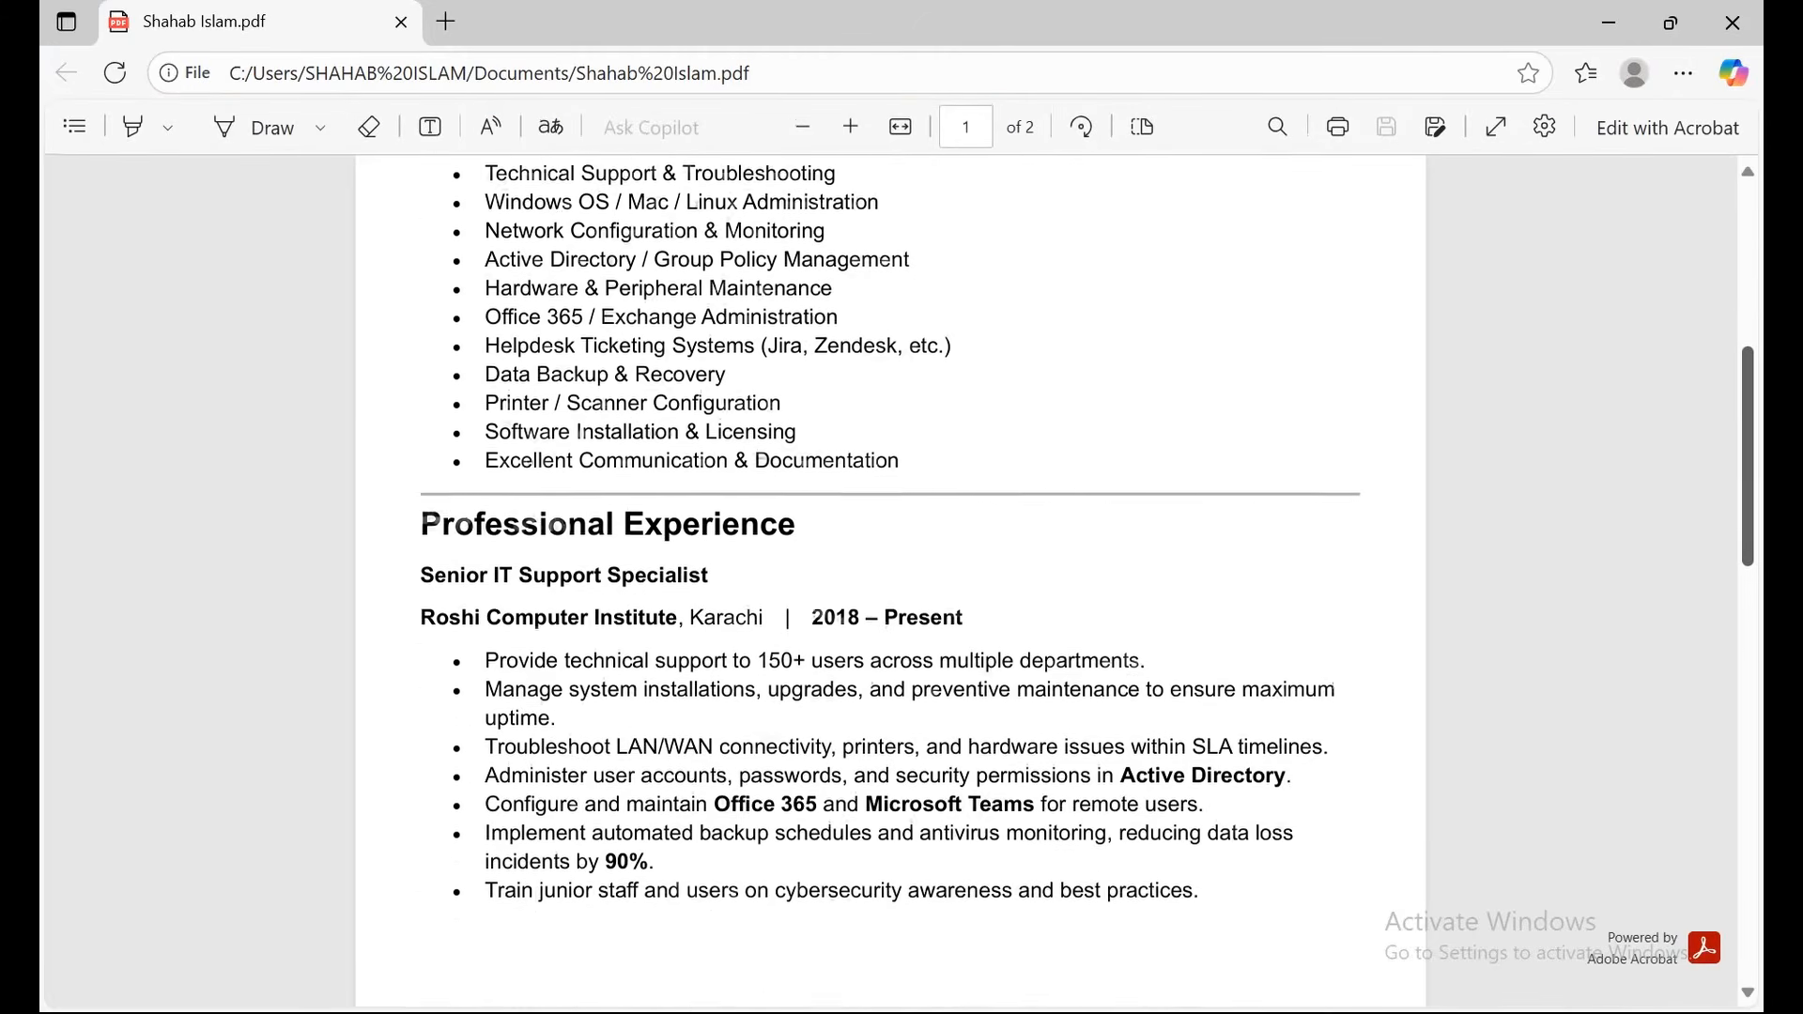
{"action": "scroll", "coordinate": [890, 582], "scroll_direction": "down", "scroll_amount": 3}
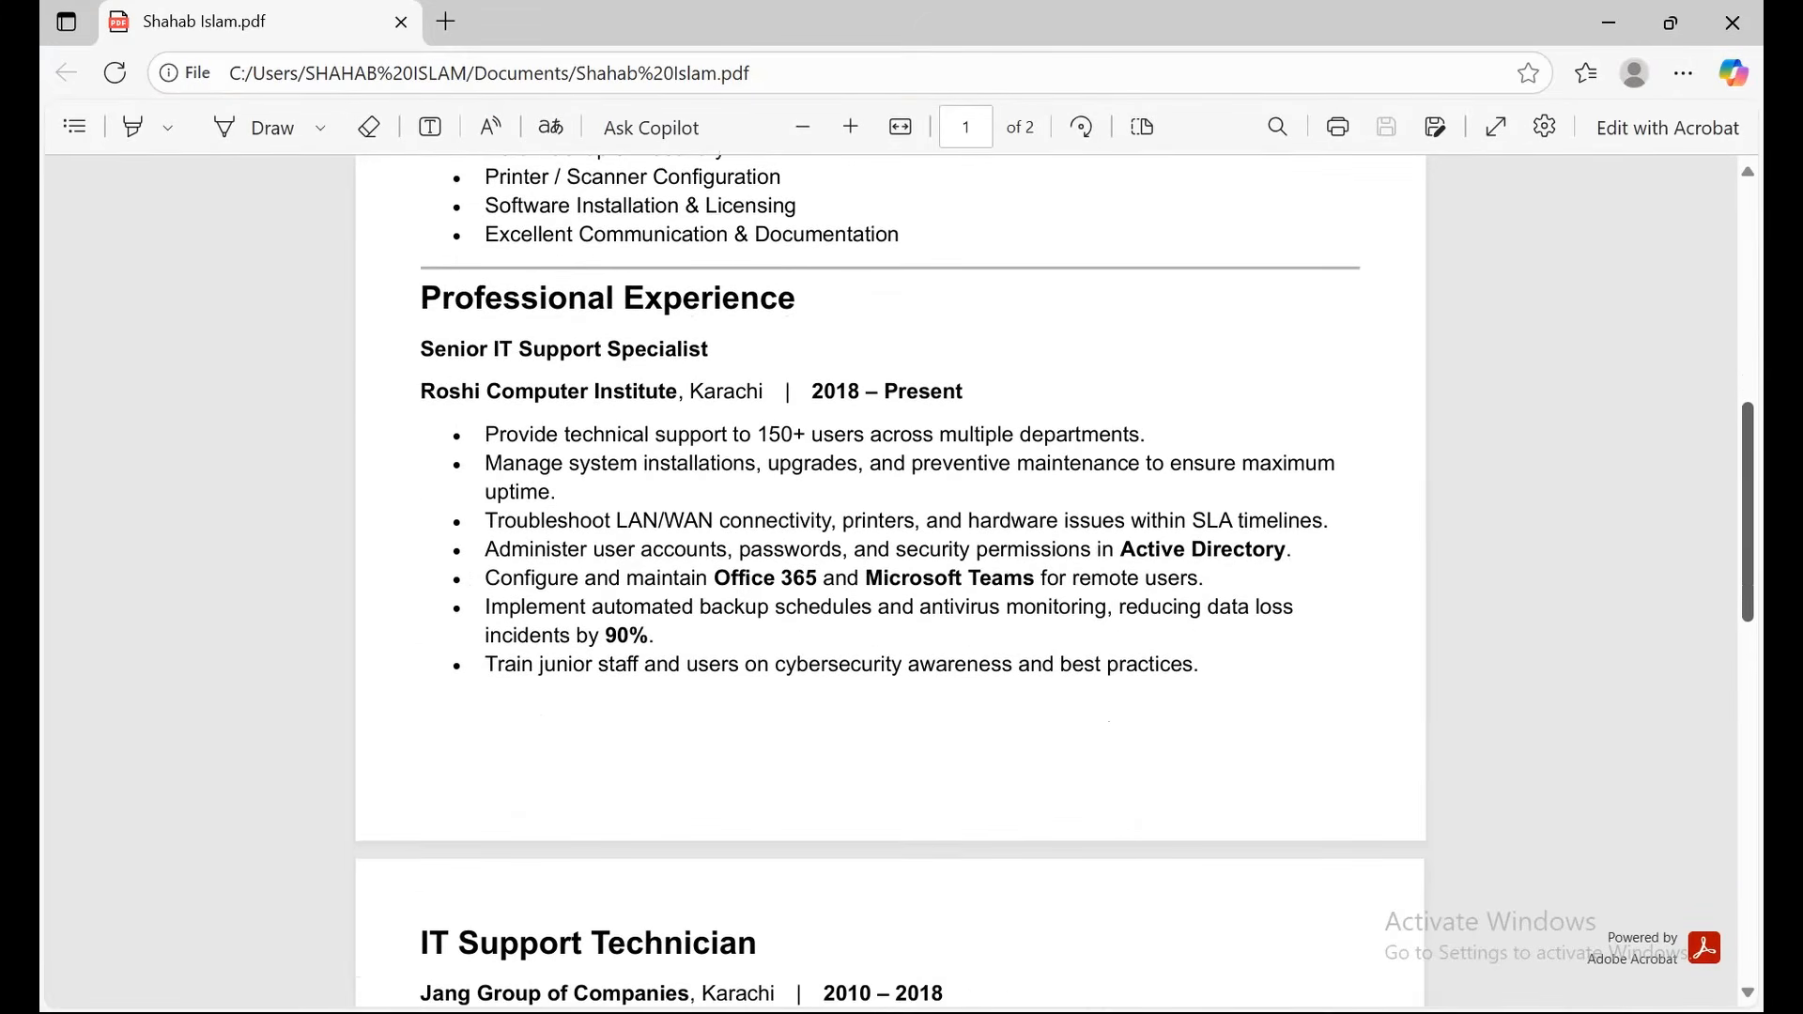
{"action": "scroll", "coordinate": [890, 582], "scroll_direction": "down", "scroll_amount": 4}
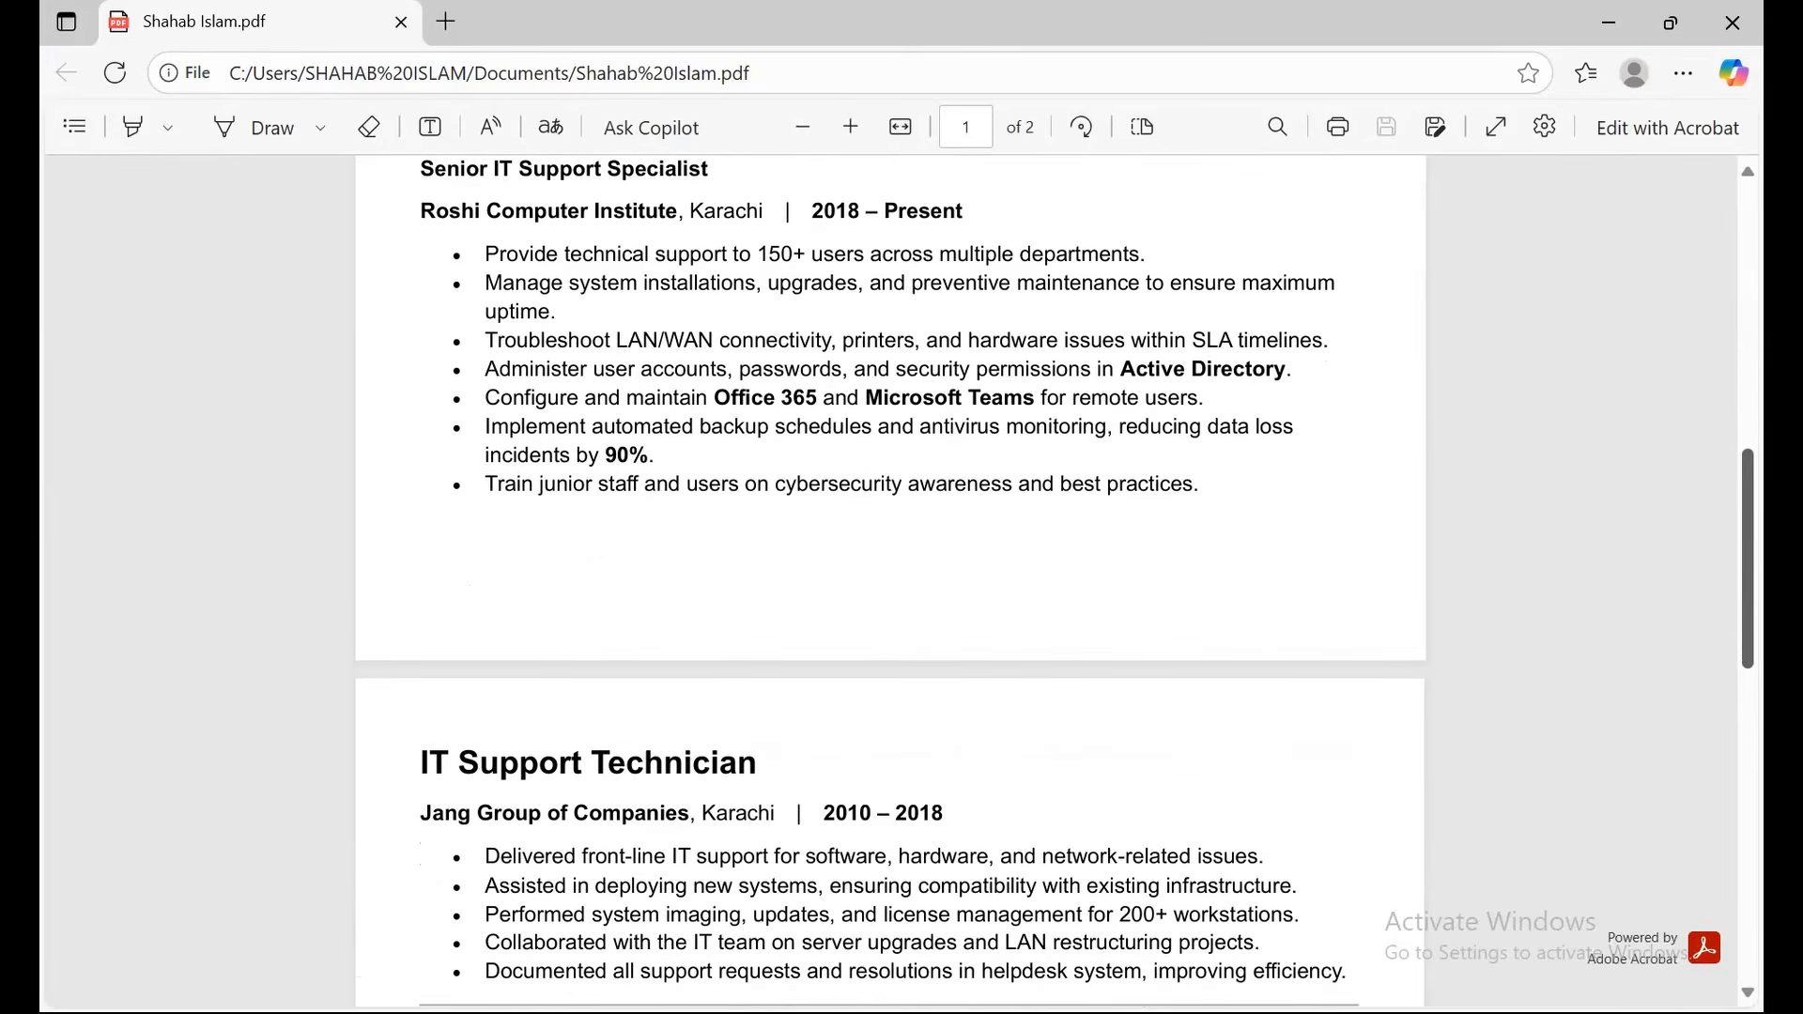
{"action": "scroll", "coordinate": [890, 583], "scroll_direction": "down", "scroll_amount": 10}
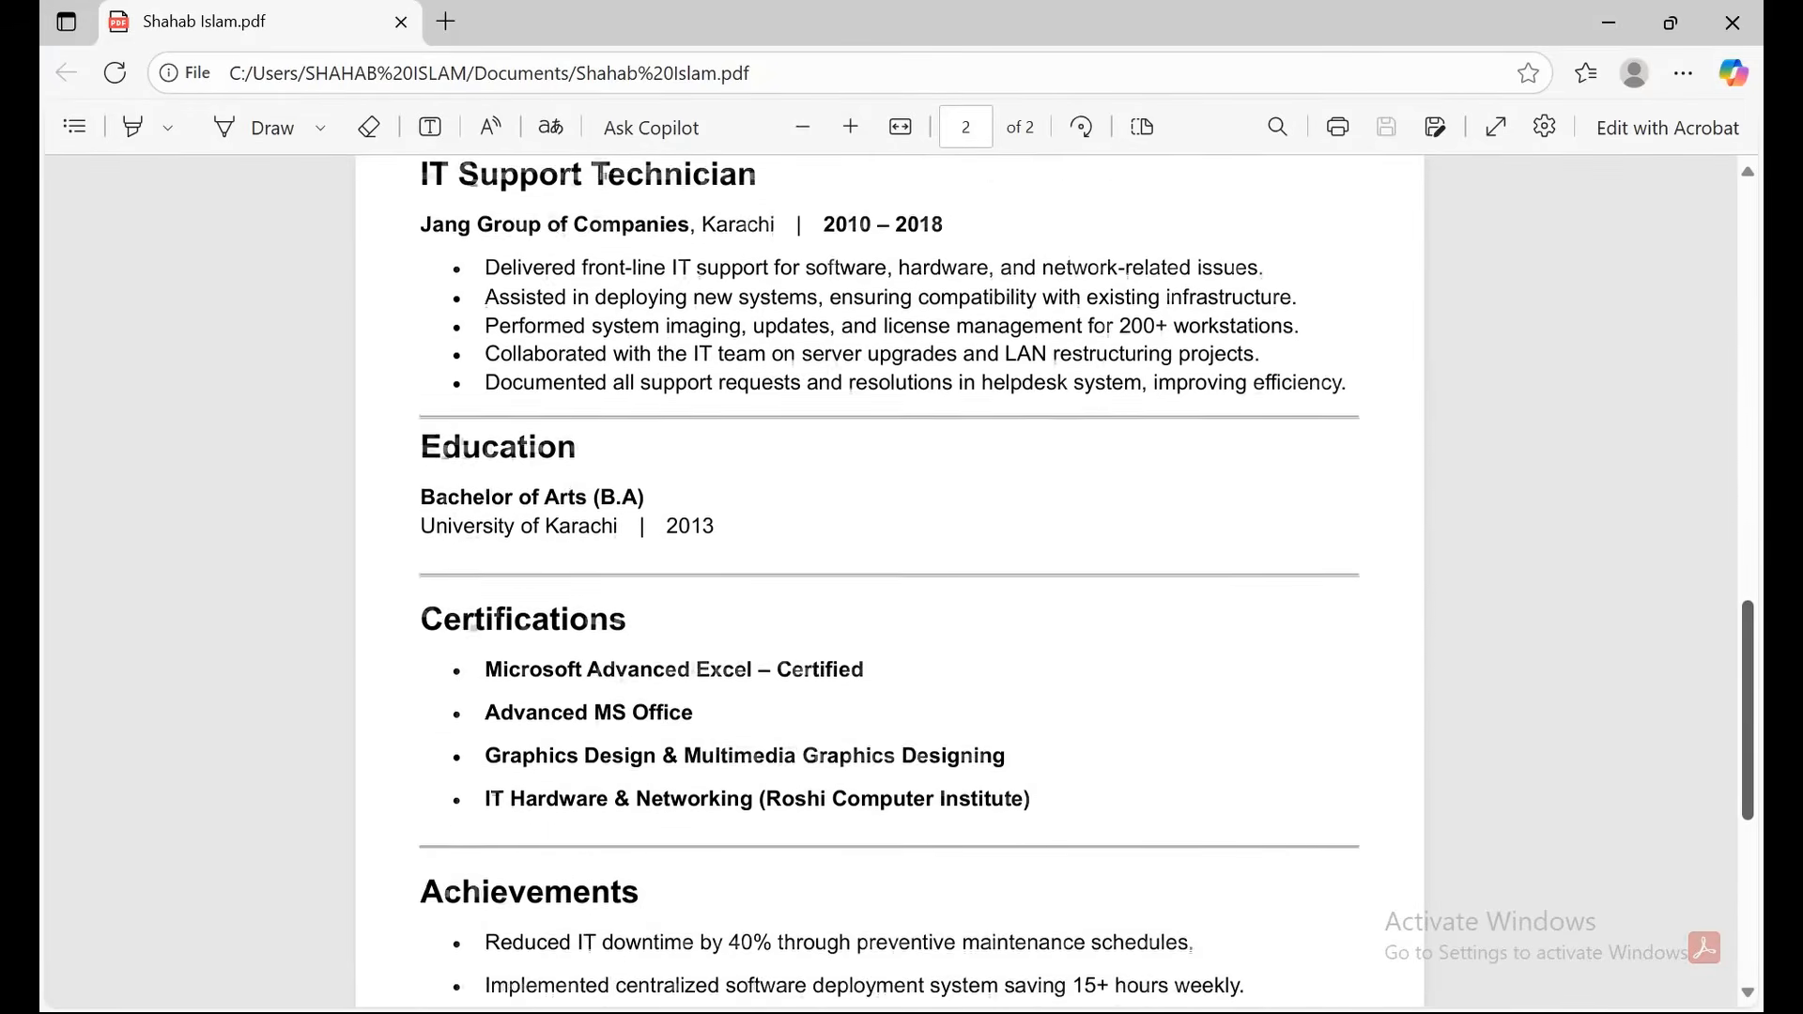
{"action": "scroll", "coordinate": [890, 582], "scroll_direction": "down", "scroll_amount": 6}
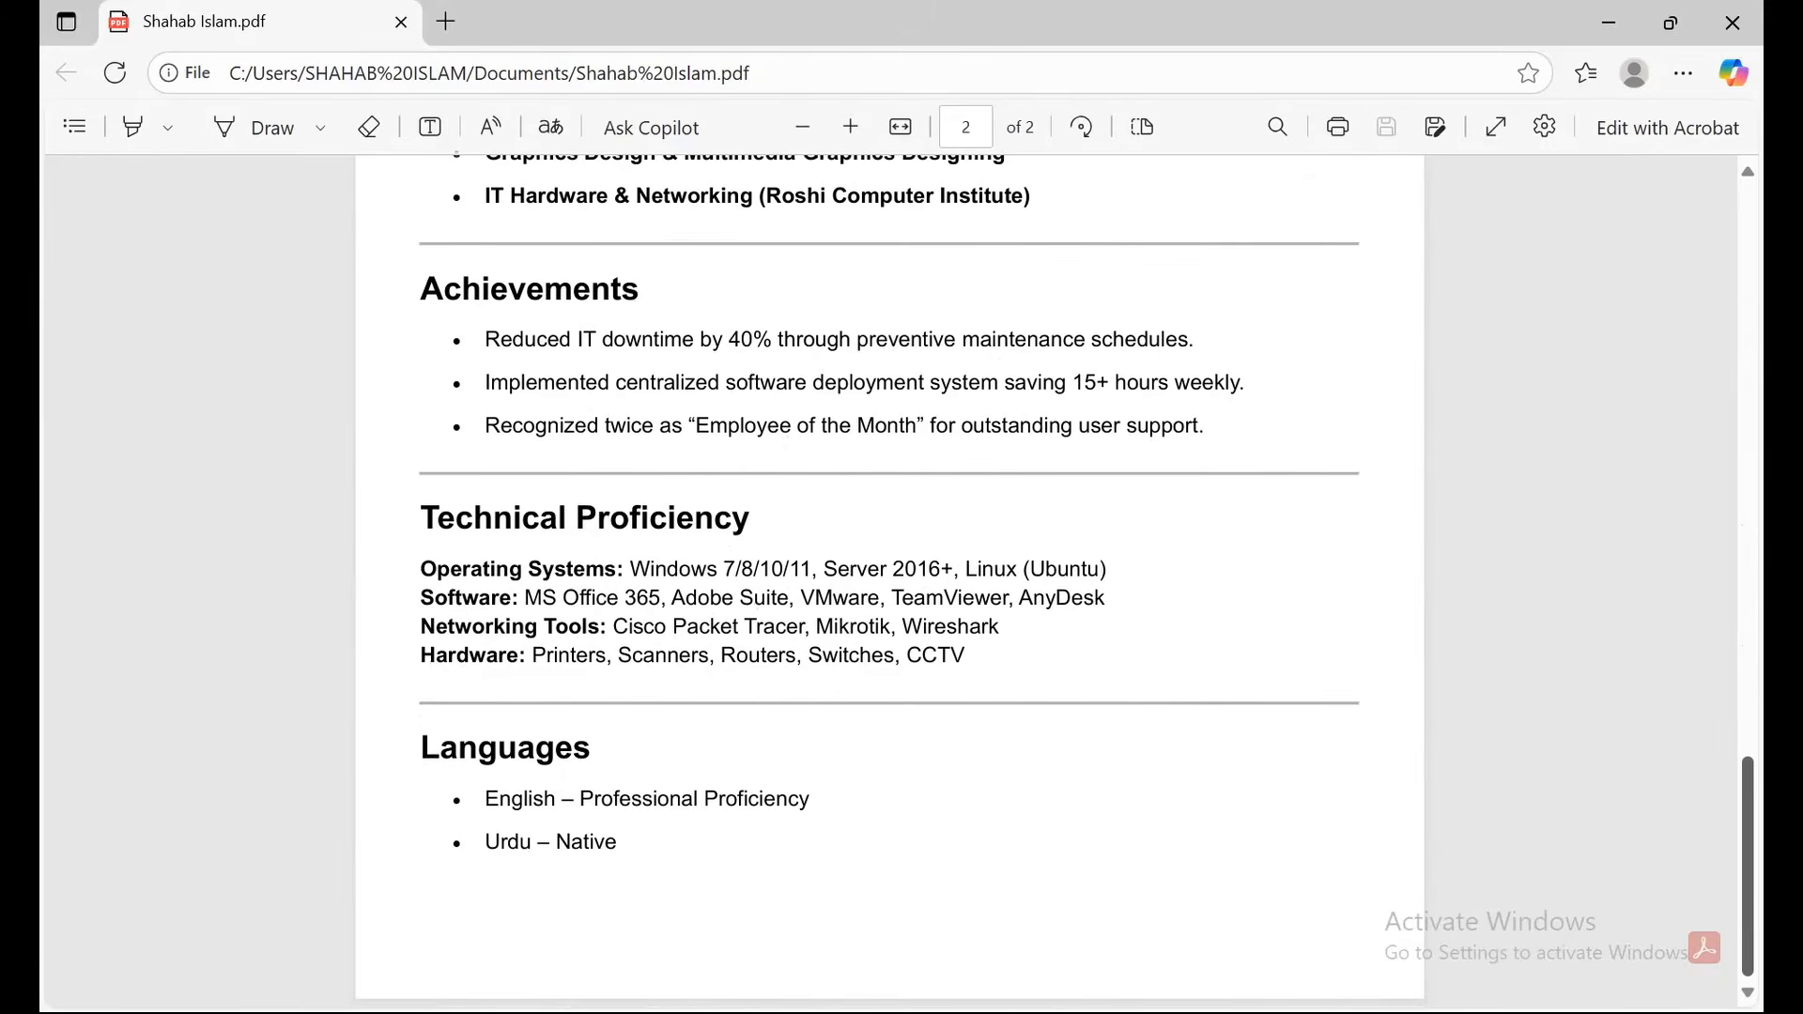
{"action": "scroll", "coordinate": [891, 582], "scroll_direction": "up", "scroll_amount": 9}
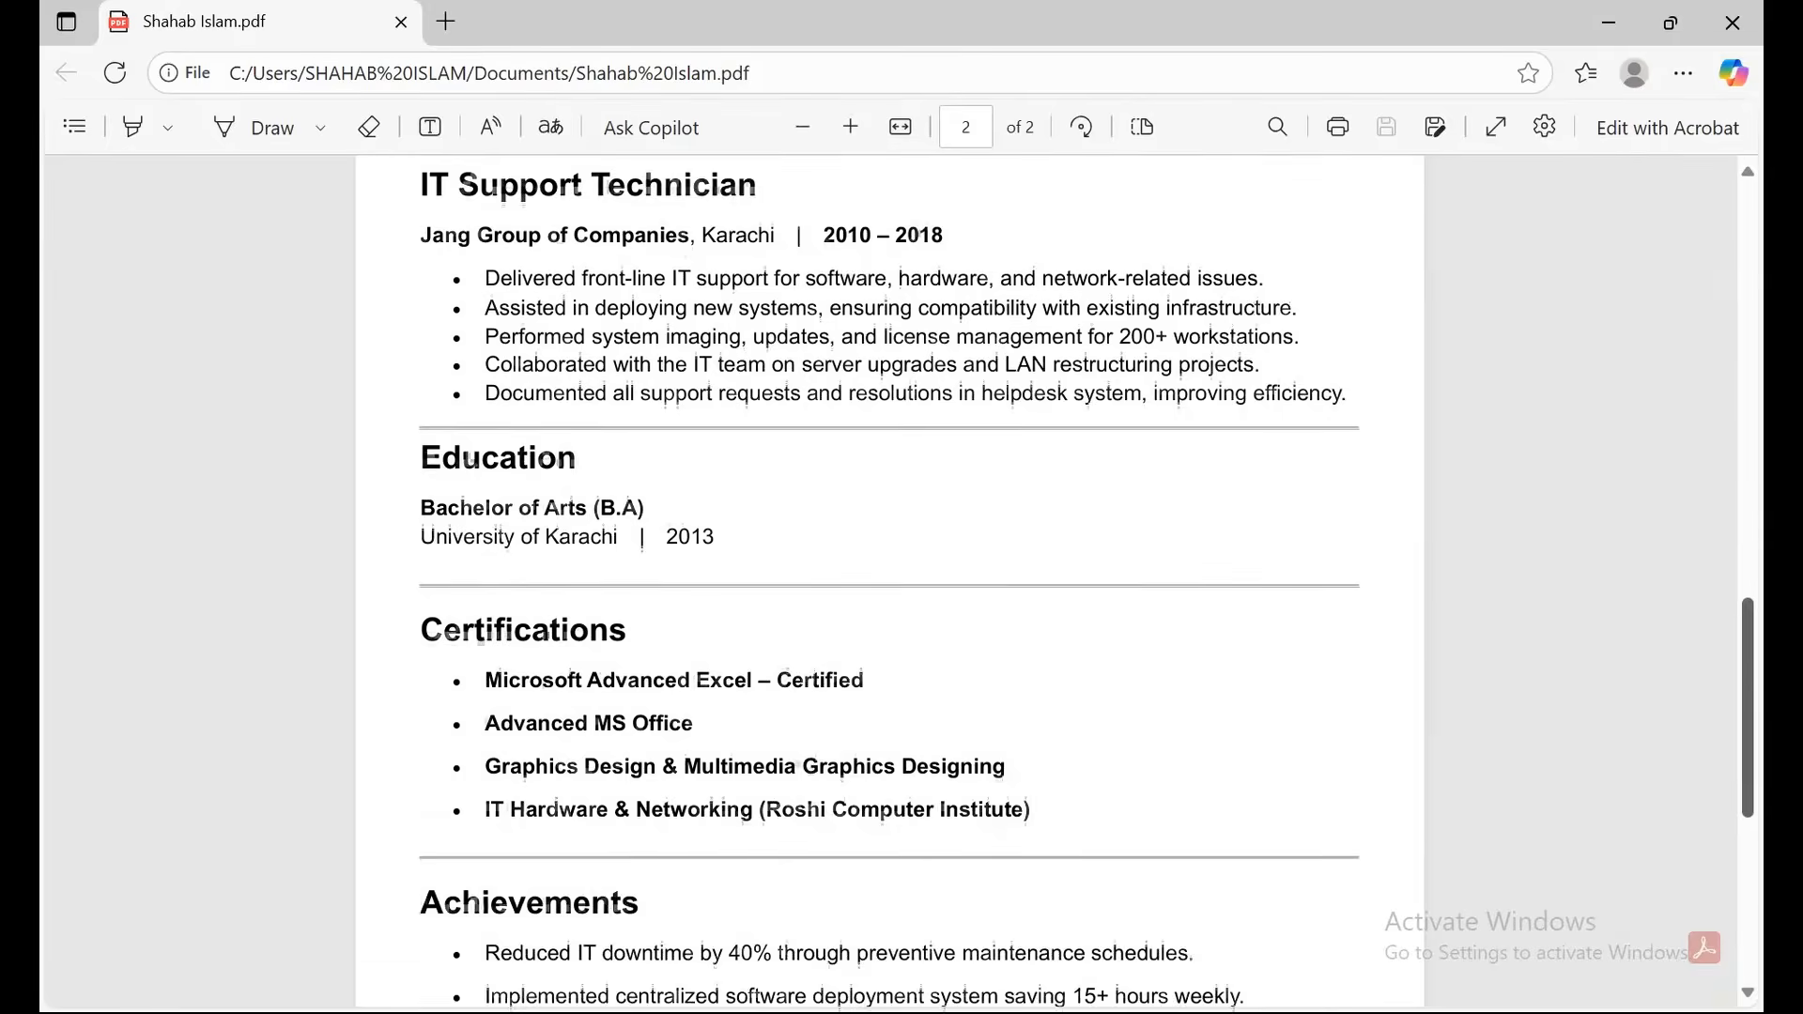
{"action": "scroll", "coordinate": [890, 583], "scroll_direction": "up", "scroll_amount": 1}
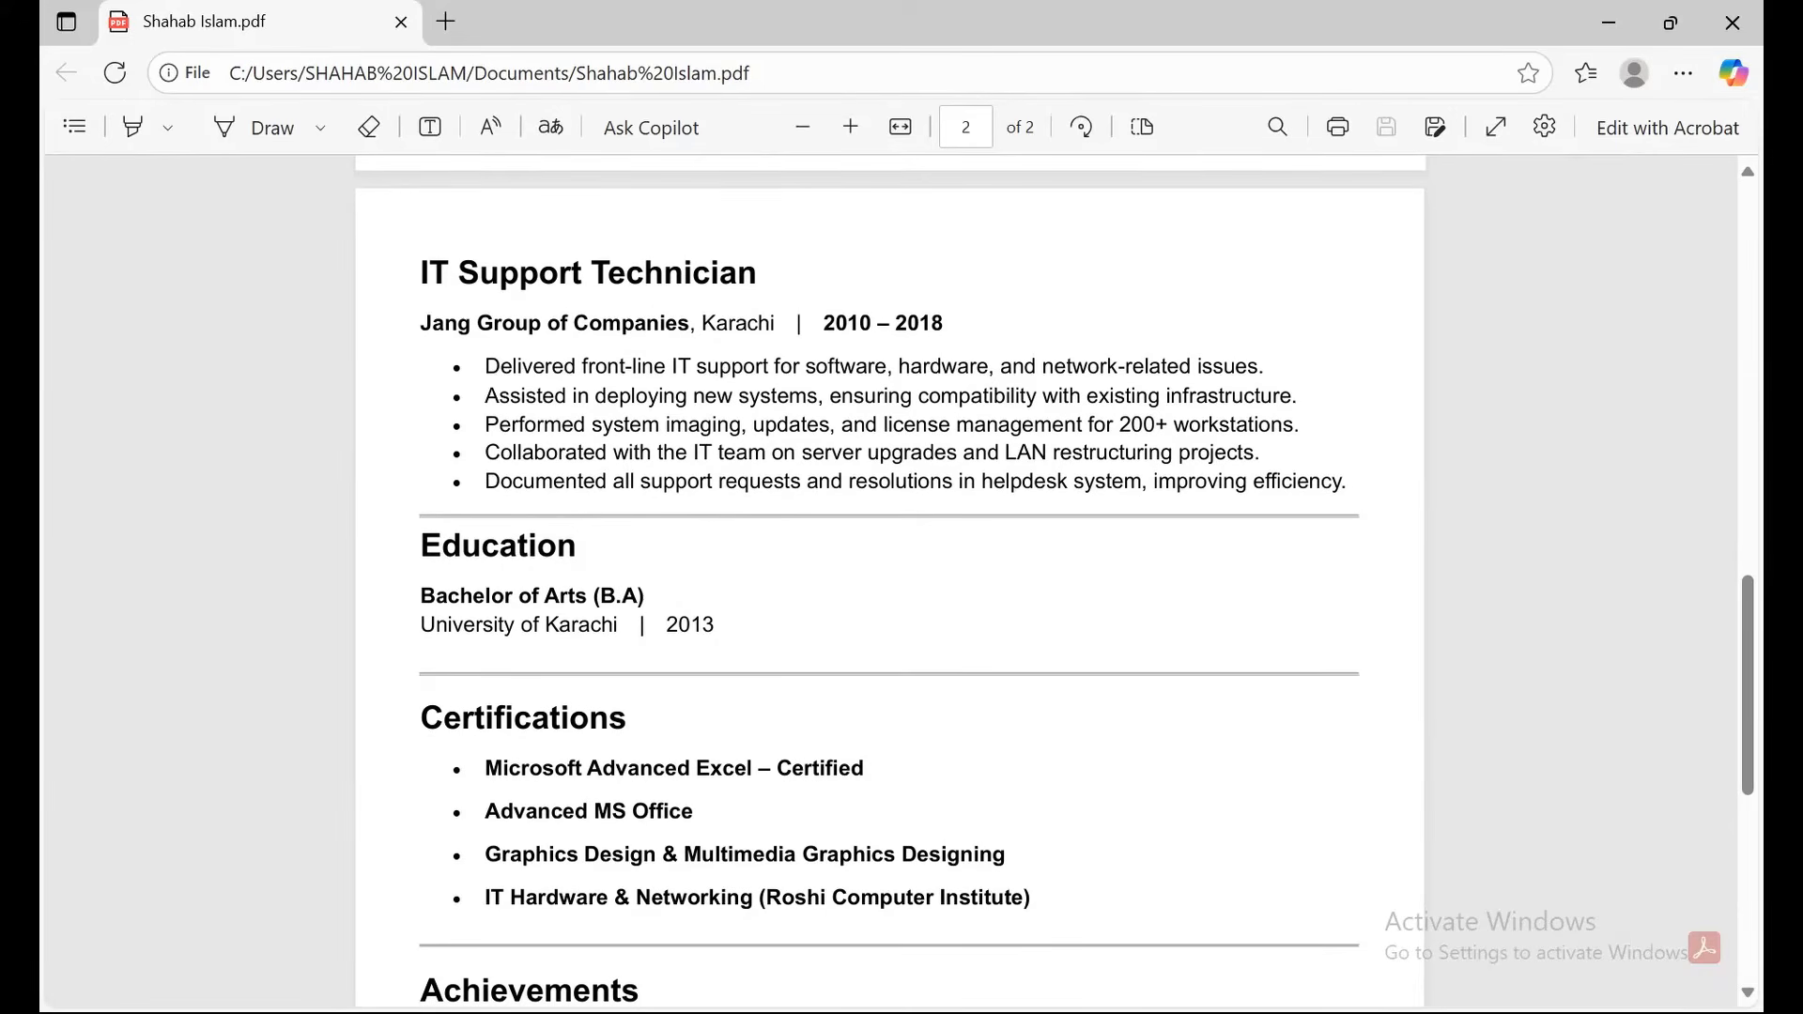
{"action": "scroll", "coordinate": [891, 582], "scroll_direction": "down", "scroll_amount": 3}
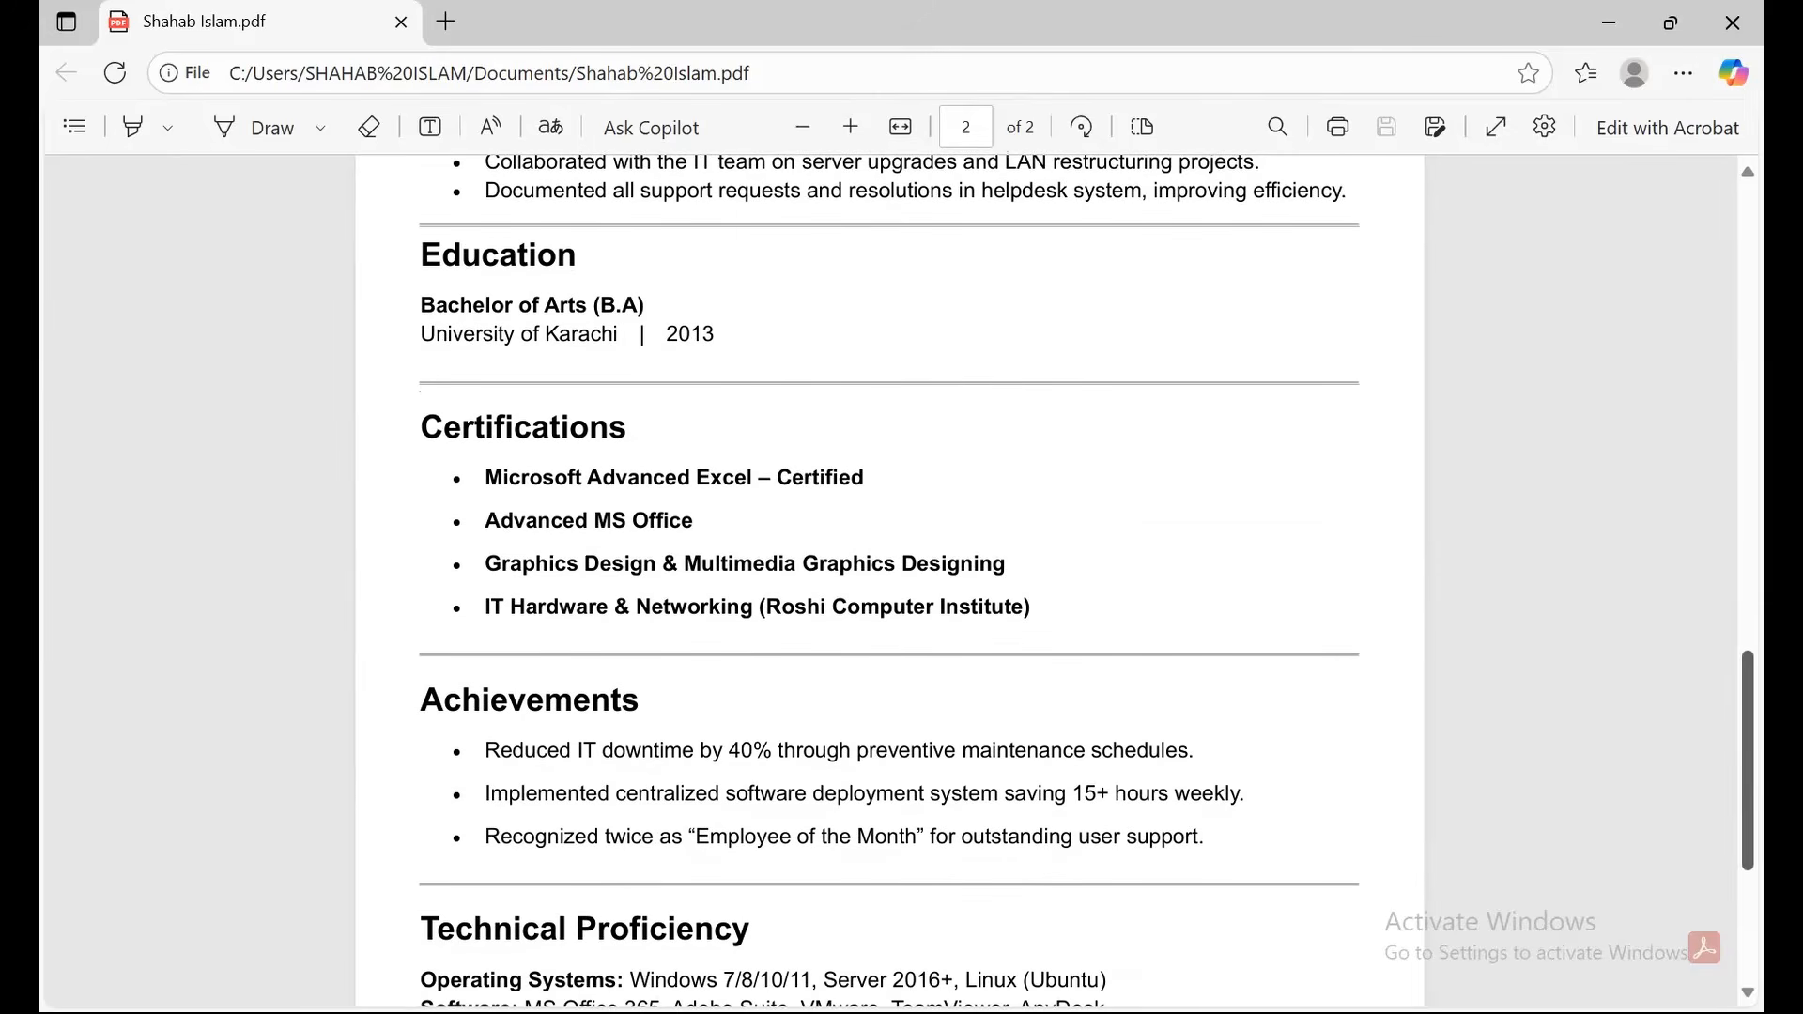
{"action": "mouse_move", "coordinate": [1300, 1012]}
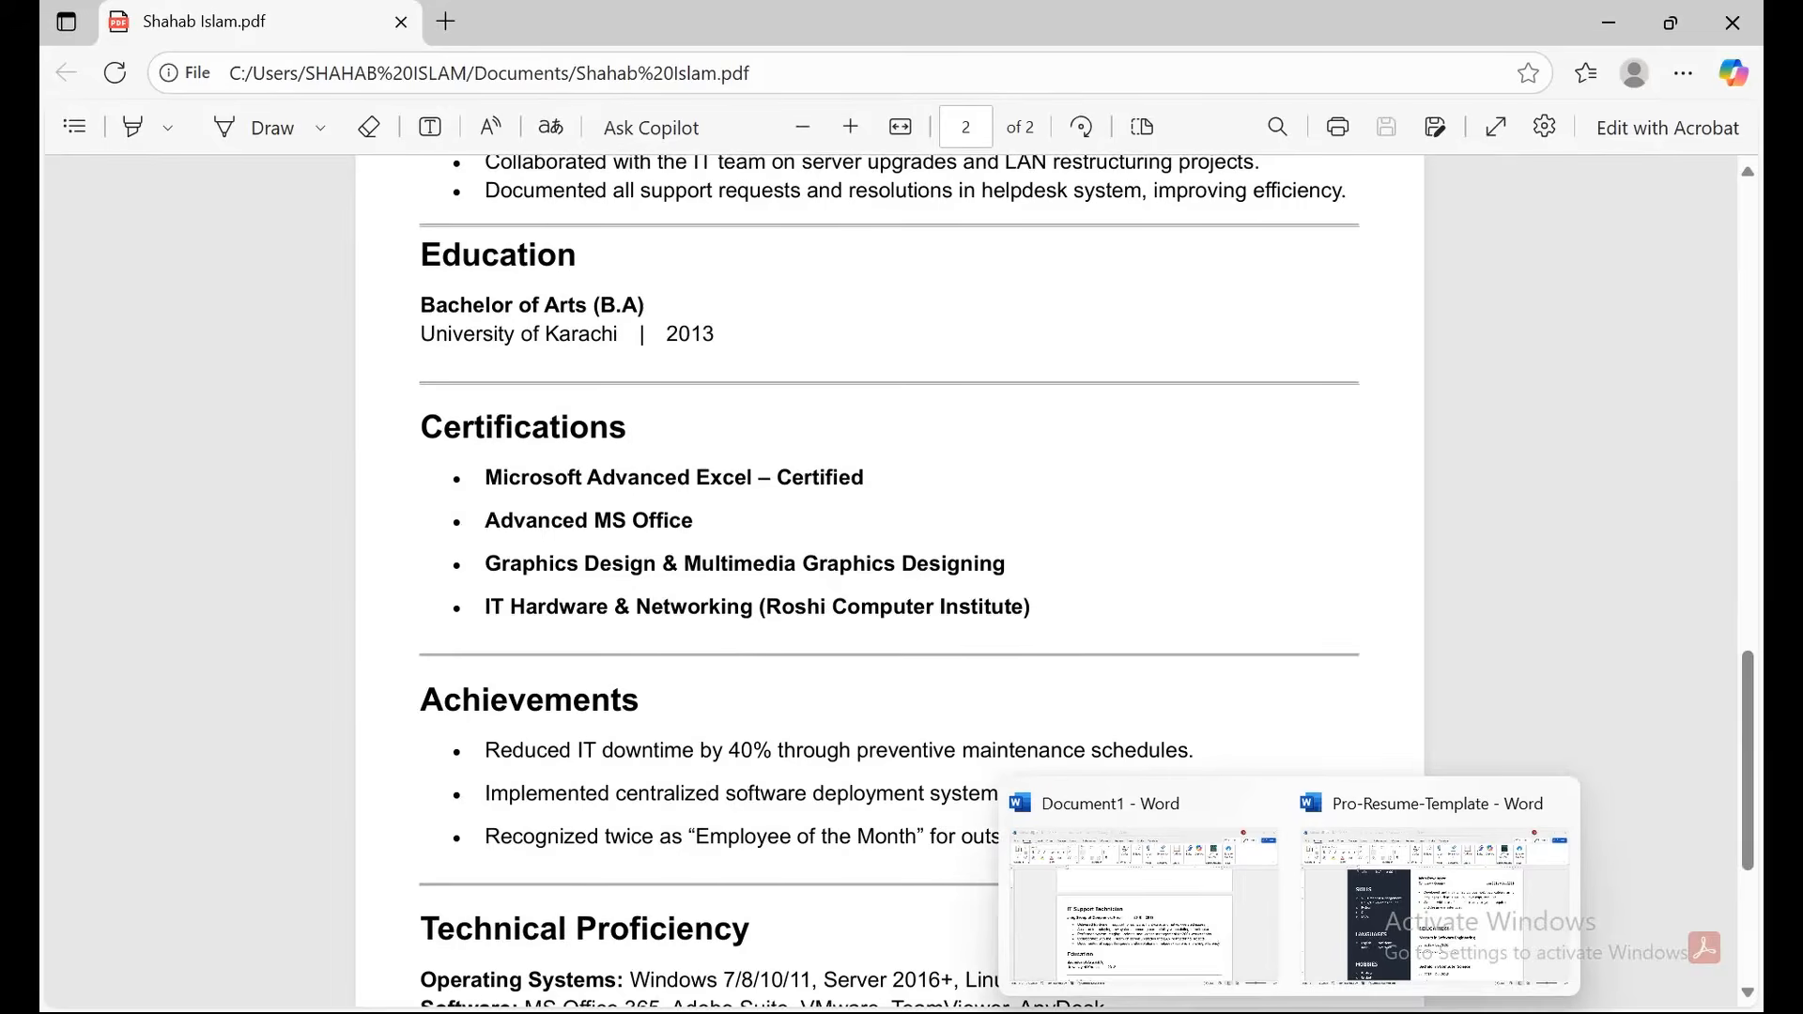
{"action": "left_click", "coordinate": [1151, 901]}
Remove the extra space after each Certifications bullet.
{"action": "scroll", "coordinate": [905, 628], "scroll_direction": "down", "scroll_amount": 5}
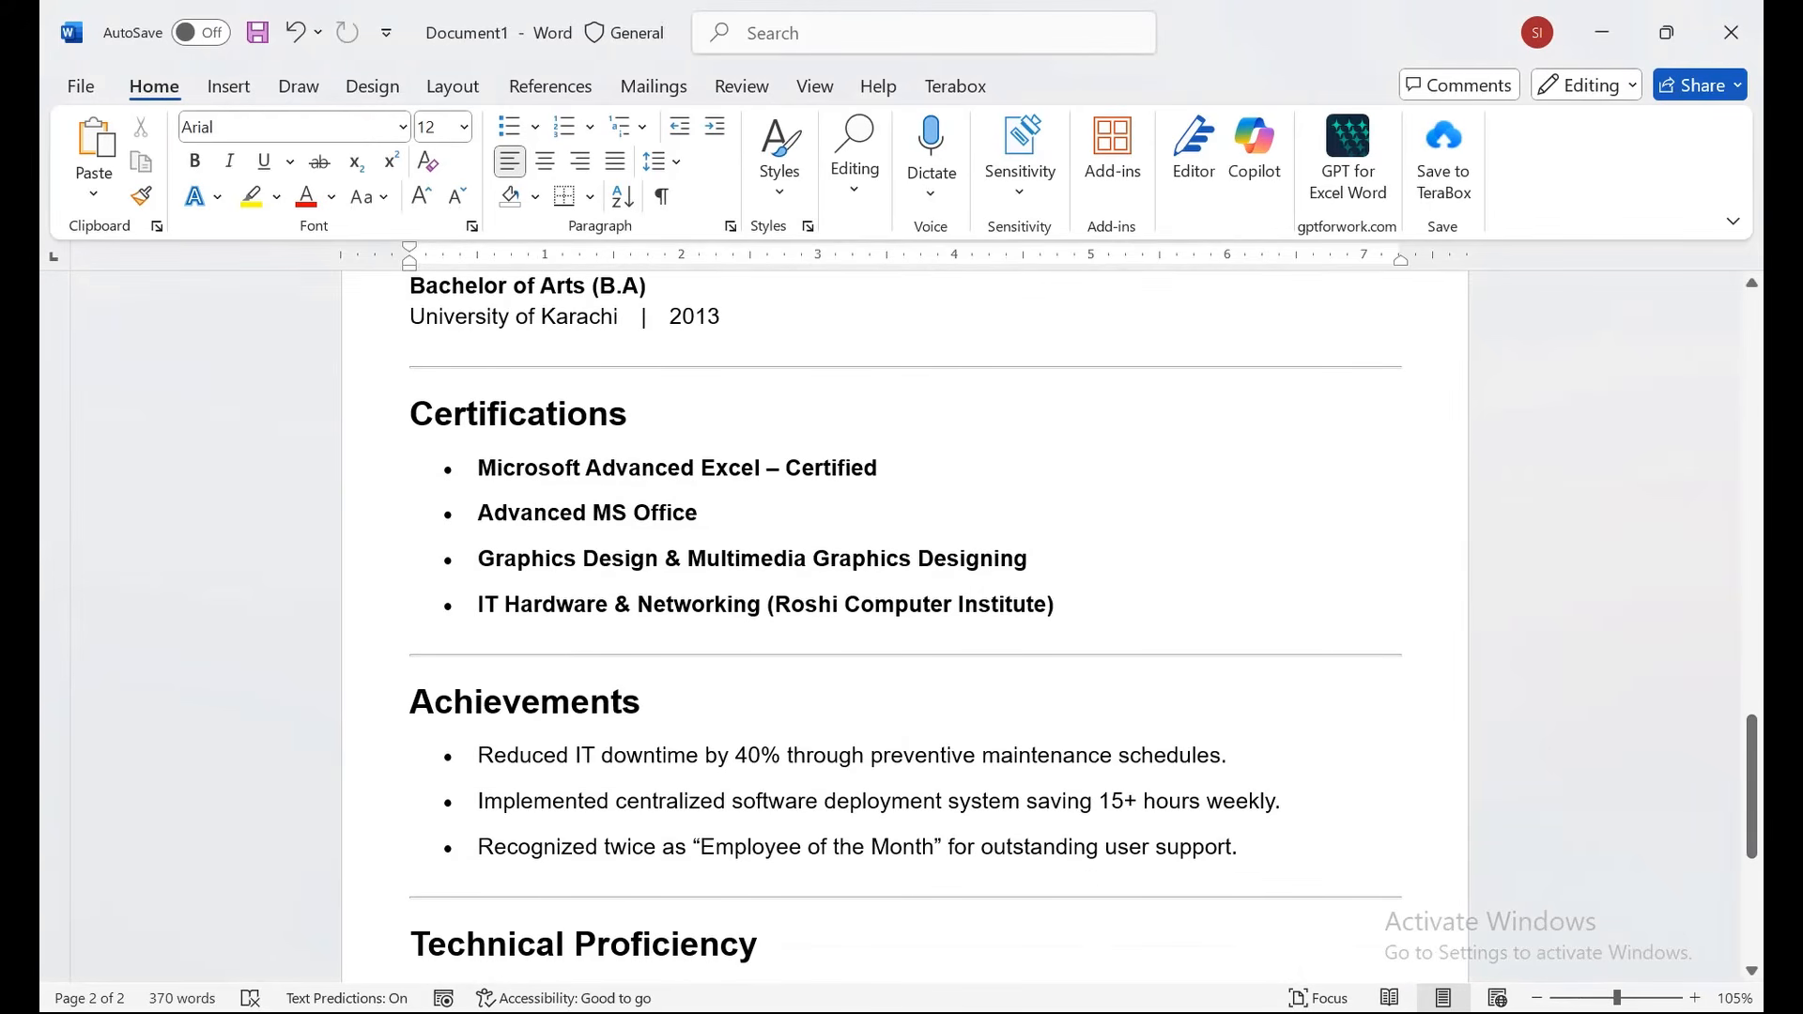
{"action": "left_click_drag", "start_coordinate": [478, 468], "coordinate": [846, 662]}
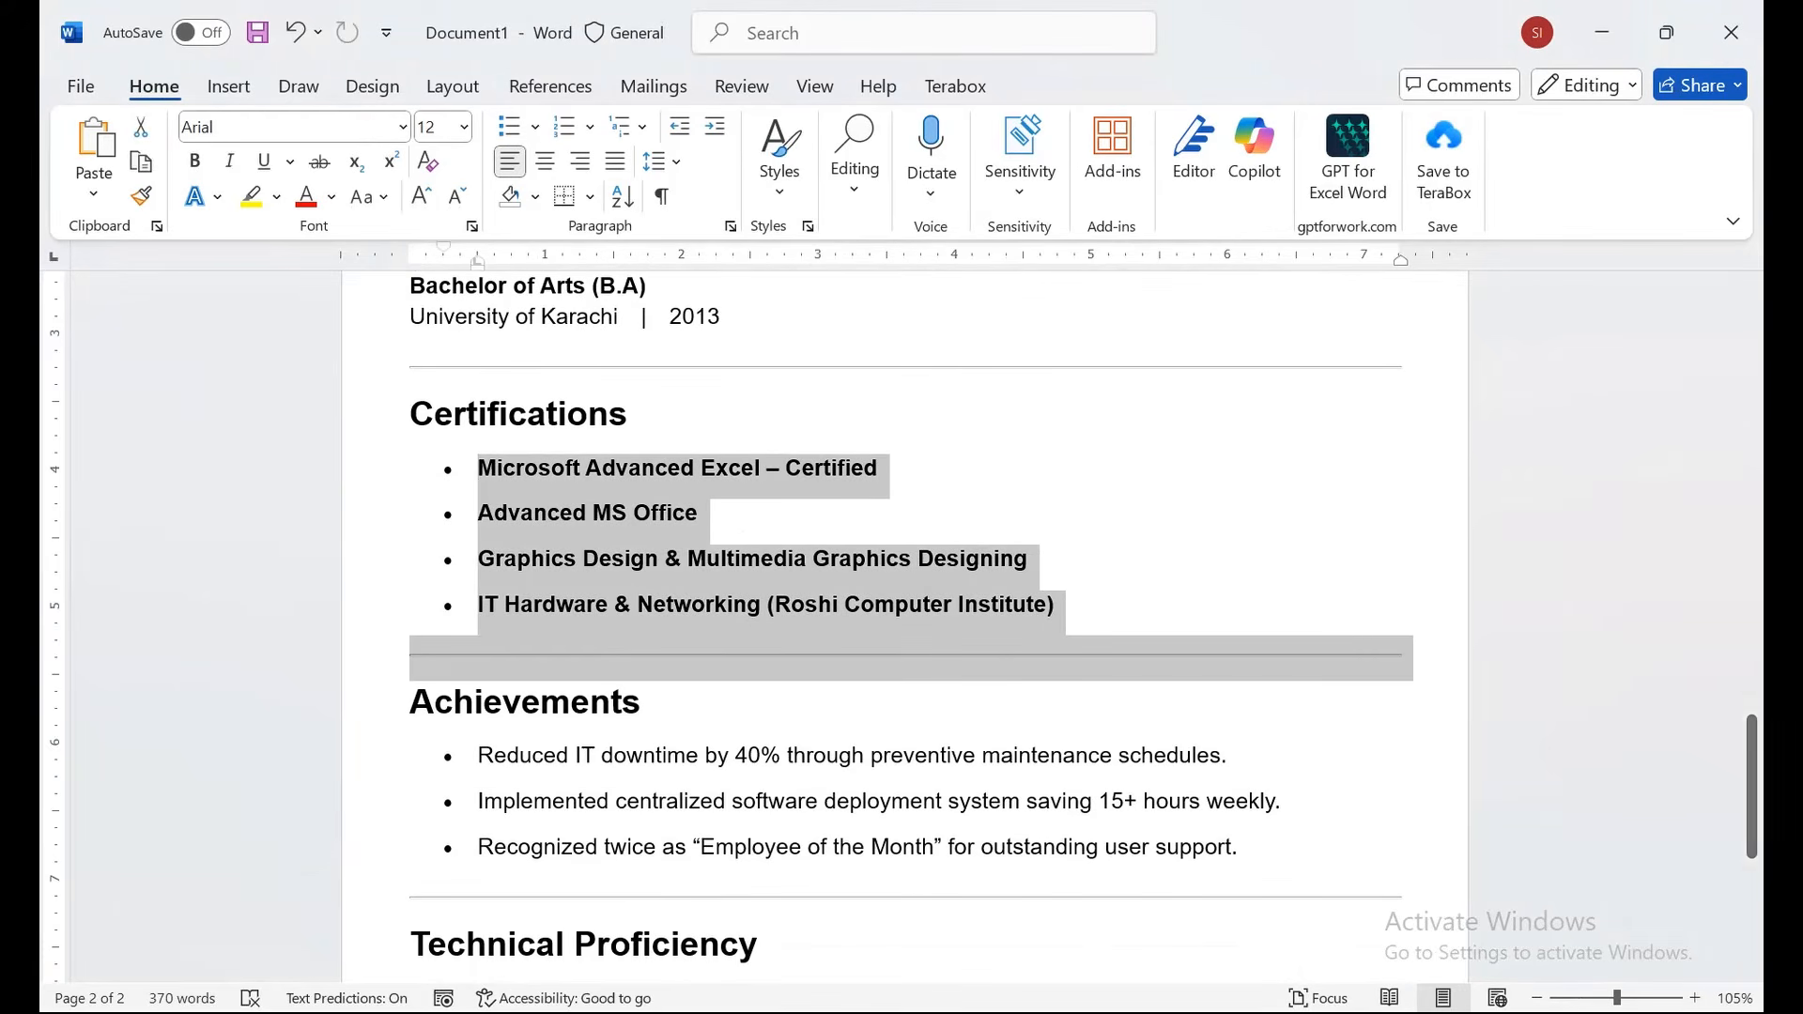
{"action": "left_click", "coordinate": [580, 468]}
{"action": "left_click_drag", "start_coordinate": [581, 468], "coordinate": [1057, 606]}
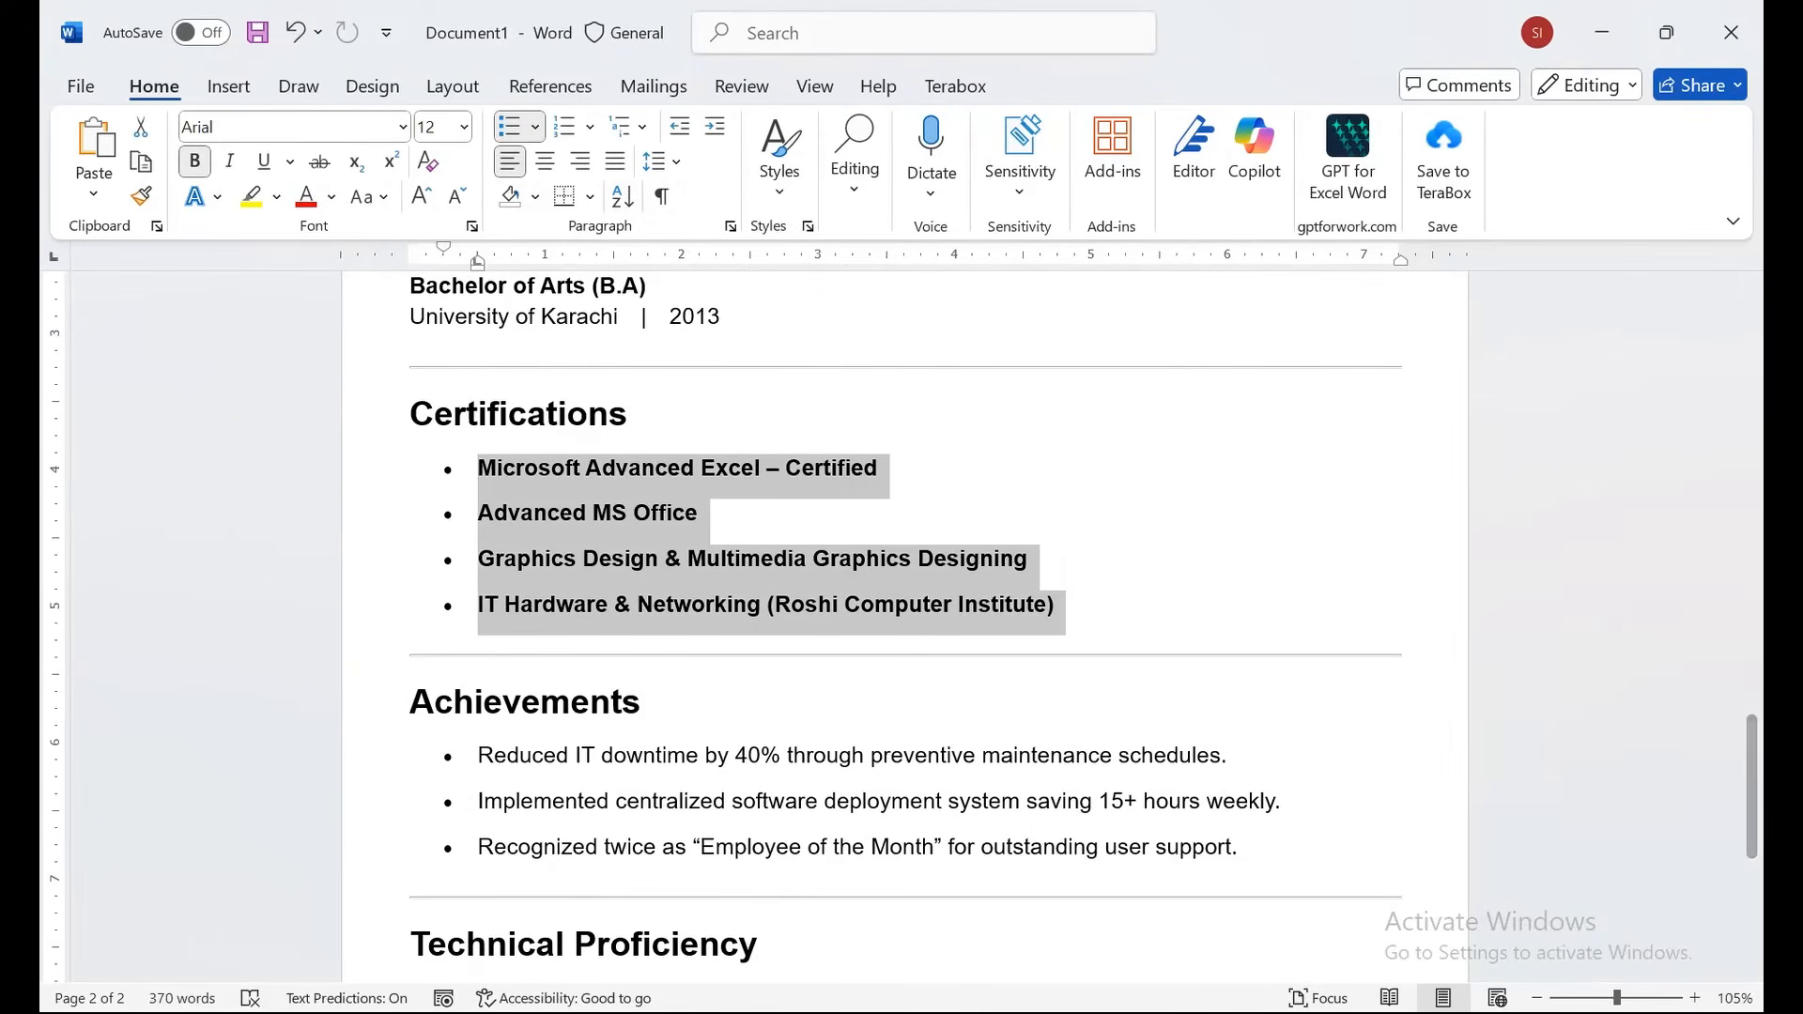
{"action": "left_click", "coordinate": [658, 162]}
{"action": "left_click", "coordinate": [798, 501]}
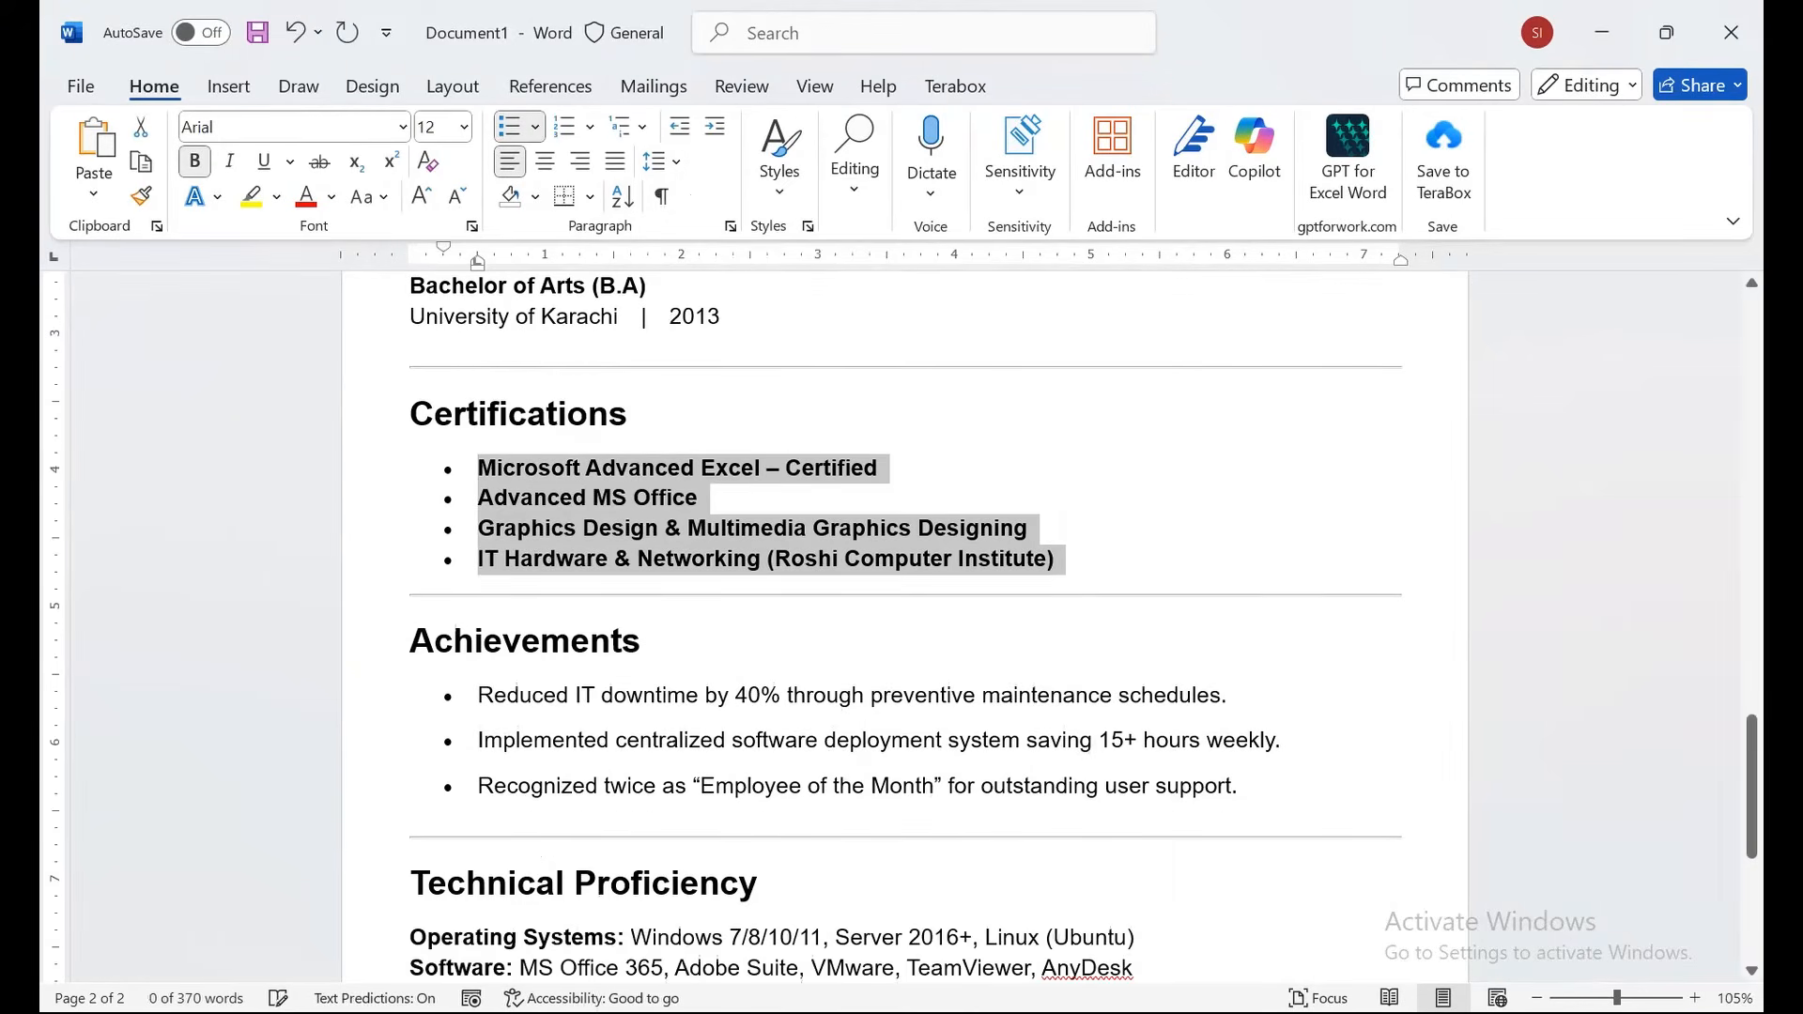
{"action": "left_click", "coordinate": [676, 641]}
Remove the space after the Achievements bullets and add a new empty bullet after the last one.
{"action": "left_click_drag", "start_coordinate": [479, 696], "coordinate": [1315, 845]}
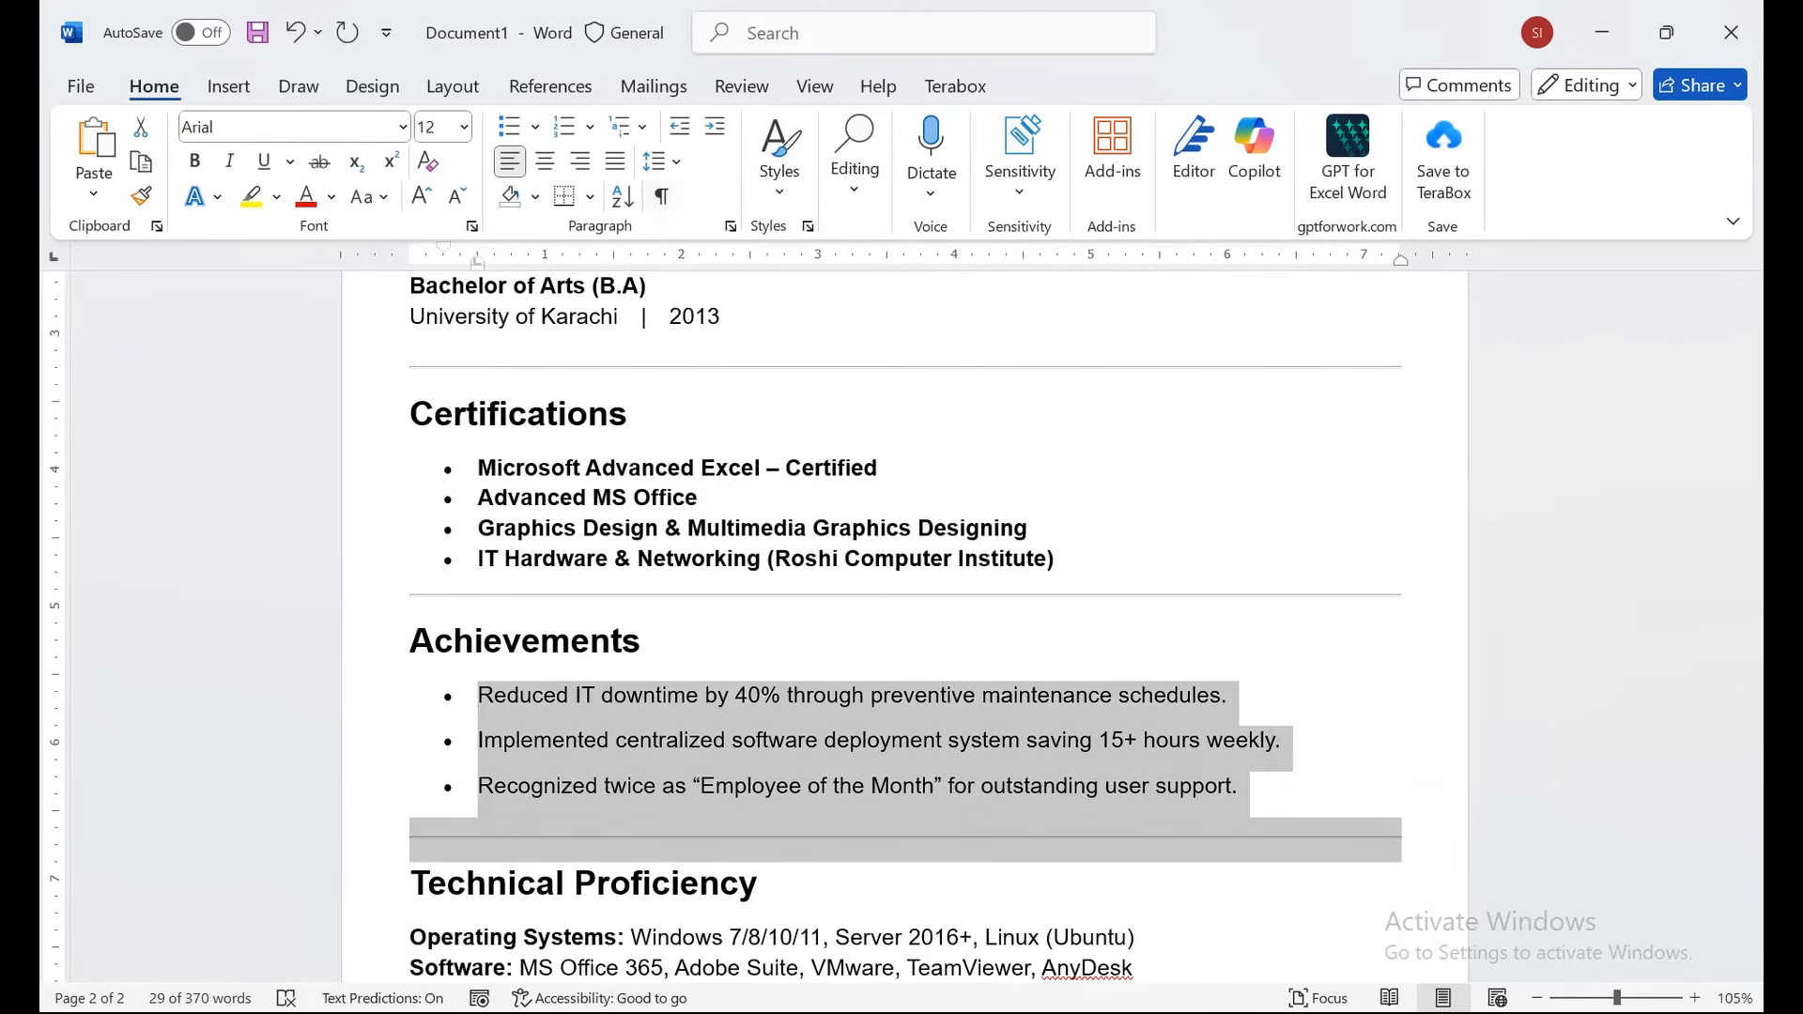
{"action": "left_click", "coordinate": [658, 162]}
{"action": "left_click", "coordinate": [798, 496]}
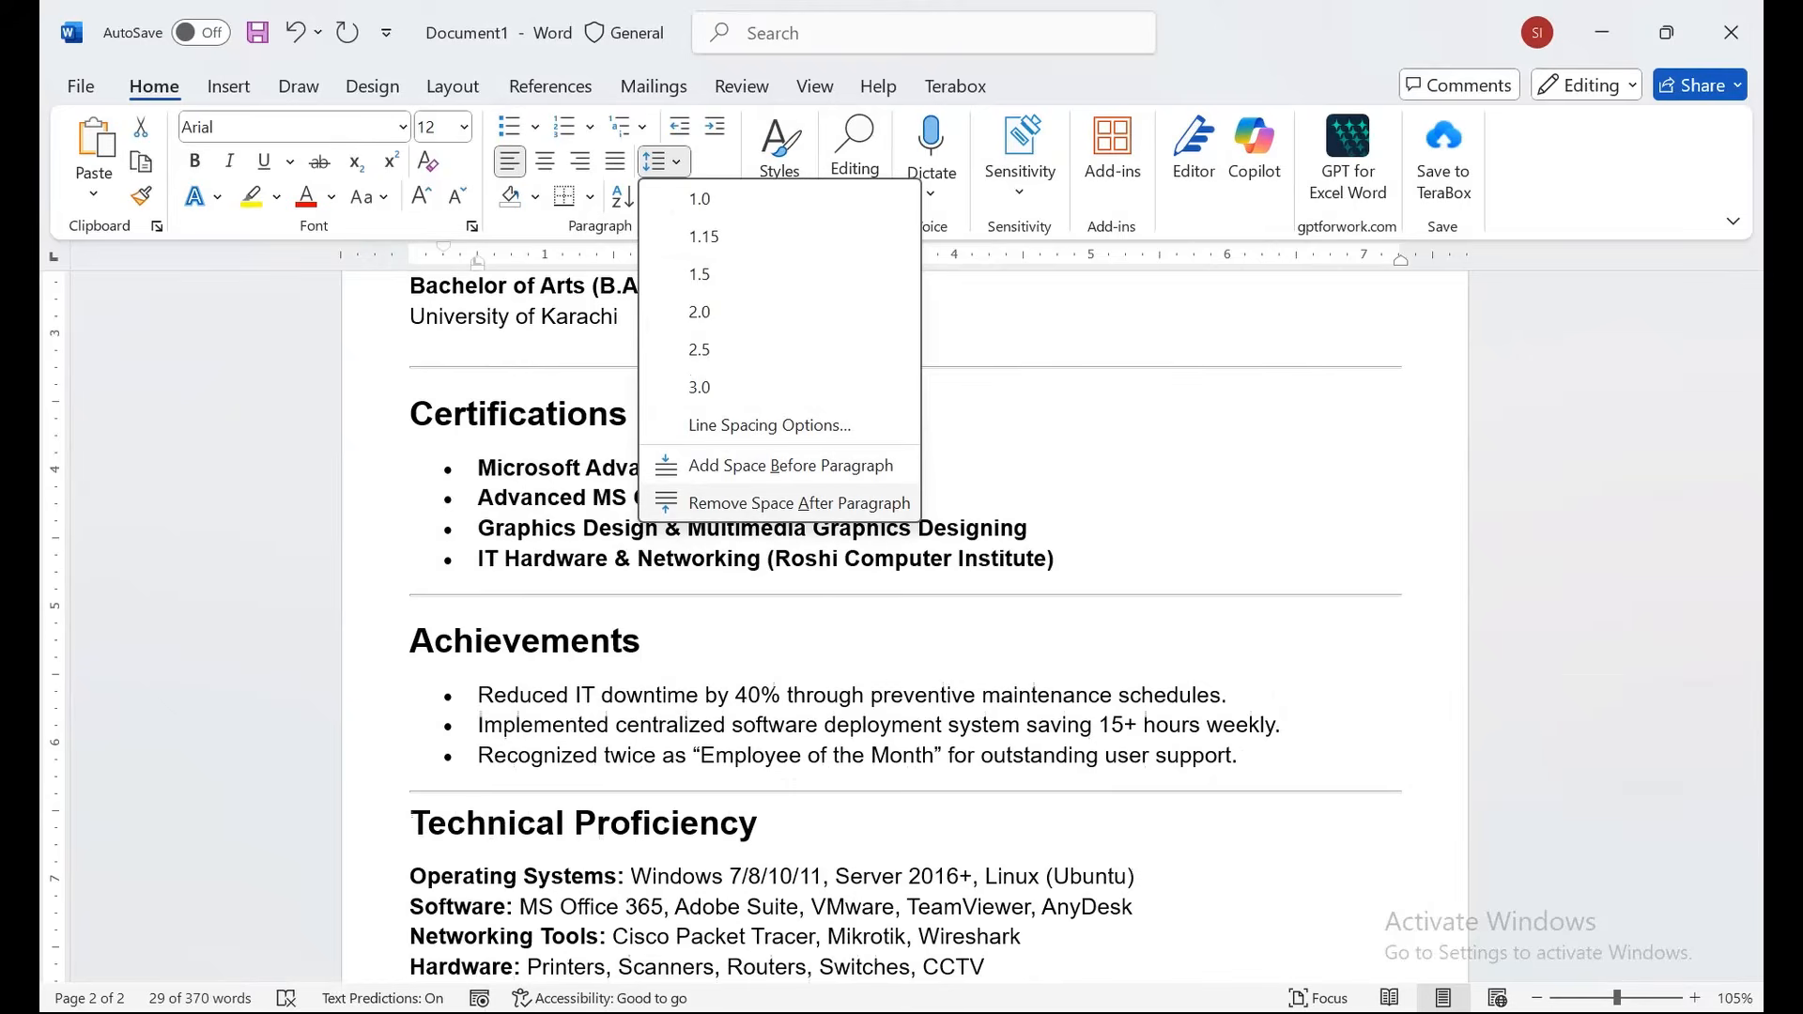
{"action": "left_click", "coordinate": [798, 503]}
{"action": "left_click", "coordinate": [1240, 756]}
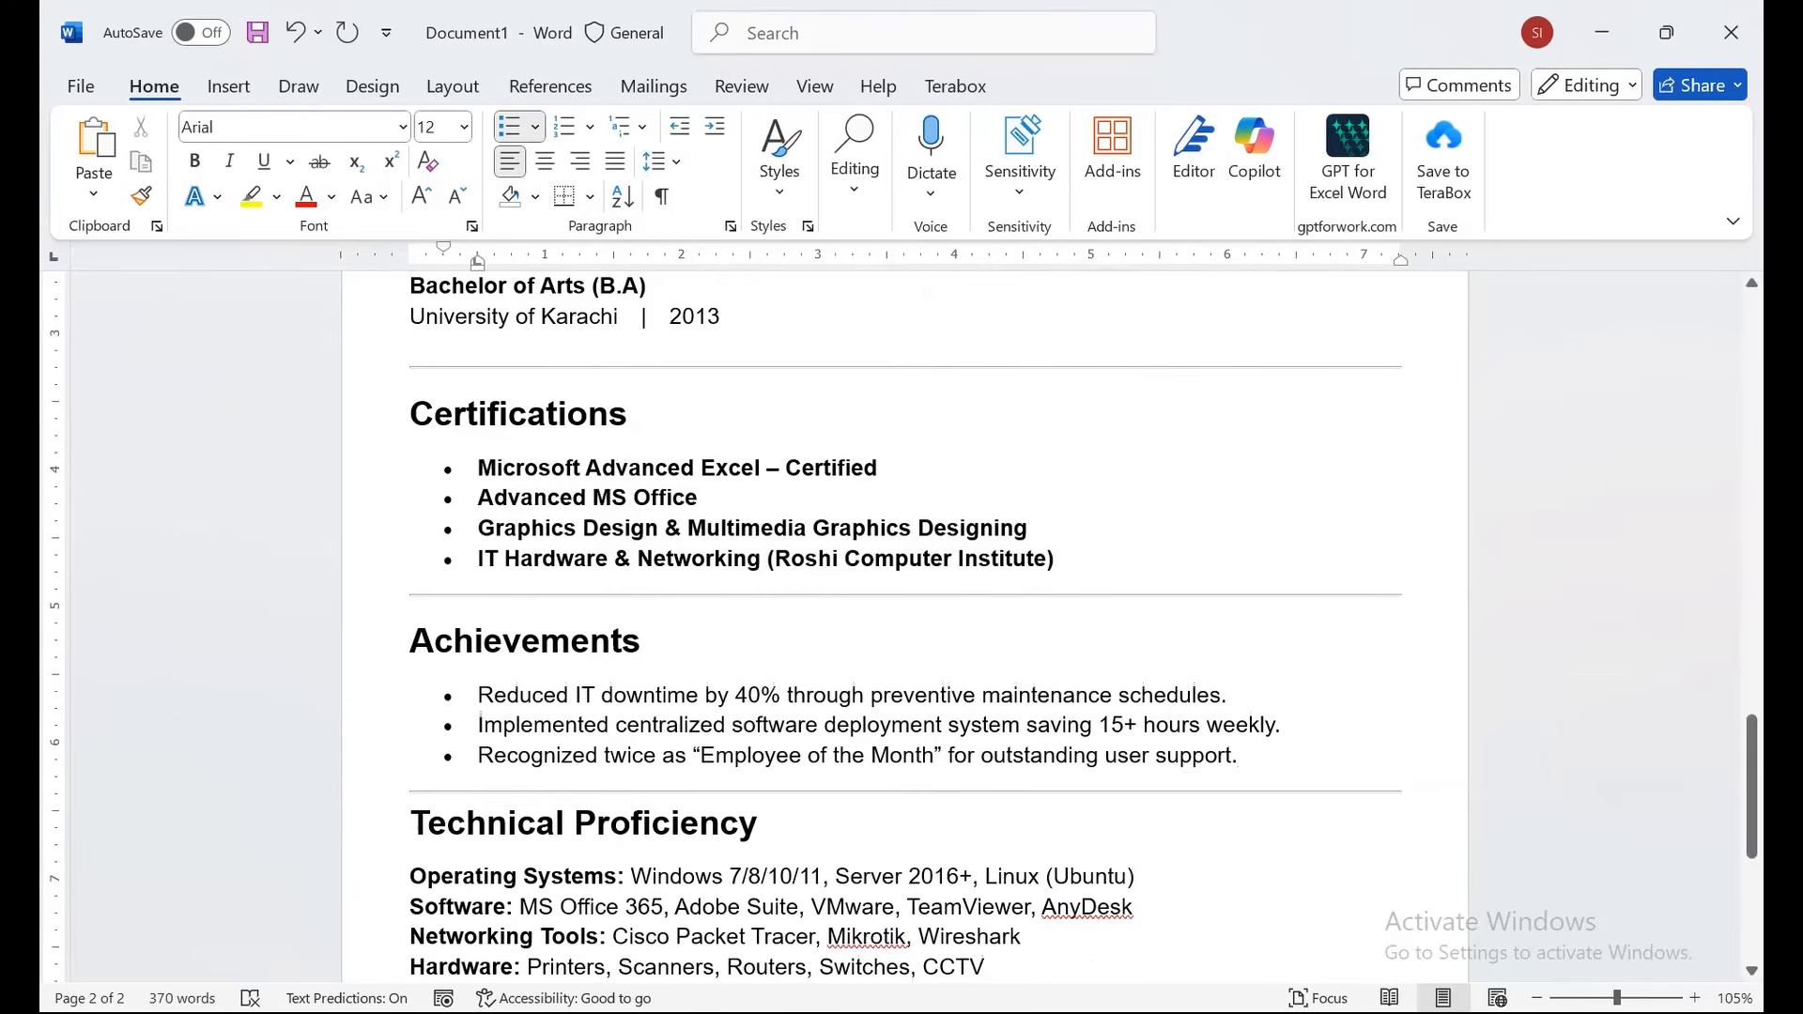
{"action": "key", "text": "Return"}
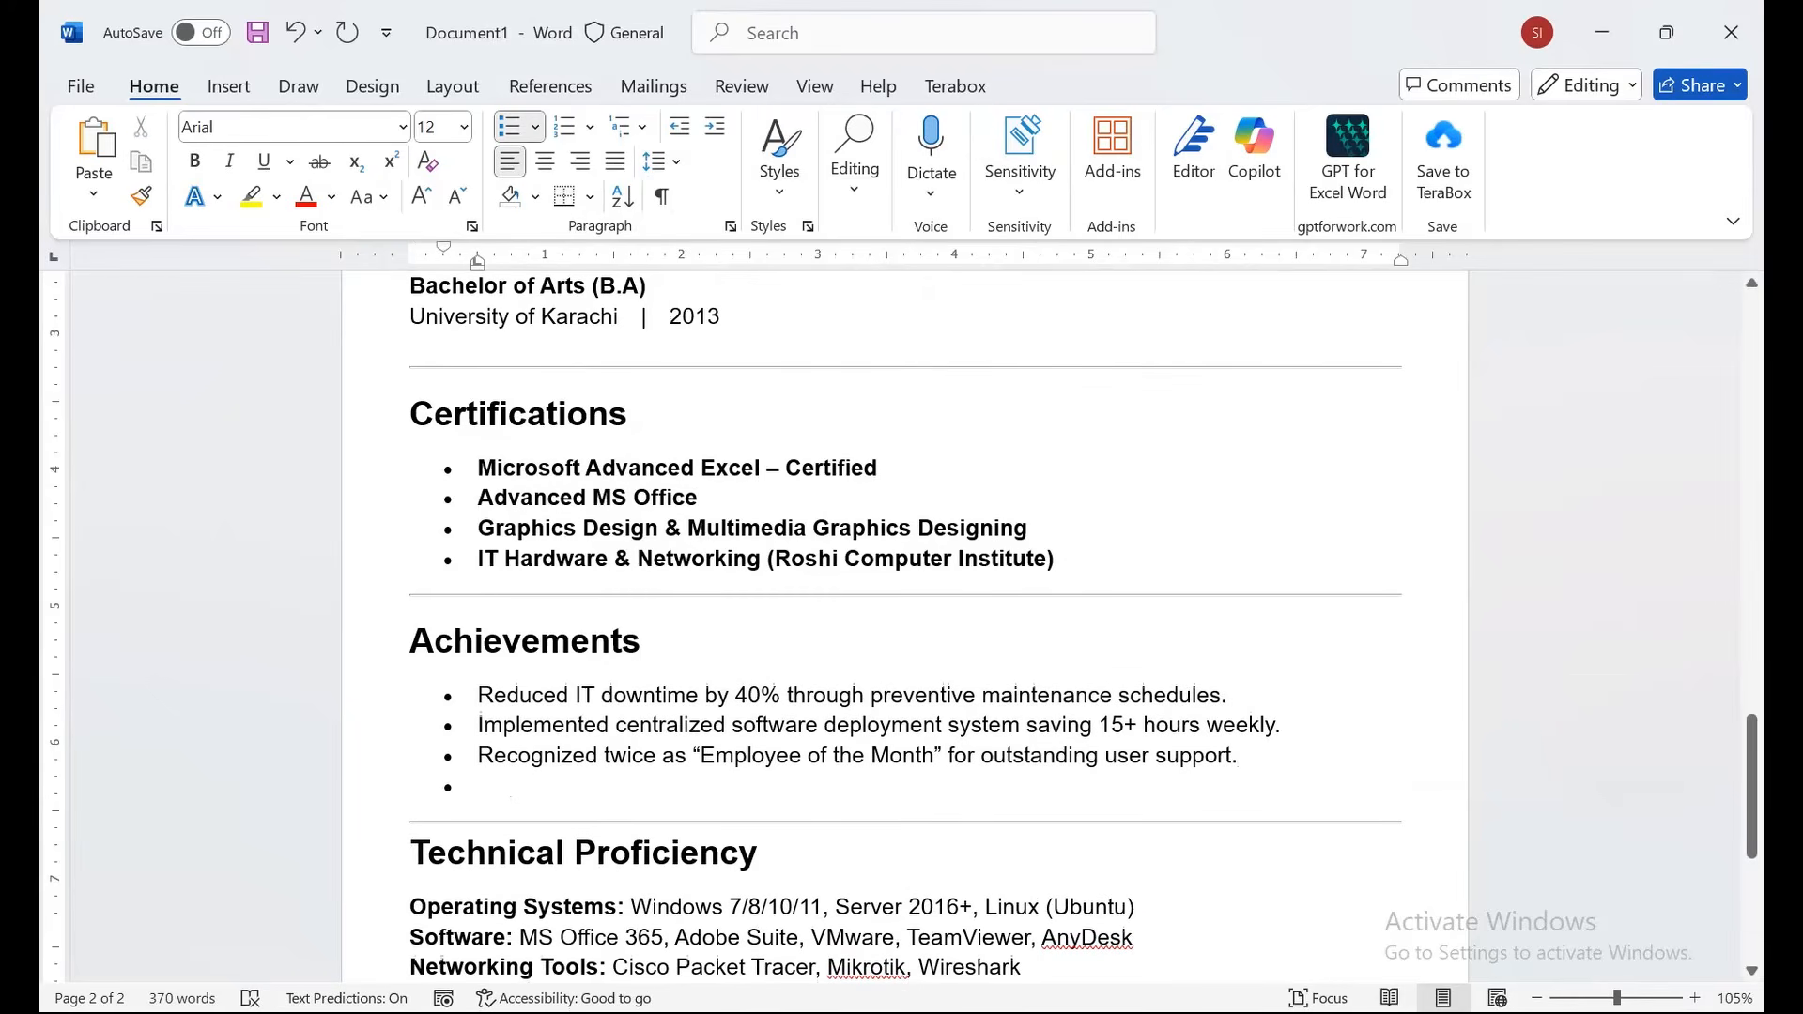
Make the four Certifications entries regular weight instead of bold.
{"action": "left_click_drag", "start_coordinate": [478, 468], "coordinate": [1068, 601]}
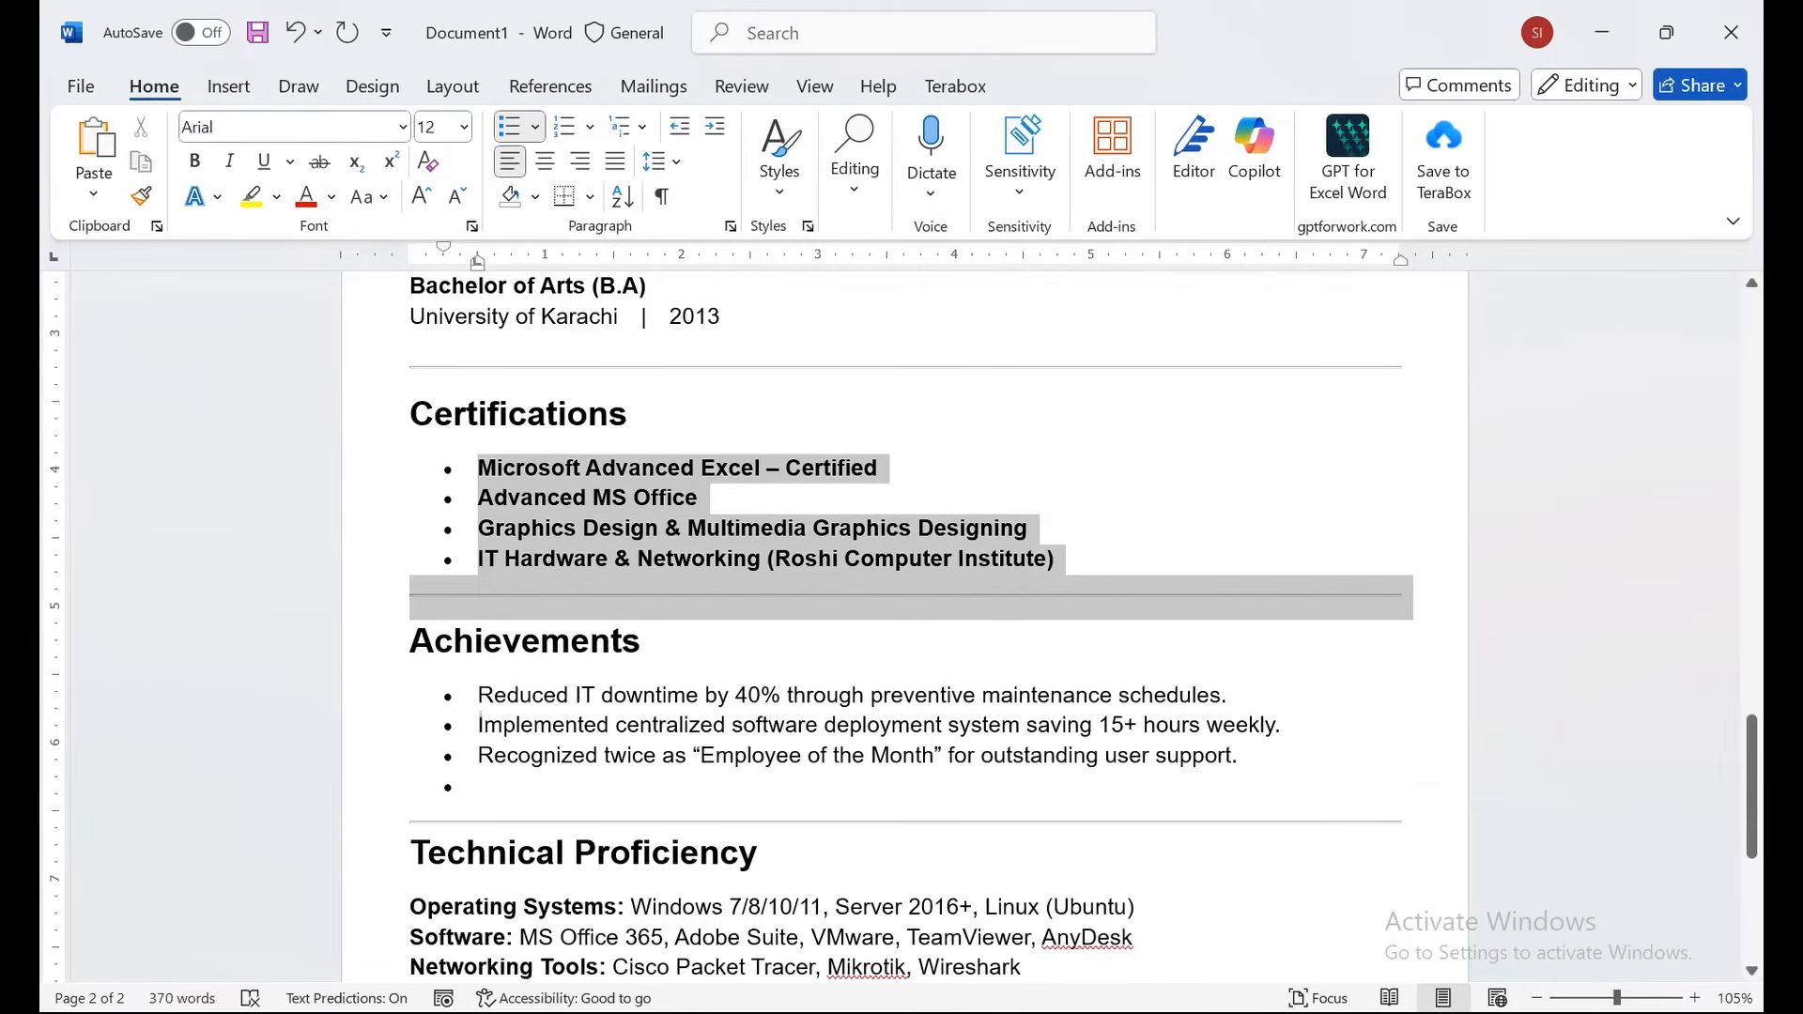
{"action": "left_click", "coordinate": [195, 161]}
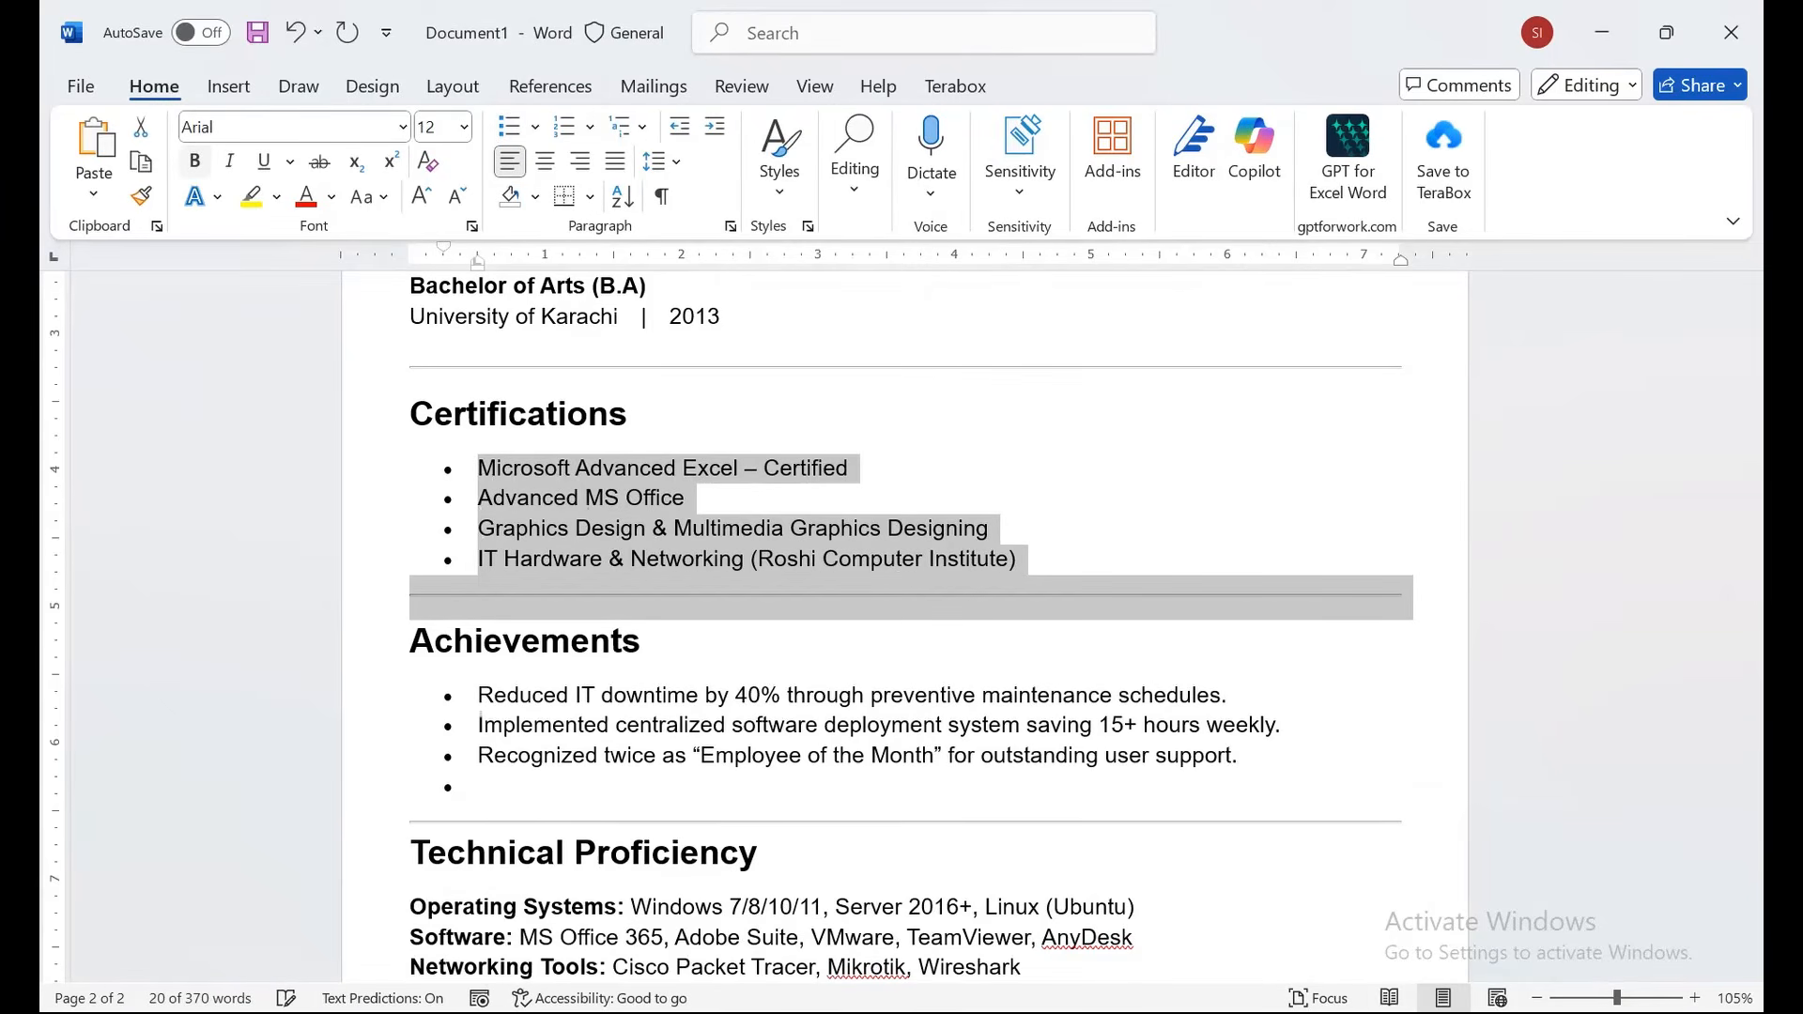
{"action": "left_click", "coordinate": [624, 558]}
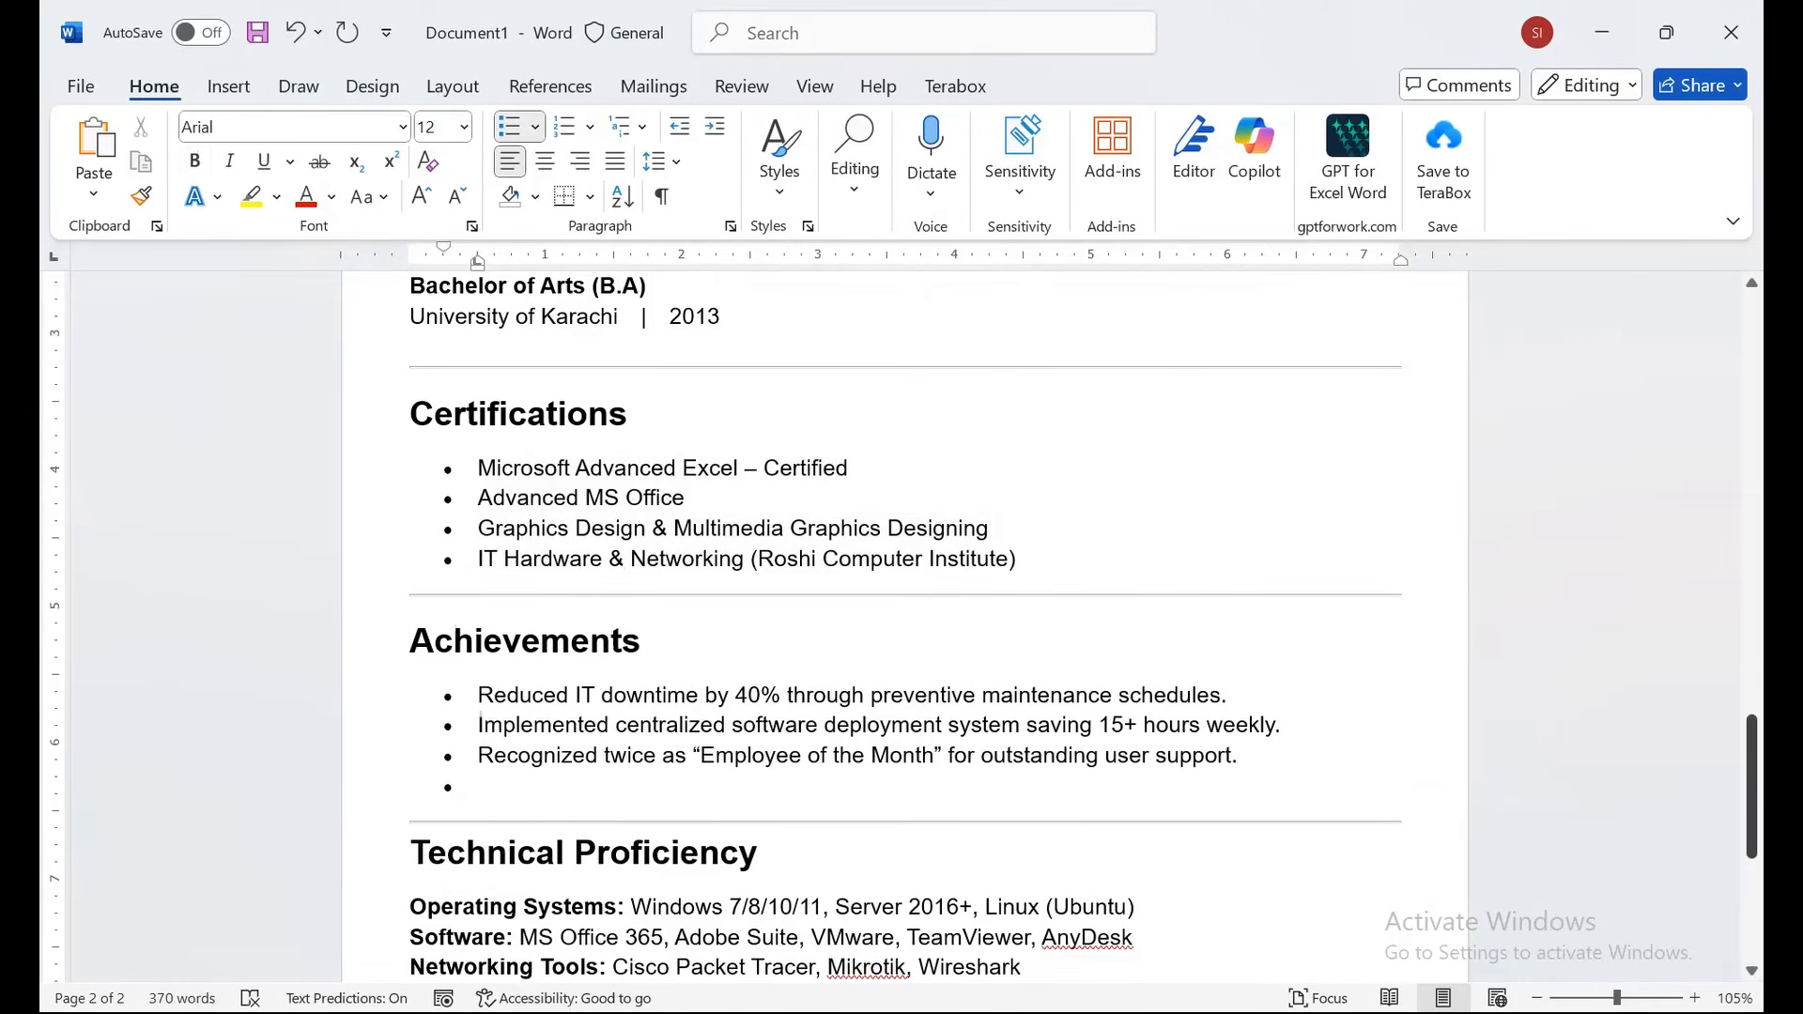
{"action": "left_click_drag", "start_coordinate": [1751, 736], "coordinate": [1751, 681]}
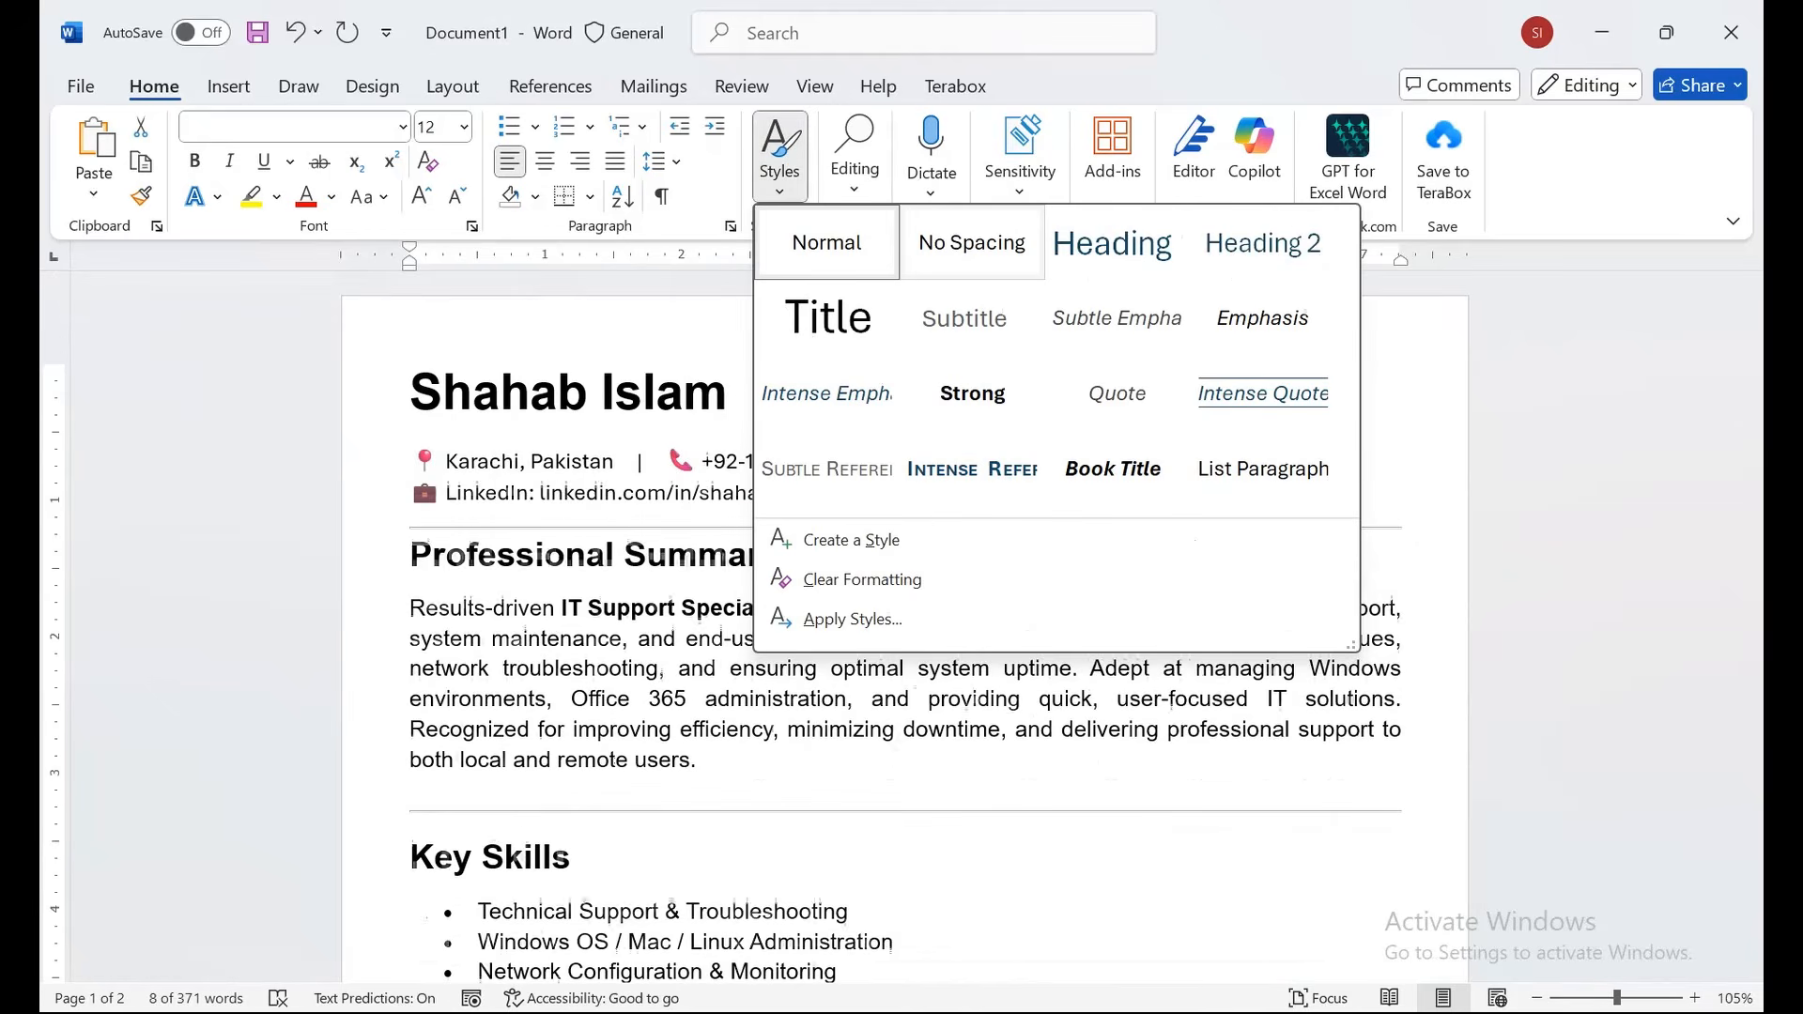
Delete the trailing '|' separator after the e-mail address in the contact line.
{"action": "key", "text": "Escape"}
{"action": "left_click", "coordinate": [827, 493]}
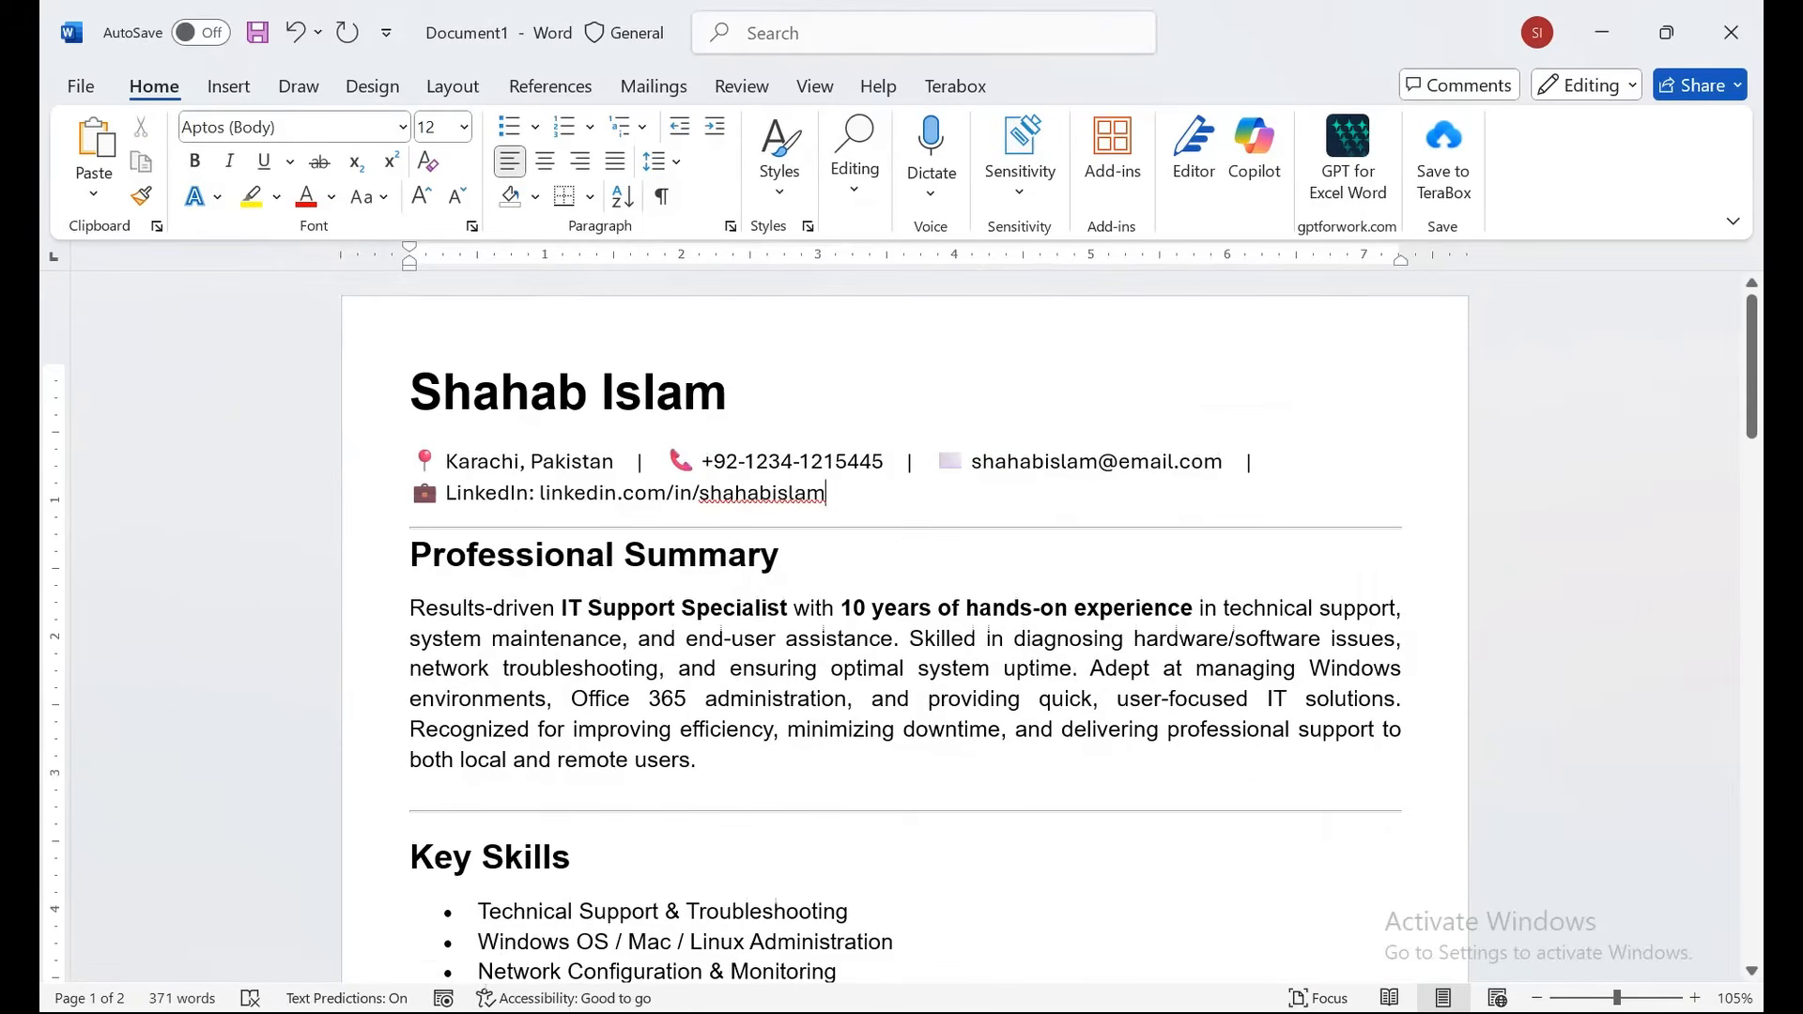
{"action": "key", "text": "BackSpace"}
{"action": "key", "text": "BackSpace"}
{"action": "key", "text": "BackSpace"}
{"action": "key", "text": "BackSpace"}
{"action": "key", "text": "BackSpace"}
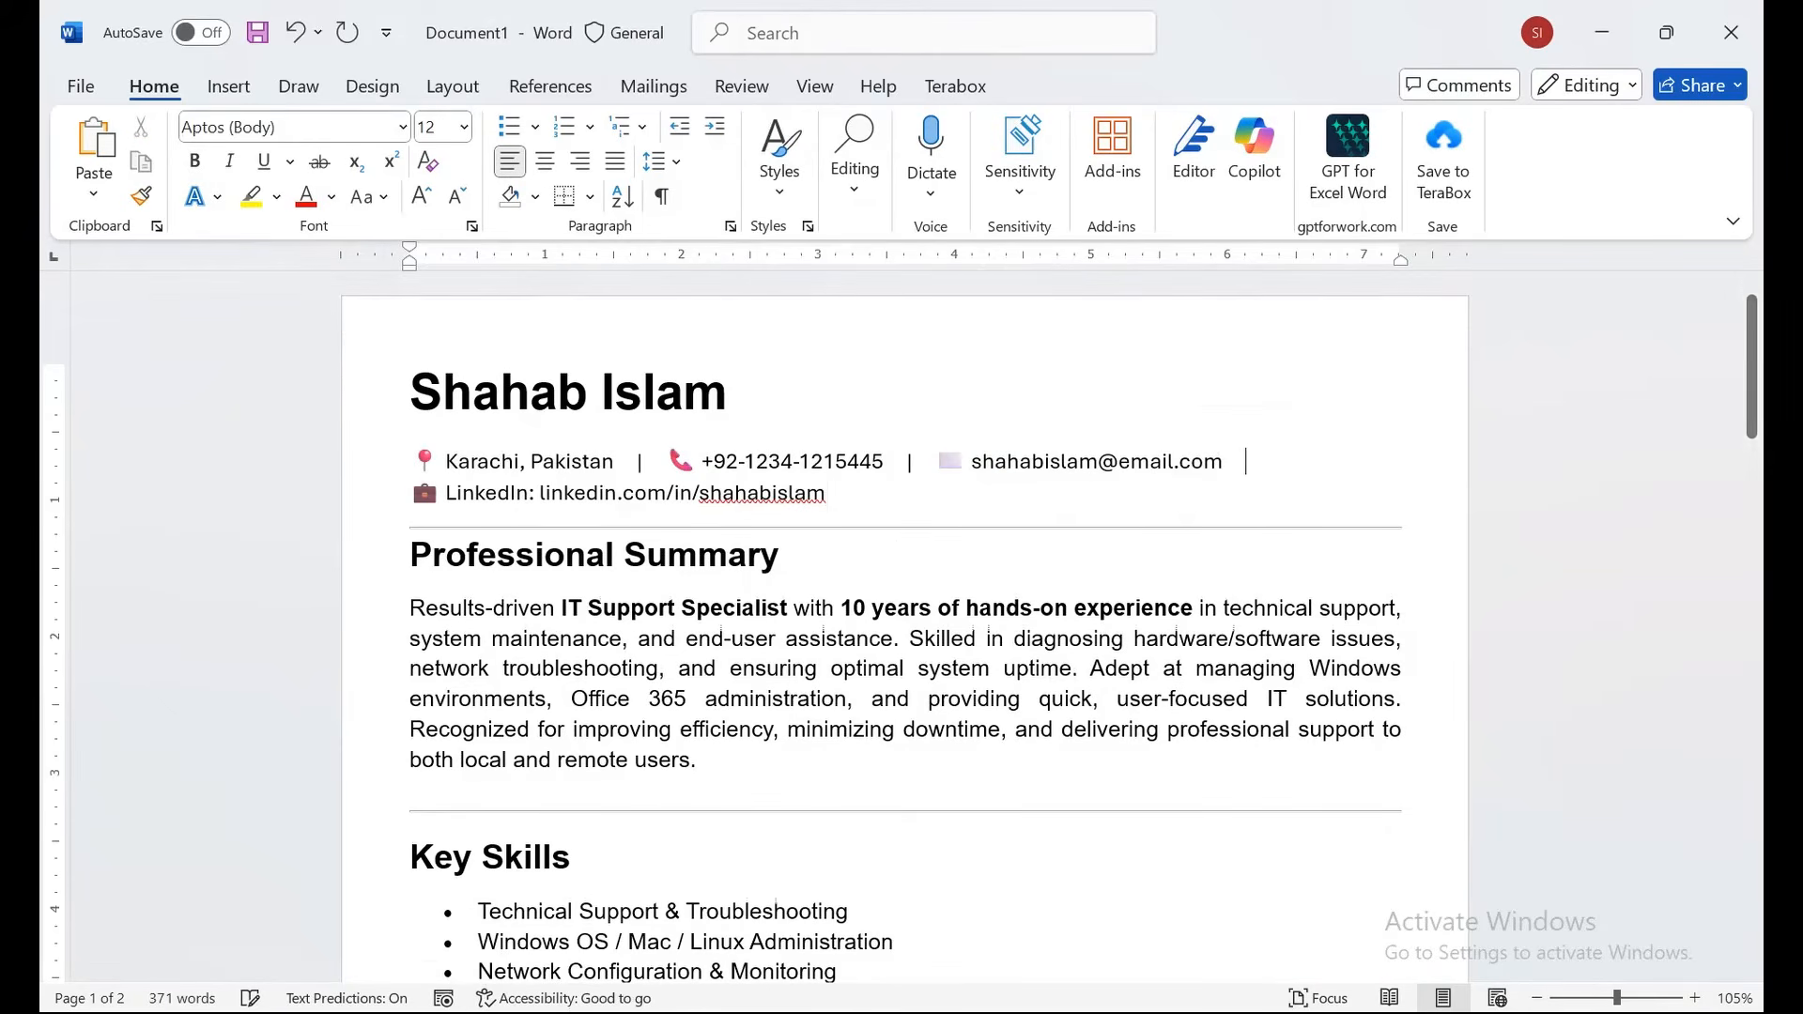
{"action": "key", "text": "ctrl+z"}
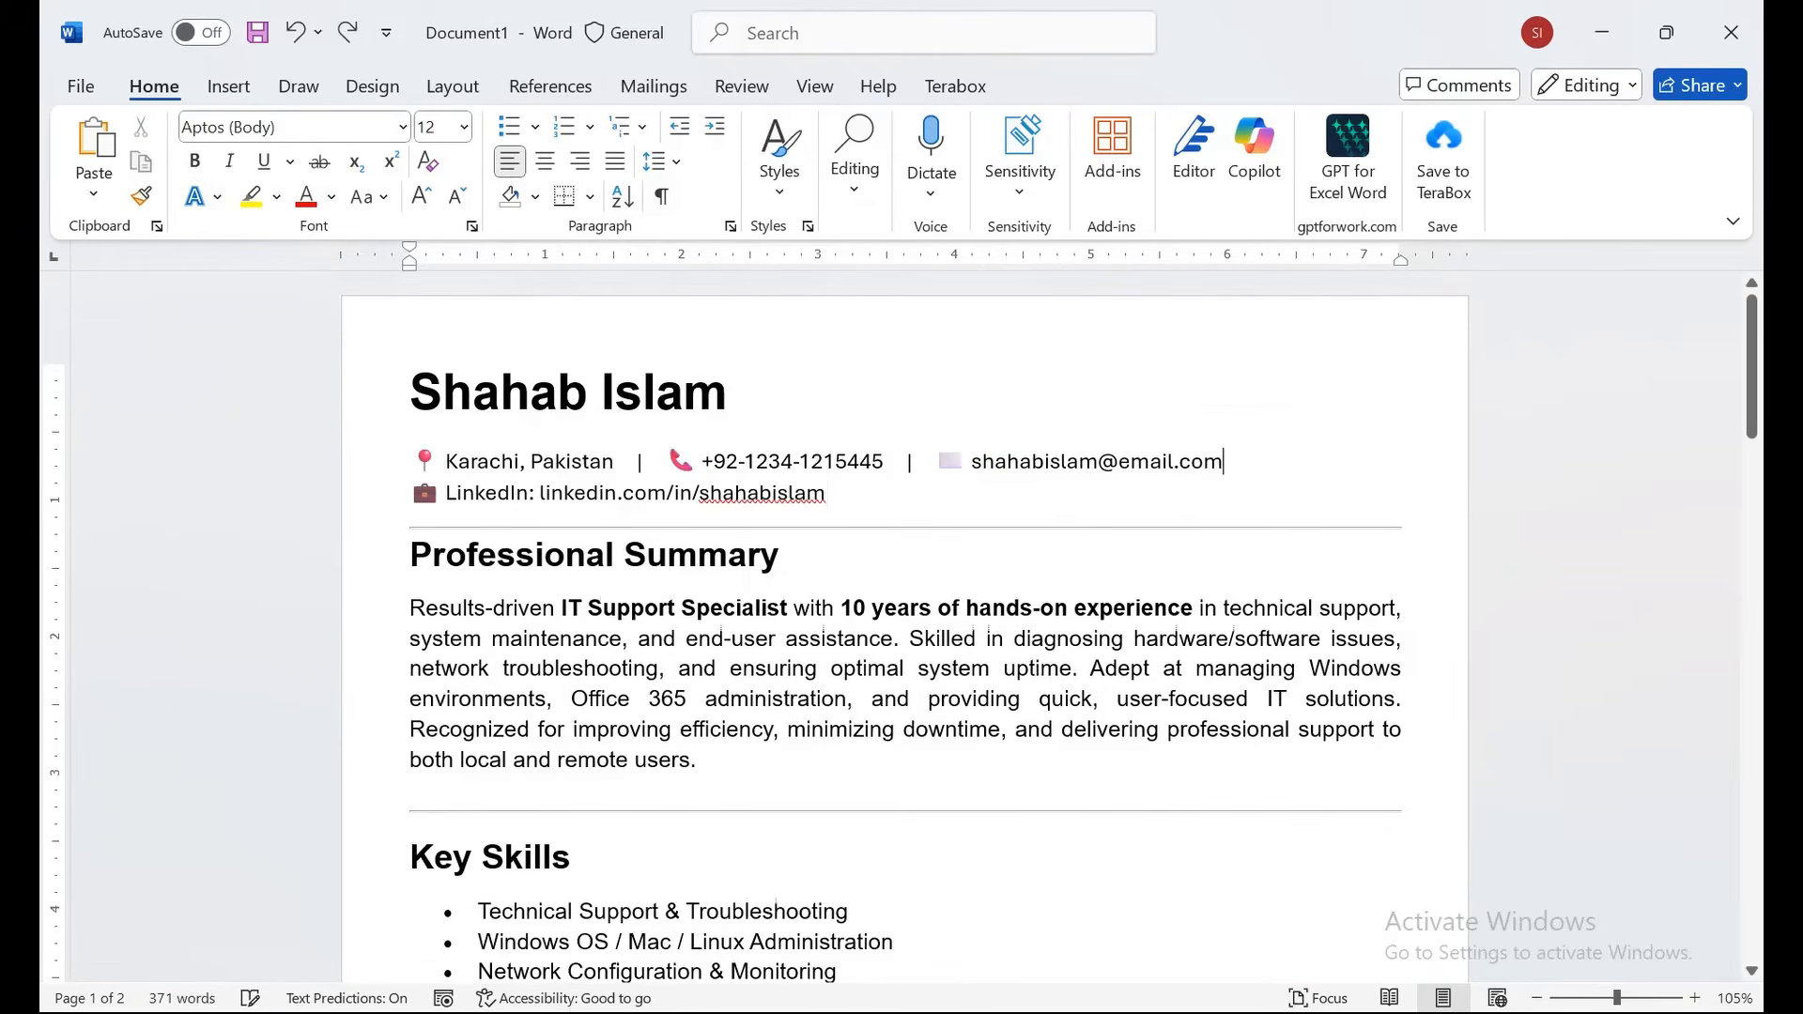
Draw a rounded rectangle to the right of the contact details beside the name.
{"action": "left_click", "coordinate": [228, 85]}
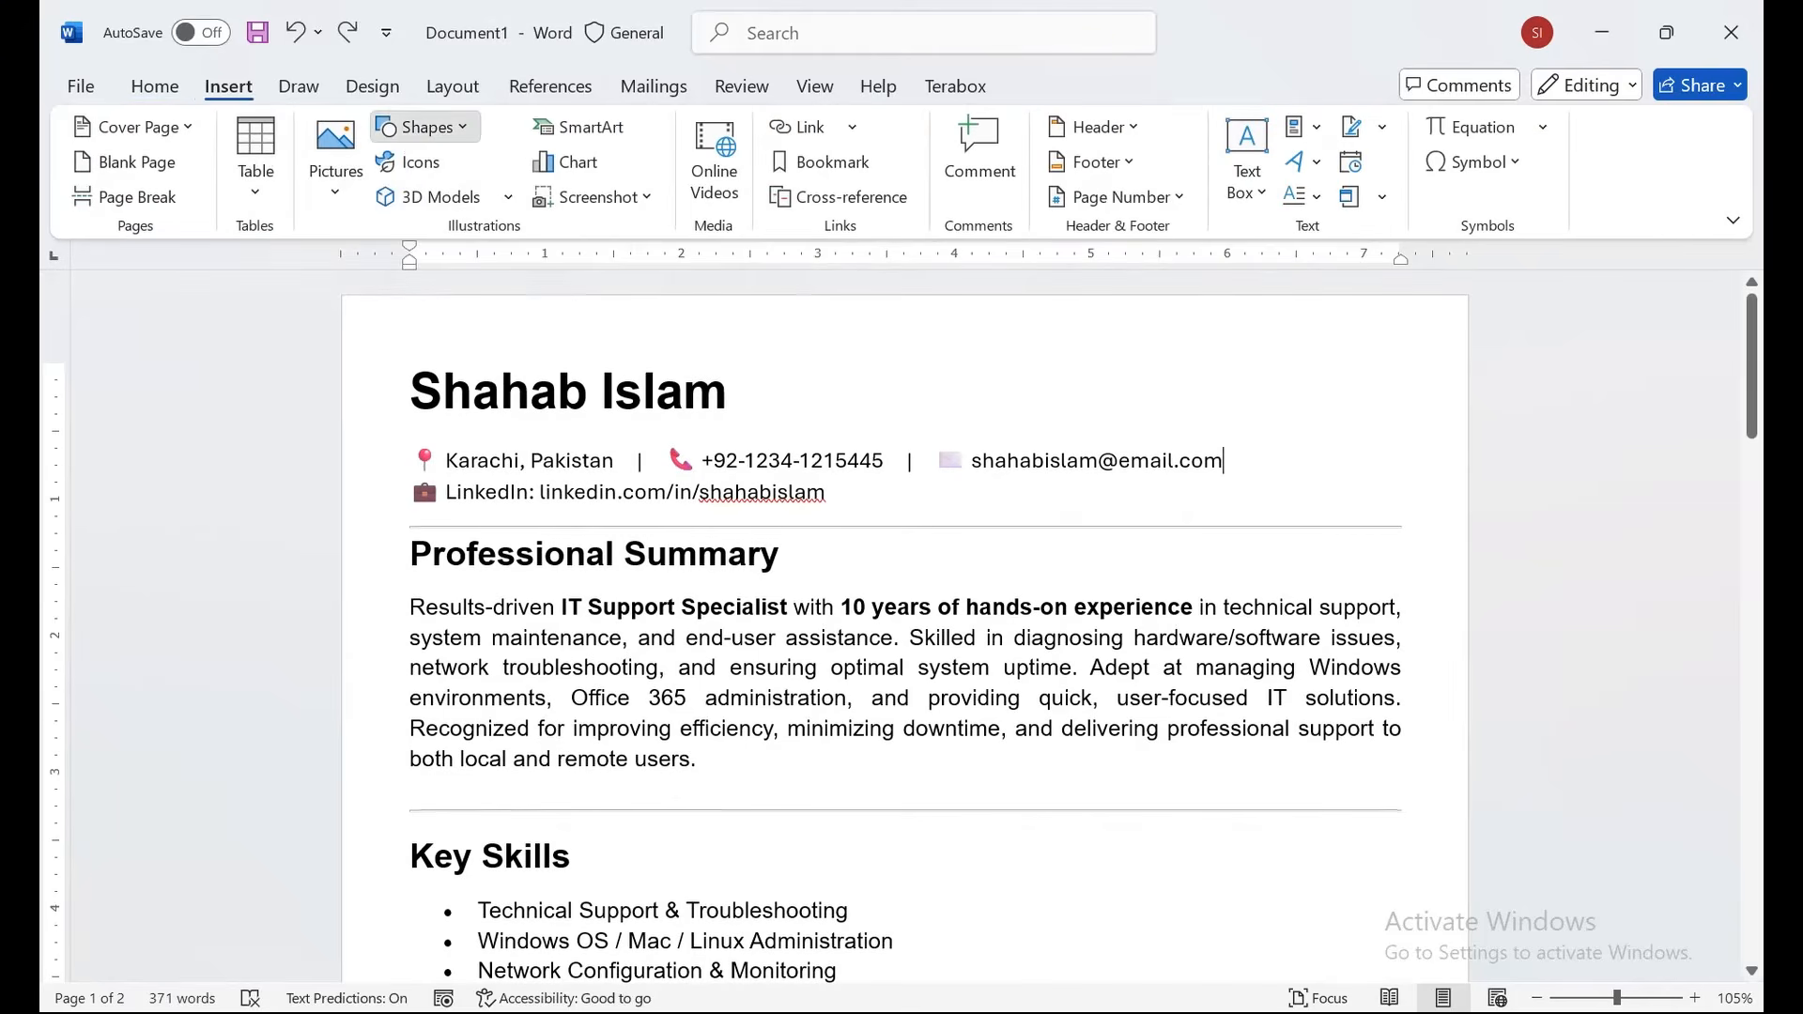
{"action": "left_click", "coordinate": [426, 126]}
{"action": "left_click", "coordinate": [550, 200]}
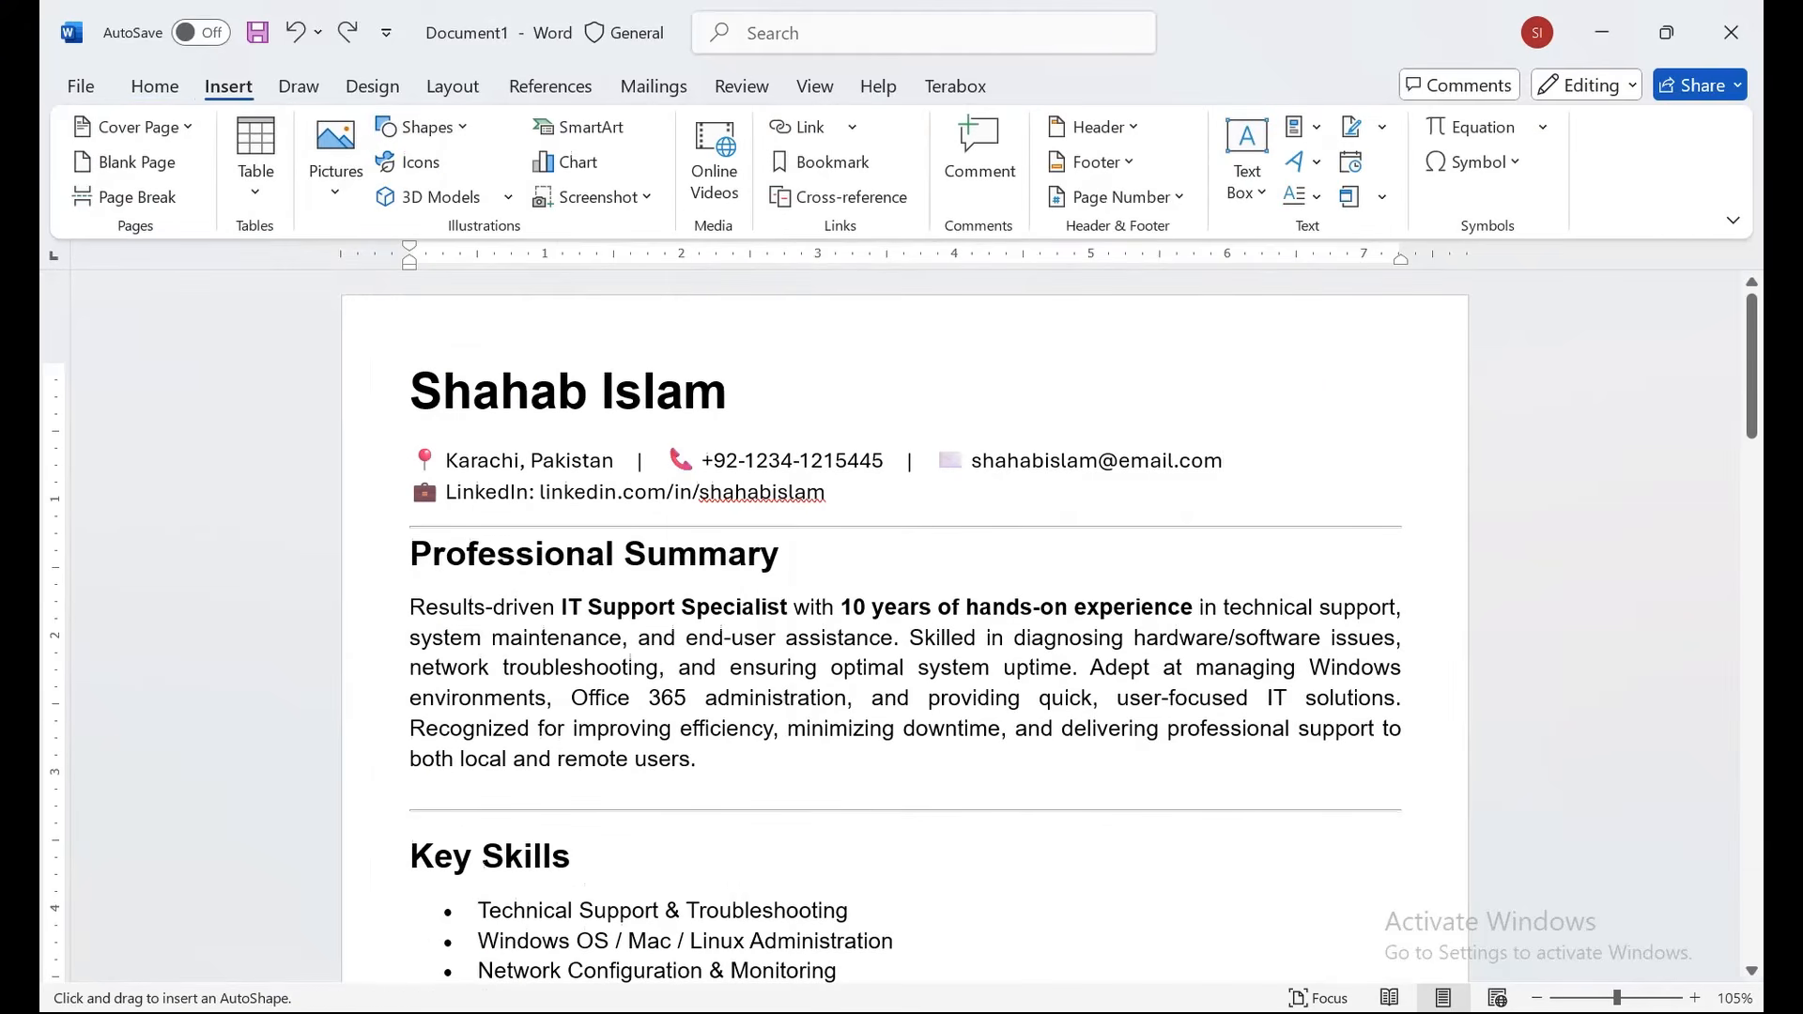
{"action": "left_click_drag", "start_coordinate": [1260, 347], "coordinate": [1391, 504]}
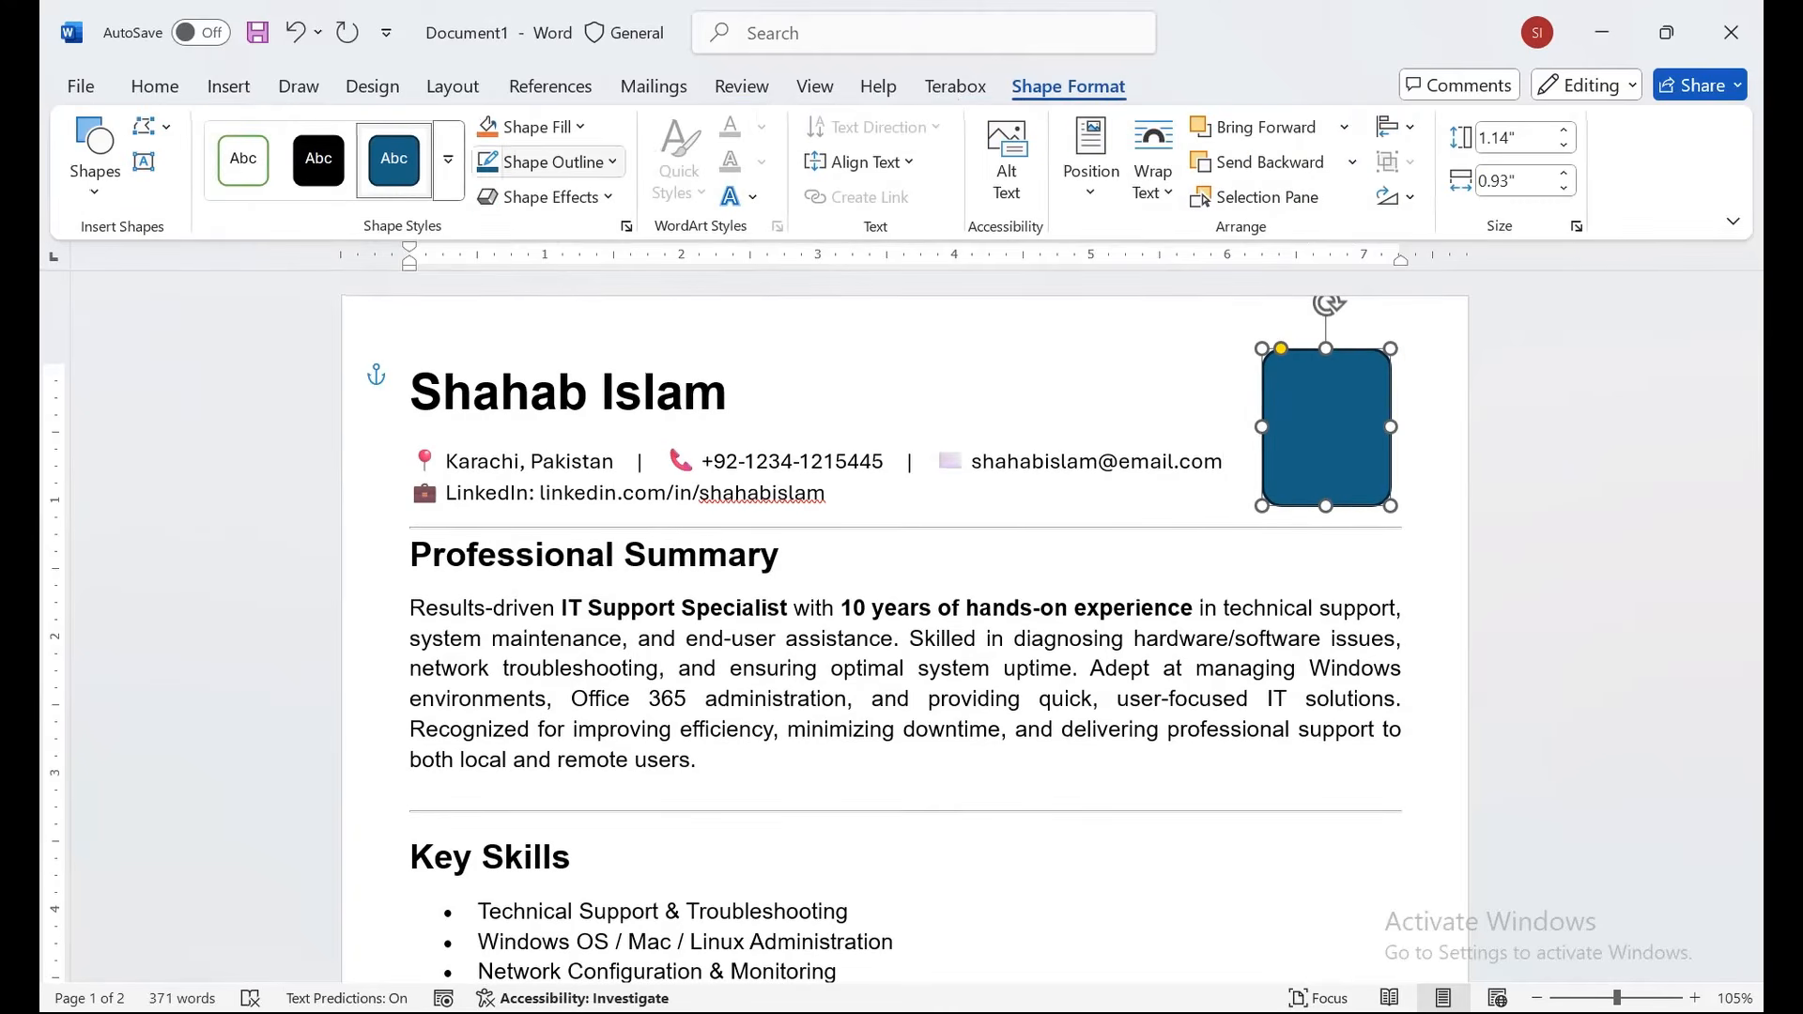
Fill the rounded frame with the images (4) portrait photo from the computer.
{"action": "left_click", "coordinate": [533, 127]}
{"action": "left_click", "coordinate": [545, 657]}
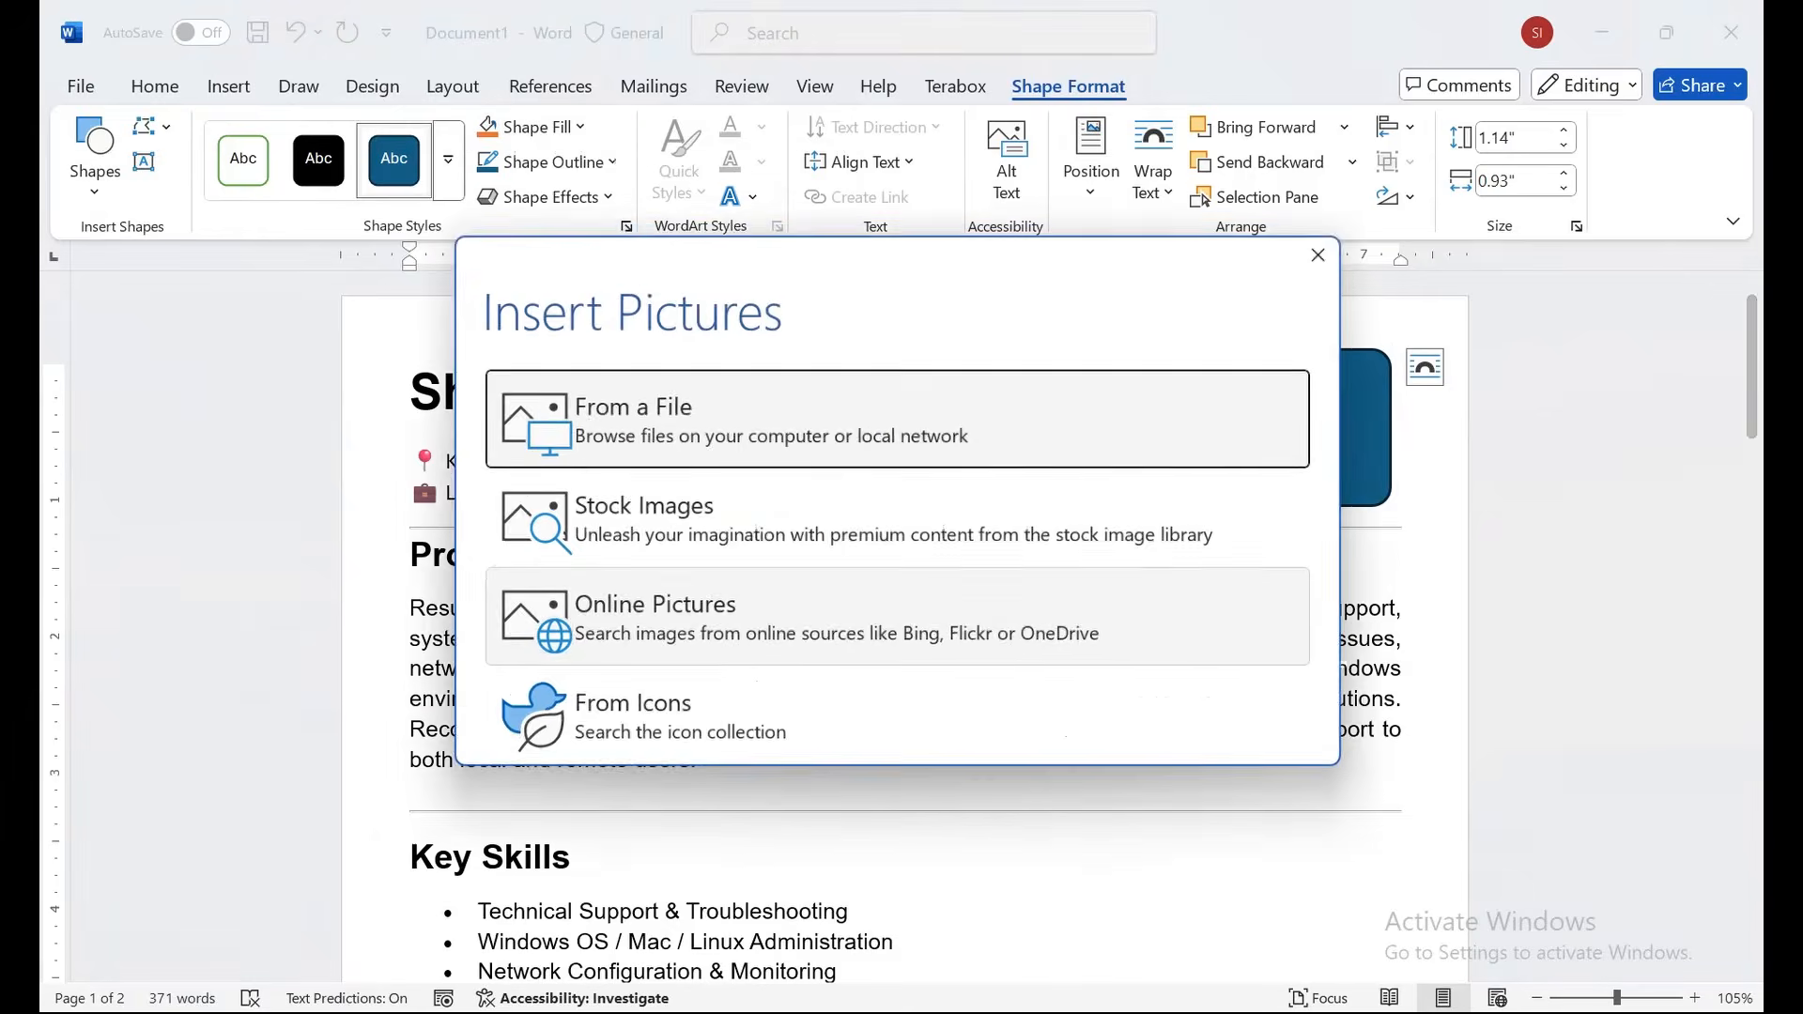
{"action": "left_click", "coordinate": [611, 404]}
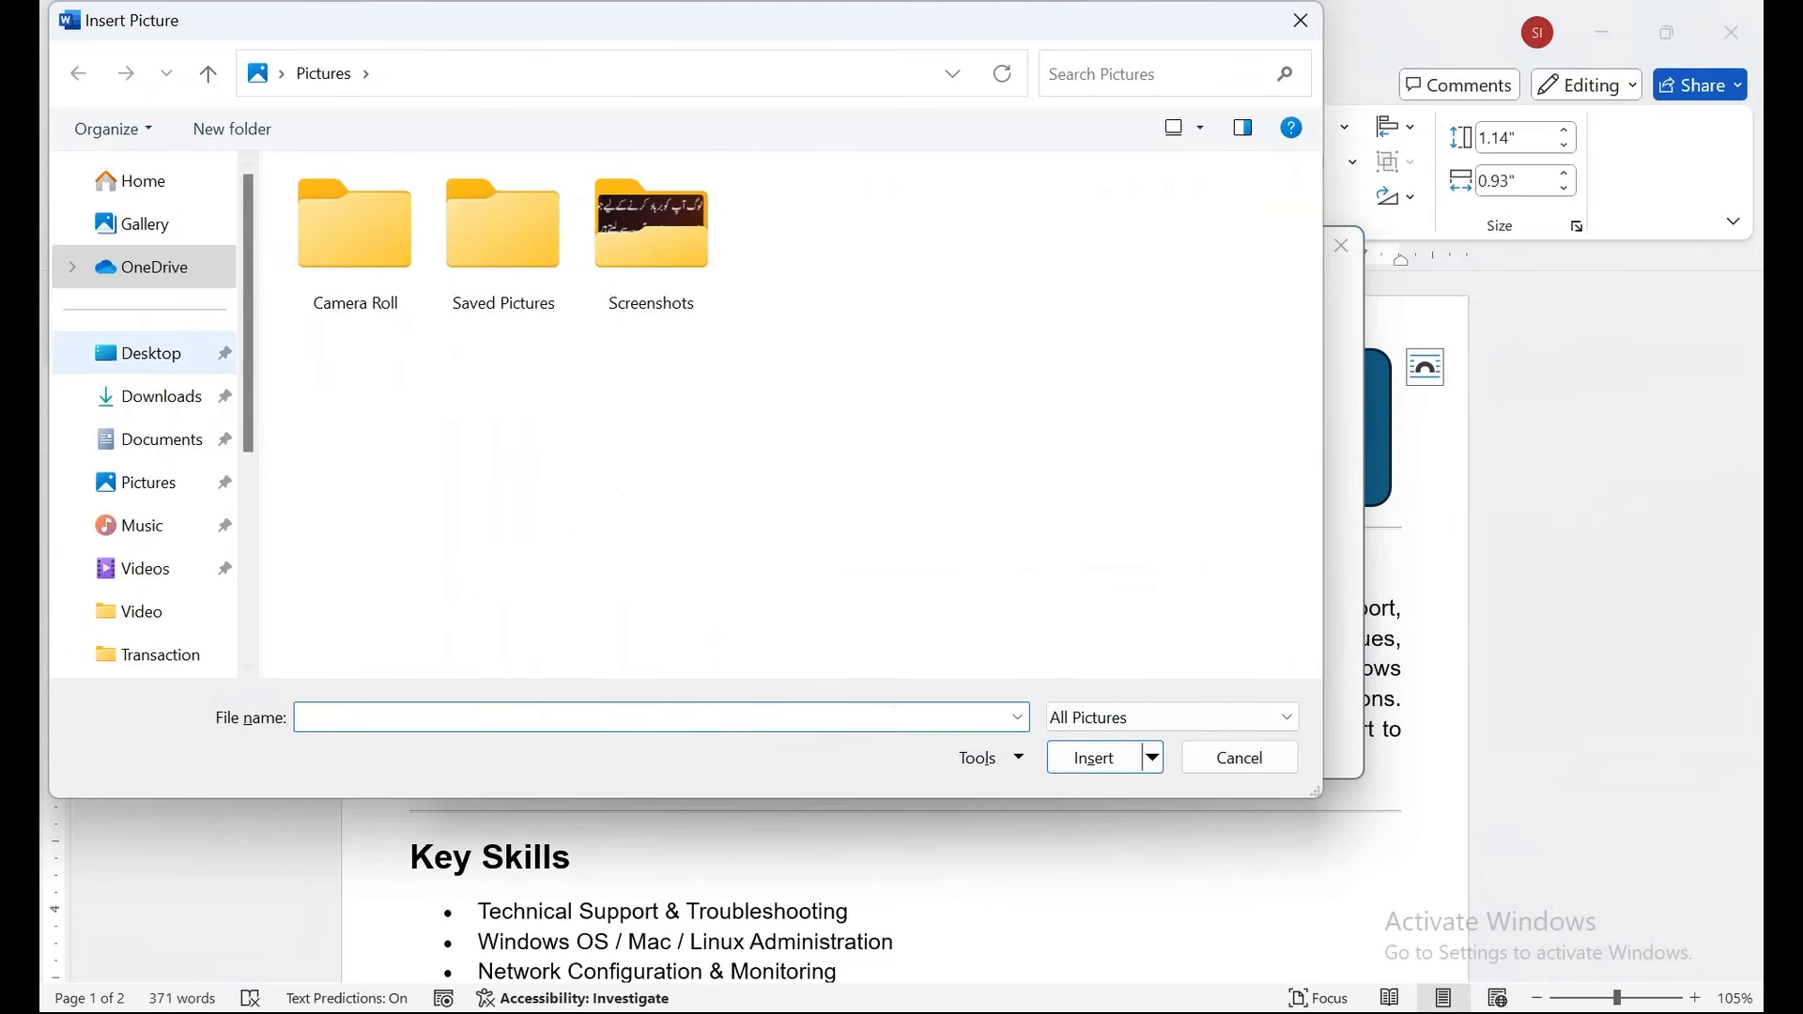
{"action": "left_click", "coordinate": [651, 465]}
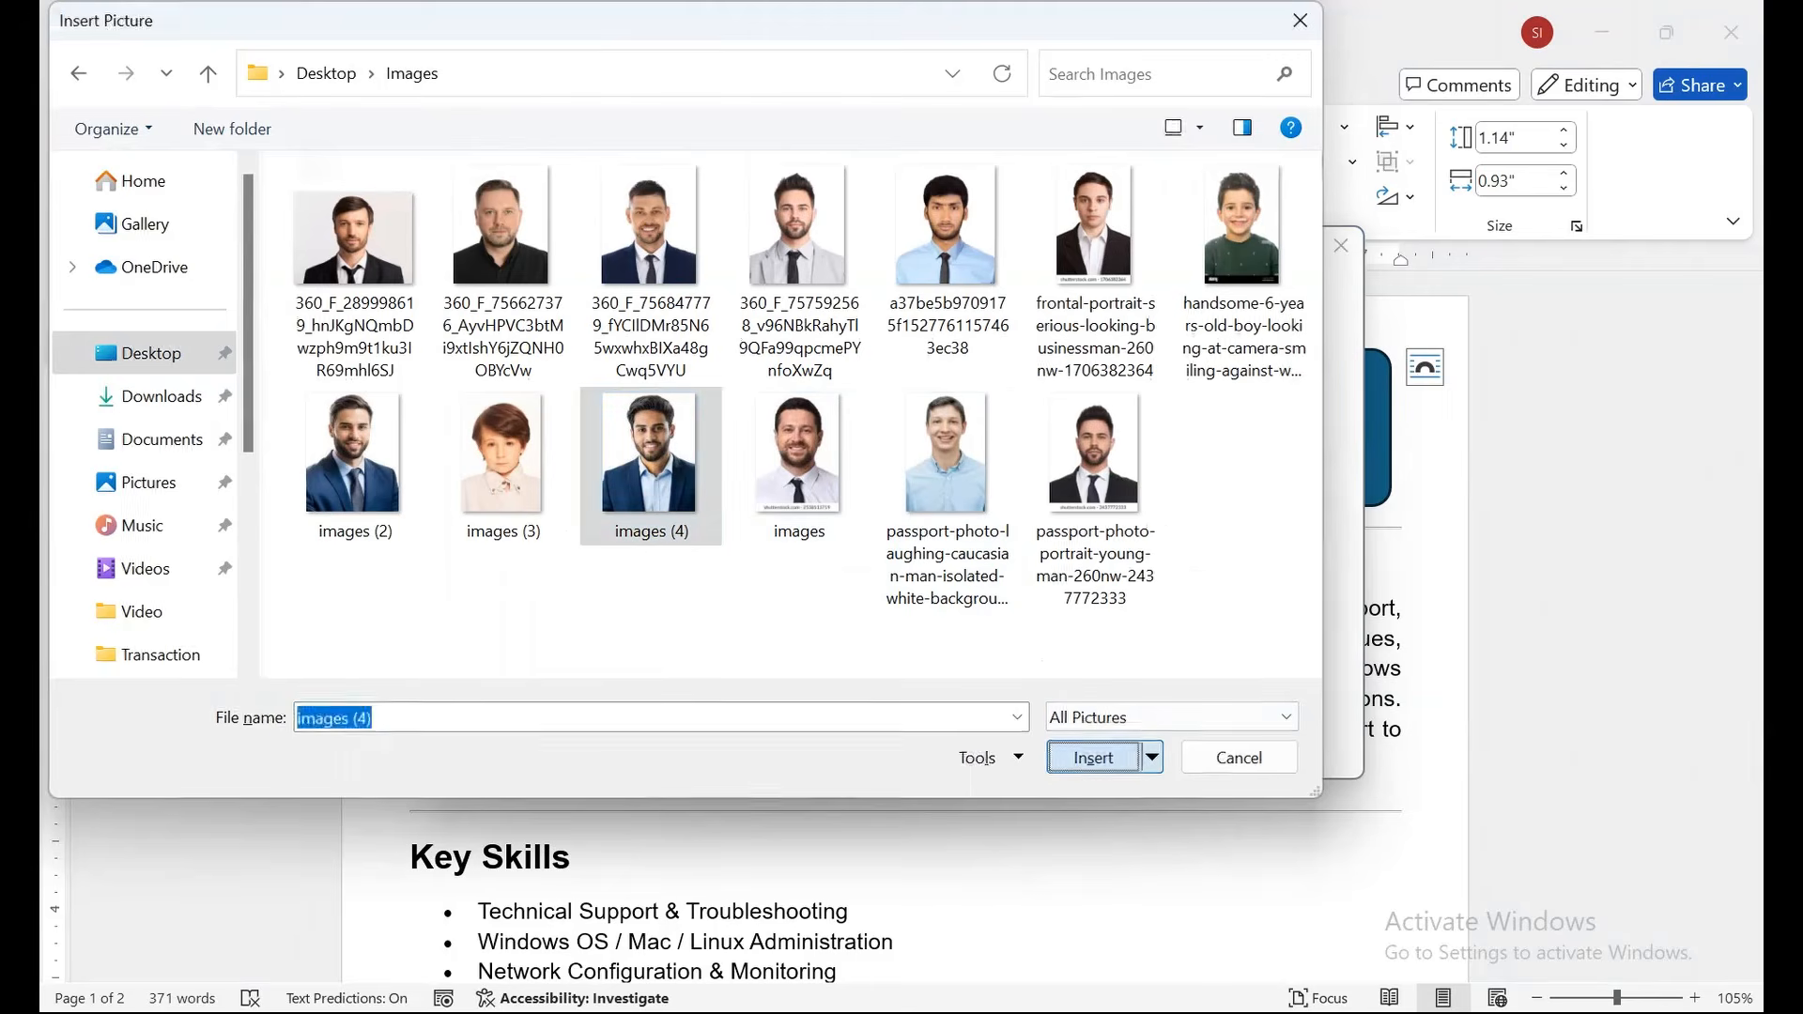
{"action": "left_click", "coordinate": [1094, 757]}
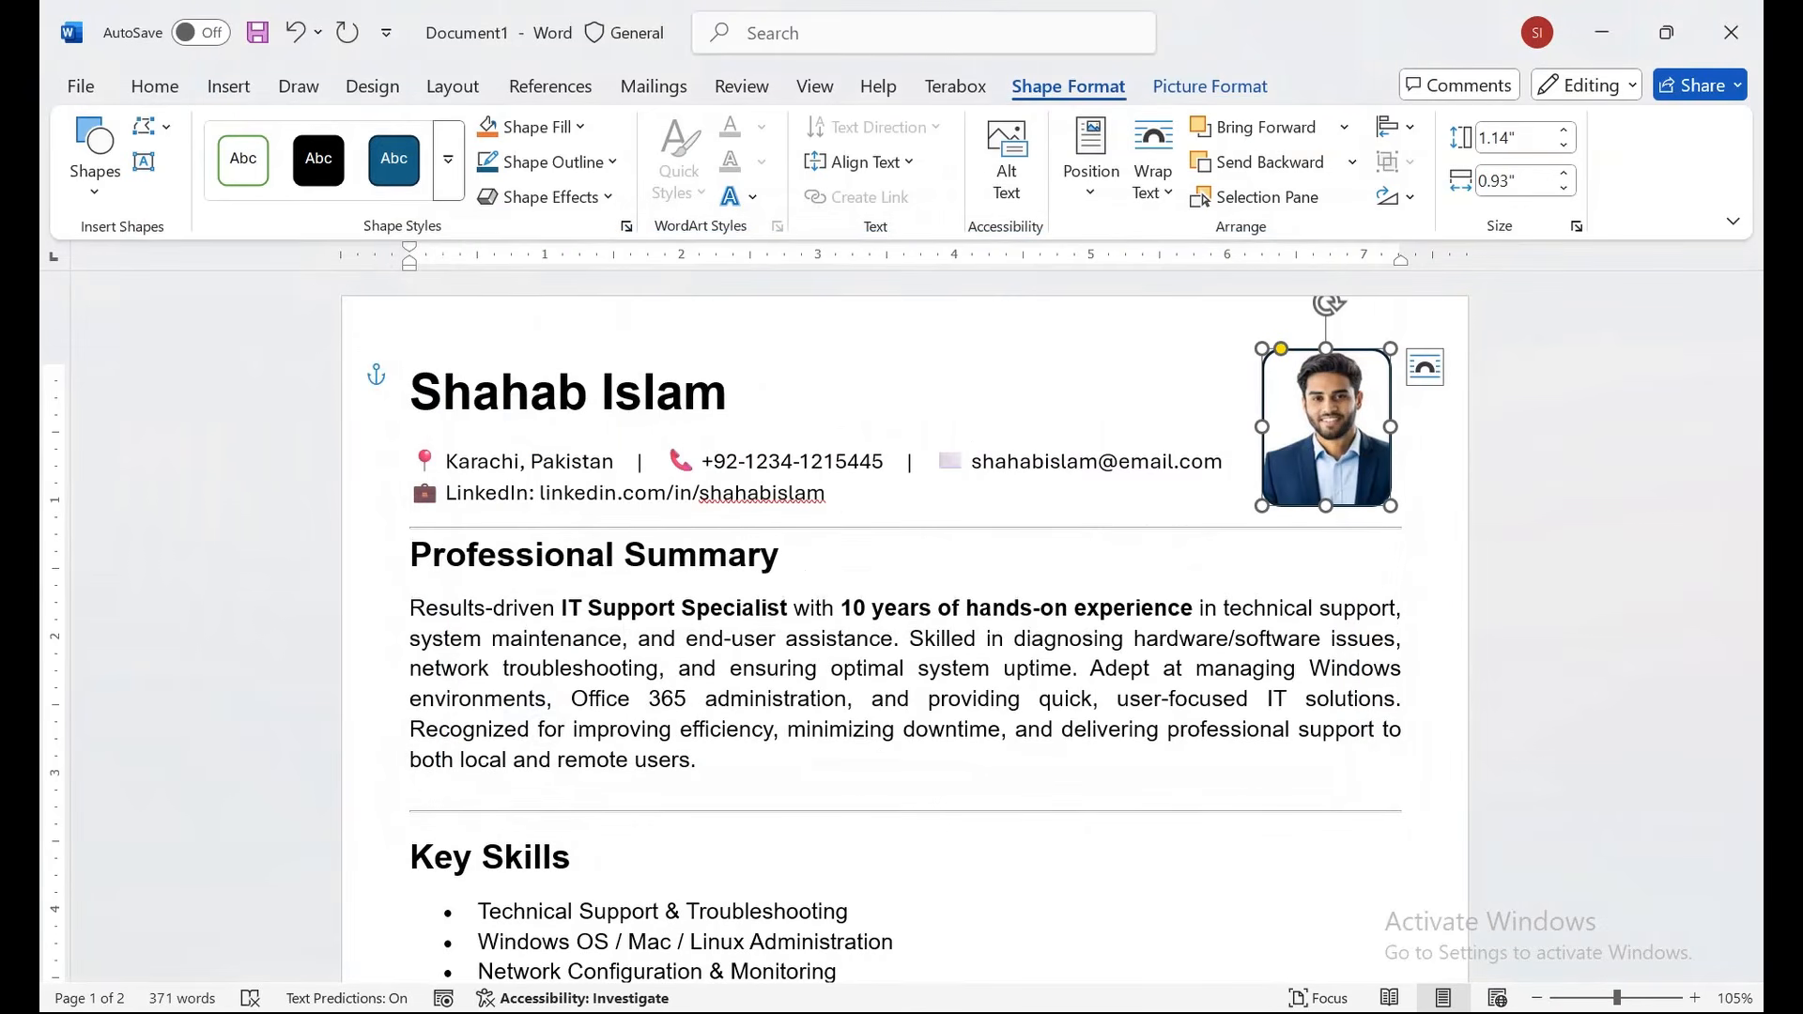
Remove the outline from the photo frame.
{"action": "left_click", "coordinate": [550, 161]}
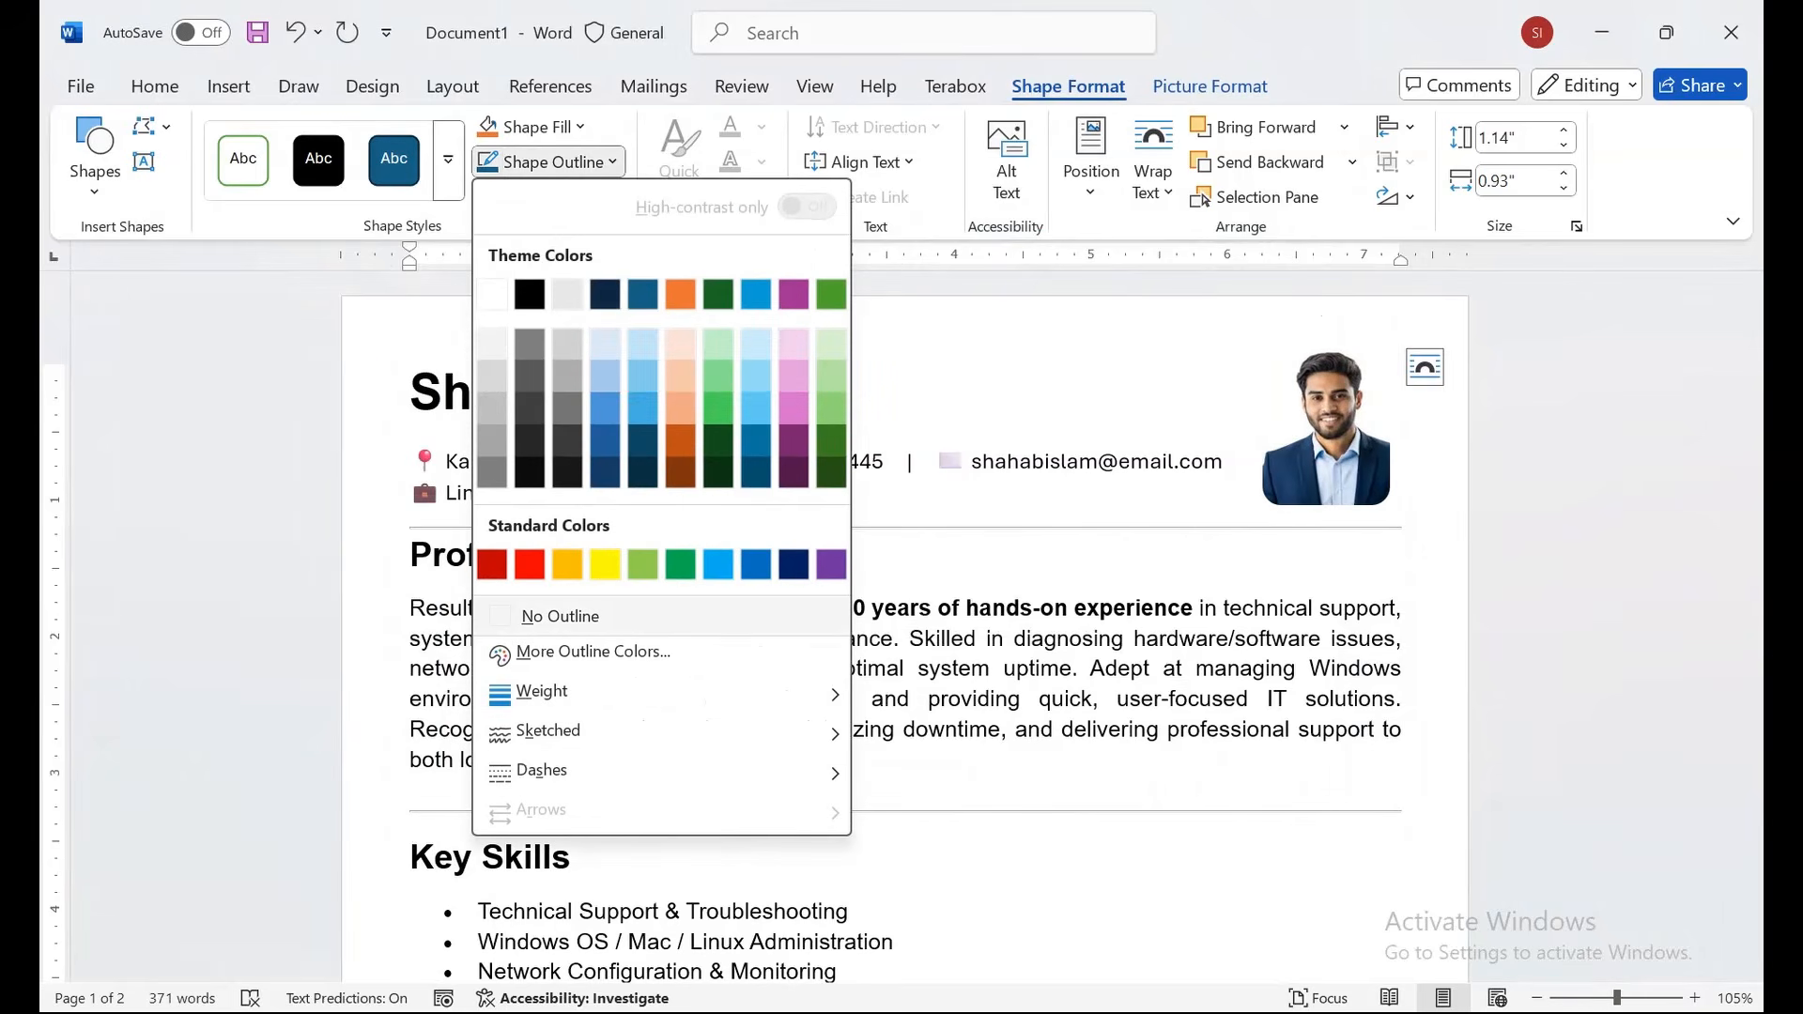
{"action": "left_click", "coordinate": [592, 618]}
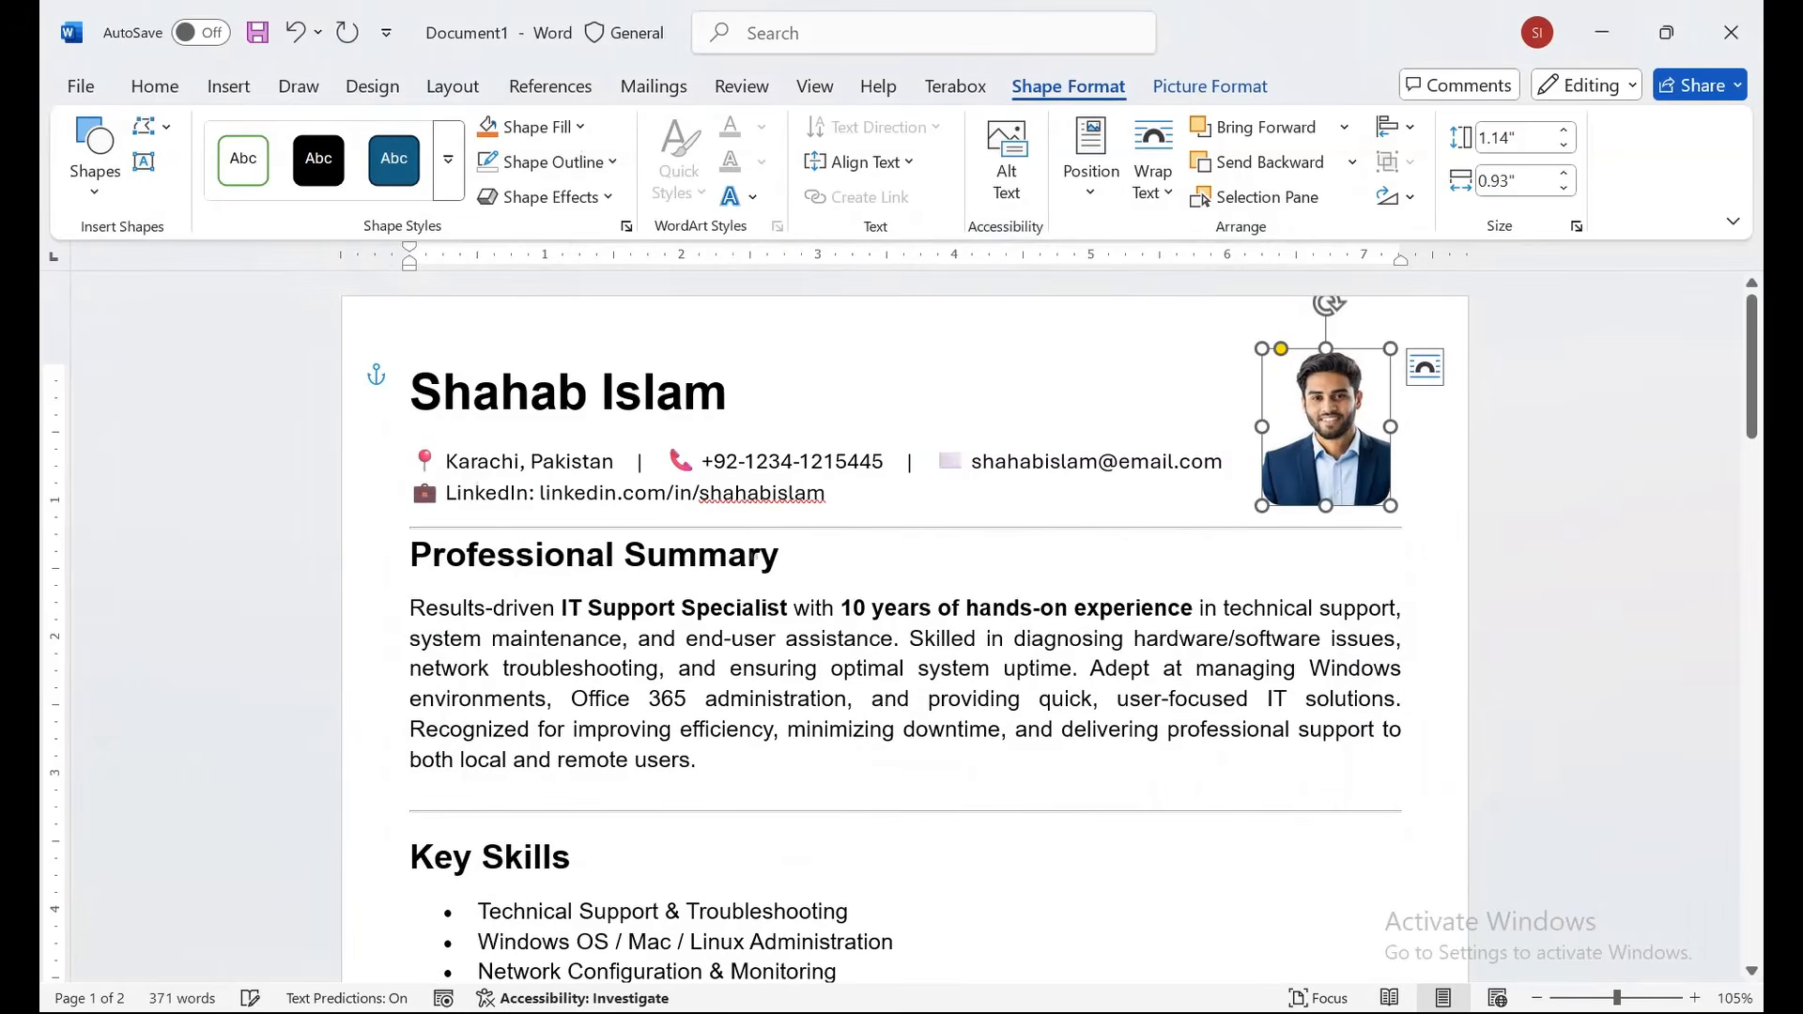
{"action": "left_click", "coordinate": [781, 555]}
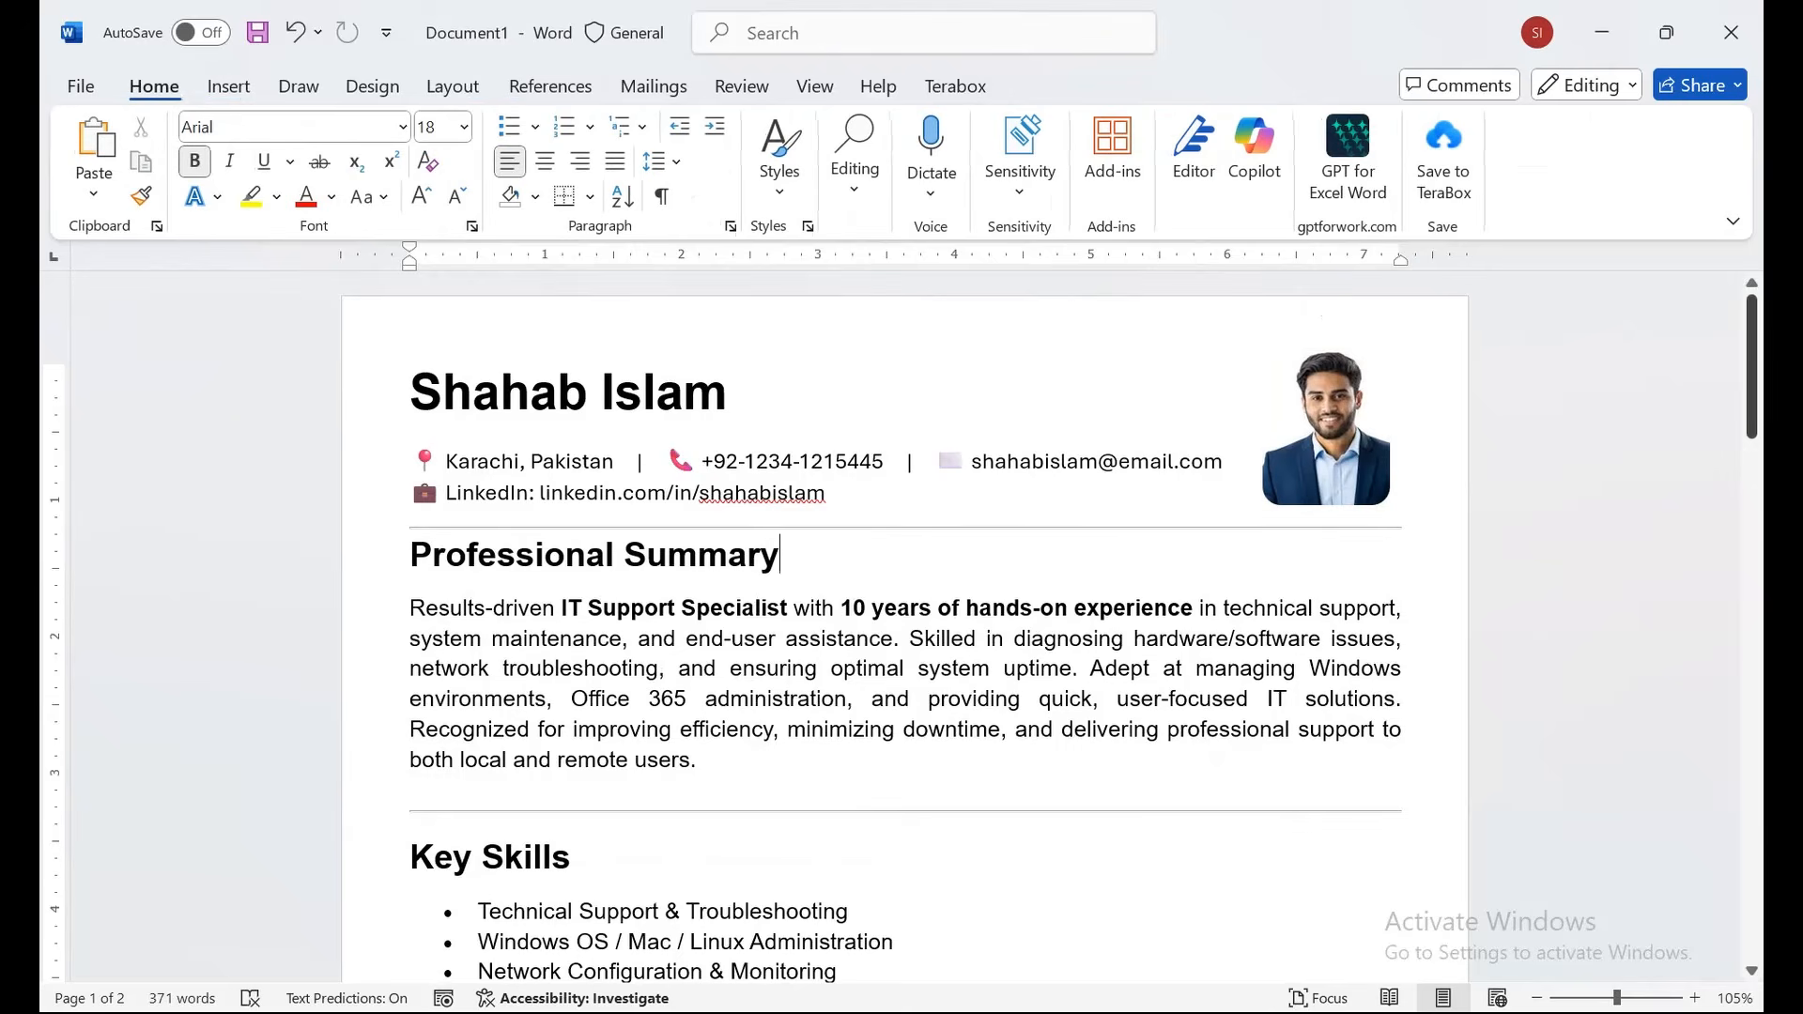
Preview both resume pages in Print and confirm Microsoft Print to PDF is the printer.
{"action": "left_click_drag", "start_coordinate": [1751, 347], "coordinate": [1752, 524]}
{"action": "left_click", "coordinate": [81, 86]}
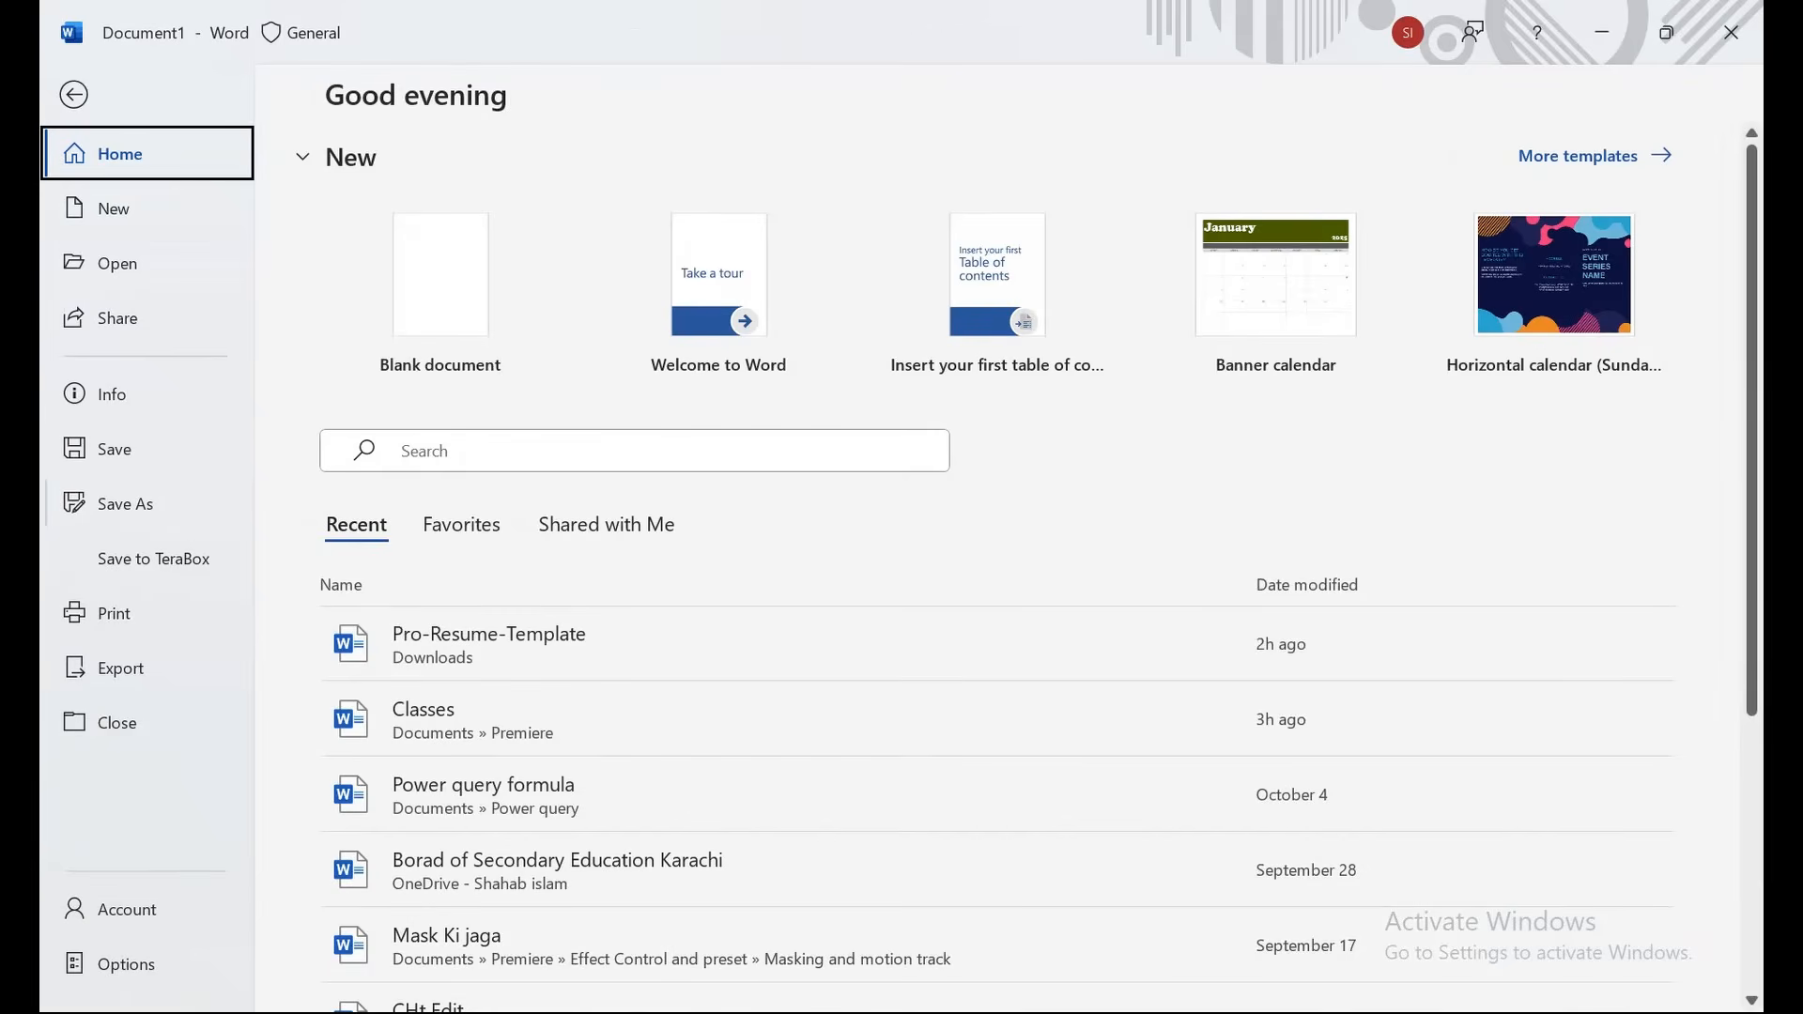
{"action": "left_click", "coordinate": [113, 613]}
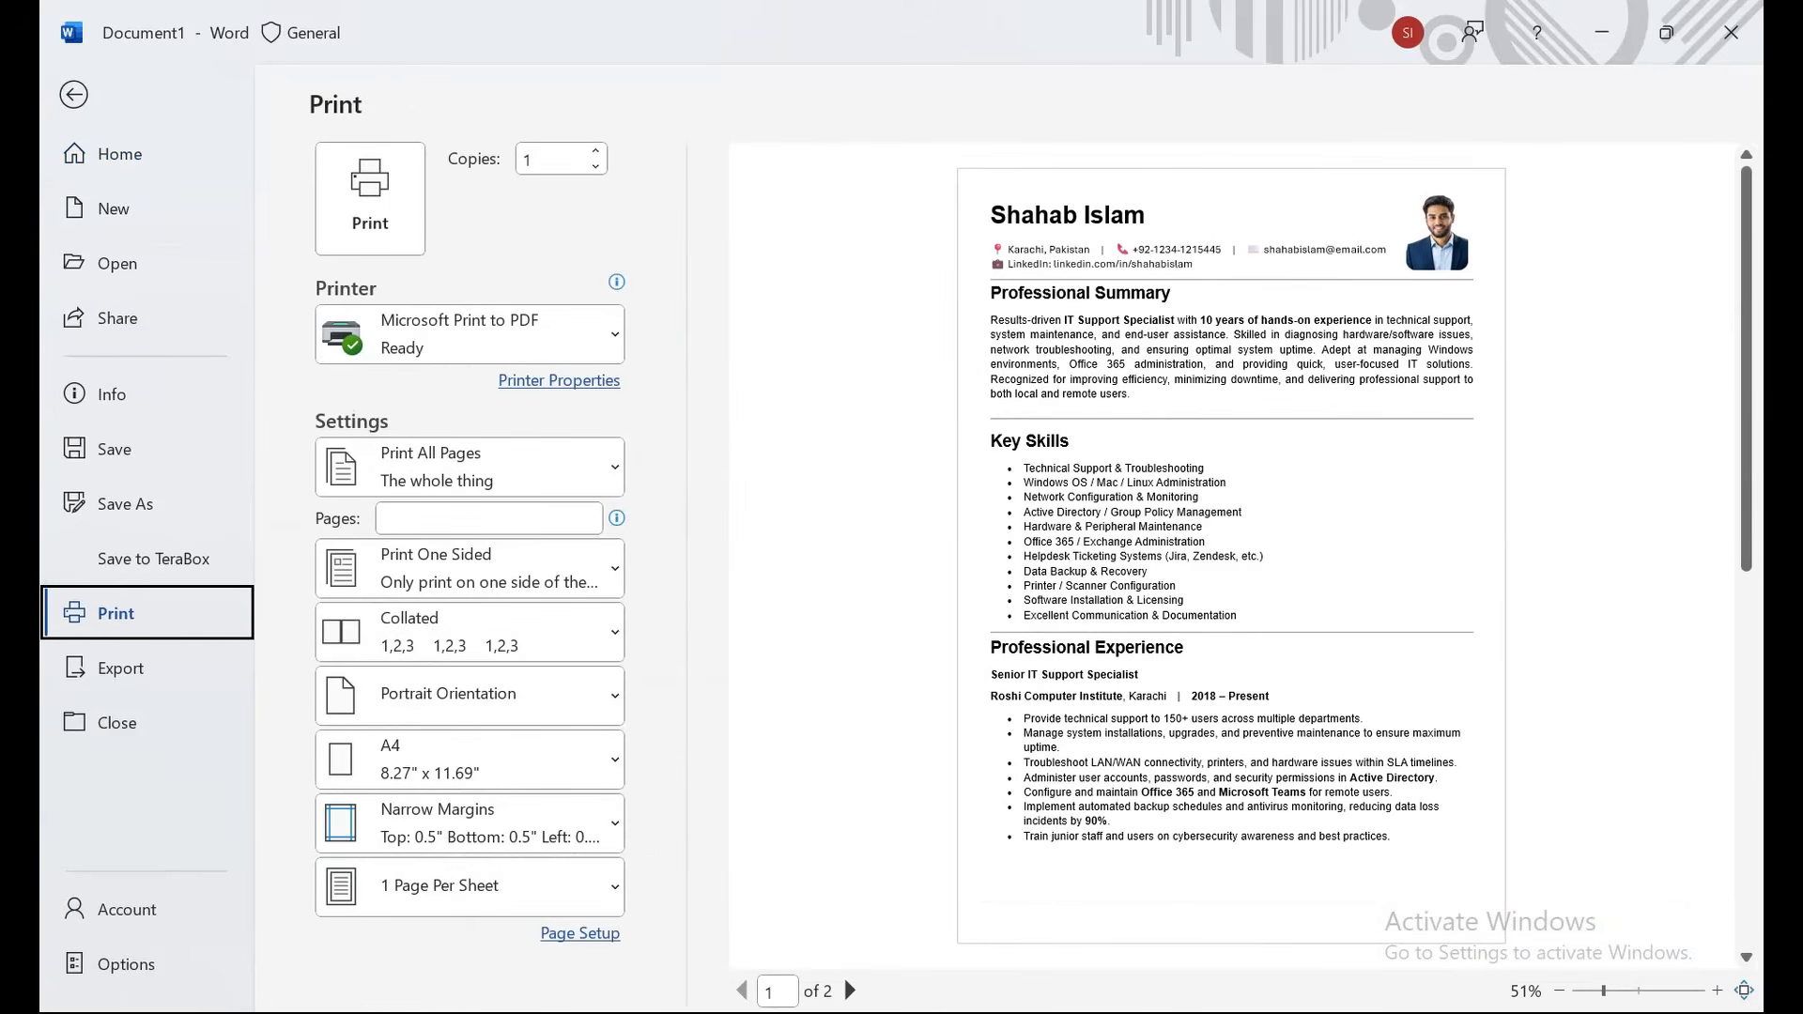
{"action": "left_click_drag", "start_coordinate": [1747, 345], "coordinate": [1747, 719]}
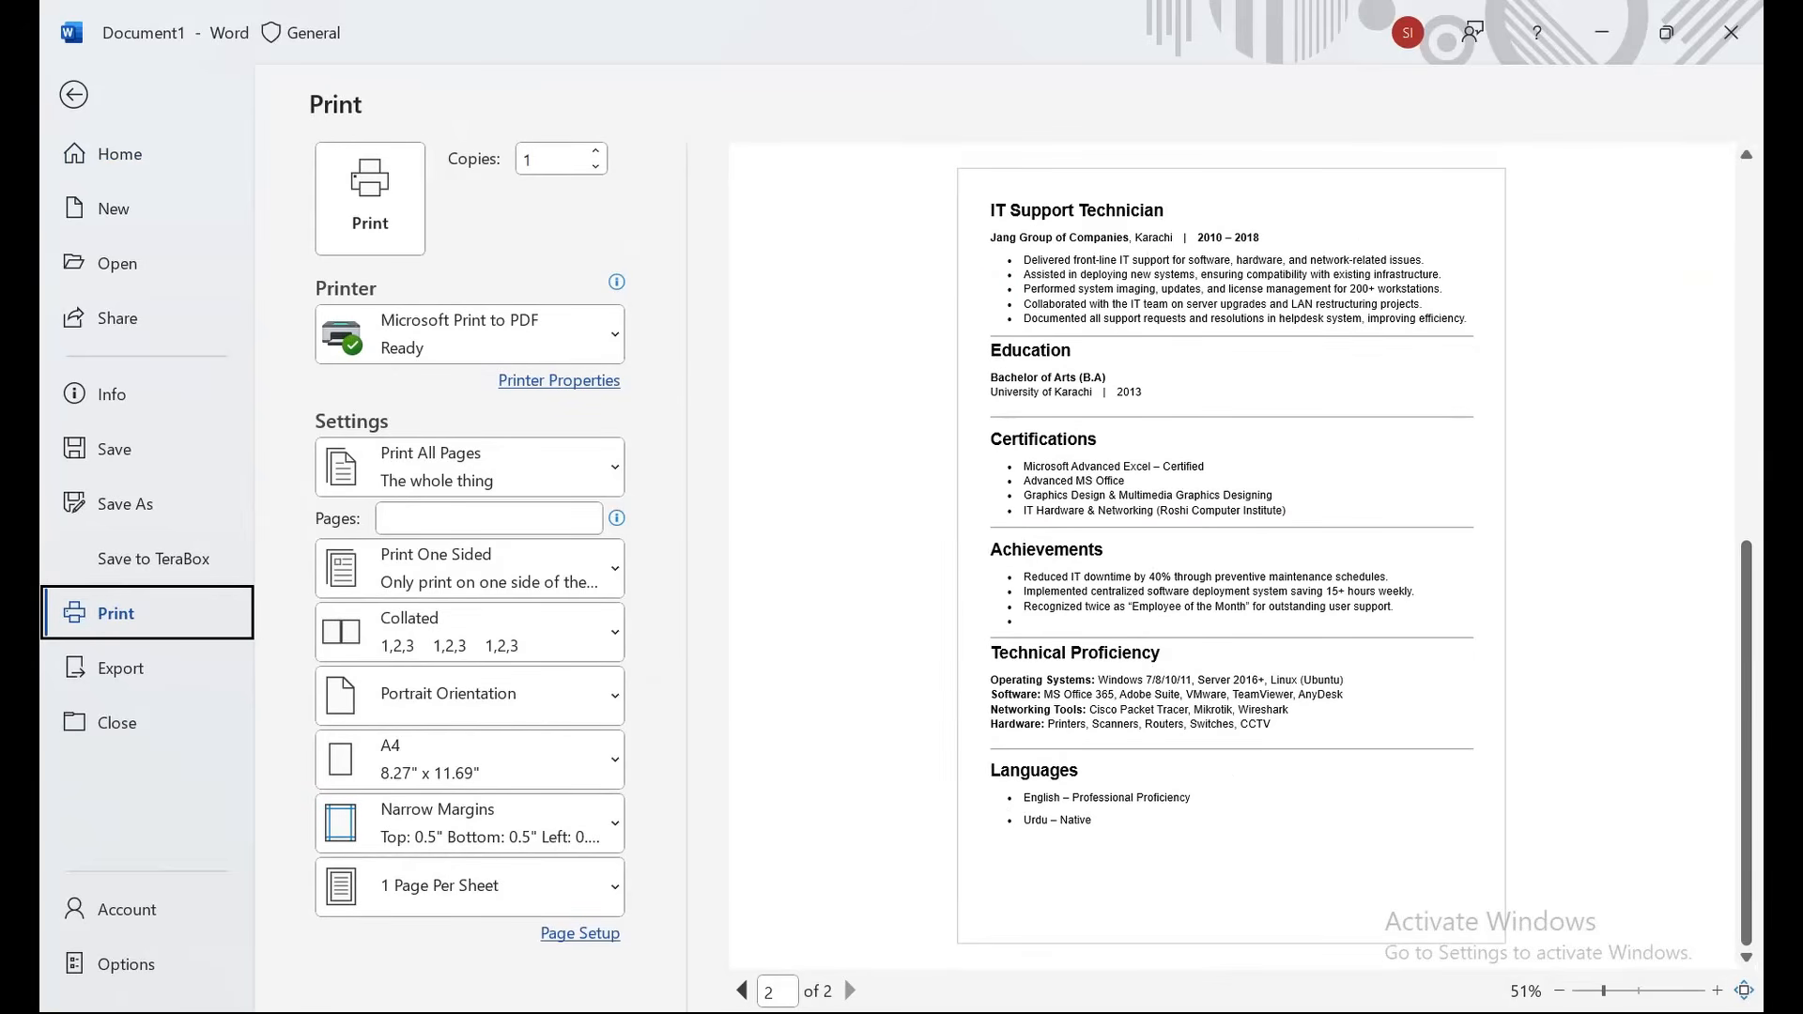
{"action": "left_click", "coordinate": [470, 334]}
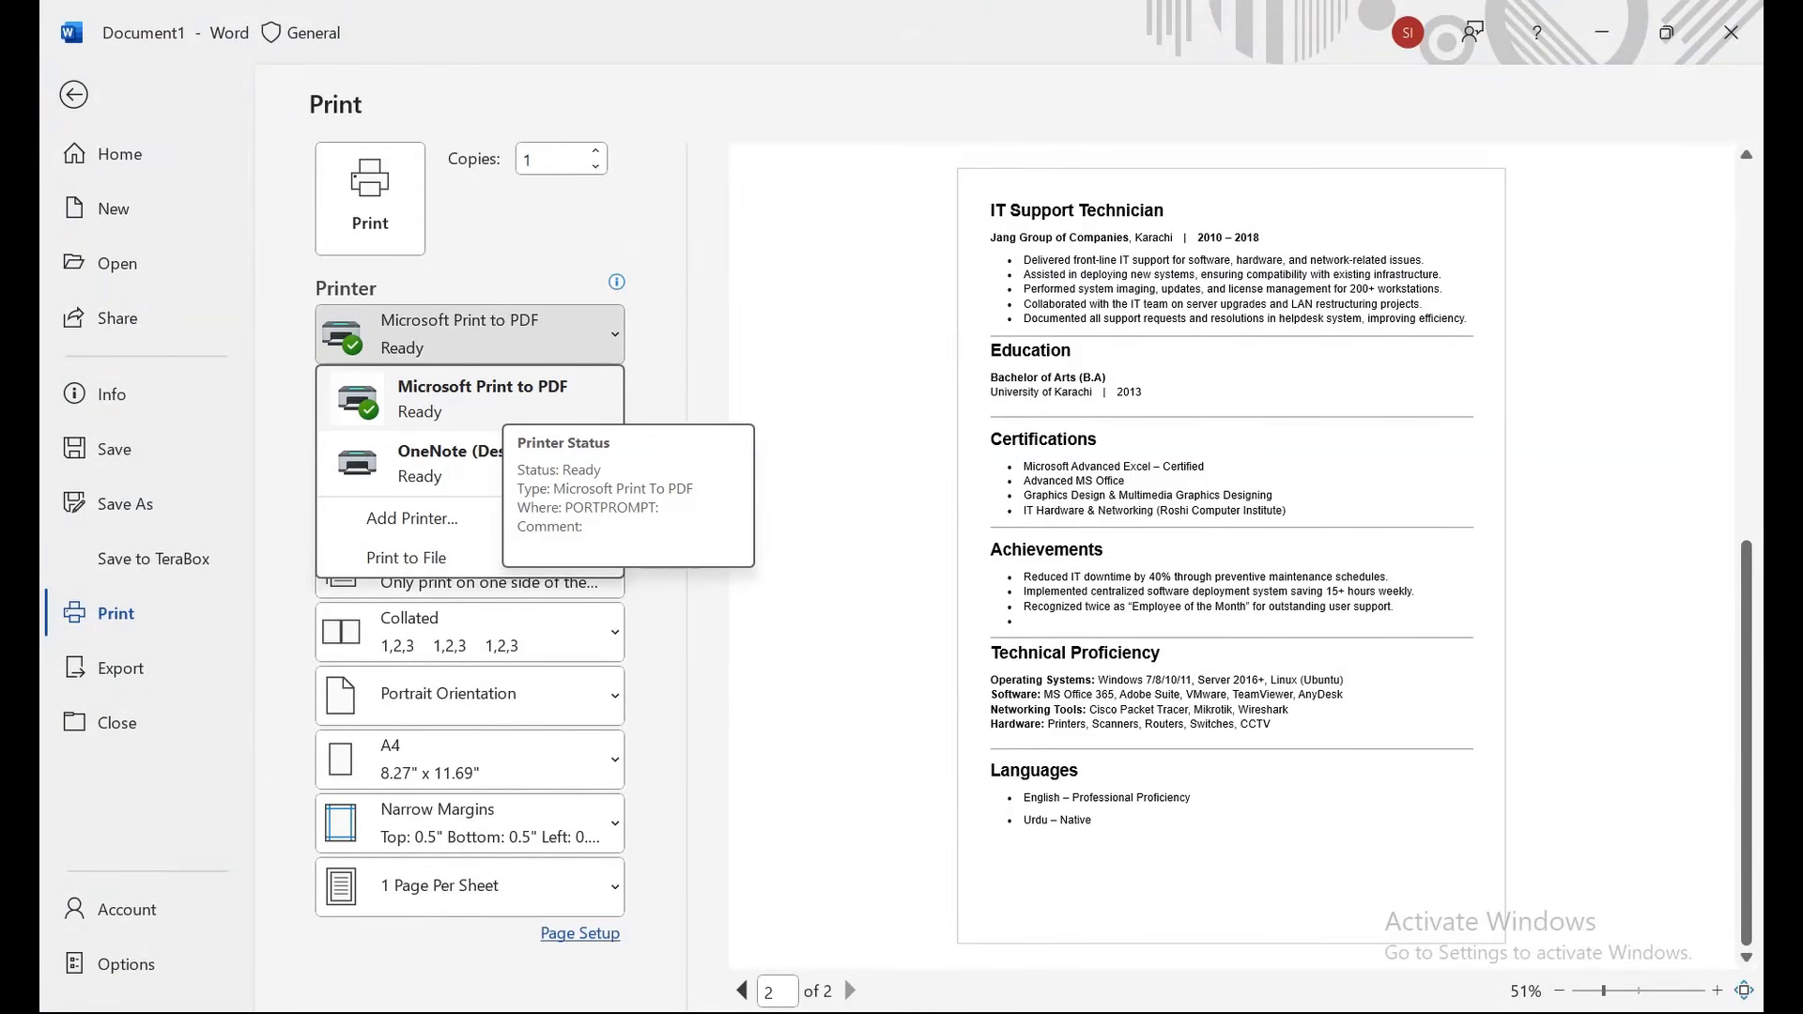
{"action": "key", "text": "Escape"}
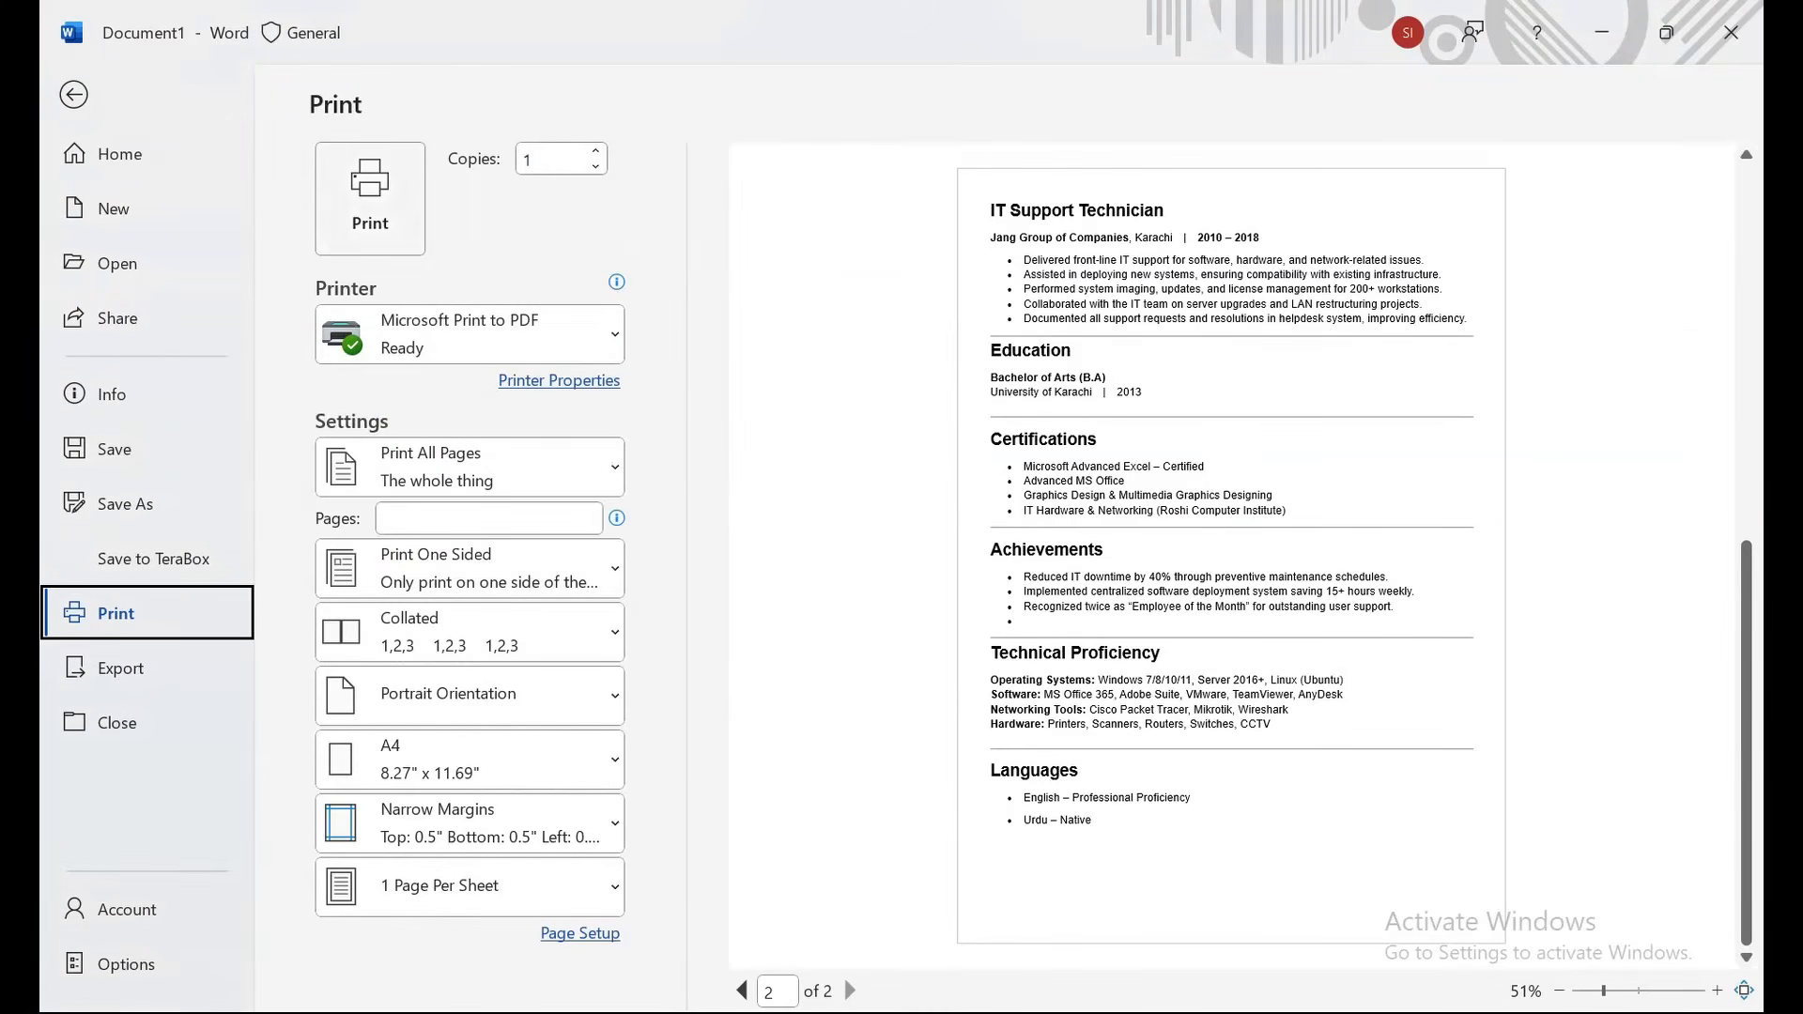